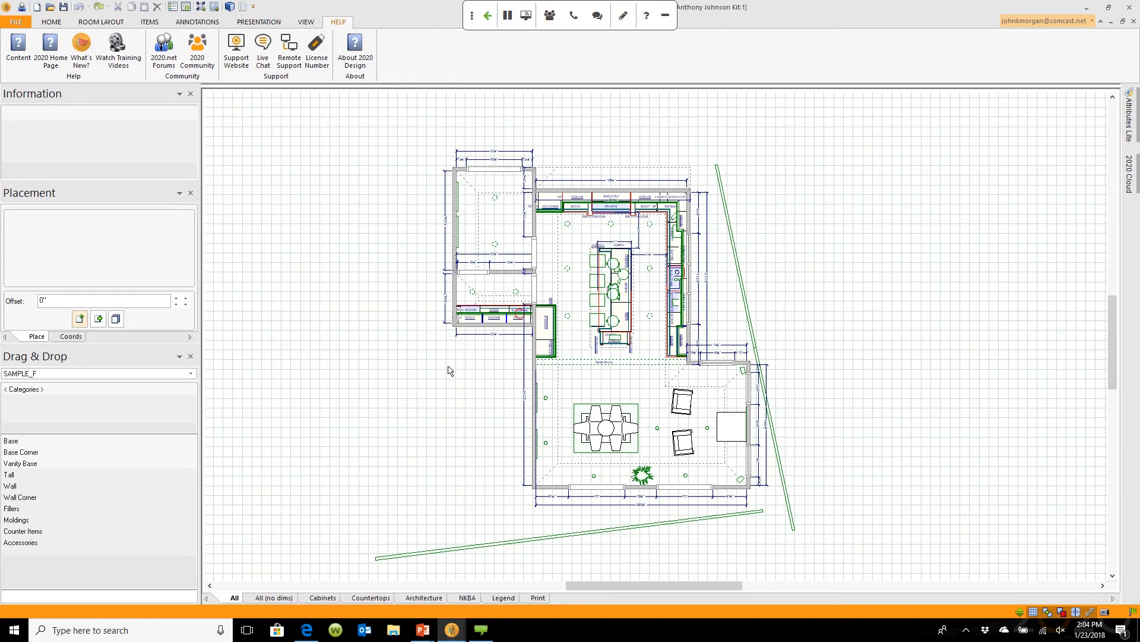
Step: Zoom the floor plan out and back in, ending close on the kitchen island
{"action": "scroll", "coordinate": [449, 370], "scroll_direction": "down", "scroll_amount": 5}
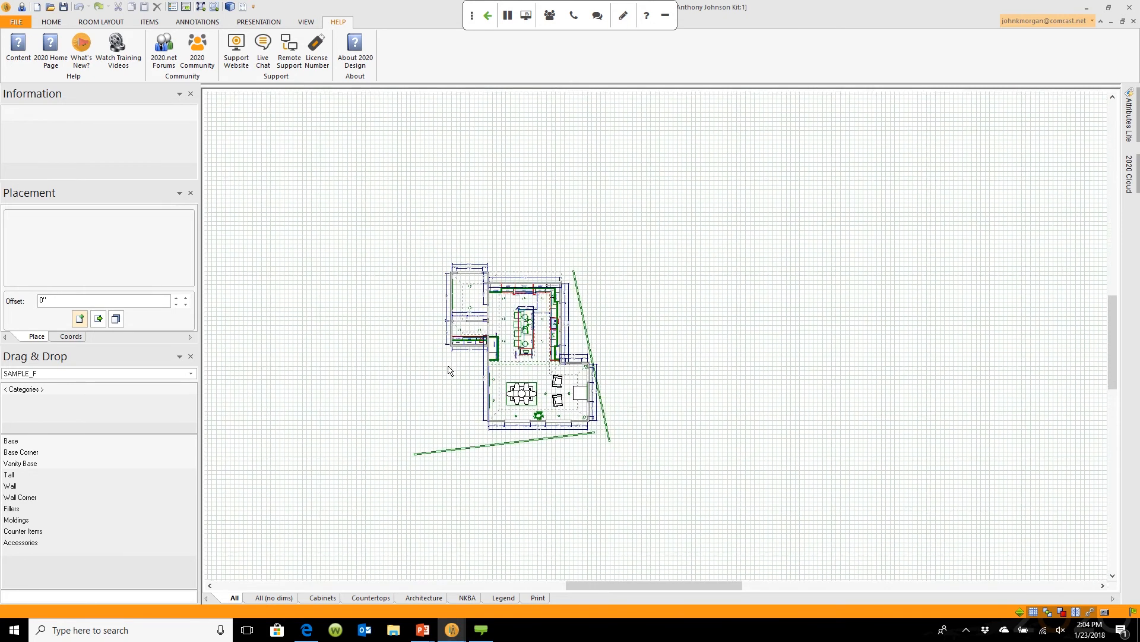
{"action": "scroll", "coordinate": [450, 370], "scroll_direction": "down", "scroll_amount": 3}
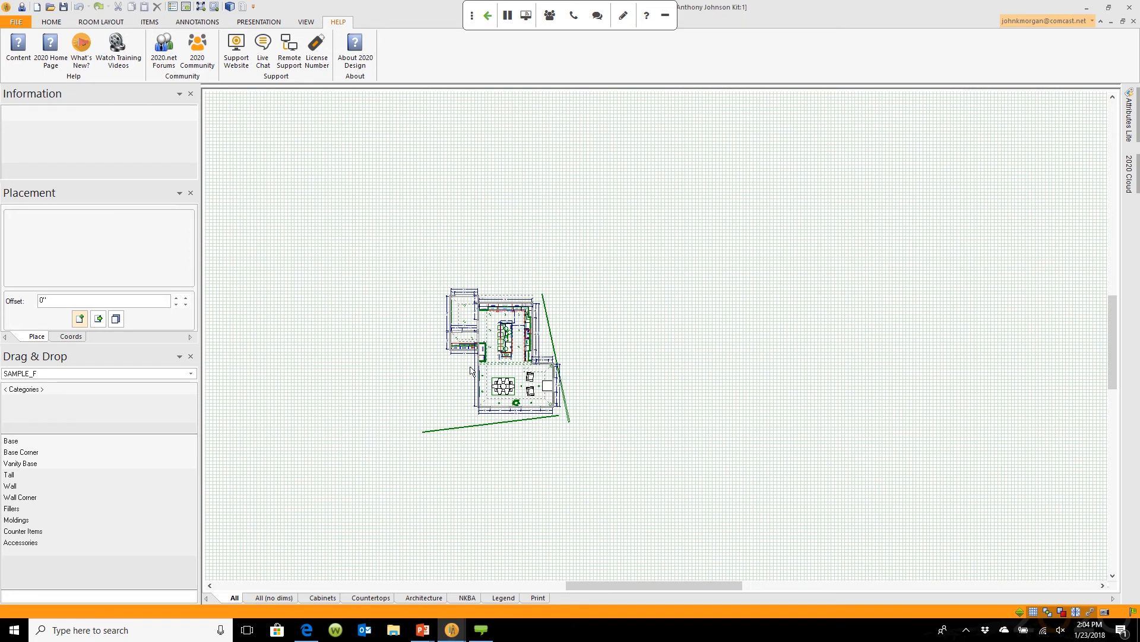
{"action": "scroll", "coordinate": [471, 370], "scroll_direction": "down", "scroll_amount": 1}
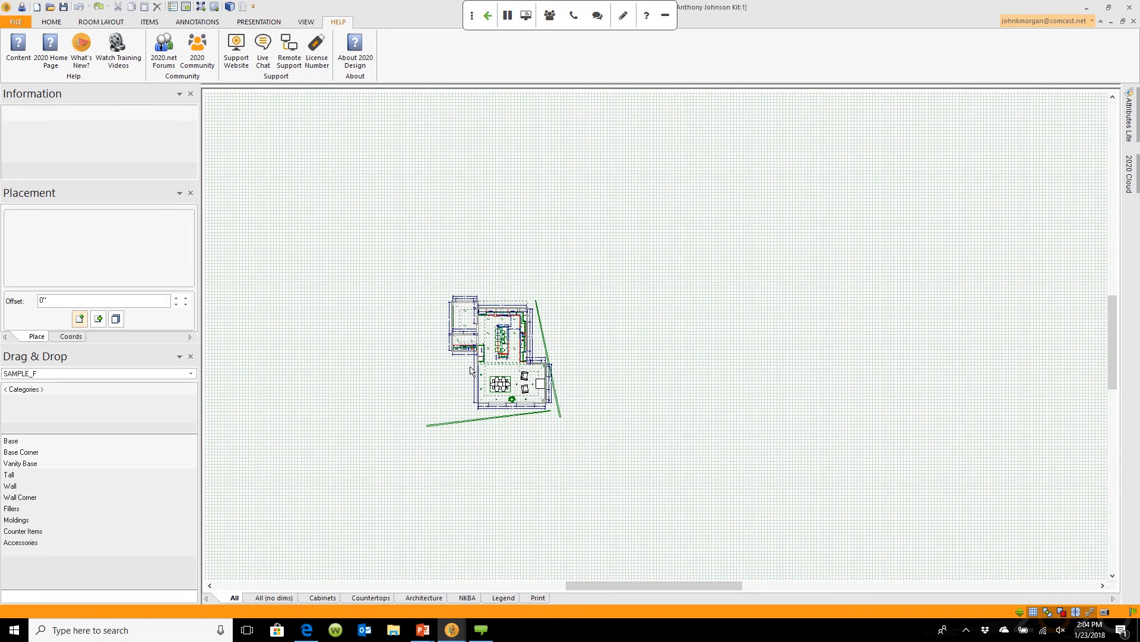
{"action": "scroll", "coordinate": [471, 370], "scroll_direction": "up", "scroll_amount": 6}
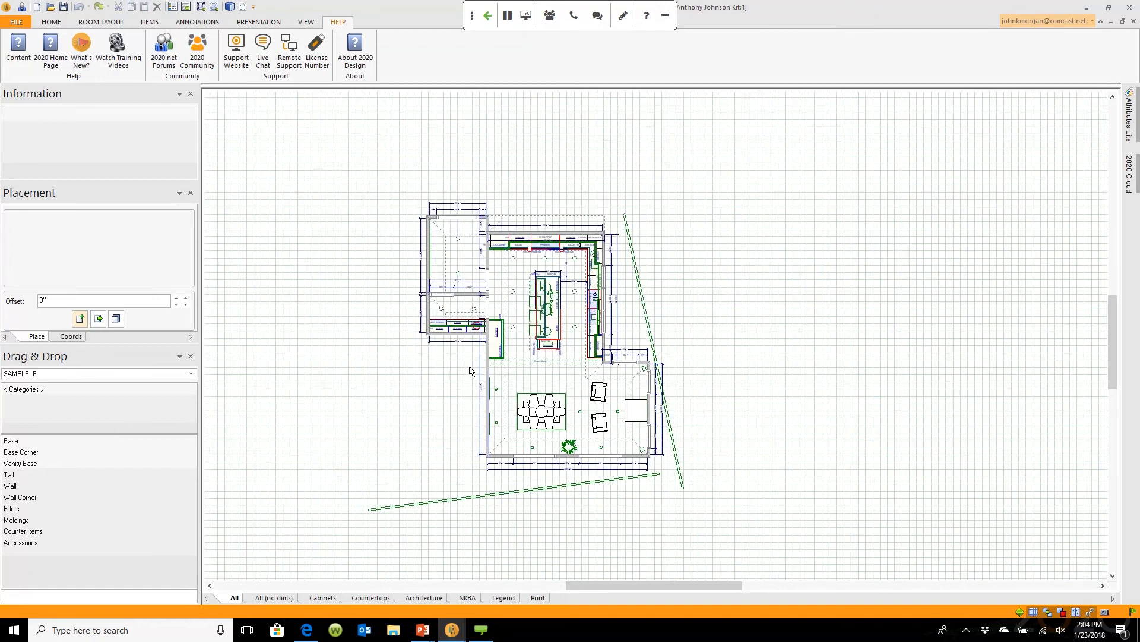
{"action": "scroll", "coordinate": [471, 370], "scroll_direction": "up", "scroll_amount": 4}
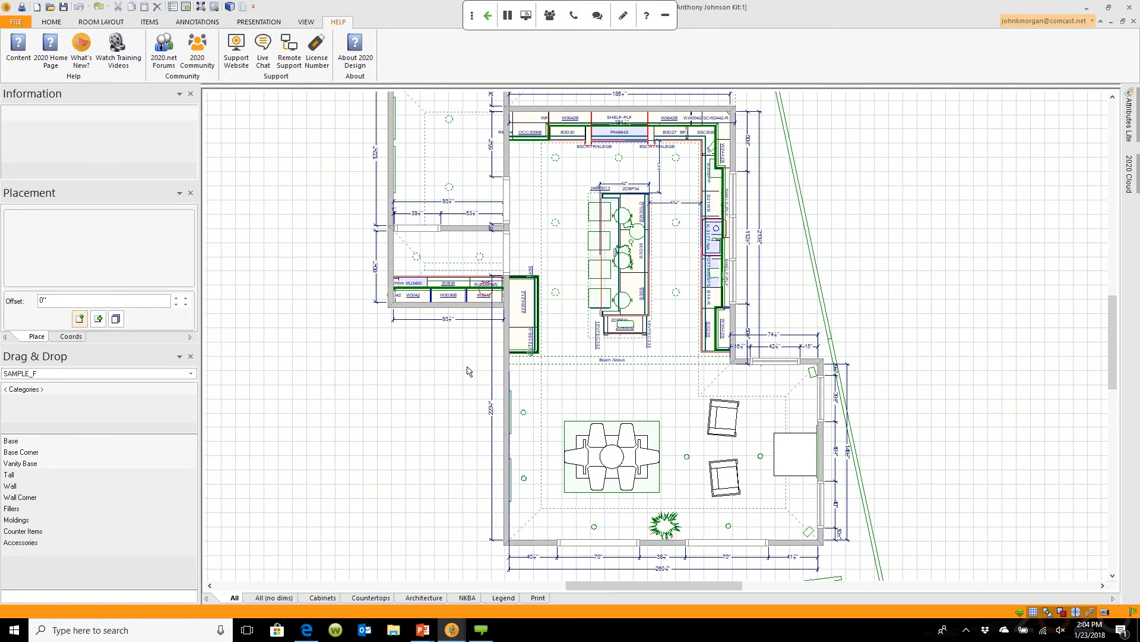
{"action": "scroll", "coordinate": [469, 371], "scroll_direction": "down", "scroll_amount": 3}
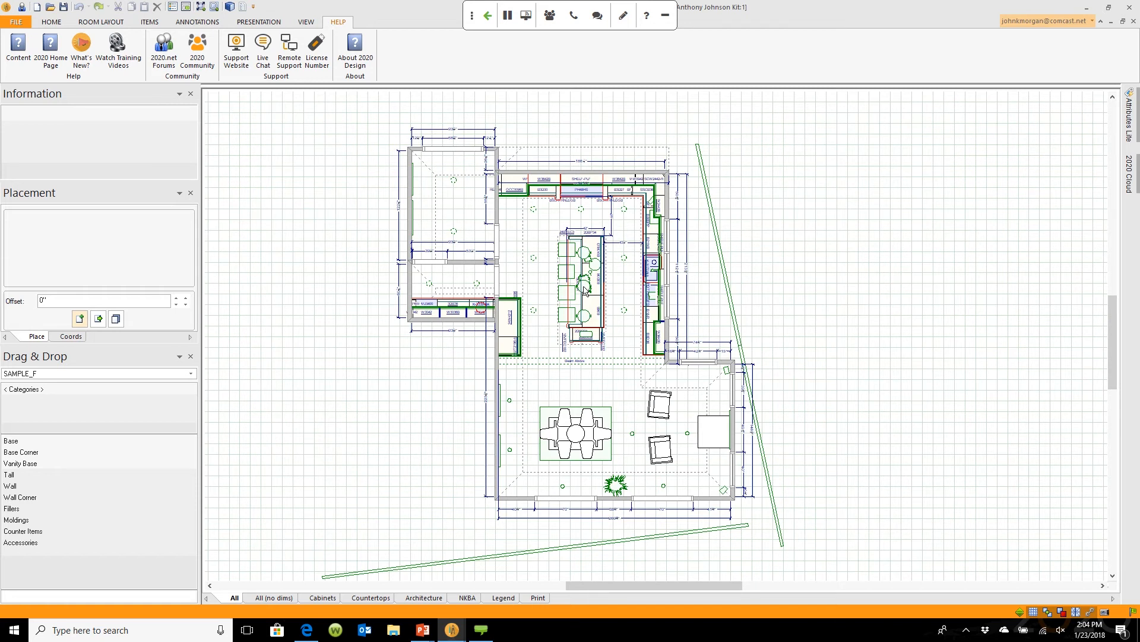
{"action": "scroll", "coordinate": [585, 290], "scroll_direction": "up", "scroll_amount": 5}
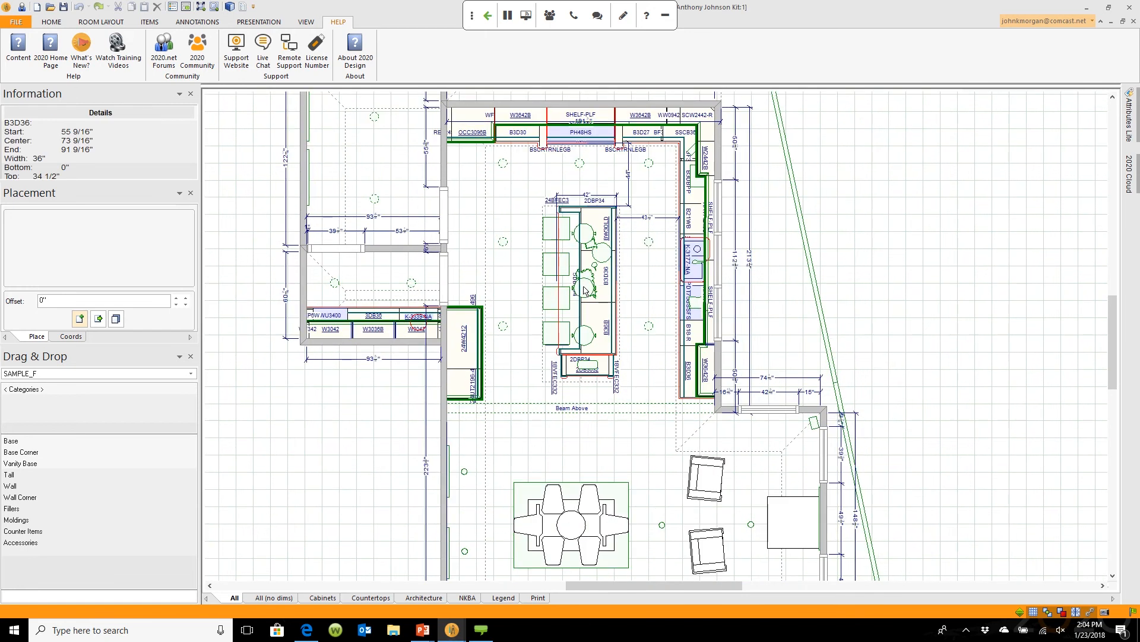
{"action": "scroll", "coordinate": [585, 290], "scroll_direction": "up", "scroll_amount": 5}
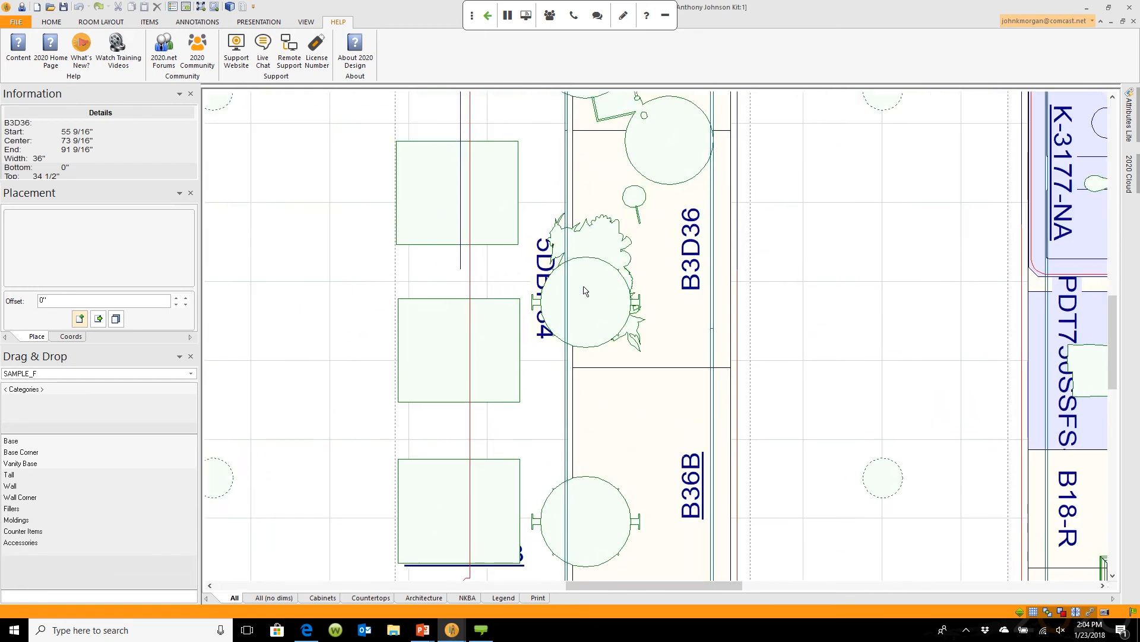
{"action": "scroll", "coordinate": [585, 290], "scroll_direction": "down", "scroll_amount": 8}
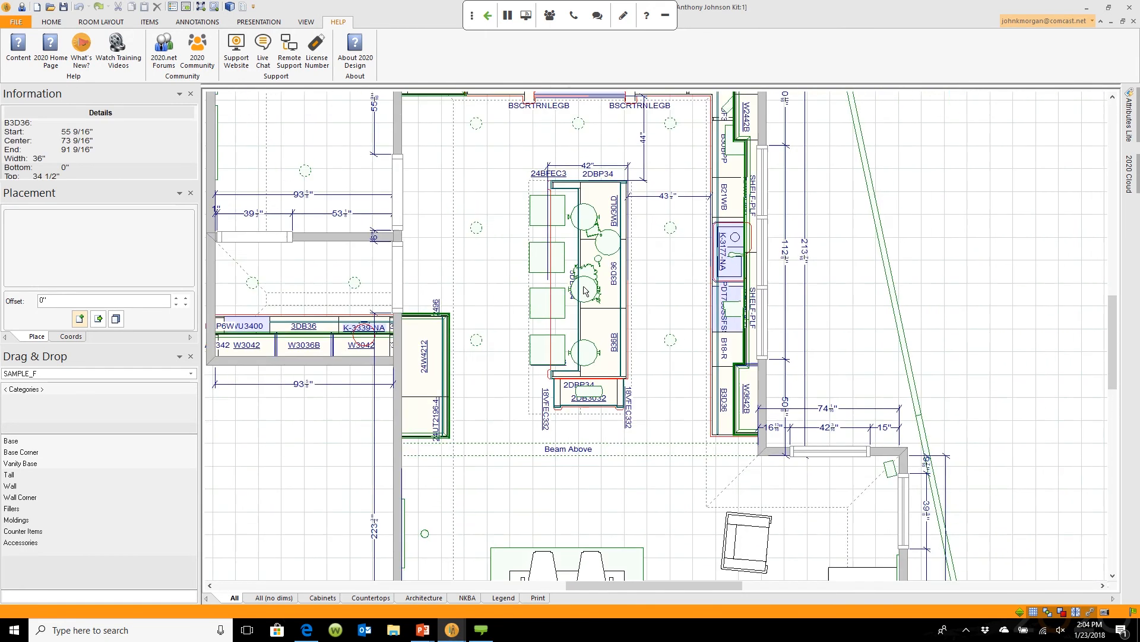
{"action": "scroll", "coordinate": [585, 290], "scroll_direction": "down", "scroll_amount": 4}
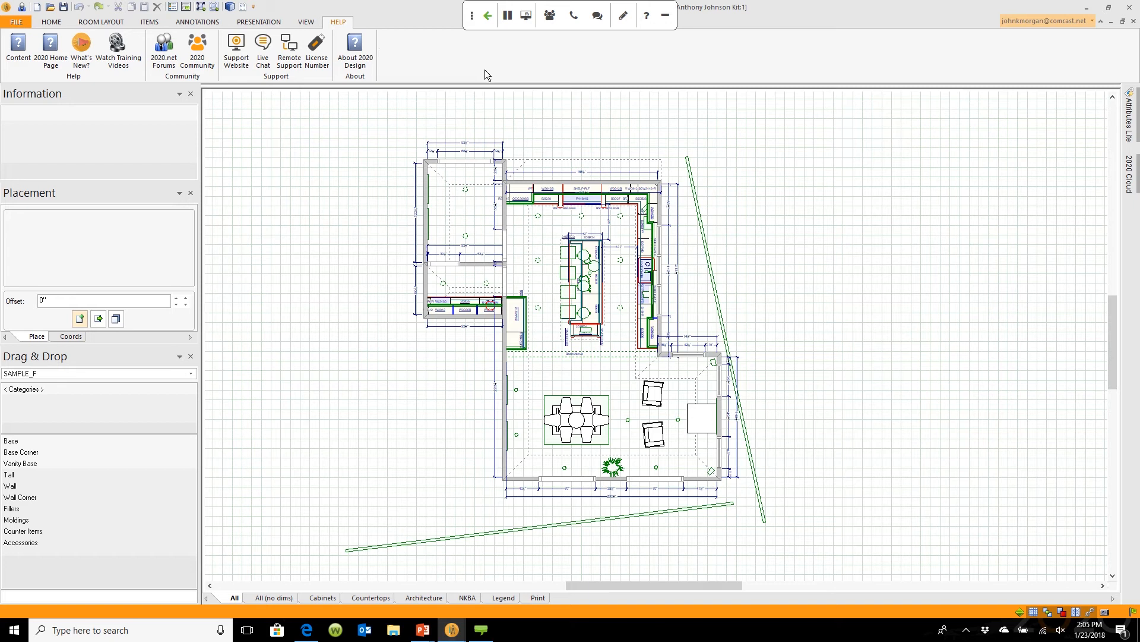
Step: Look over the VIEW tools and the FILE recent-designs page, then return to the HOME tools
{"action": "left_click", "coordinate": [305, 23]}
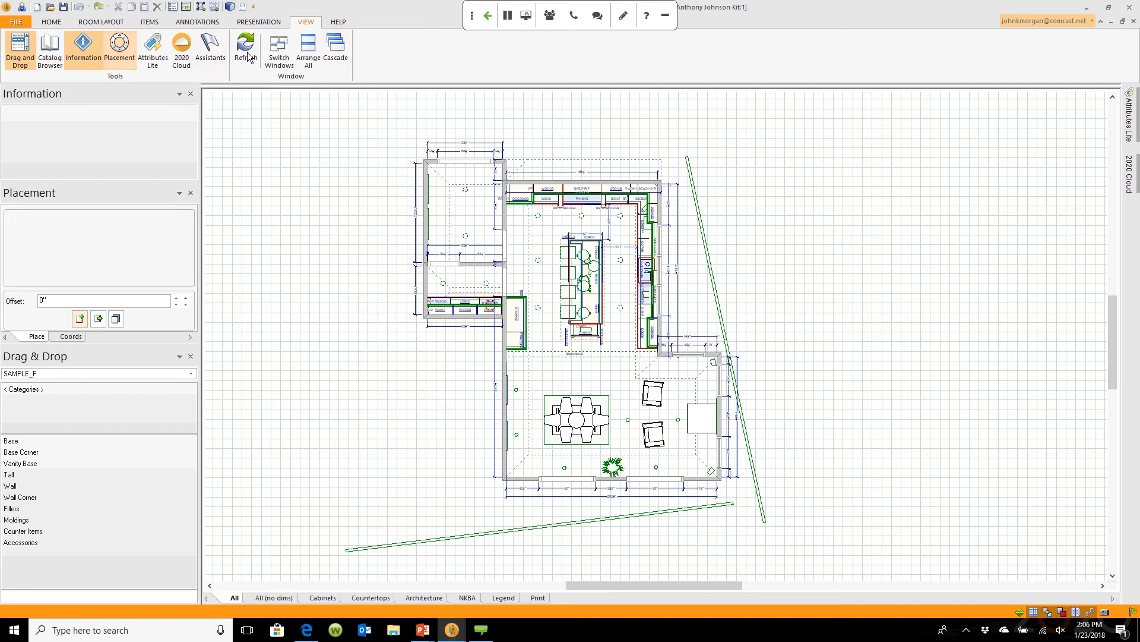
{"action": "left_click", "coordinate": [23, 21]}
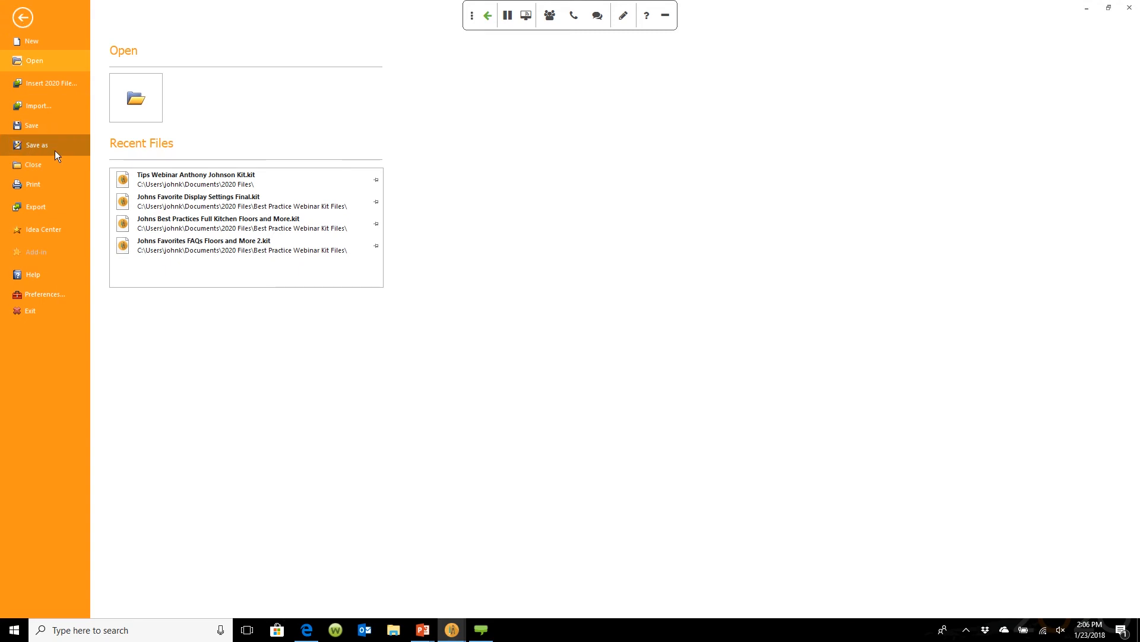
{"action": "left_click", "coordinate": [22, 18]}
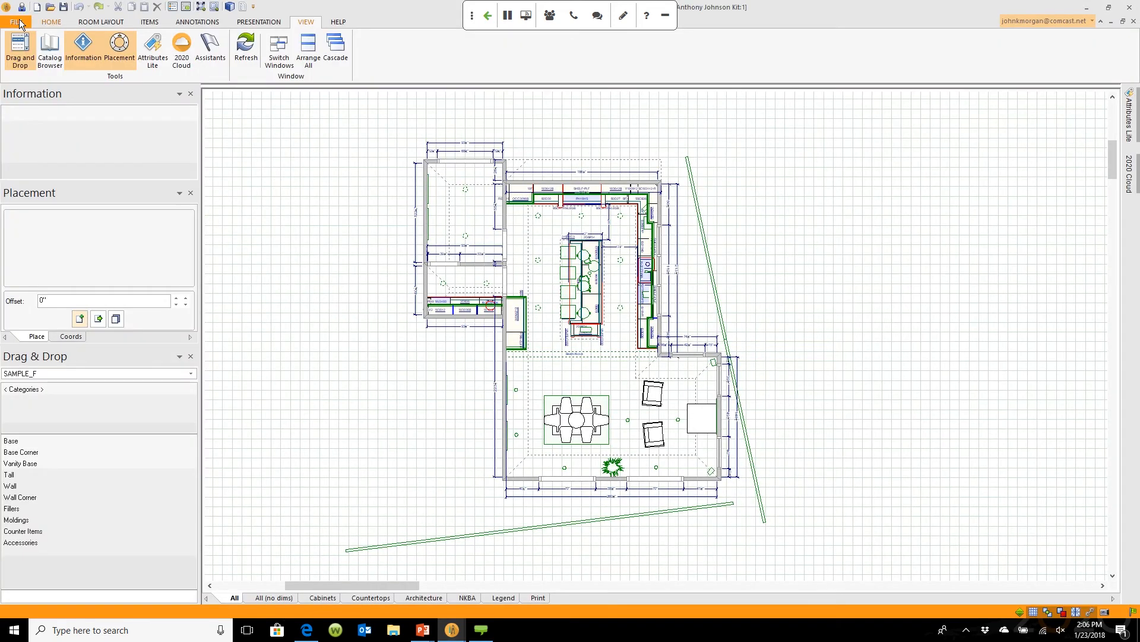
{"action": "left_click", "coordinate": [50, 22]}
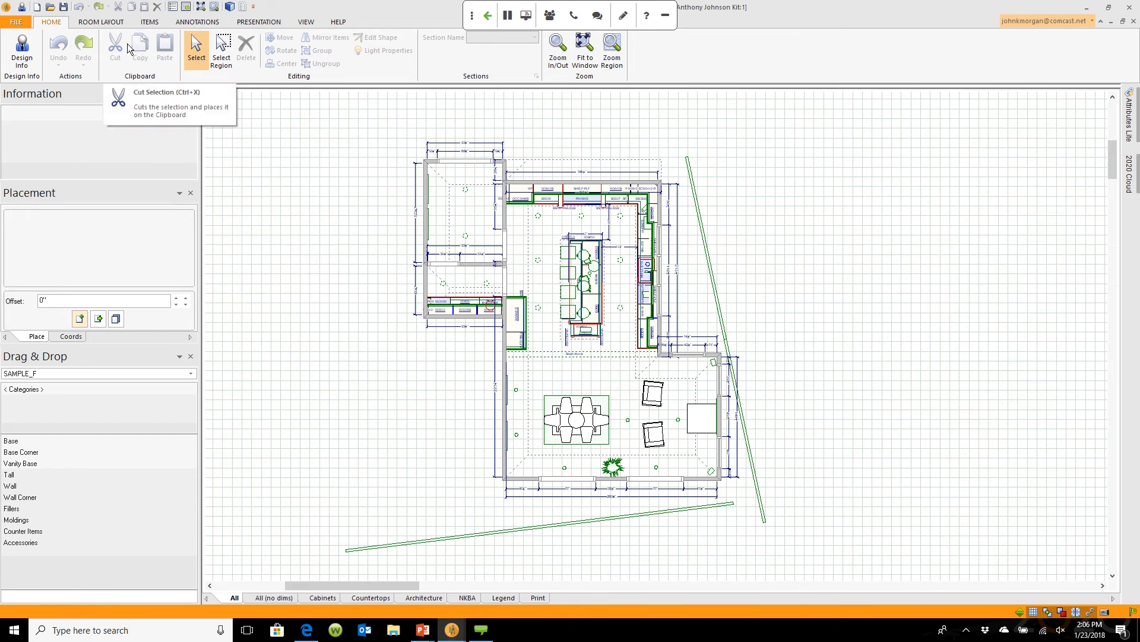
Step: Browse the ROOM LAYOUT, ITEMS, ANNOTATIONS, PRESENTATION, VIEW and HELP ribbon tabs in turn
{"action": "left_click", "coordinate": [101, 22]}
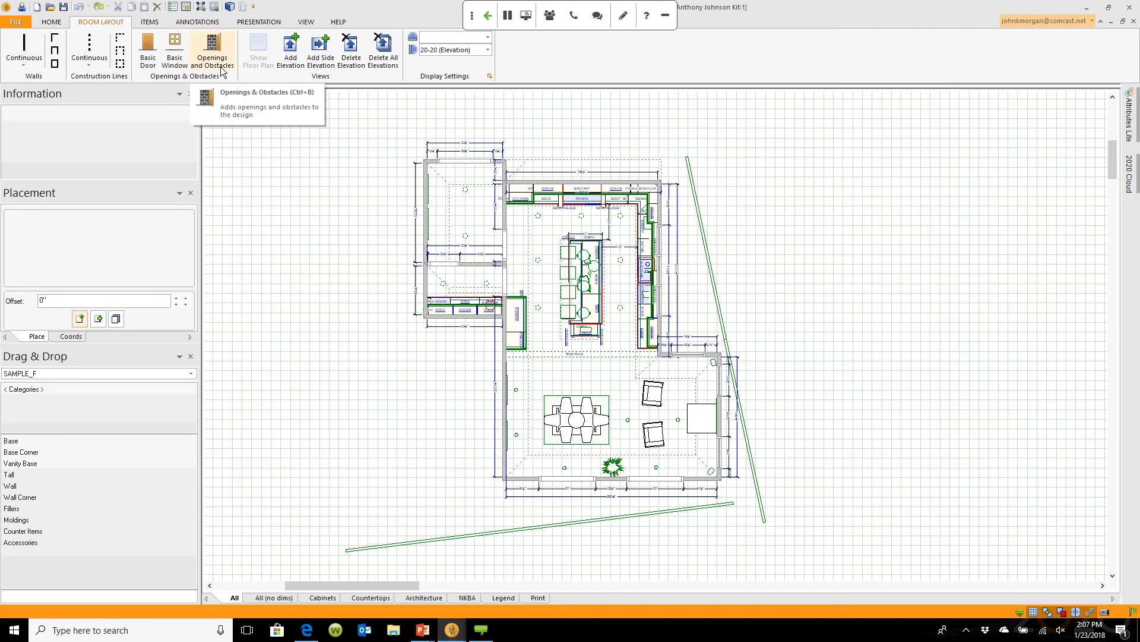
{"action": "left_click", "coordinate": [161, 23]}
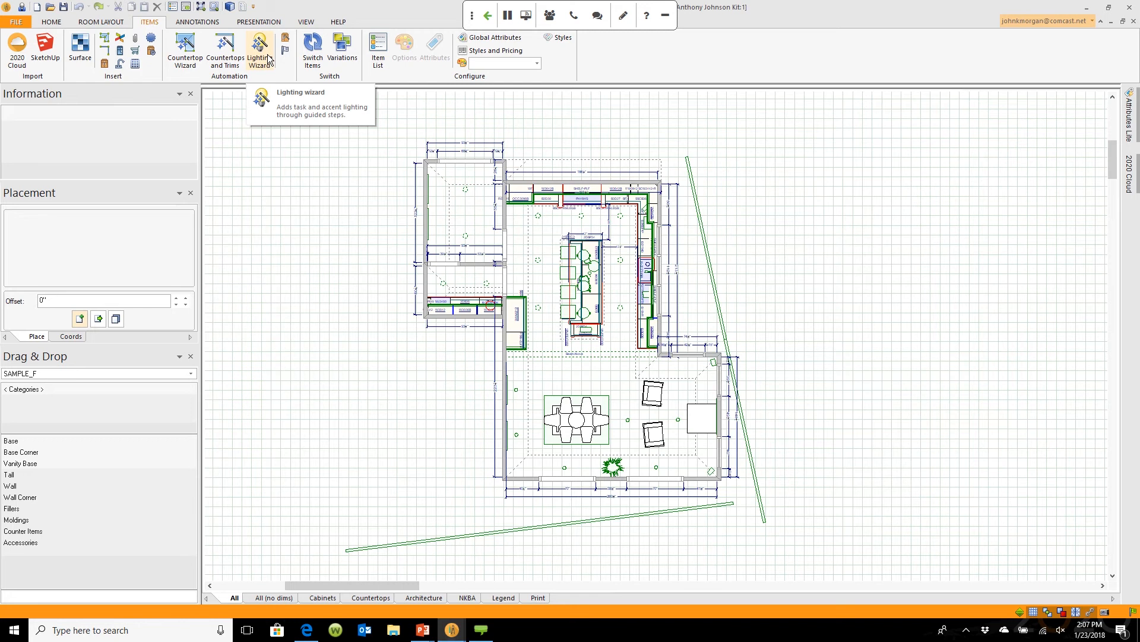
{"action": "left_click", "coordinate": [196, 22]}
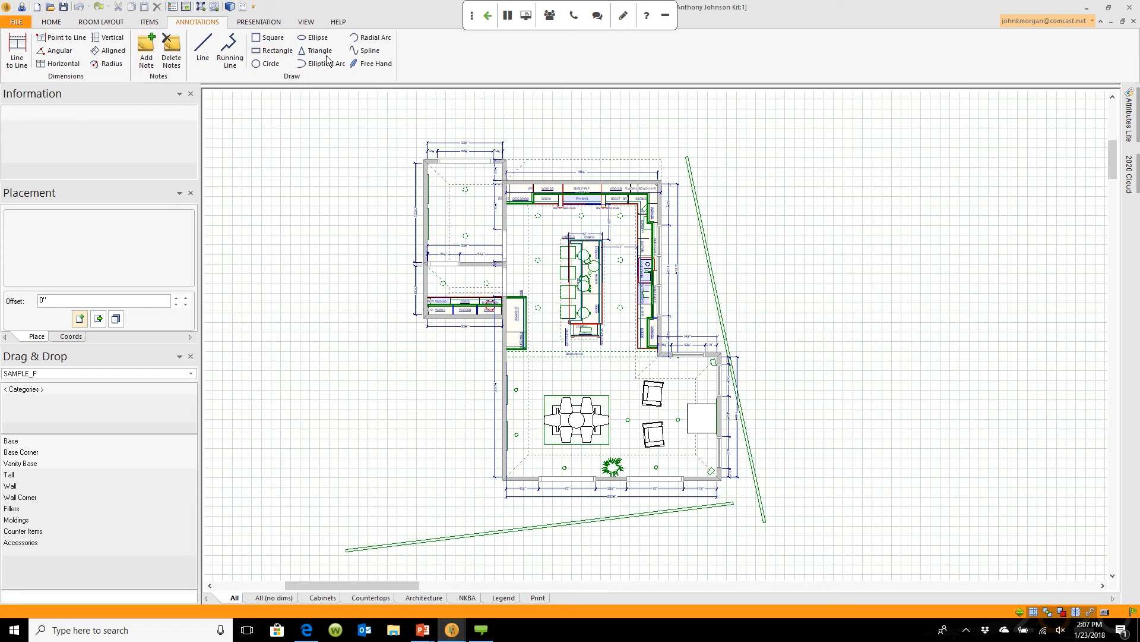
{"action": "left_click", "coordinate": [259, 22]}
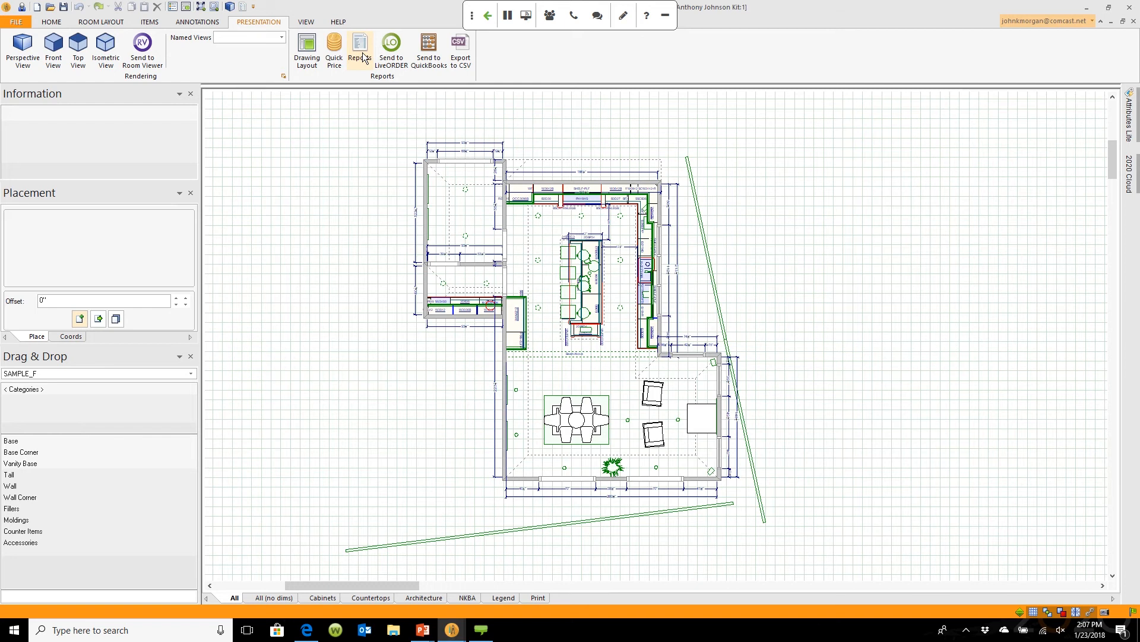
{"action": "left_click", "coordinate": [306, 23]}
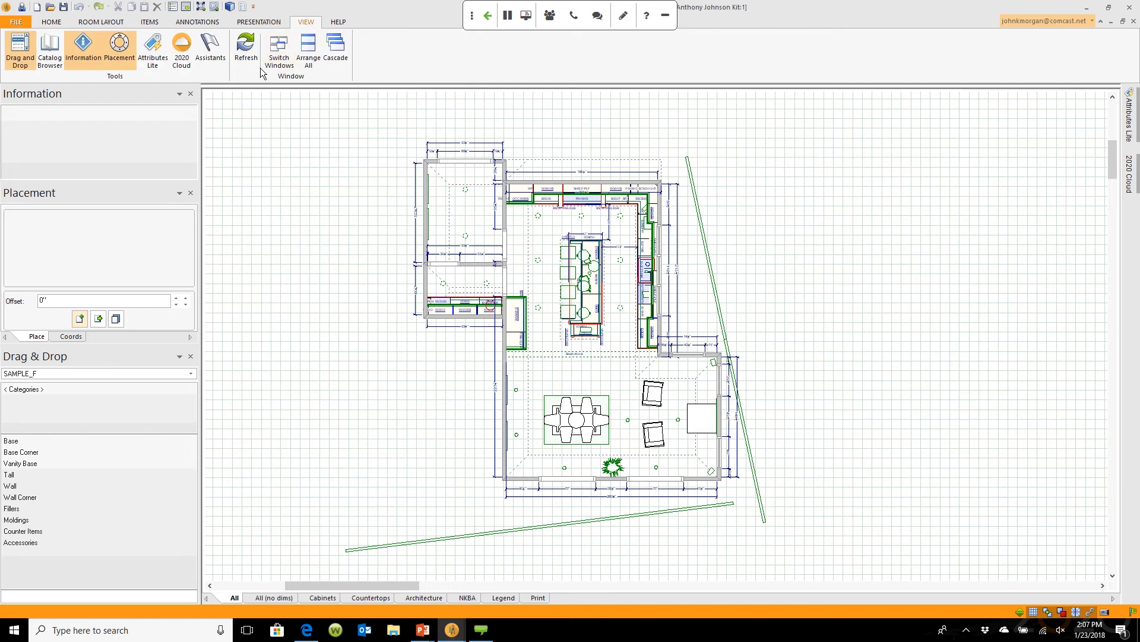
{"action": "left_click", "coordinate": [337, 23]}
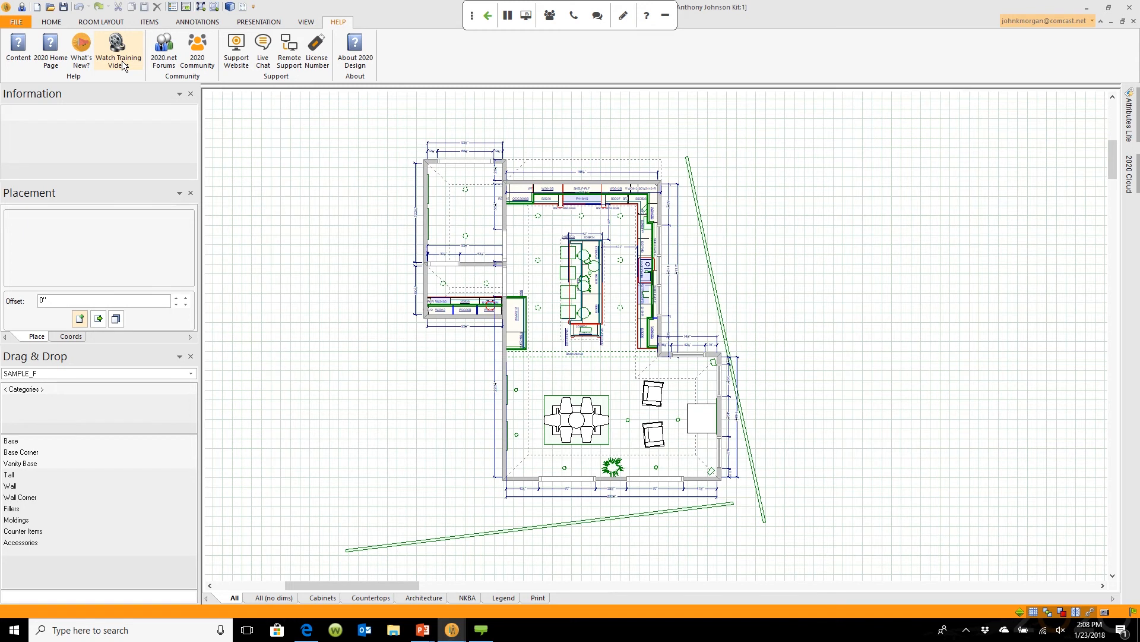
Step: Bring up the 2020.net e-Learning intro page in the browser
{"action": "left_click", "coordinate": [314, 631]}
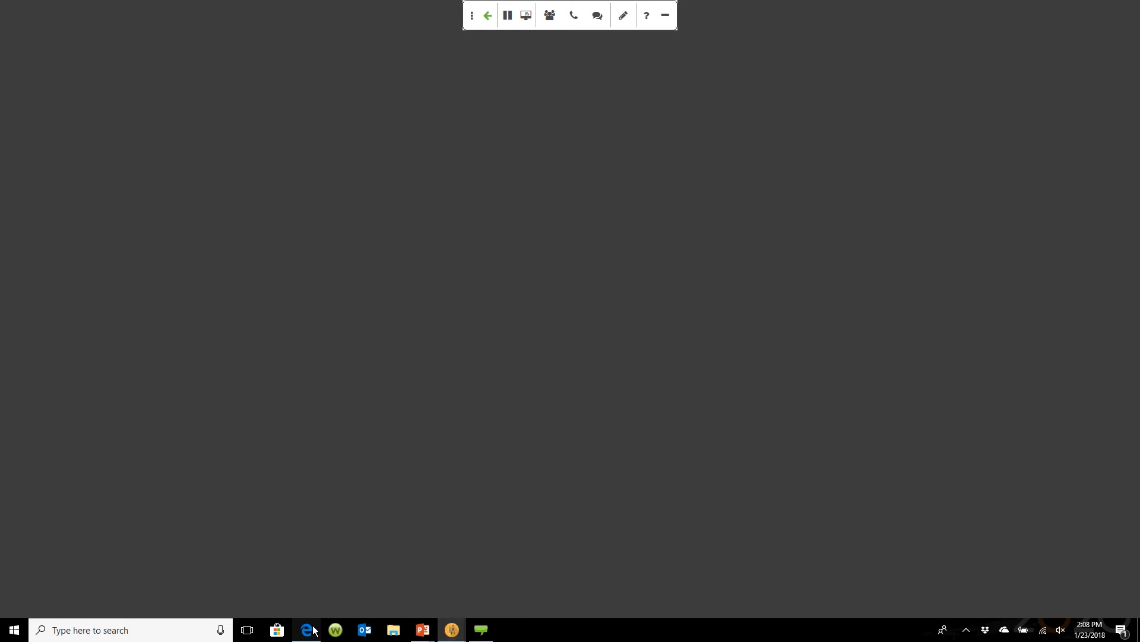
{"action": "left_click", "coordinate": [221, 12]}
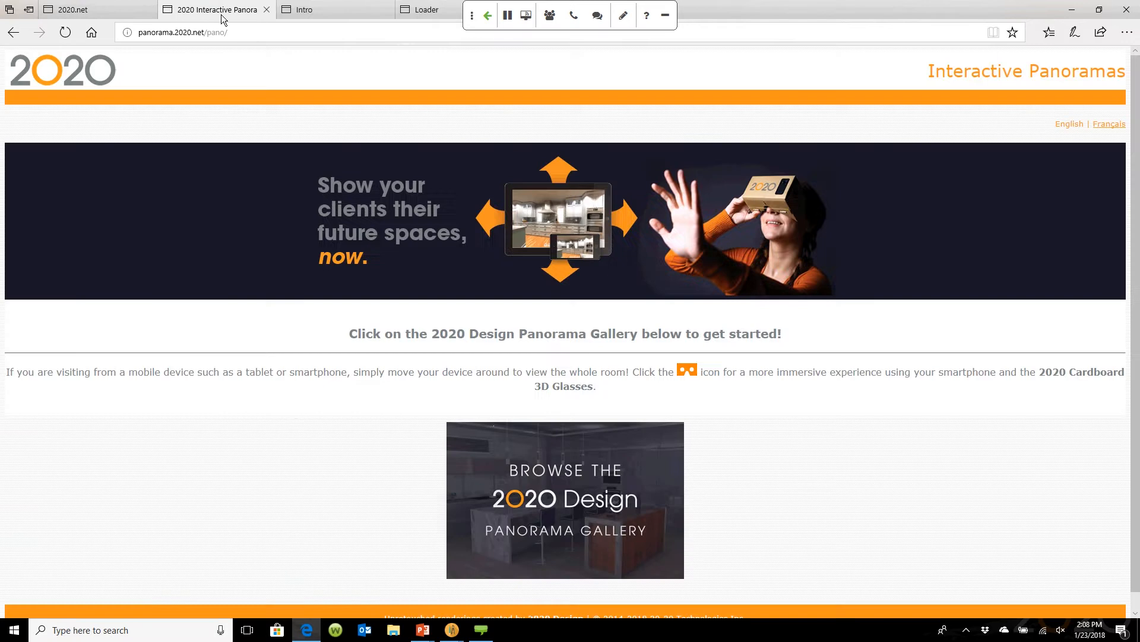
{"action": "left_click", "coordinate": [313, 10]}
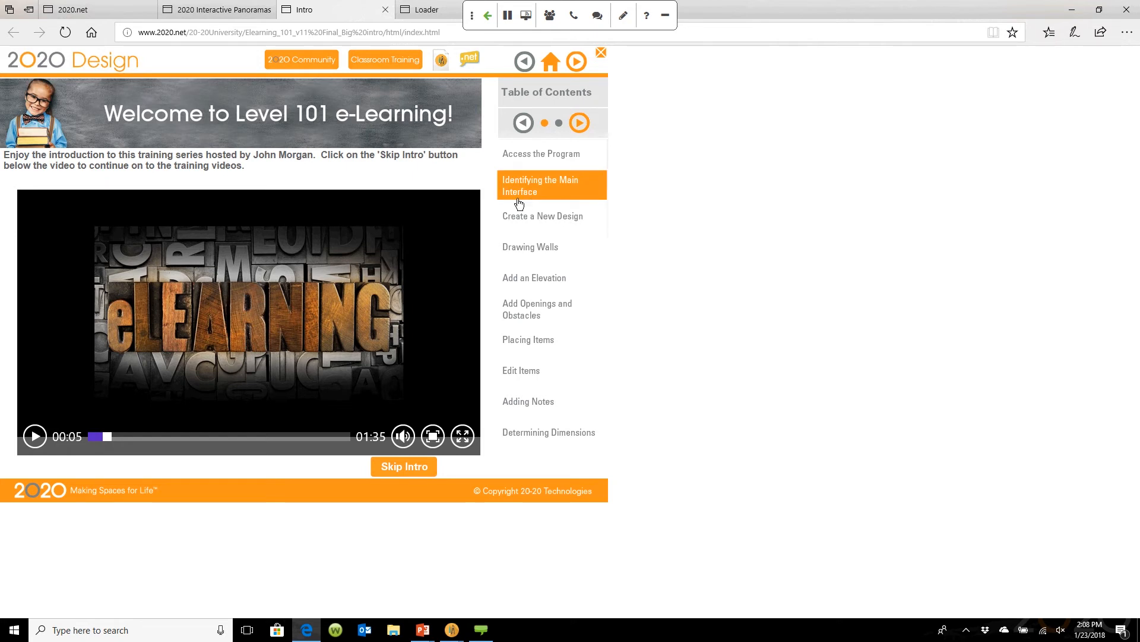
Step: Go to the next lesson page and play Modifying Countertops under Draw / Edit Countertops
{"action": "left_click", "coordinate": [582, 125]}
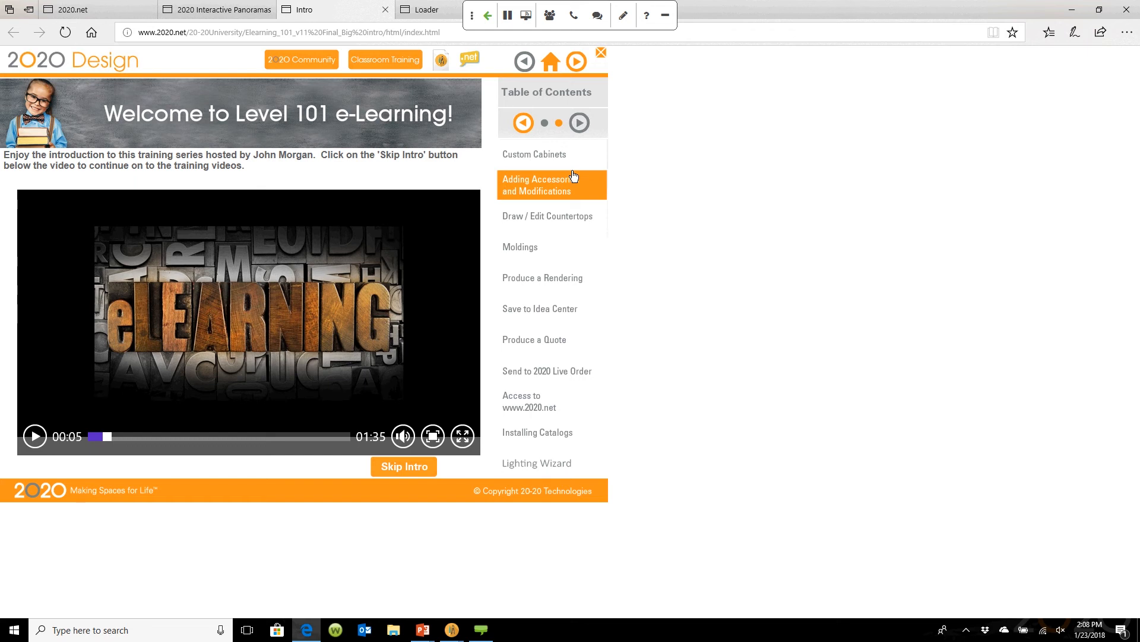
{"action": "left_click", "coordinate": [571, 224]}
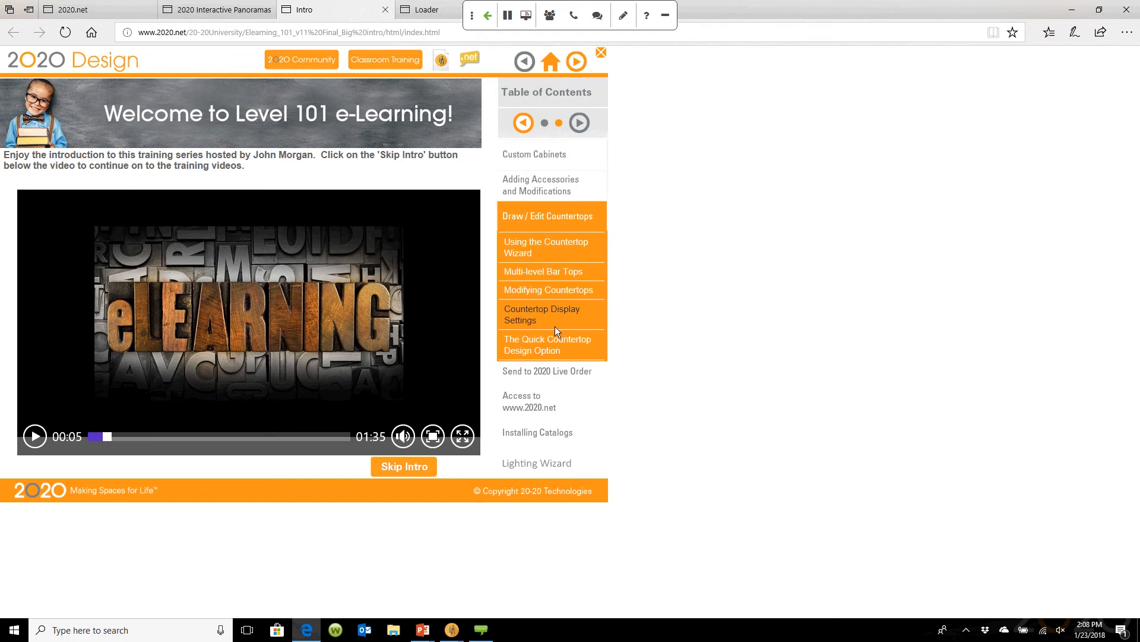
{"action": "left_click", "coordinate": [552, 294]}
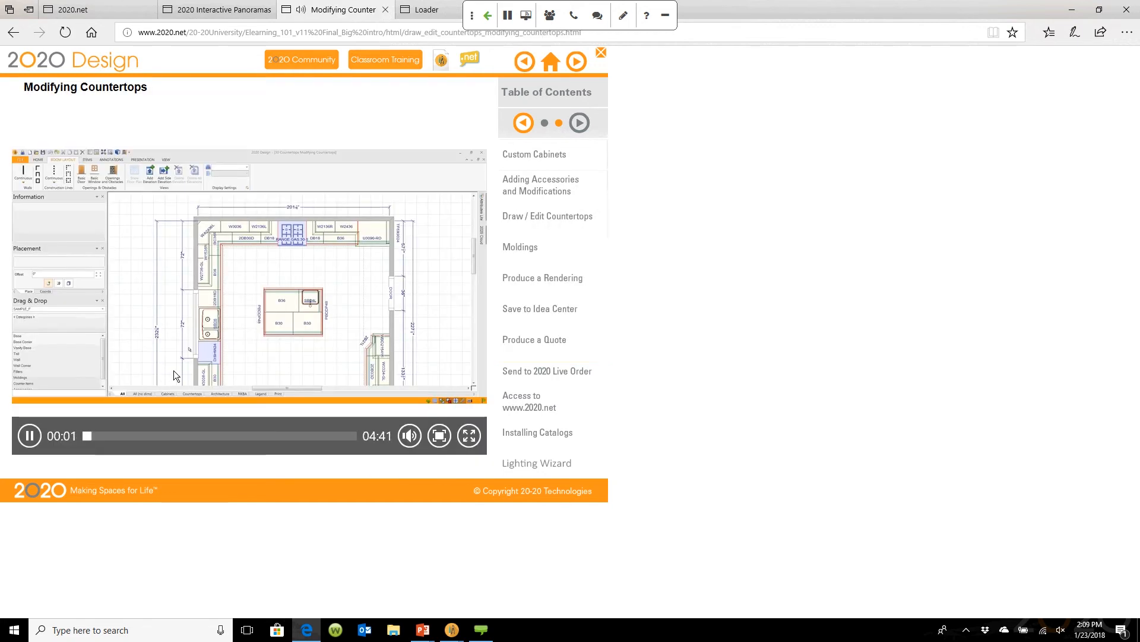
Step: Skip the Modifying Countertops video ahead and pause it at 03:18
{"action": "left_click_drag", "start_coordinate": [91, 437], "coordinate": [276, 435]}
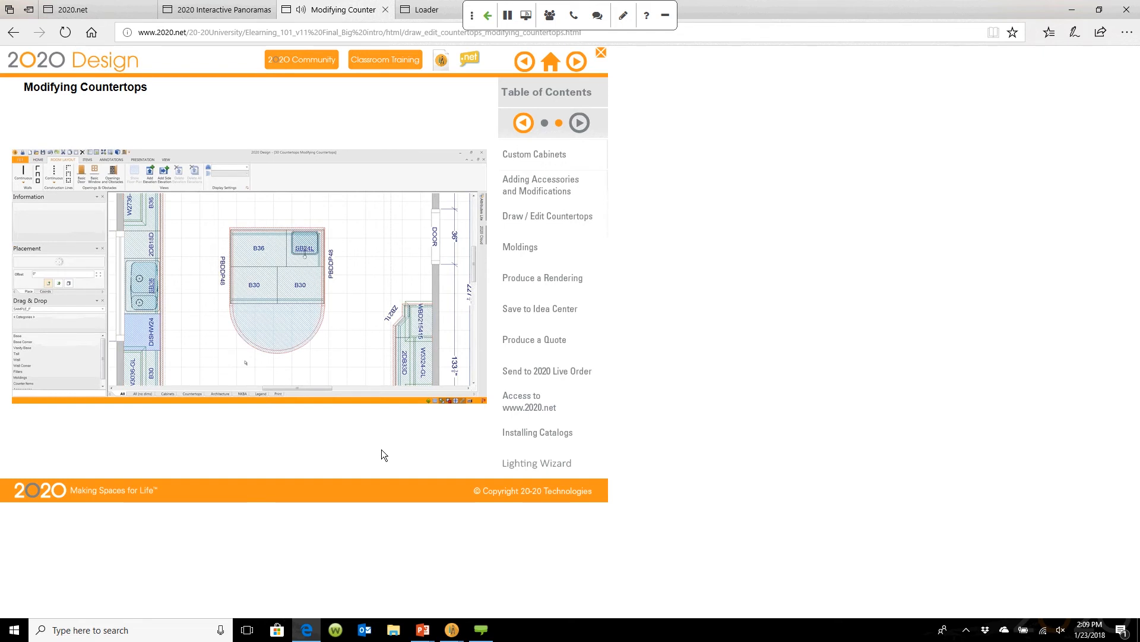
{"action": "mouse_move", "coordinate": [381, 450]}
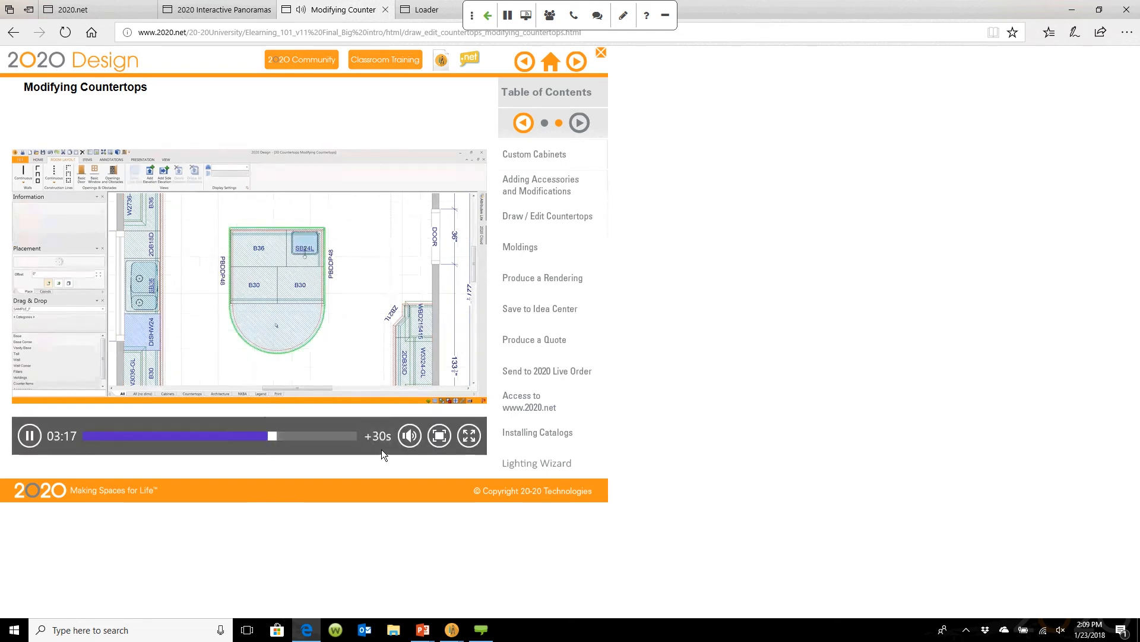
{"action": "left_click", "coordinate": [37, 436]}
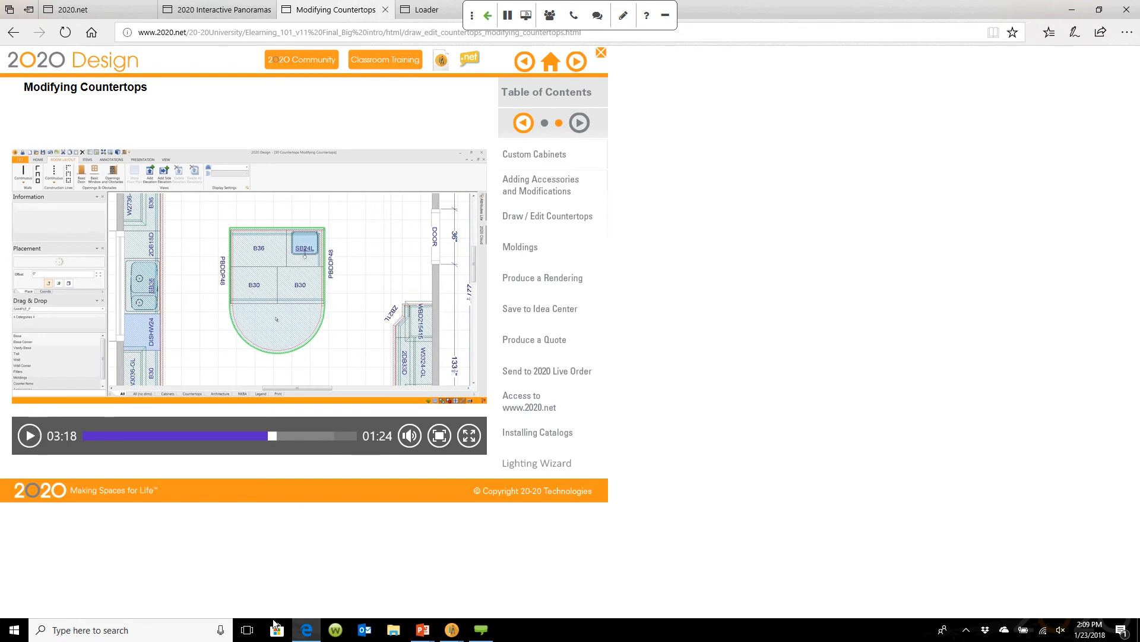
Step: Show the first lesson-topics page, Access the Program to Determining Dimensions, then return to the 2020 Design plan
{"action": "mouse_move", "coordinate": [456, 635]}
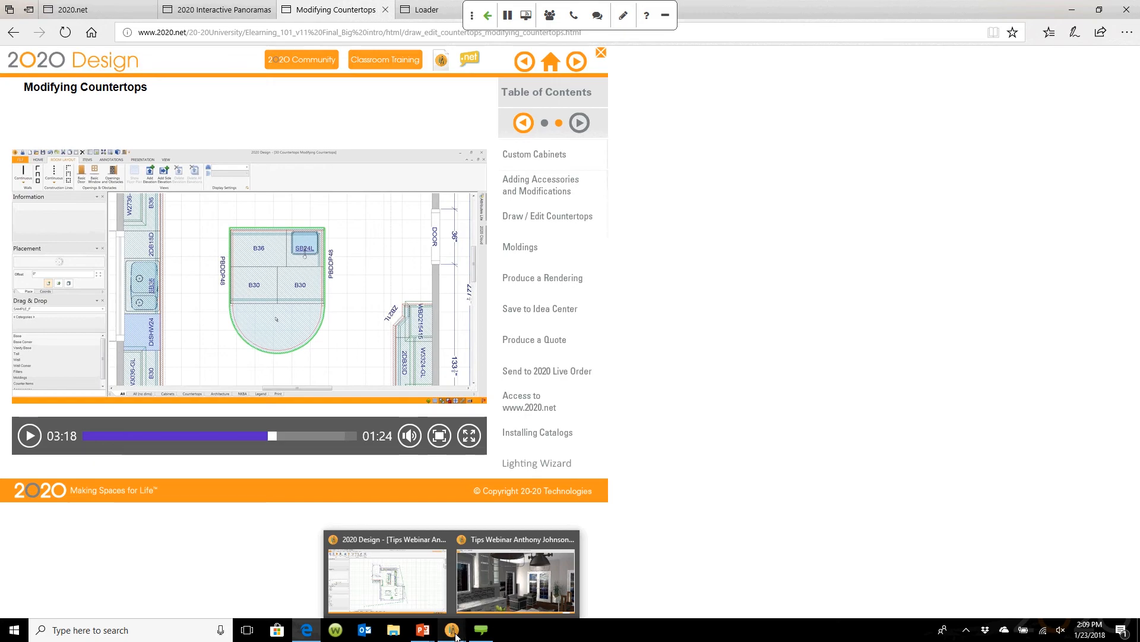
{"action": "left_click", "coordinate": [426, 597]}
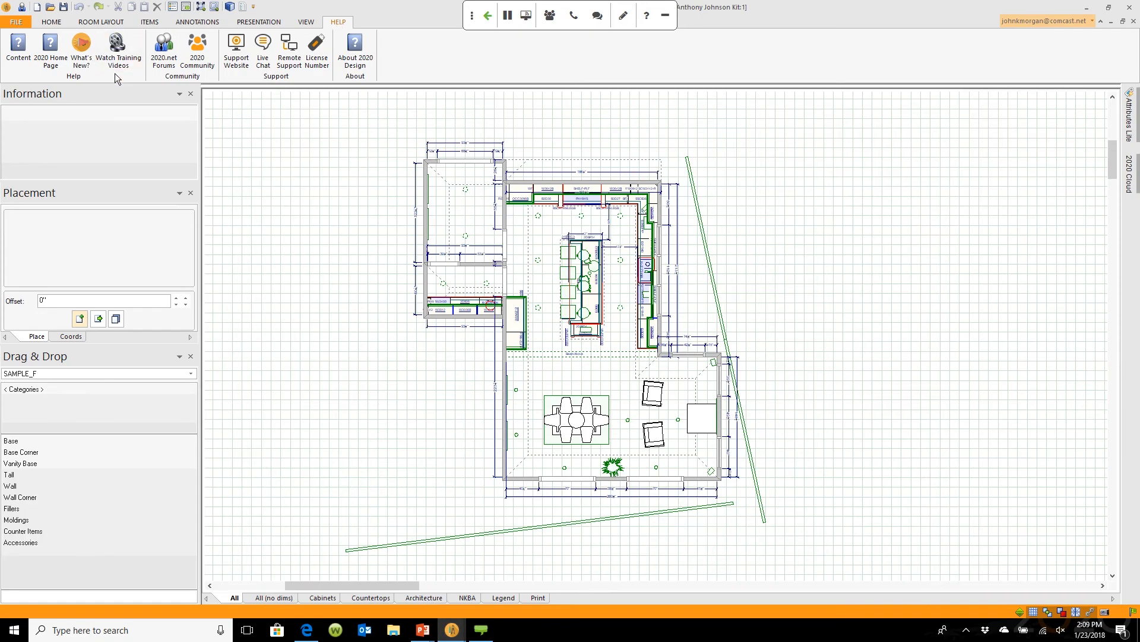
{"action": "left_click", "coordinate": [306, 630]}
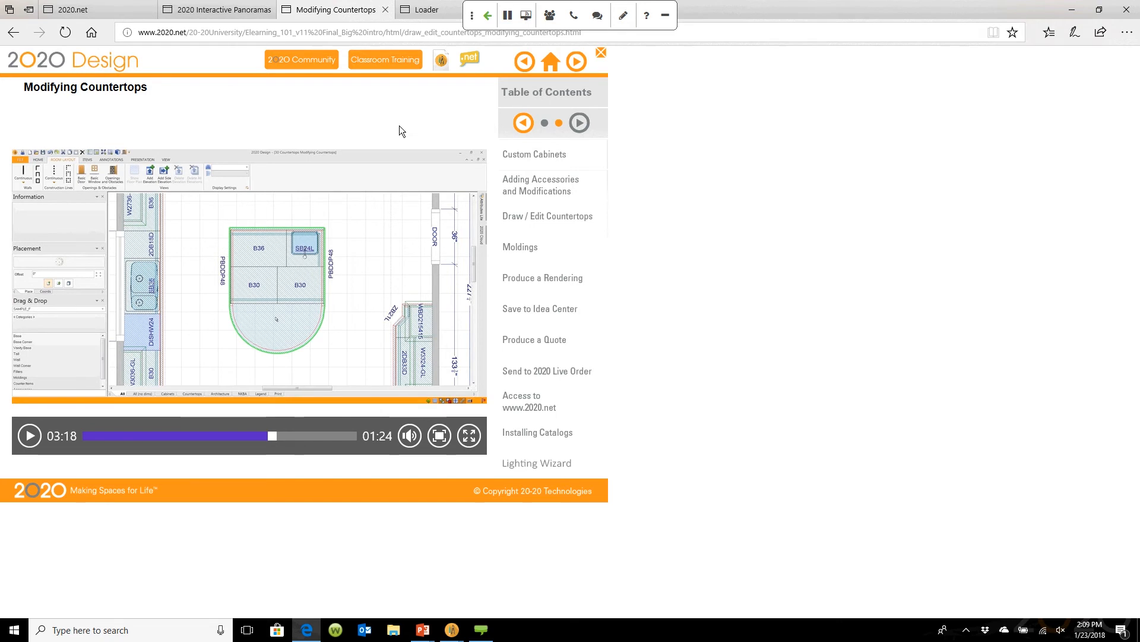
{"action": "left_click", "coordinate": [545, 124]}
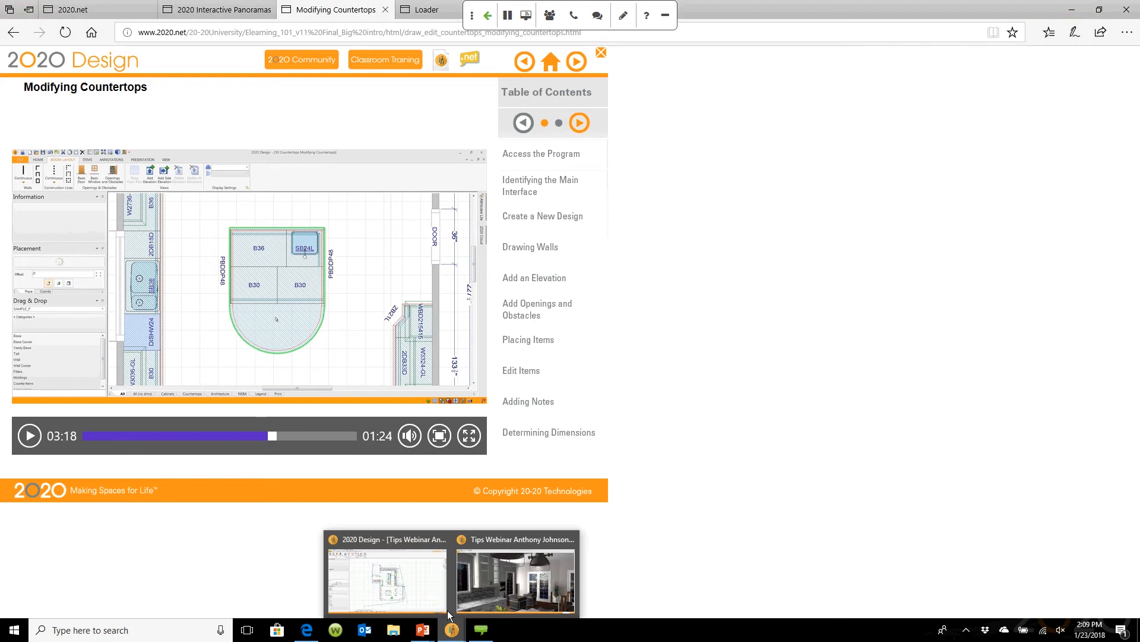
{"action": "left_click", "coordinate": [428, 579]}
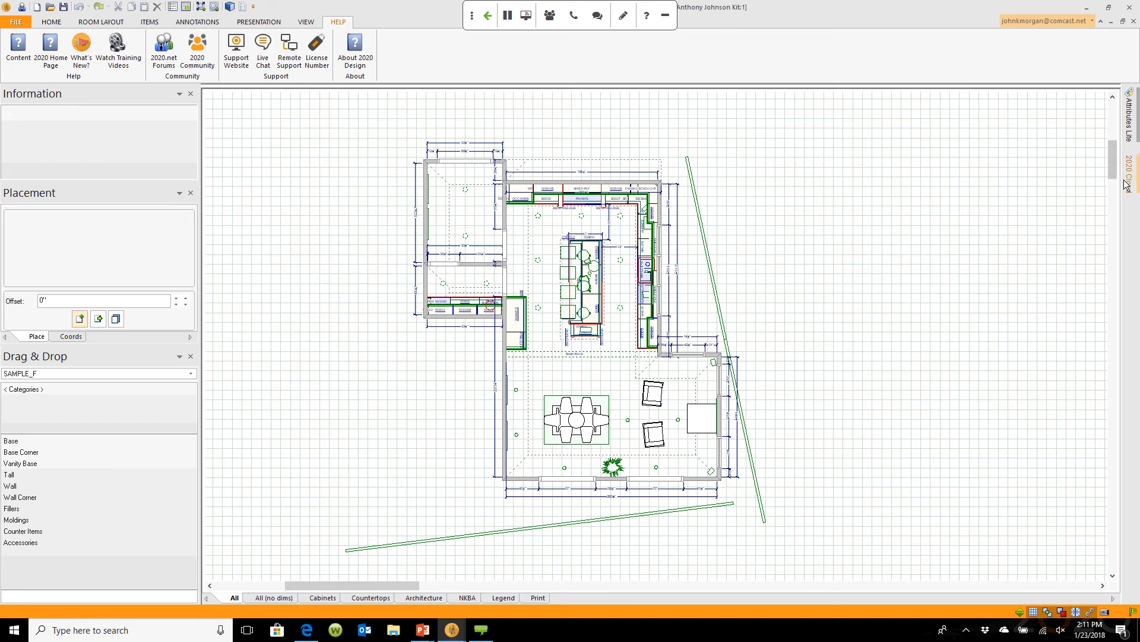
Step: Review the Drag & Drop catalog list, keep SAMPLE_F, and return to the Modifying Countertops tutorial
{"action": "mouse_move", "coordinate": [1130, 186]}
{"action": "left_click", "coordinate": [196, 376]}
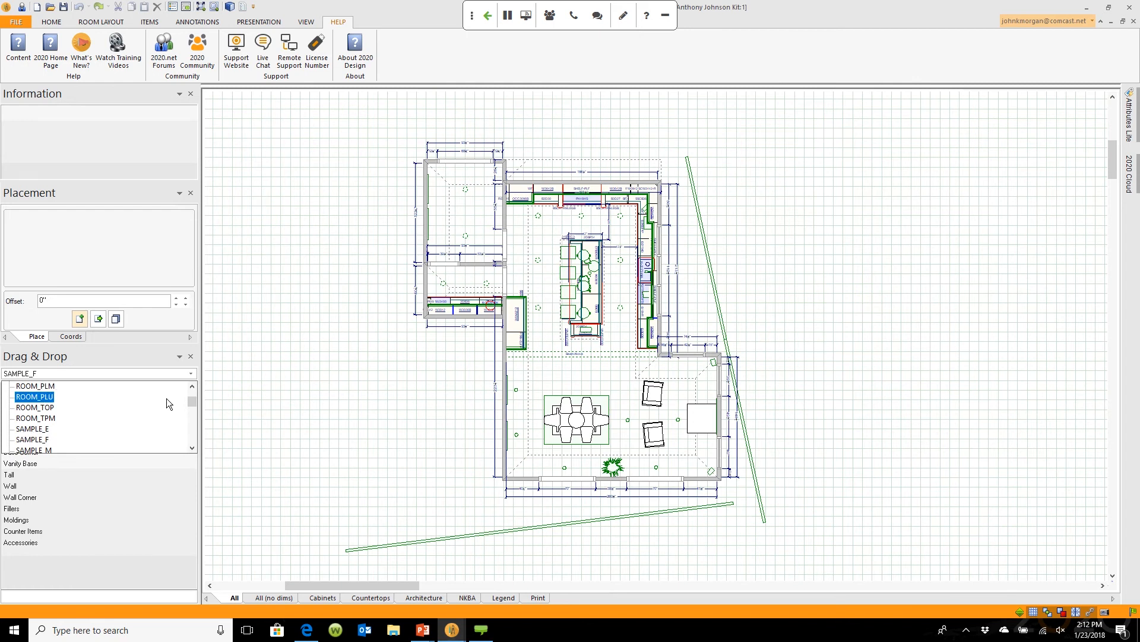
{"action": "left_click_drag", "start_coordinate": [194, 400], "coordinate": [196, 433]}
{"action": "left_click", "coordinate": [210, 378]}
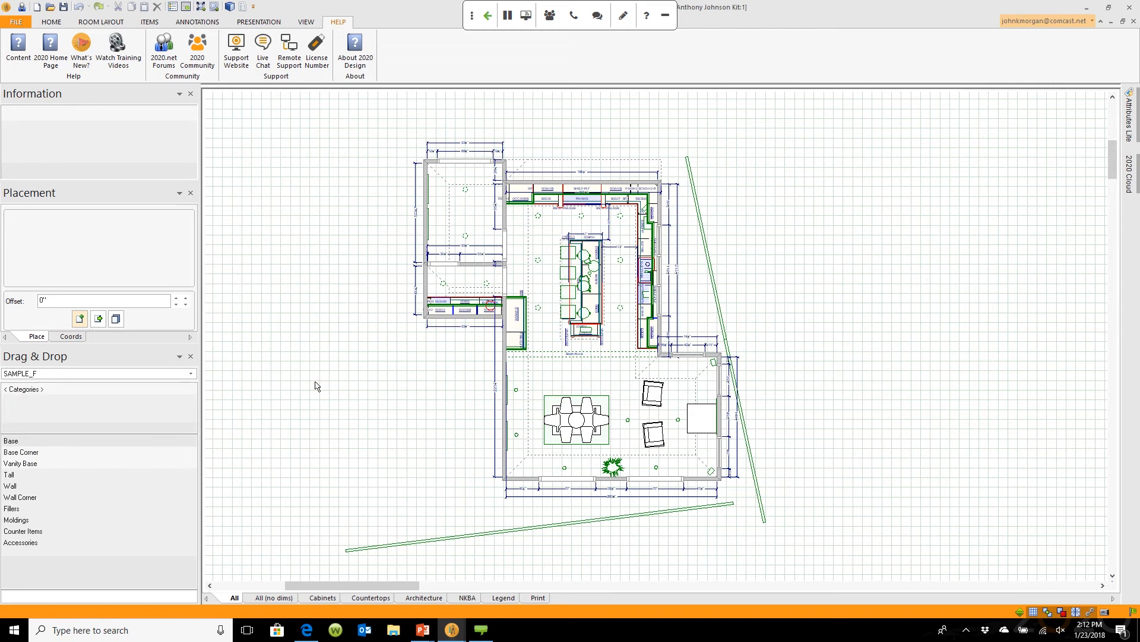
{"action": "left_click", "coordinate": [306, 630]}
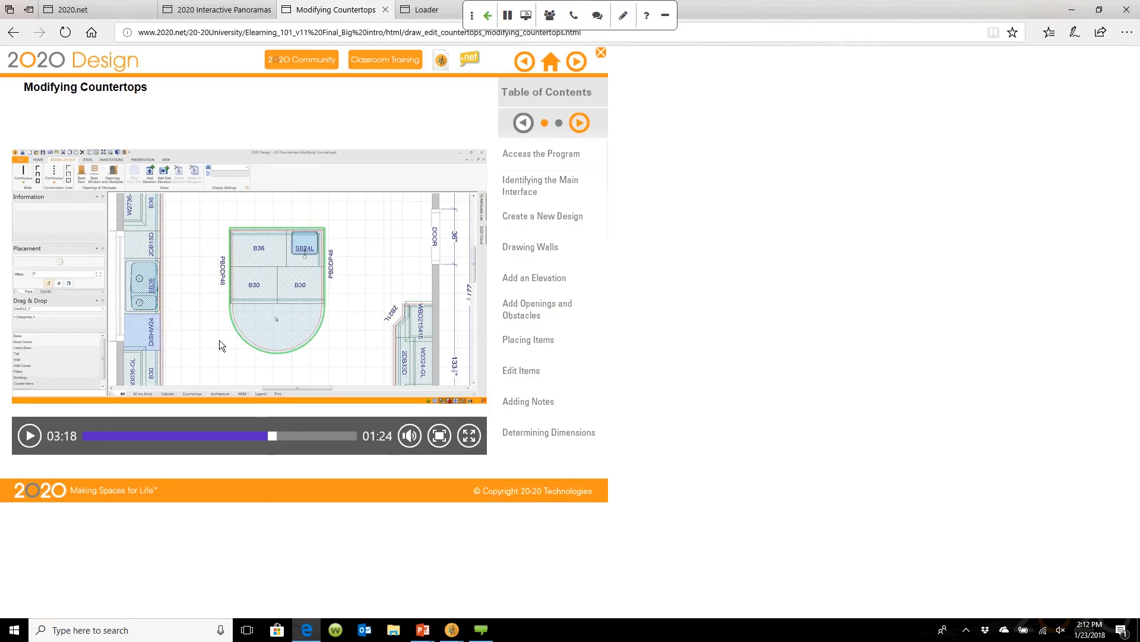
Step: Switch to the 2020.net tab showing the login page
{"action": "left_click", "coordinate": [125, 14]}
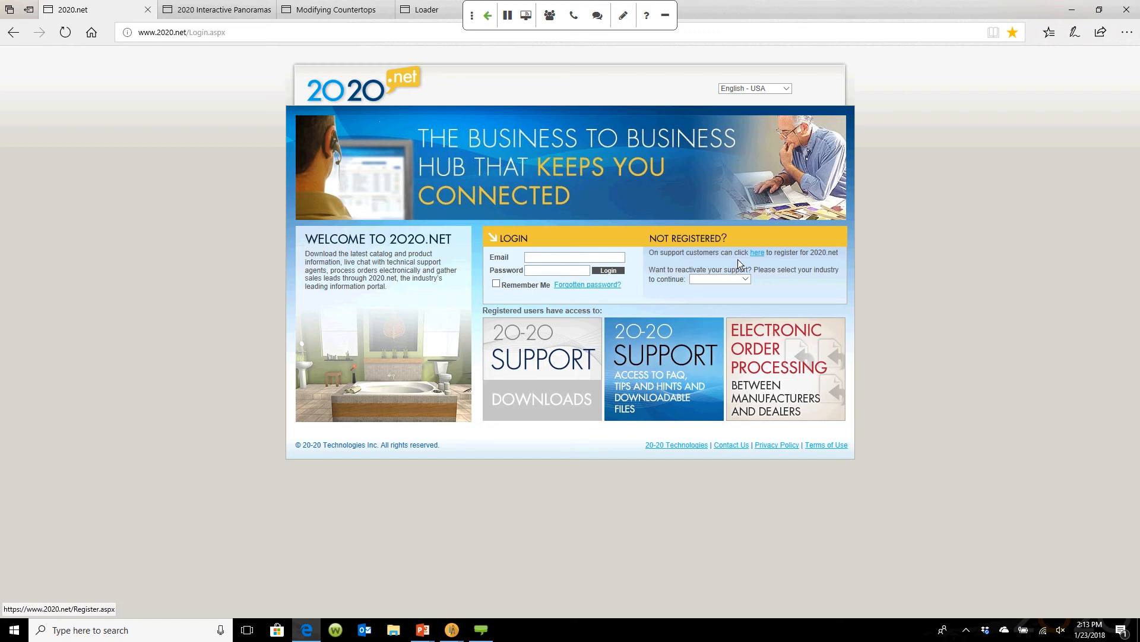
Step: Log in to 2020.net with the account e-mail and password, declining to save the password
{"action": "left_click", "coordinate": [572, 258]}
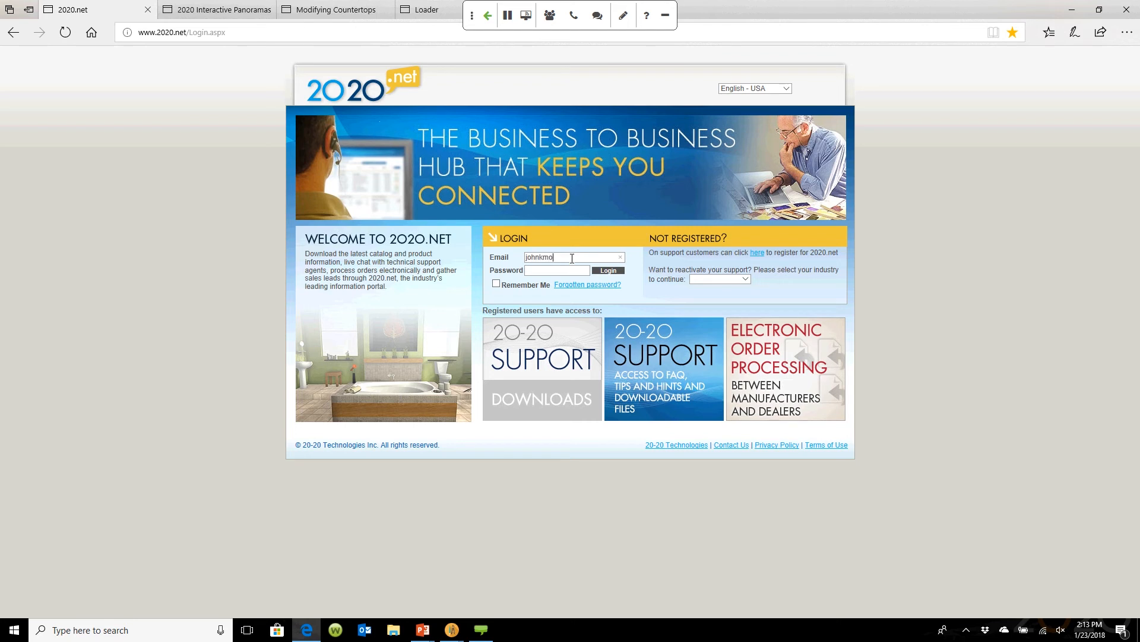
{"action": "left_click", "coordinate": [571, 271]}
{"action": "type", "text": "••••"}
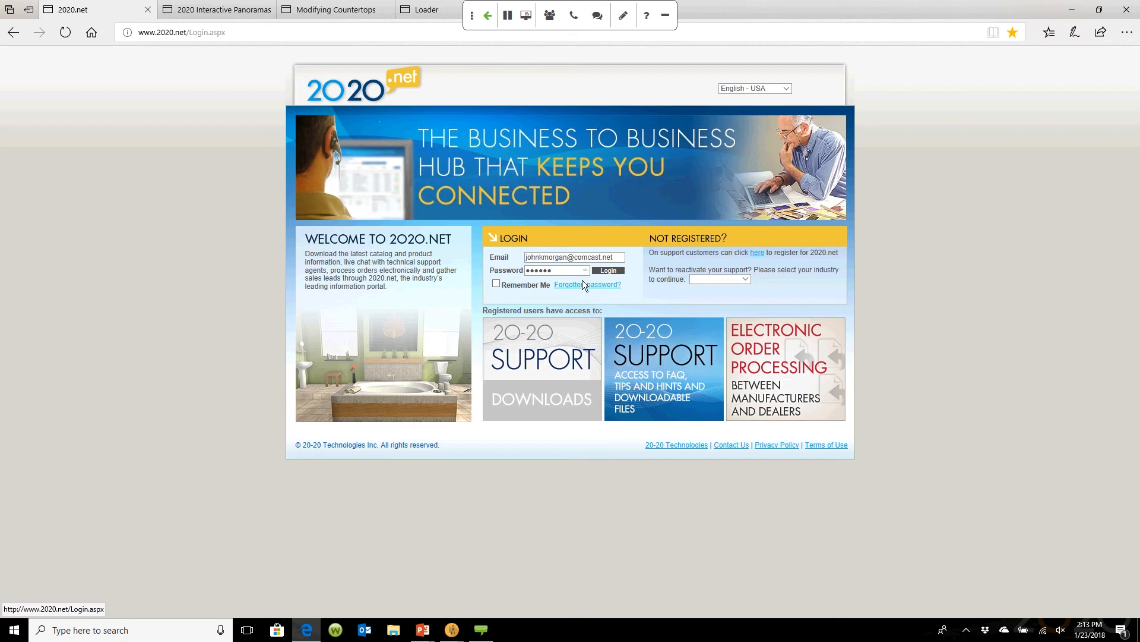
{"action": "left_click", "coordinate": [612, 270]}
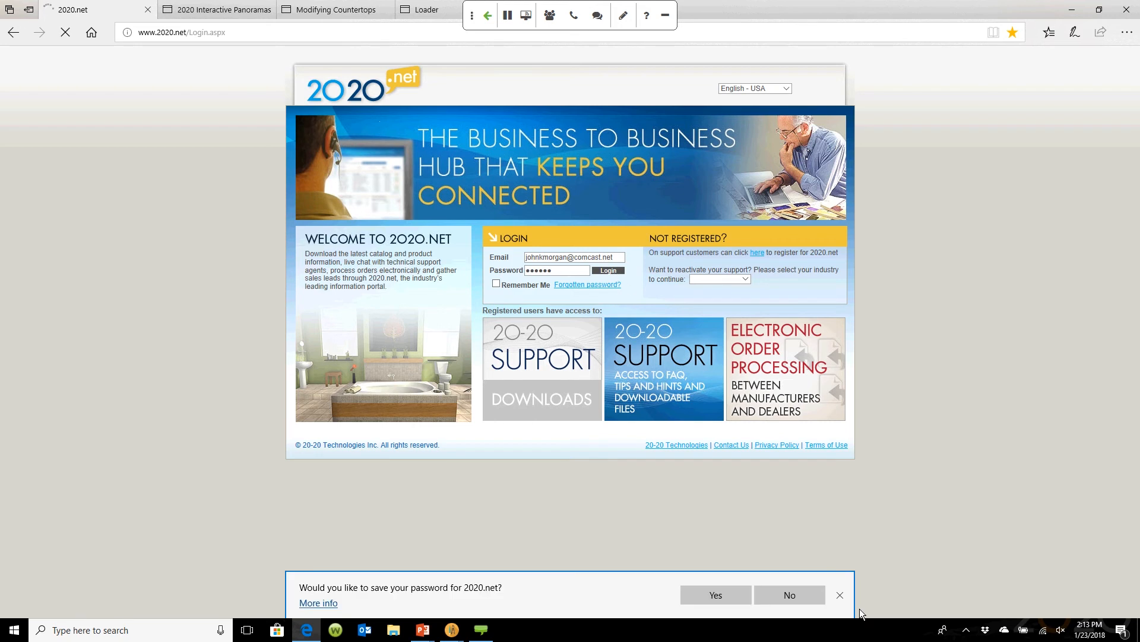
{"action": "left_click", "coordinate": [840, 596]}
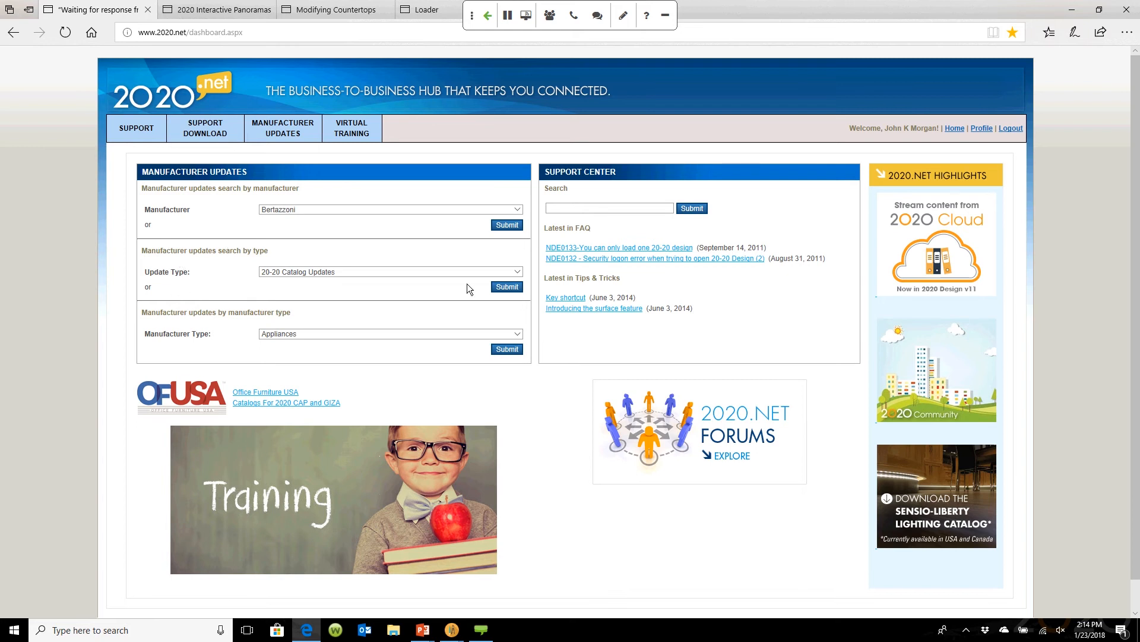
Step: Search the Update Center with Update Type kept as 20-20 Catalog Updates
{"action": "left_click", "coordinate": [520, 275]}
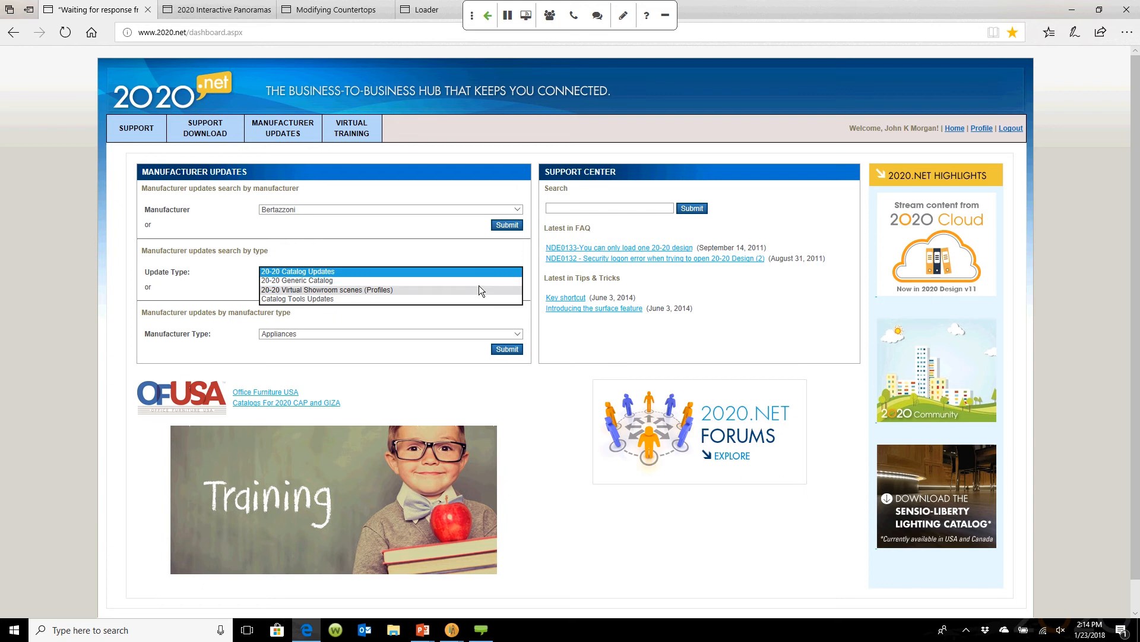
{"action": "left_click", "coordinate": [476, 256]}
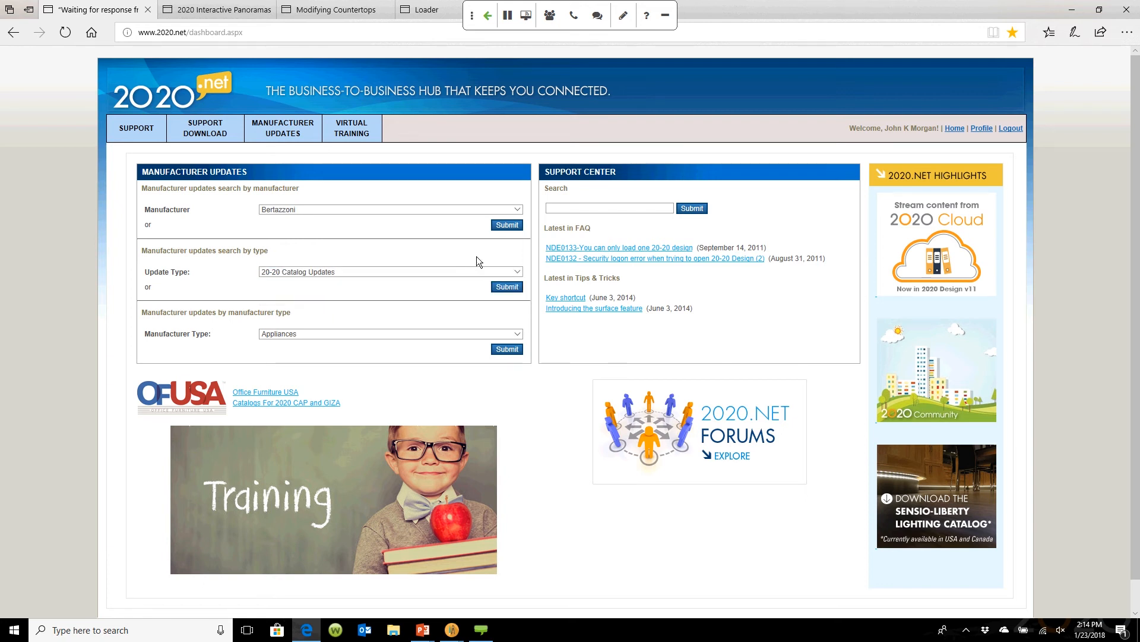
{"action": "left_click", "coordinate": [503, 287]}
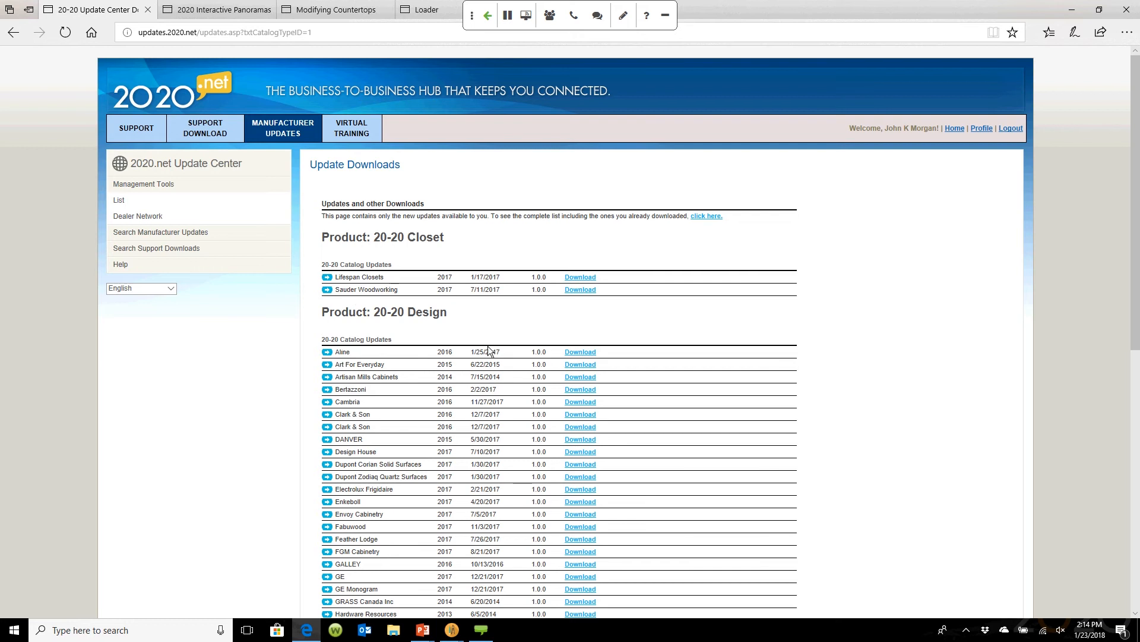
{"action": "scroll", "coordinate": [667, 380], "scroll_direction": "down", "scroll_amount": 3}
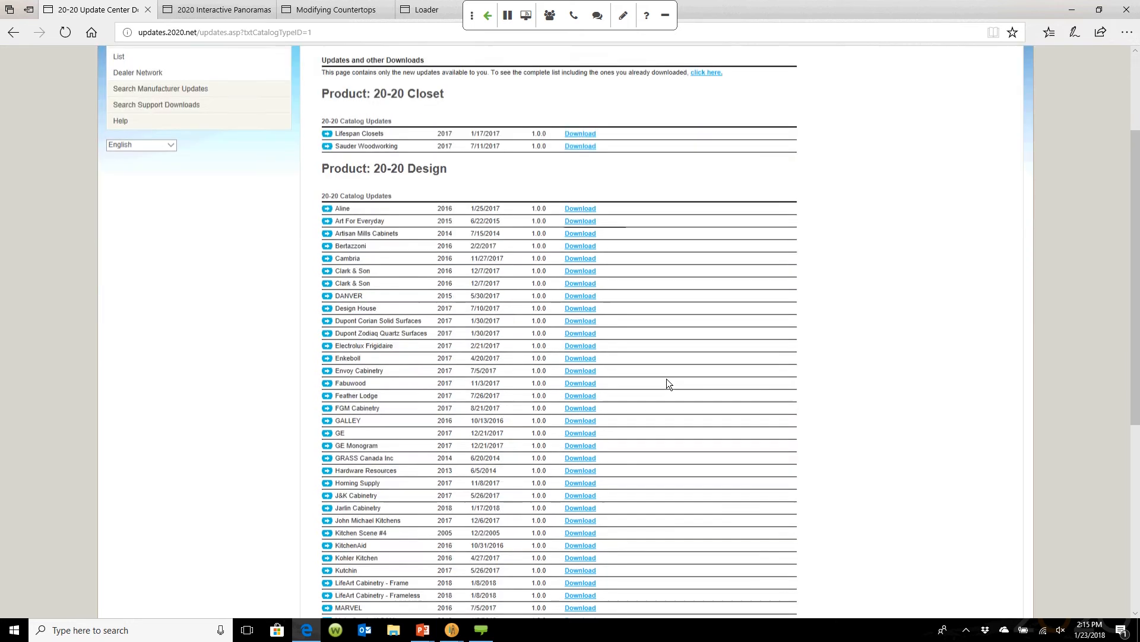
{"action": "scroll", "coordinate": [667, 383], "scroll_direction": "down", "scroll_amount": 2}
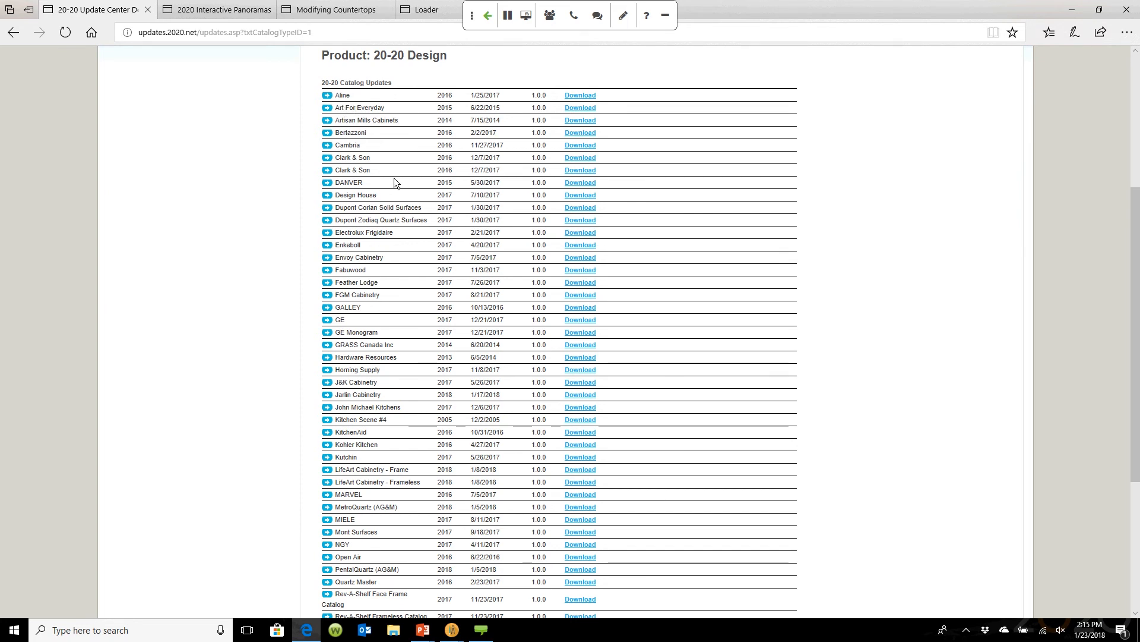
{"action": "scroll", "coordinate": [394, 177], "scroll_direction": "down", "scroll_amount": 2}
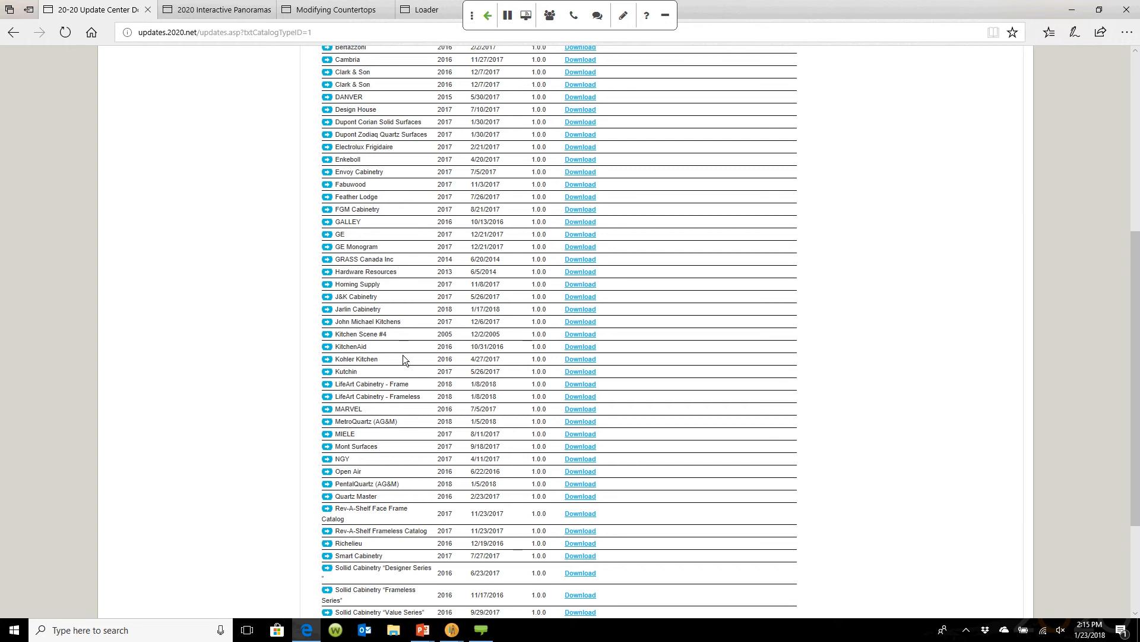
{"action": "scroll", "coordinate": [394, 289], "scroll_direction": "down", "scroll_amount": 3}
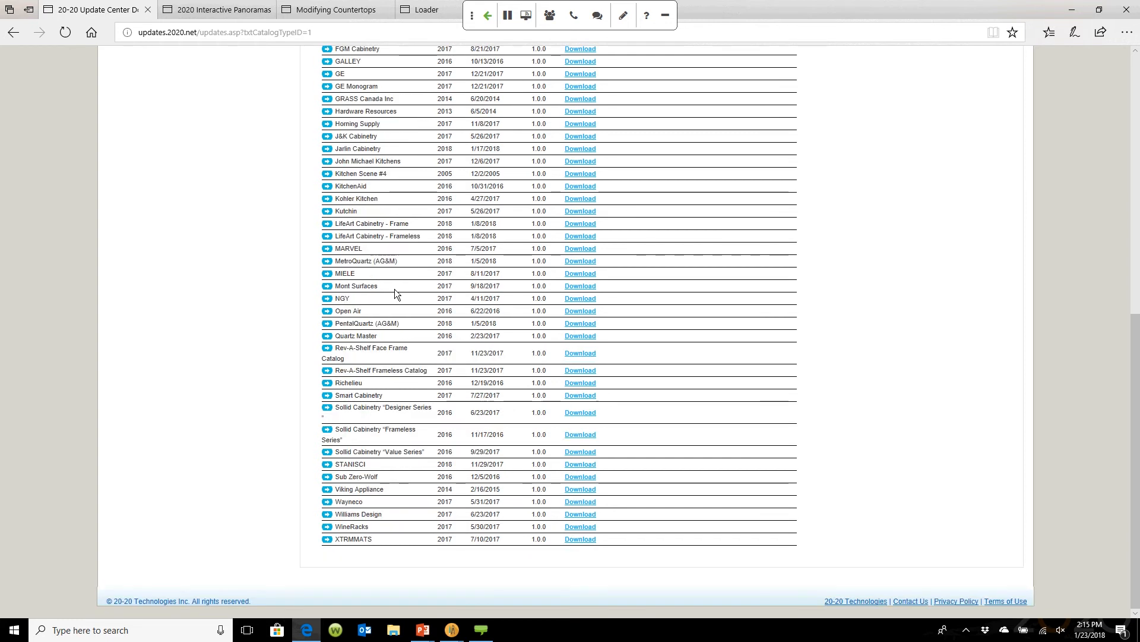
{"action": "key", "text": "alt+Tab"}
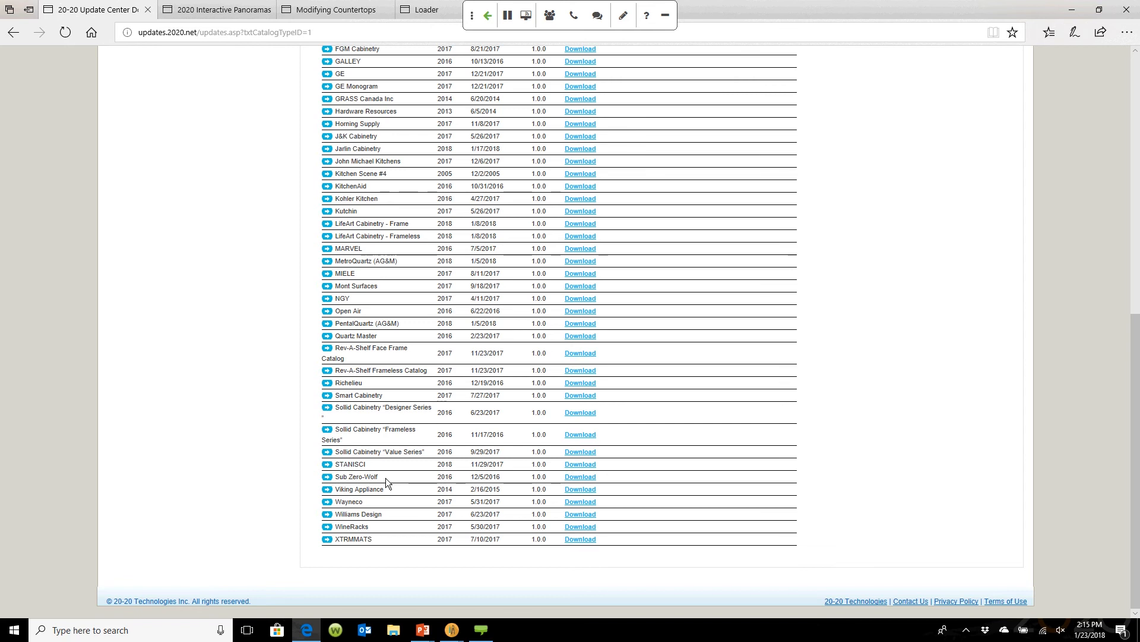
{"action": "scroll", "coordinate": [605, 379], "scroll_direction": "up", "scroll_amount": 9}
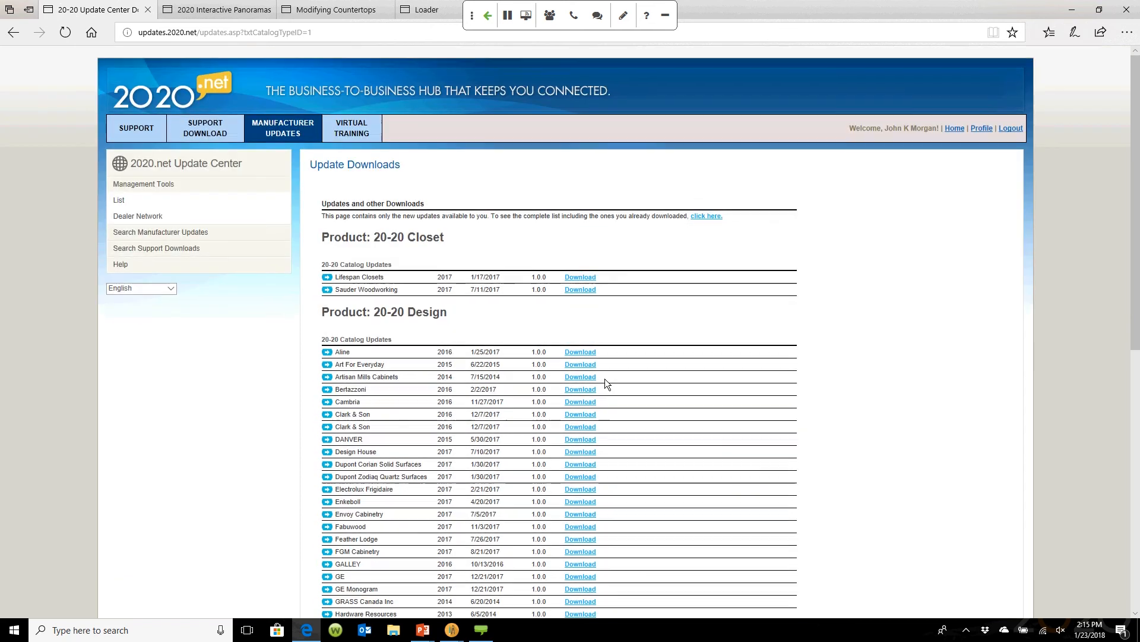
{"action": "scroll", "coordinate": [605, 379], "scroll_direction": "down", "scroll_amount": 3}
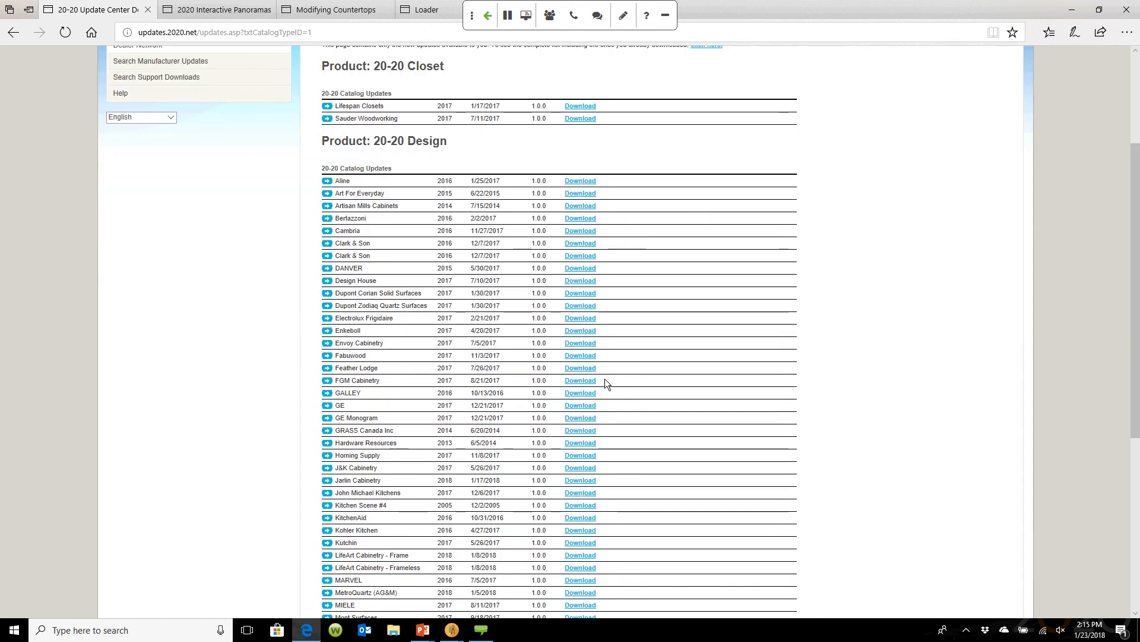
{"action": "scroll", "coordinate": [622, 369], "scroll_direction": "up", "scroll_amount": 3}
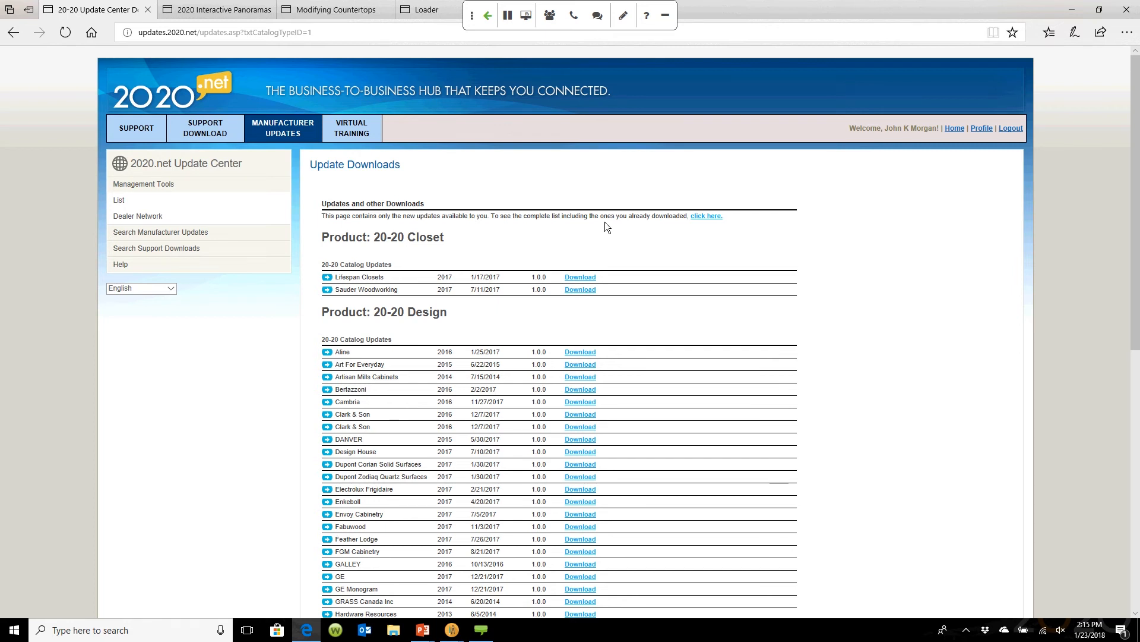
{"action": "left_click", "coordinate": [708, 217]}
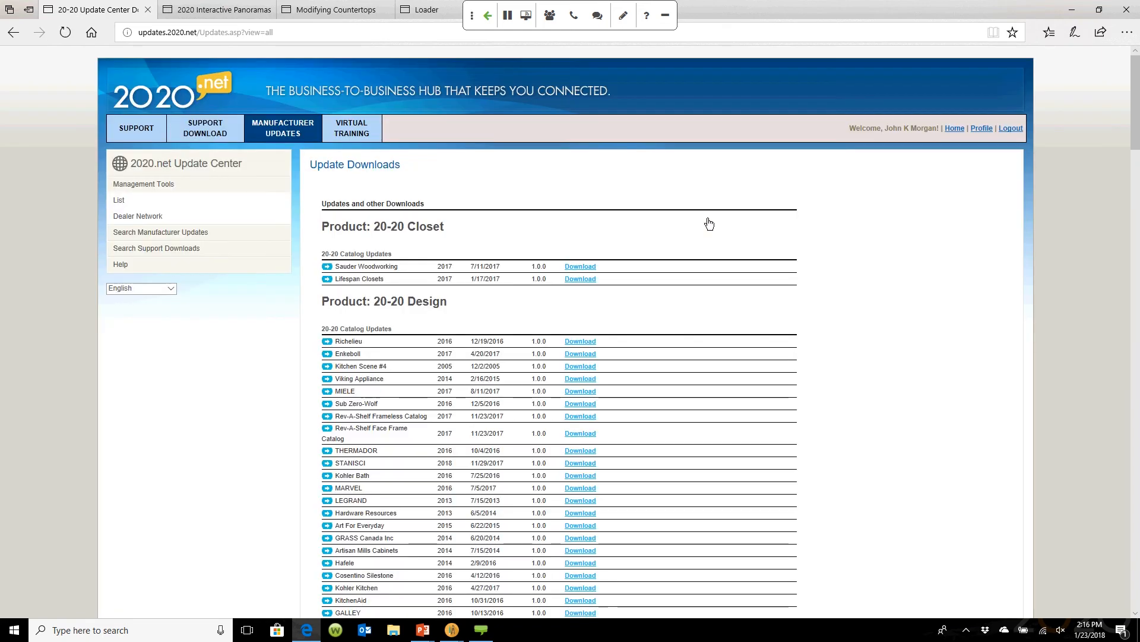
{"action": "scroll", "coordinate": [709, 223], "scroll_direction": "down", "scroll_amount": 5}
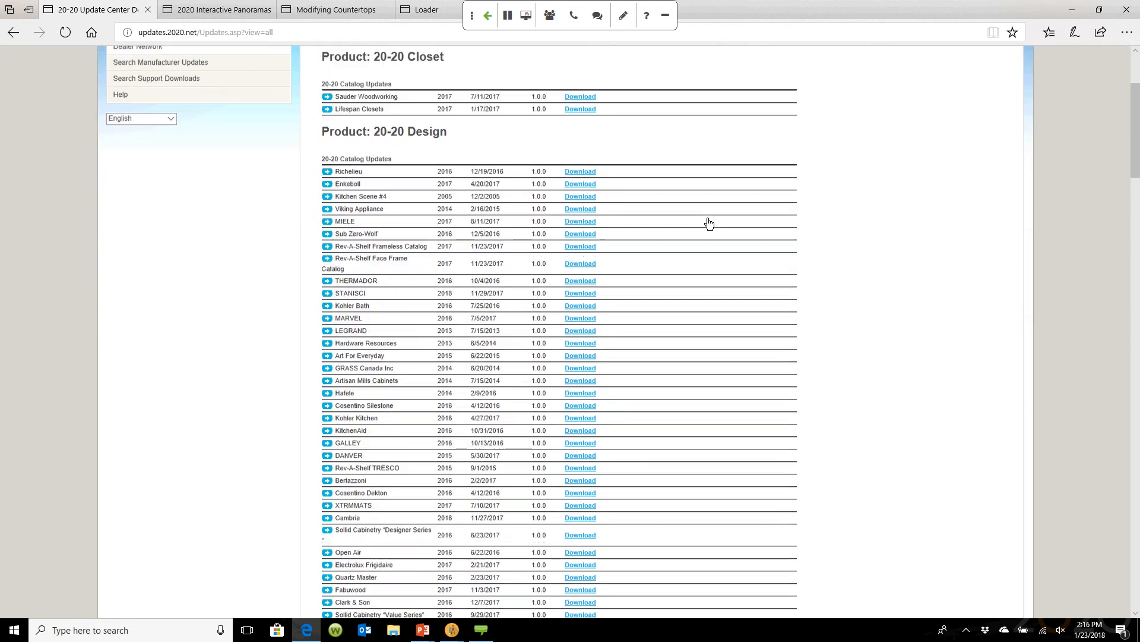
{"action": "scroll", "coordinate": [709, 223], "scroll_direction": "down", "scroll_amount": 10}
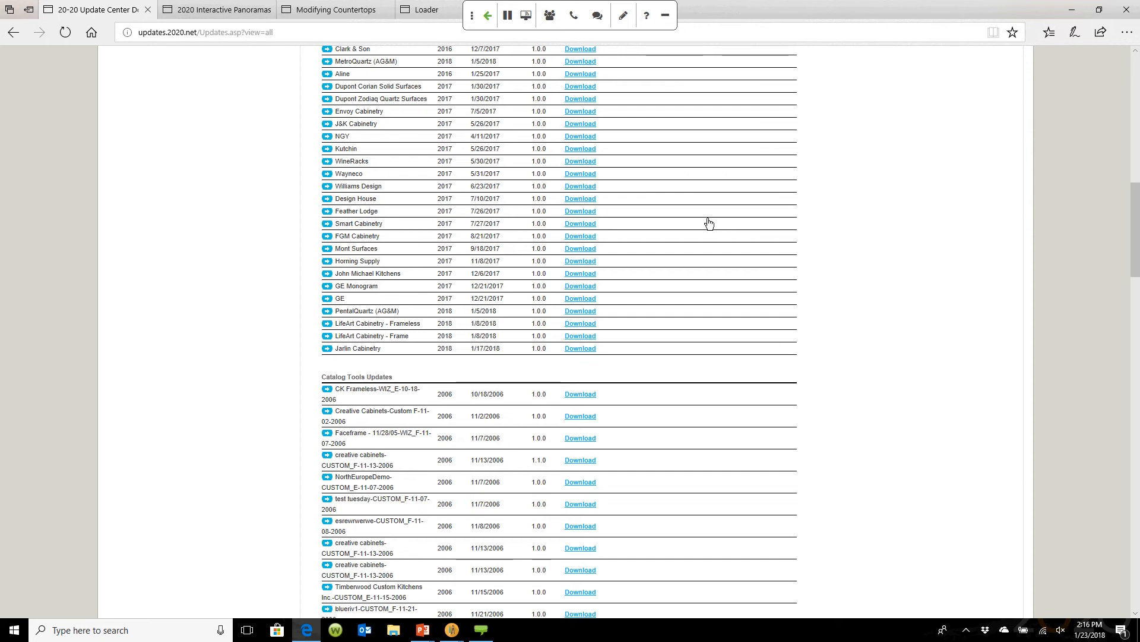
{"action": "key", "text": "F5"}
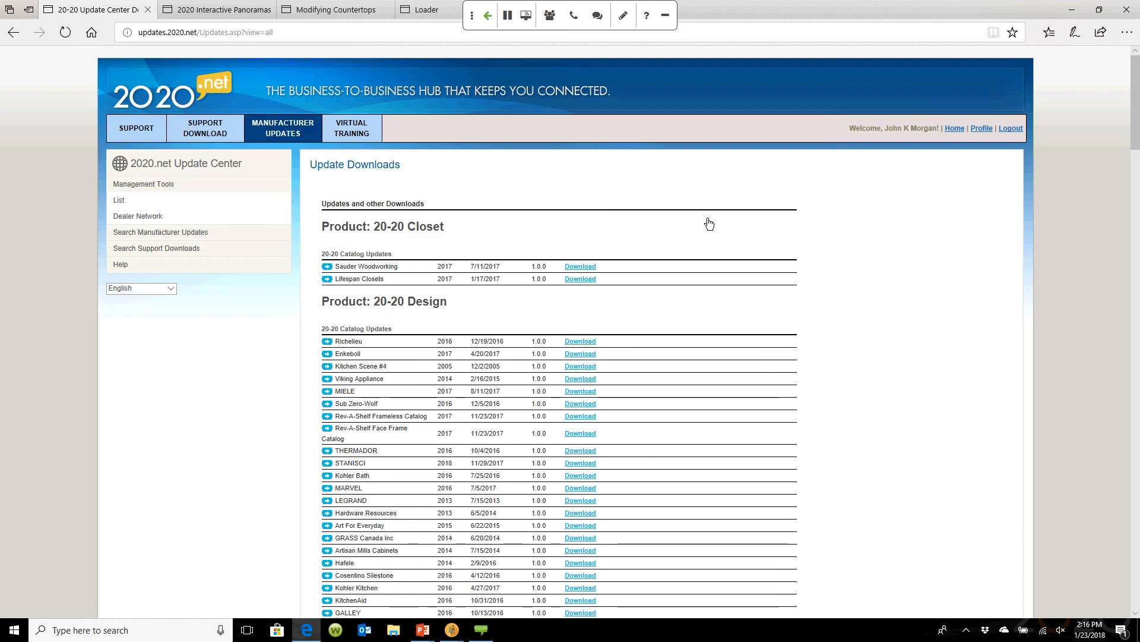
{"action": "scroll", "coordinate": [670, 375], "scroll_direction": "down", "scroll_amount": 3}
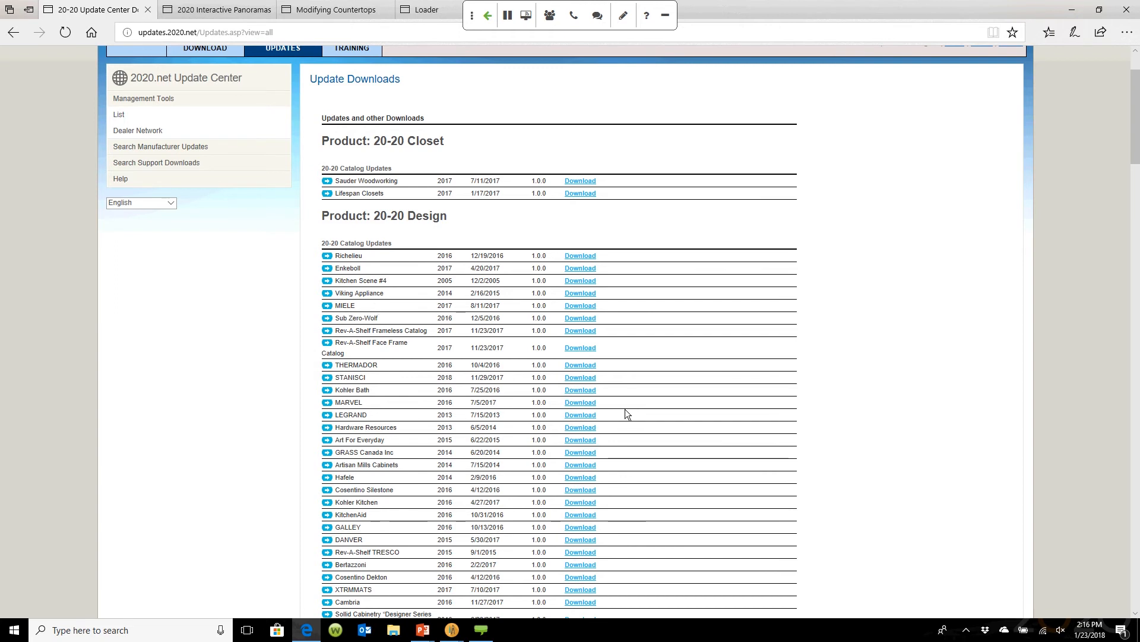
{"action": "scroll", "coordinate": [625, 410], "scroll_direction": "down", "scroll_amount": 15}
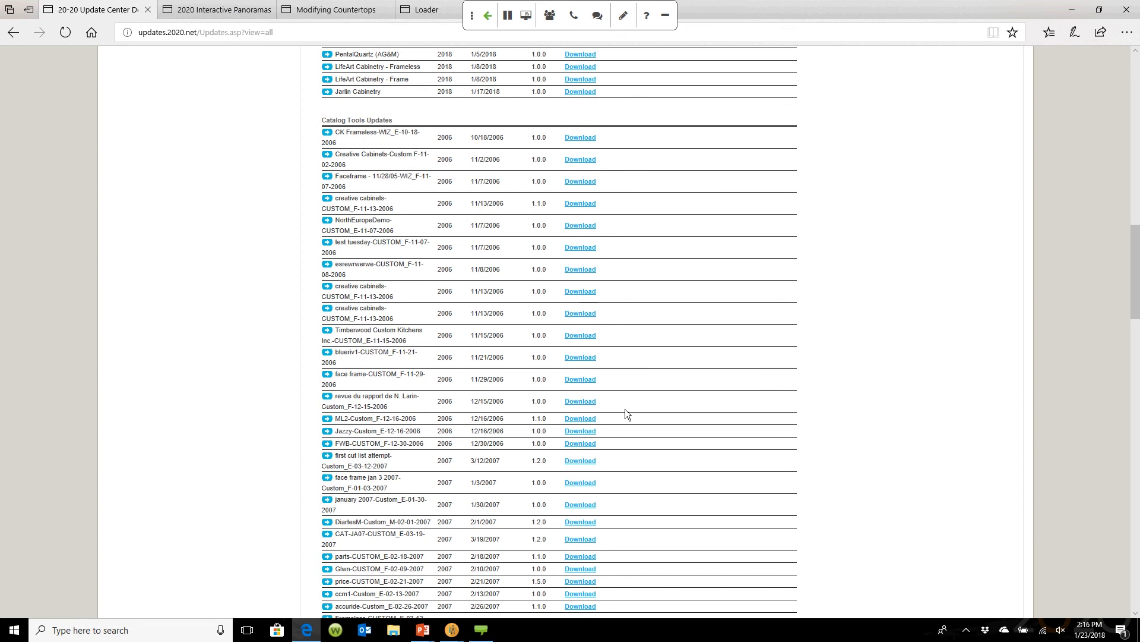
{"action": "scroll", "coordinate": [625, 409], "scroll_direction": "down", "scroll_amount": 9}
{"action": "scroll", "coordinate": [625, 410], "scroll_direction": "down", "scroll_amount": 15}
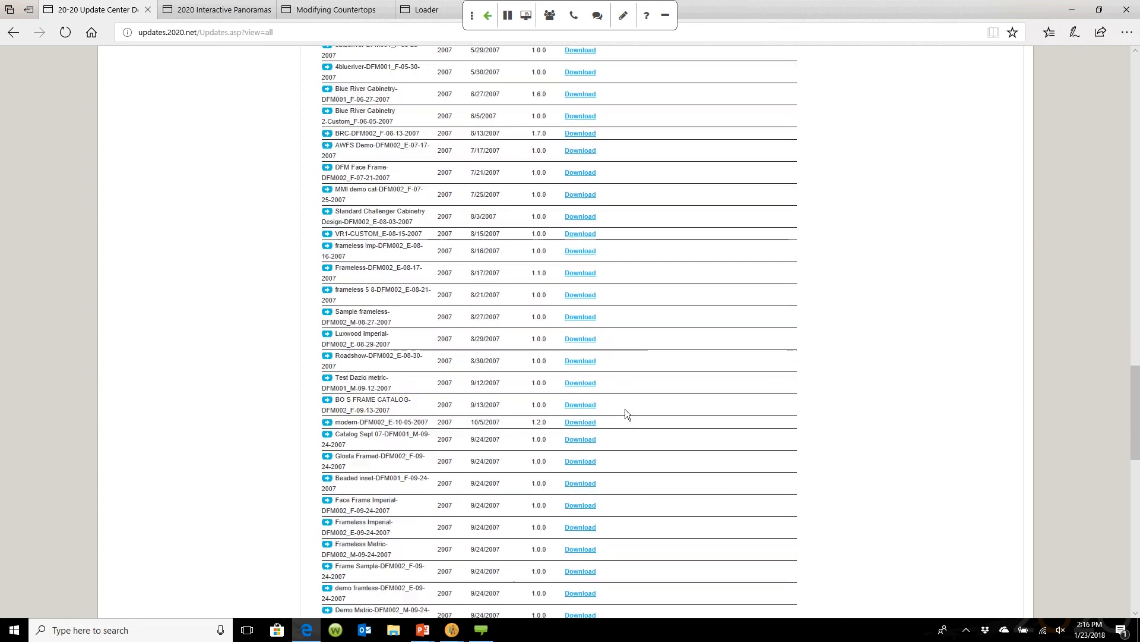
{"action": "scroll", "coordinate": [625, 409], "scroll_direction": "down", "scroll_amount": 3}
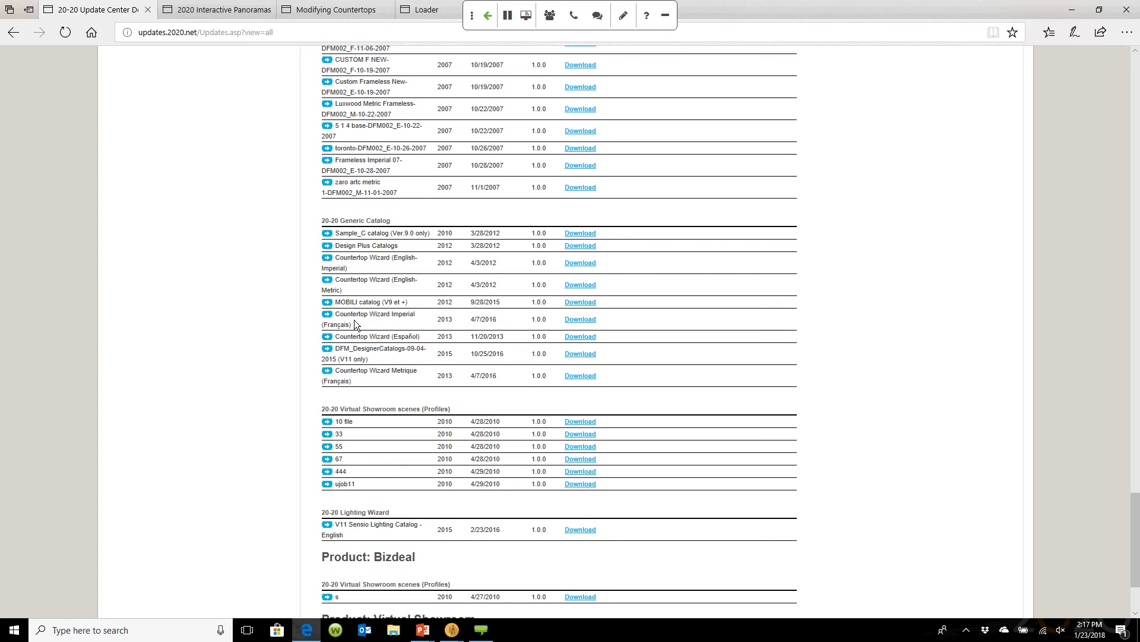
{"action": "scroll", "coordinate": [355, 322], "scroll_direction": "down", "scroll_amount": 3}
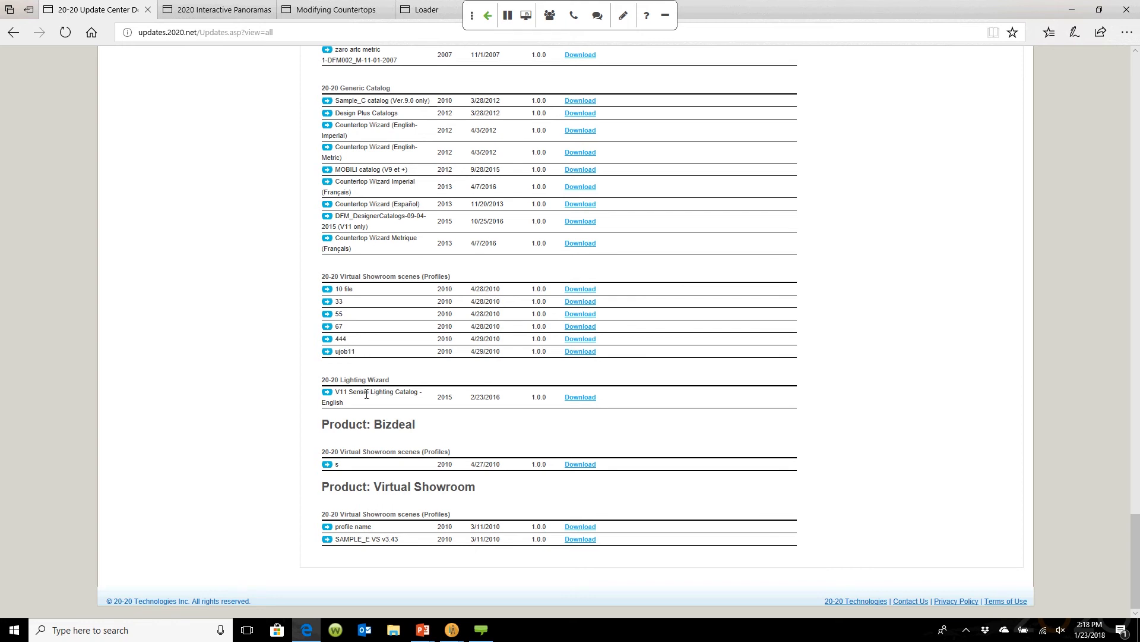
{"action": "scroll", "coordinate": [424, 488], "scroll_direction": "up", "scroll_amount": 20}
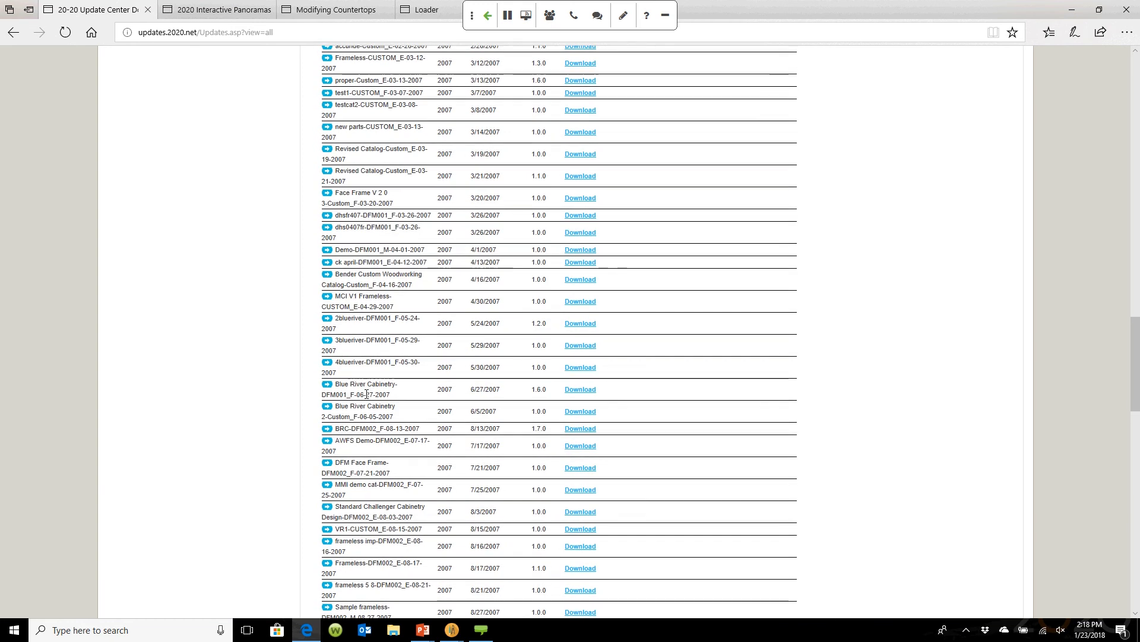
{"action": "mouse_move", "coordinate": [451, 630]}
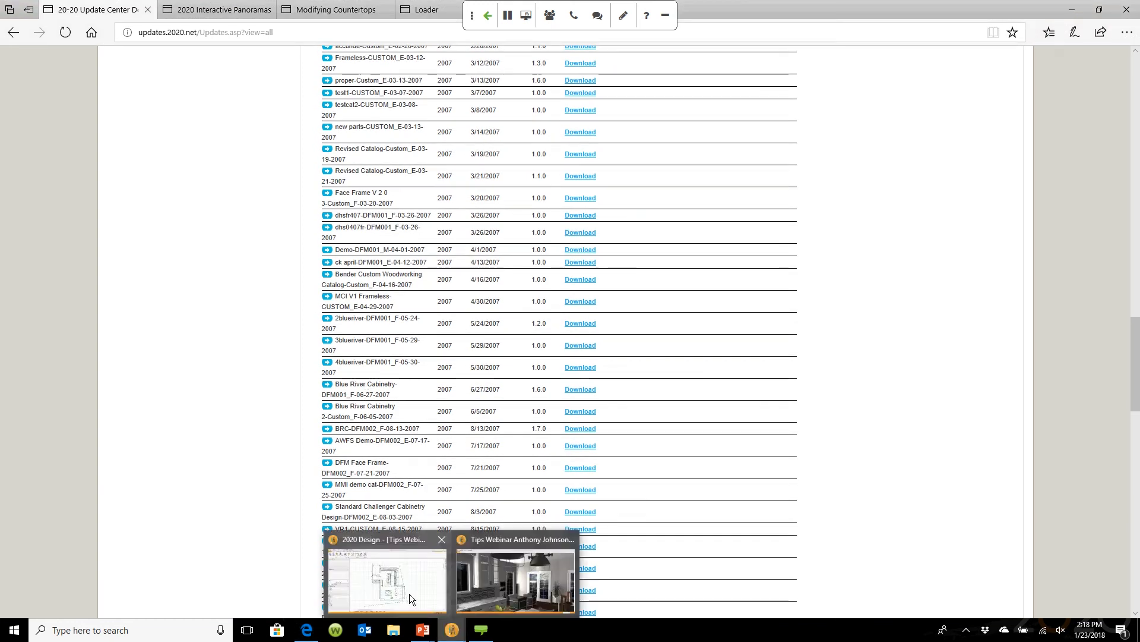
{"action": "left_click", "coordinate": [409, 593]}
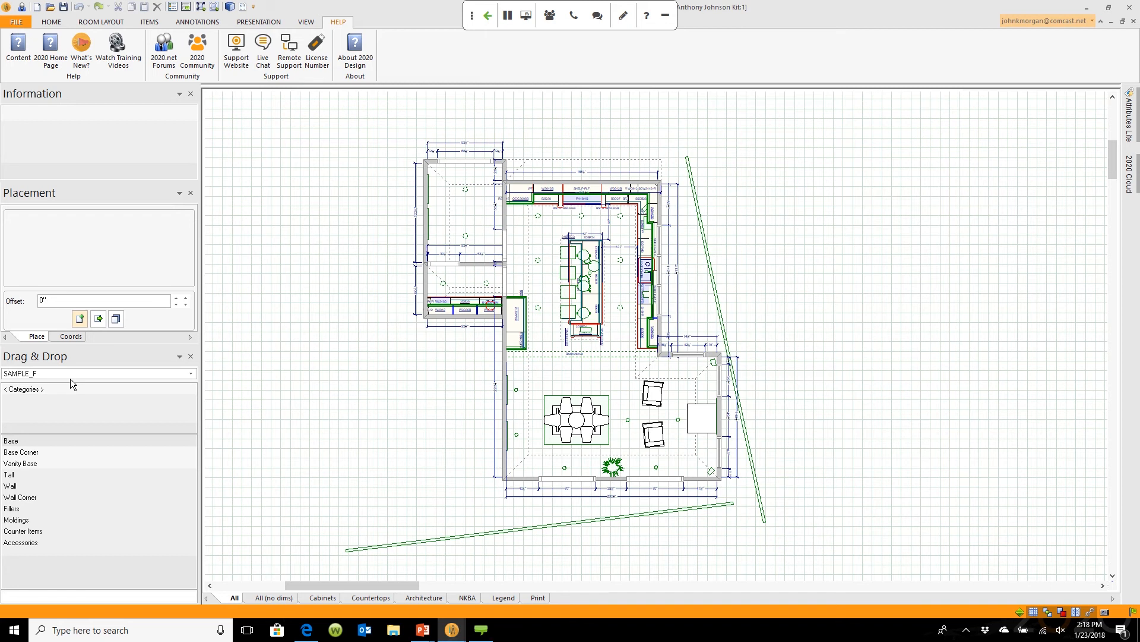
Step: From the Start menu app list, expand the Design folder to show Help File, Catalog Manager, Maintenance Tools, What's New
{"action": "left_click", "coordinate": [18, 631]}
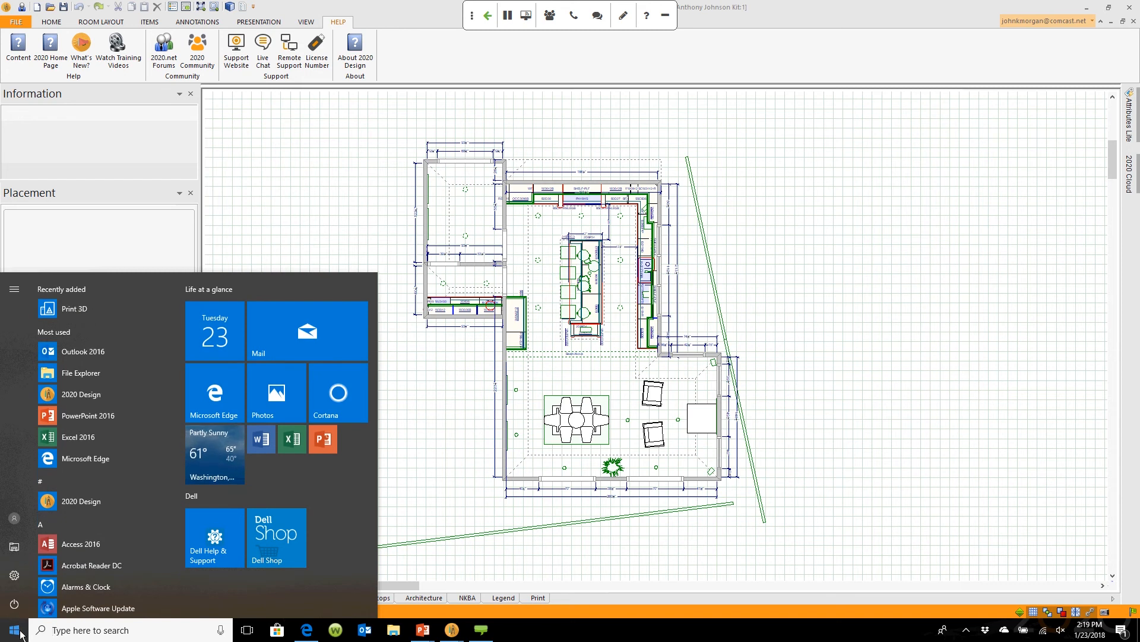
{"action": "scroll", "coordinate": [177, 315], "scroll_direction": "down", "scroll_amount": 2}
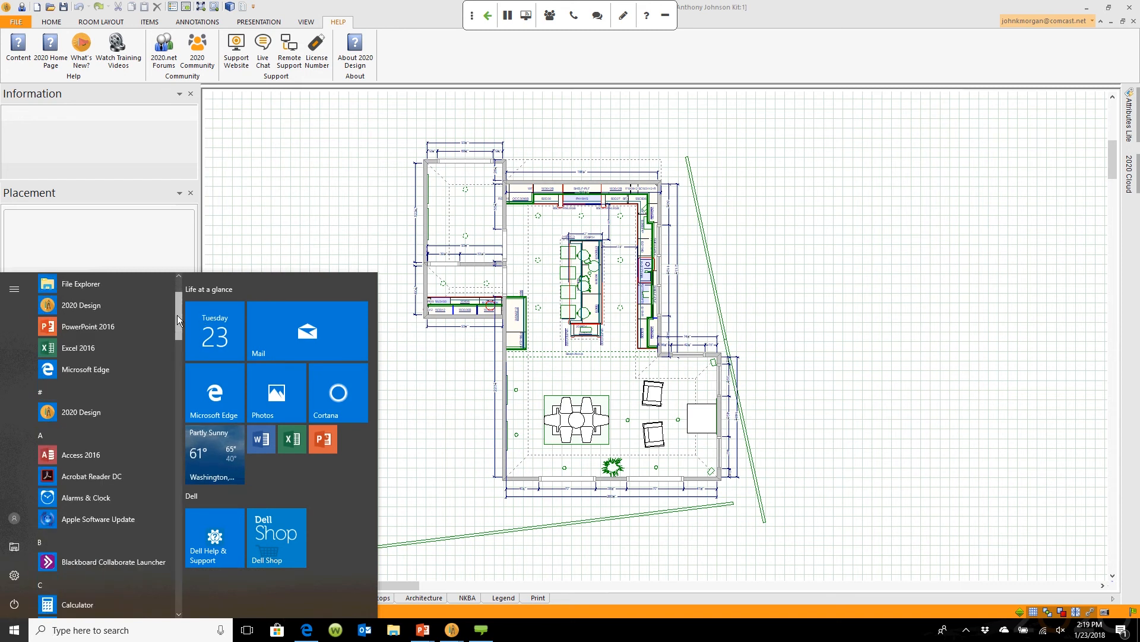
{"action": "scroll", "coordinate": [177, 315], "scroll_direction": "down", "scroll_amount": 6}
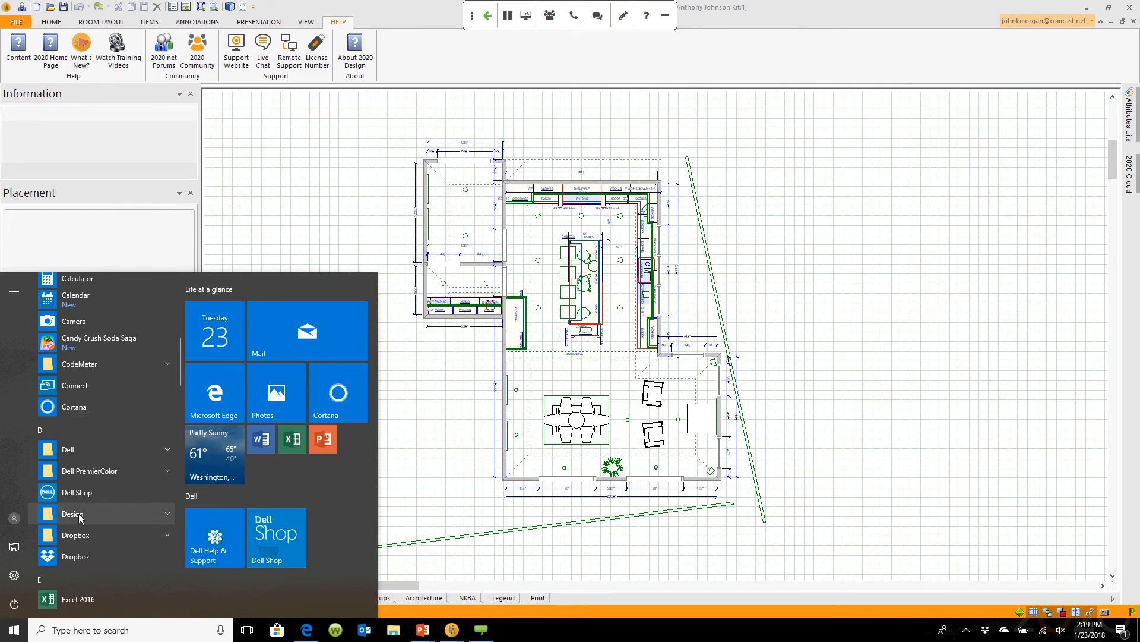
{"action": "left_click", "coordinate": [166, 513]}
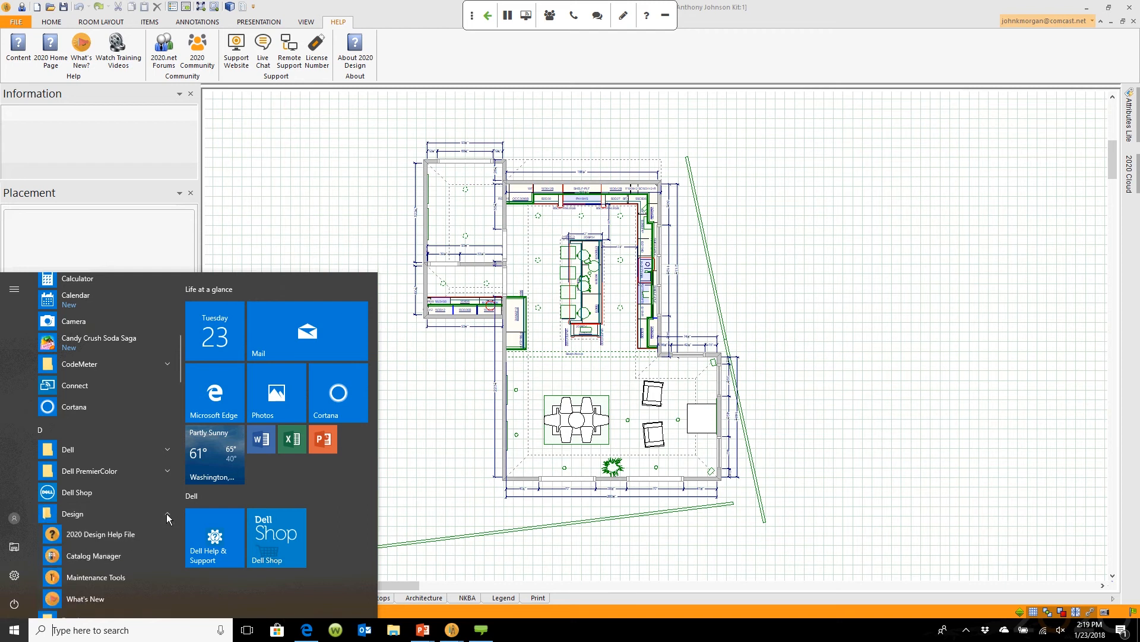
{"action": "left_click", "coordinate": [124, 554]}
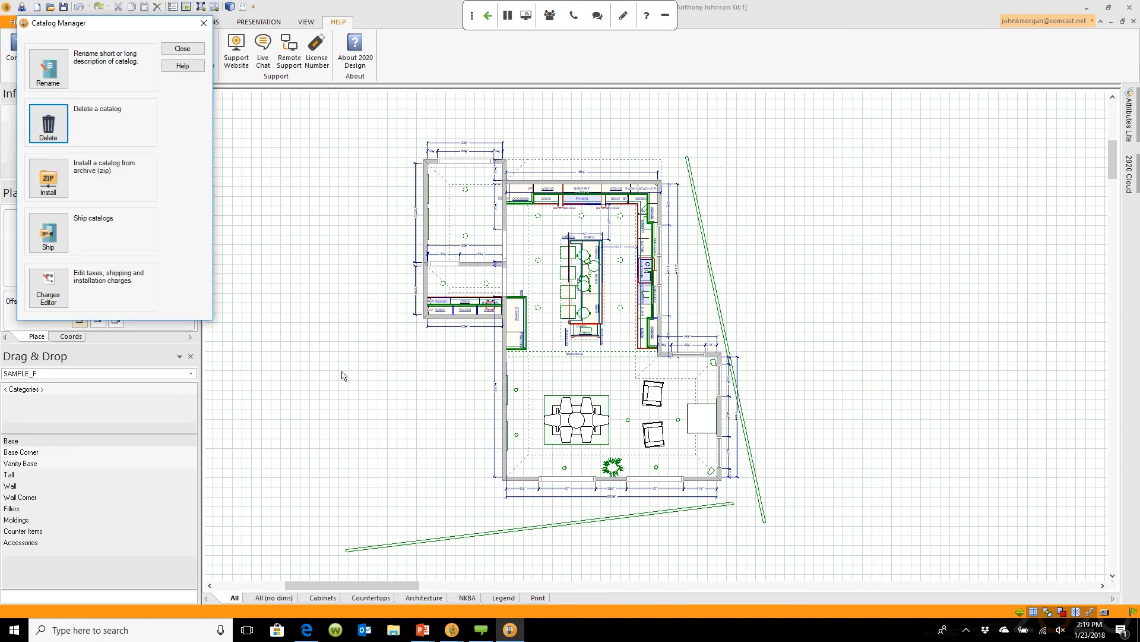
{"action": "left_click_drag", "start_coordinate": [156, 20], "coordinate": [631, 63]}
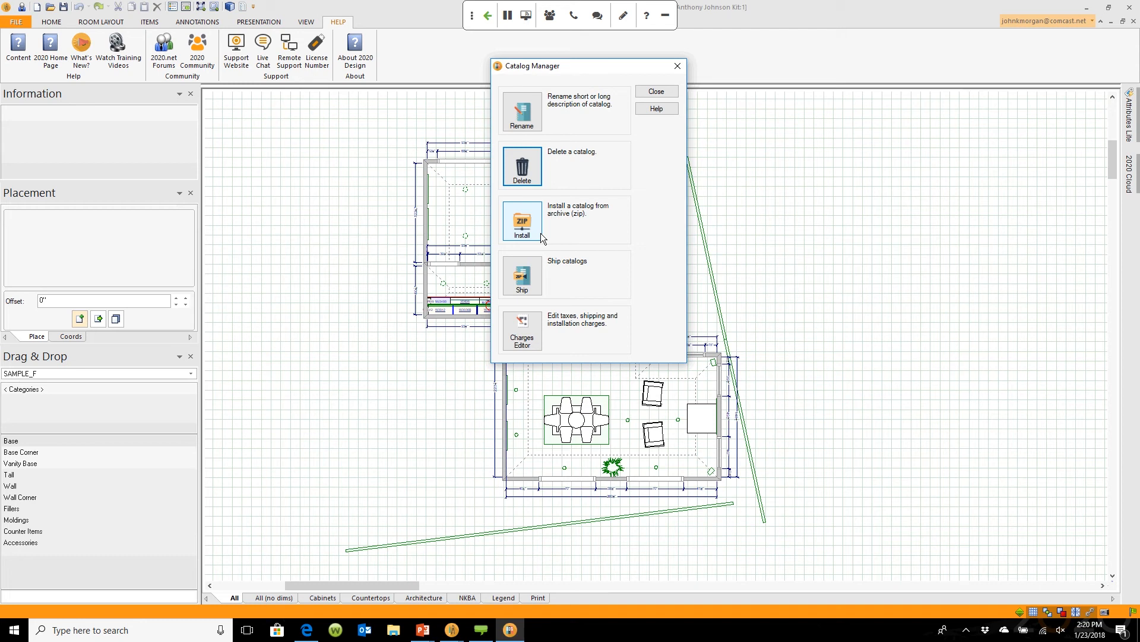
{"action": "left_click", "coordinate": [654, 92]}
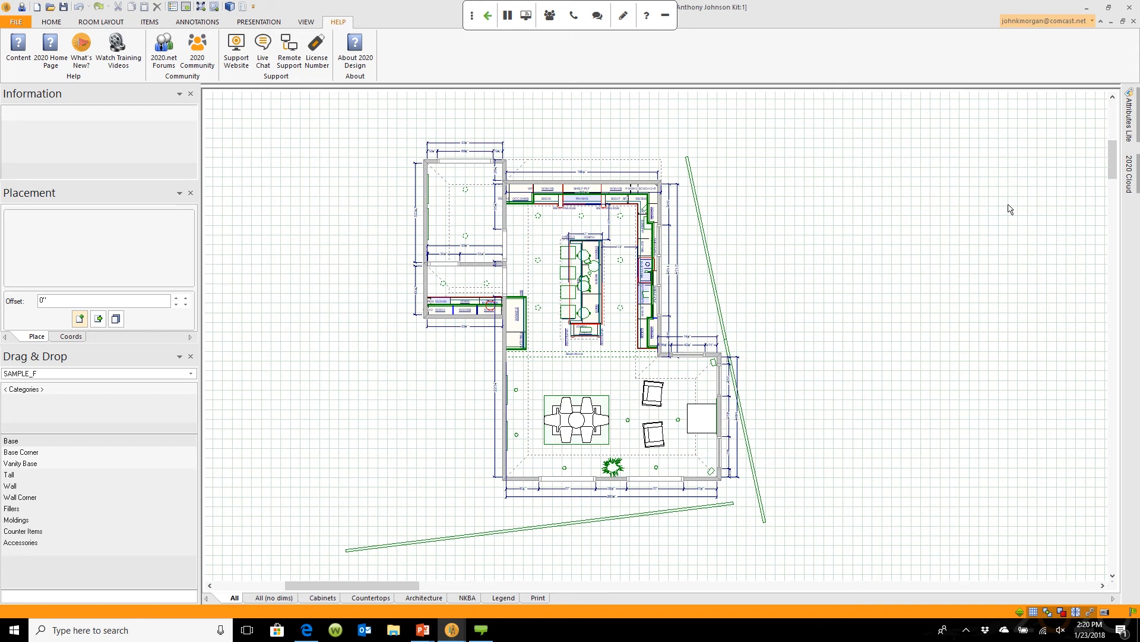
Step: In the 2020 Cloud catalog, remove Studio Rice Arts Inc and 2020 from the manufacturer filter
{"action": "left_click", "coordinate": [1131, 178]}
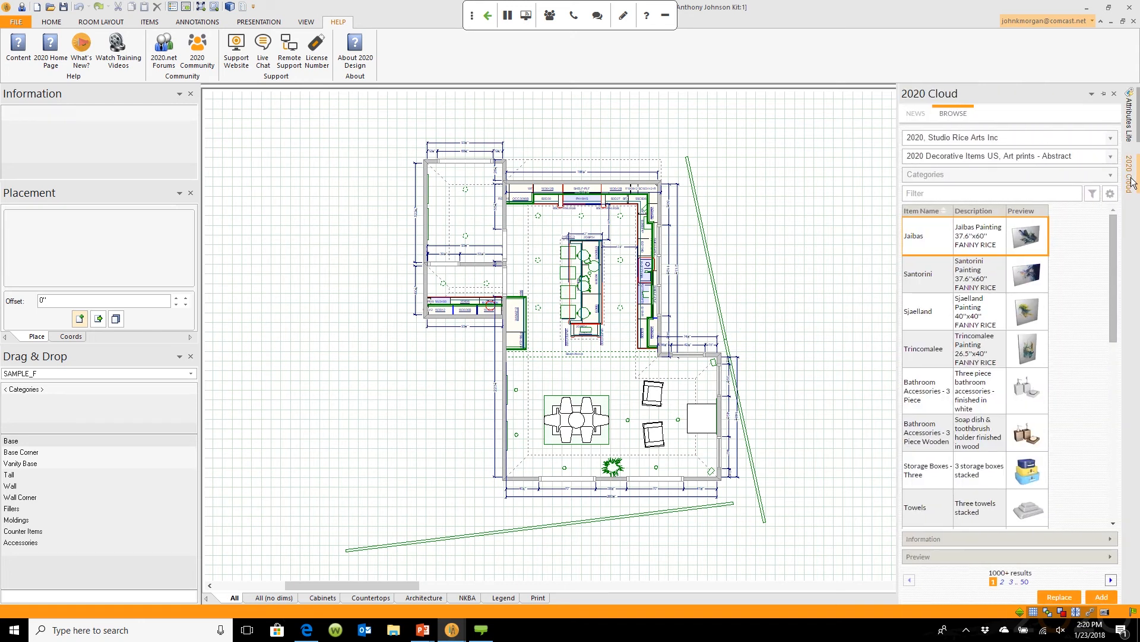
{"action": "left_click", "coordinate": [1112, 138]}
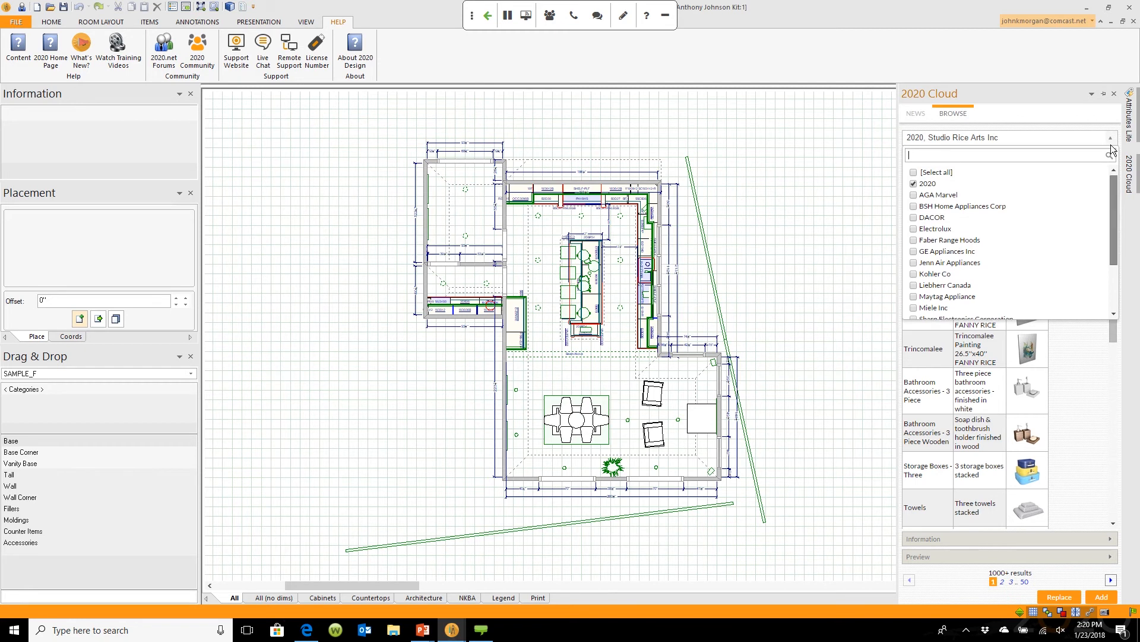
{"action": "scroll", "coordinate": [1119, 204], "scroll_direction": "down", "scroll_amount": 3}
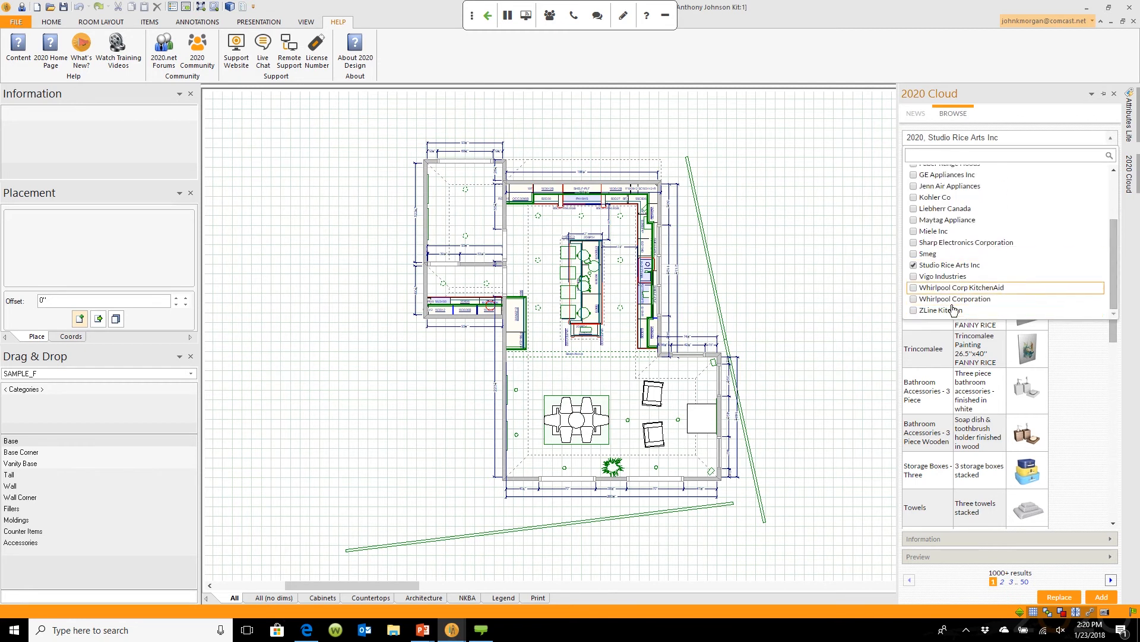
{"action": "left_click", "coordinate": [1031, 265]}
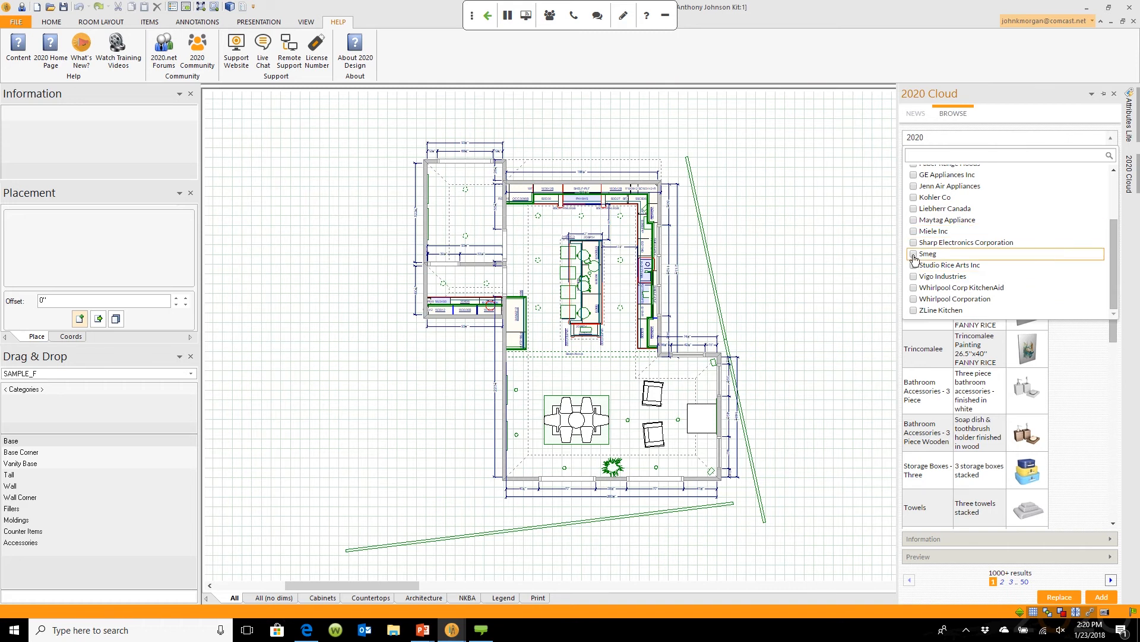
{"action": "scroll", "coordinate": [1115, 238], "scroll_direction": "up", "scroll_amount": 3}
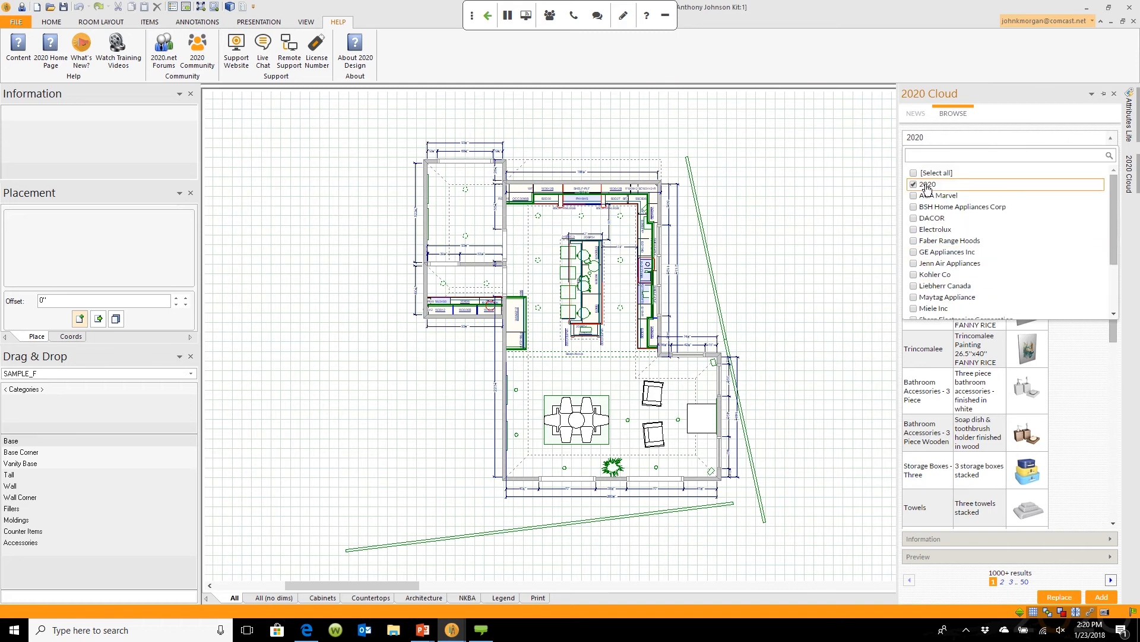
{"action": "left_click", "coordinate": [1087, 185]}
{"action": "scroll", "coordinate": [1087, 205], "scroll_direction": "down", "scroll_amount": 1}
{"action": "scroll", "coordinate": [1087, 205], "scroll_direction": "down", "scroll_amount": 2}
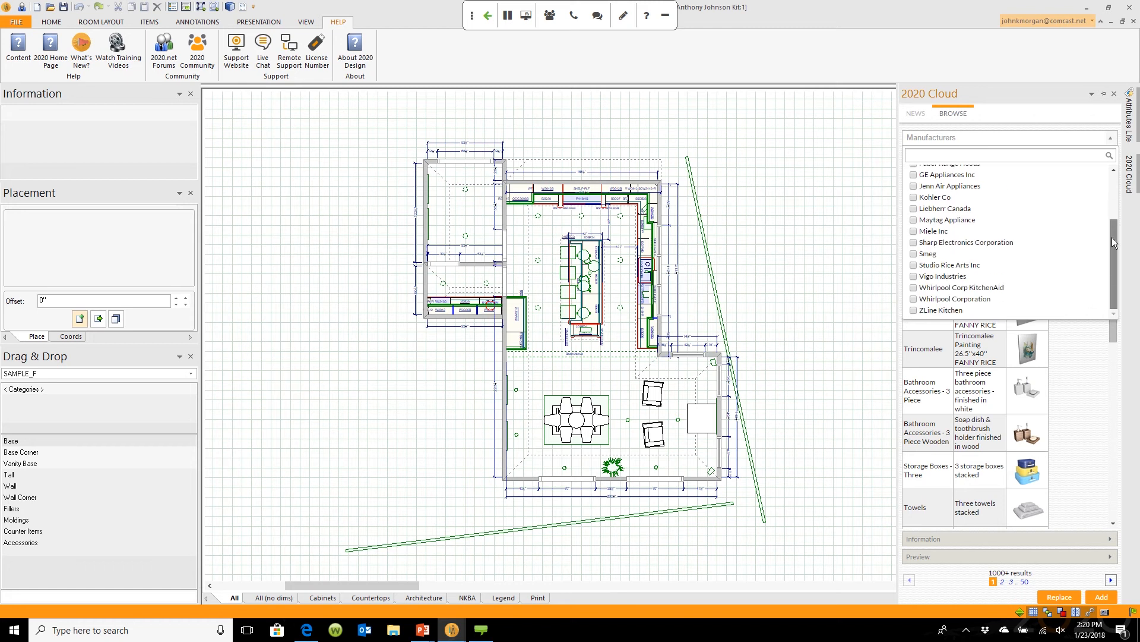
Step: Filter by Smeg and preview the pink TSF02PKUS 4 Slice toaster in a large preview
{"action": "left_click", "coordinate": [913, 254]}
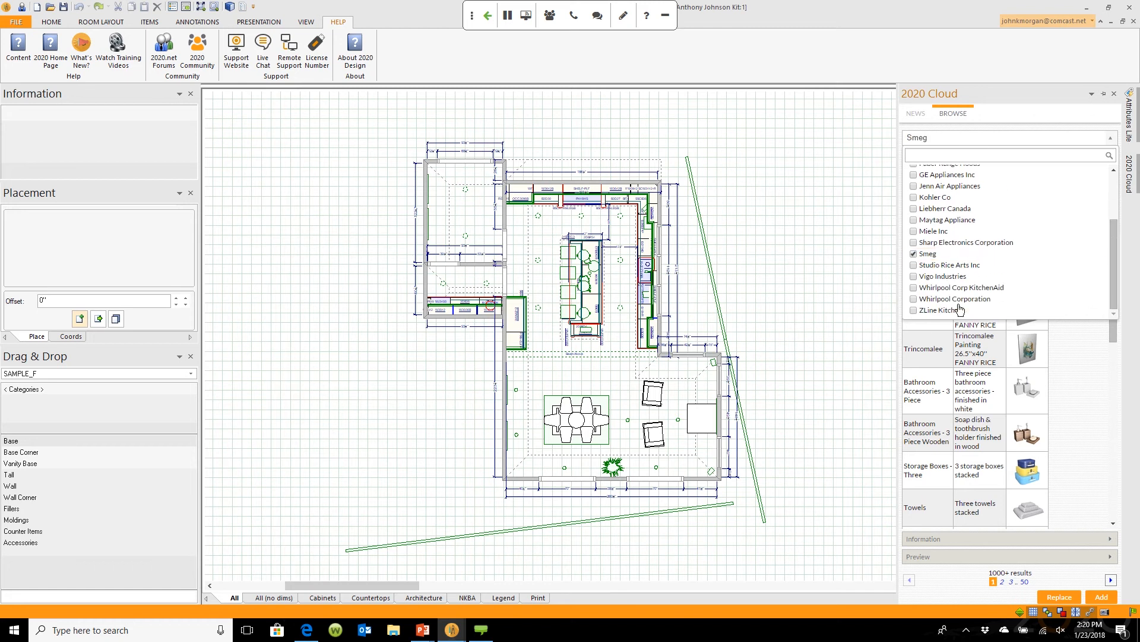
{"action": "left_click", "coordinate": [1084, 373]}
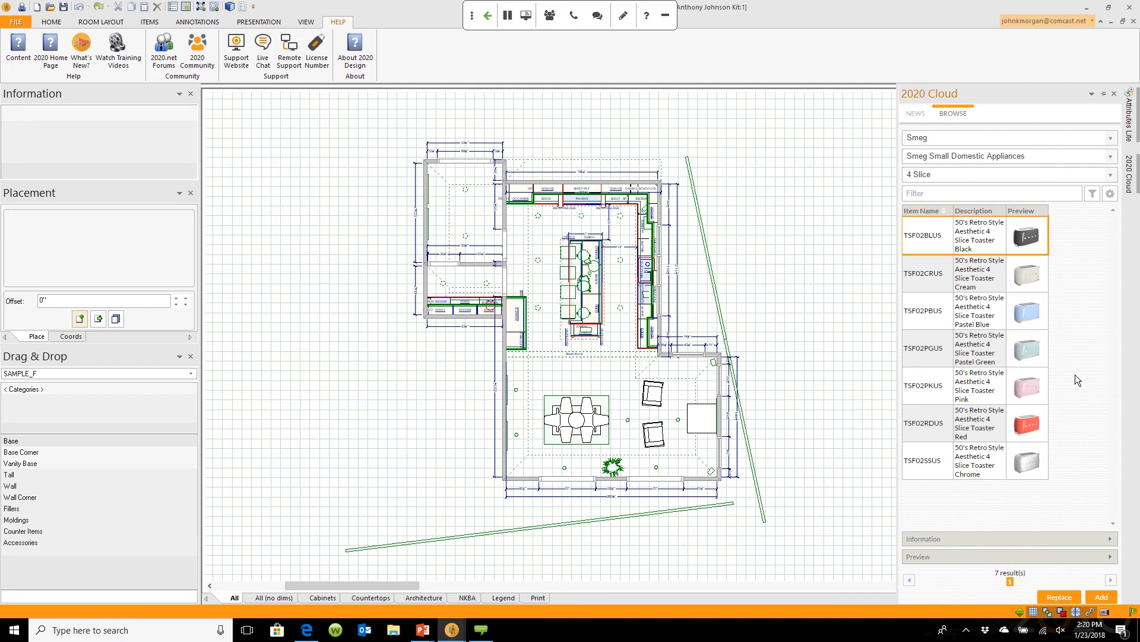
{"action": "left_click", "coordinate": [1113, 557]}
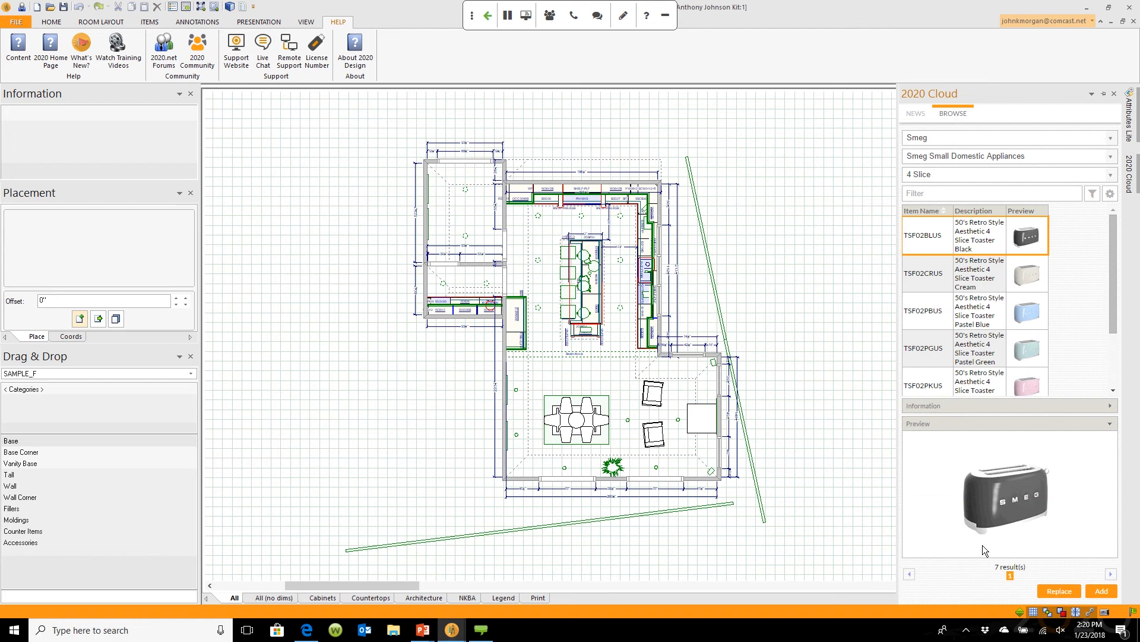
{"action": "left_click", "coordinate": [1028, 386]}
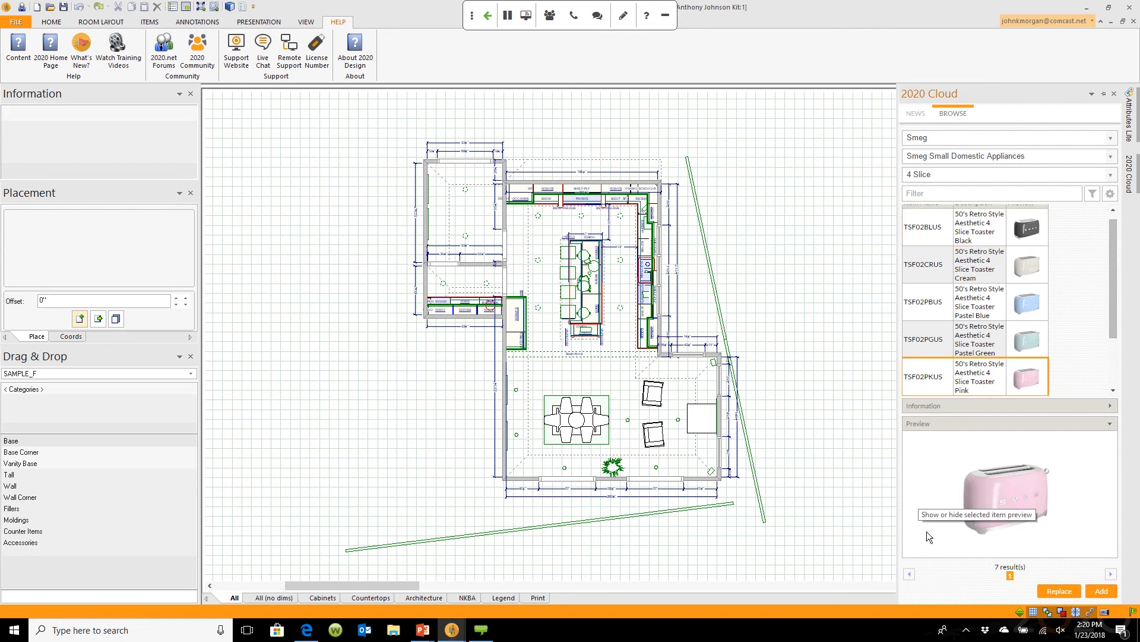
Step: Close the manufacturer list and let the 2020 Cloud panel slide away from the floor plan
{"action": "left_click", "coordinate": [1113, 140]}
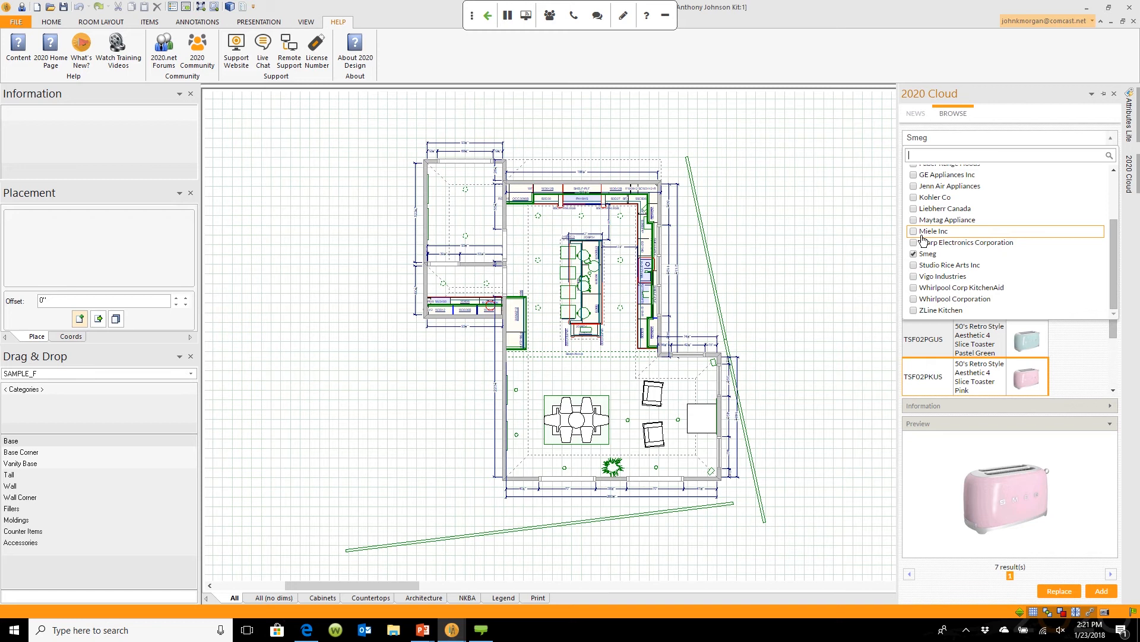
{"action": "left_click_drag", "start_coordinate": [1114, 261], "coordinate": [1122, 215]}
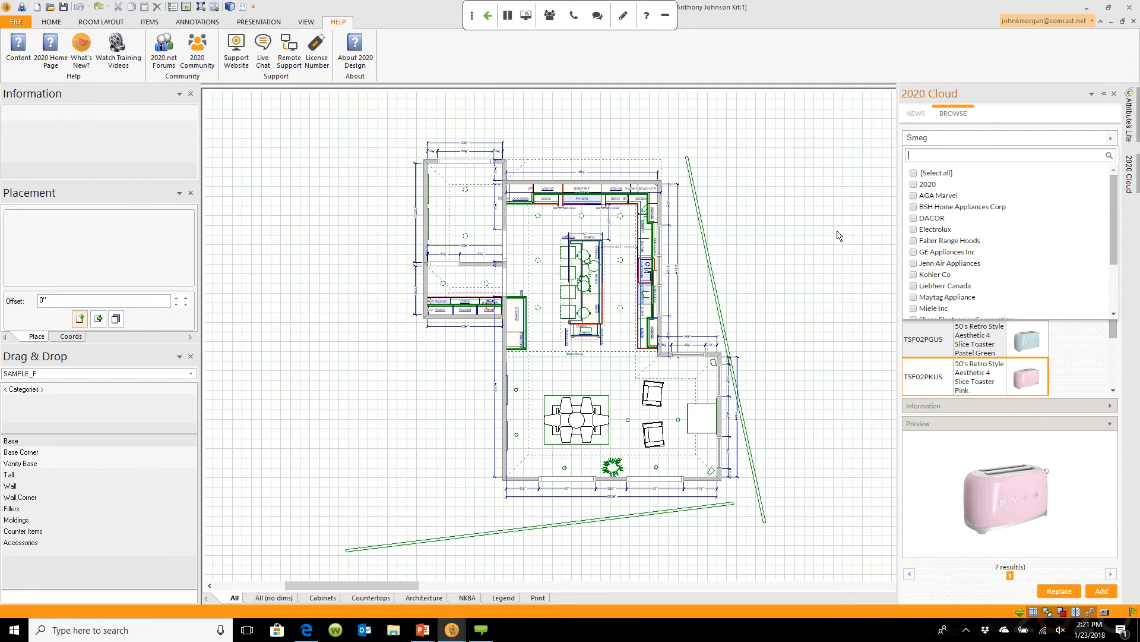
{"action": "left_click", "coordinate": [857, 168]}
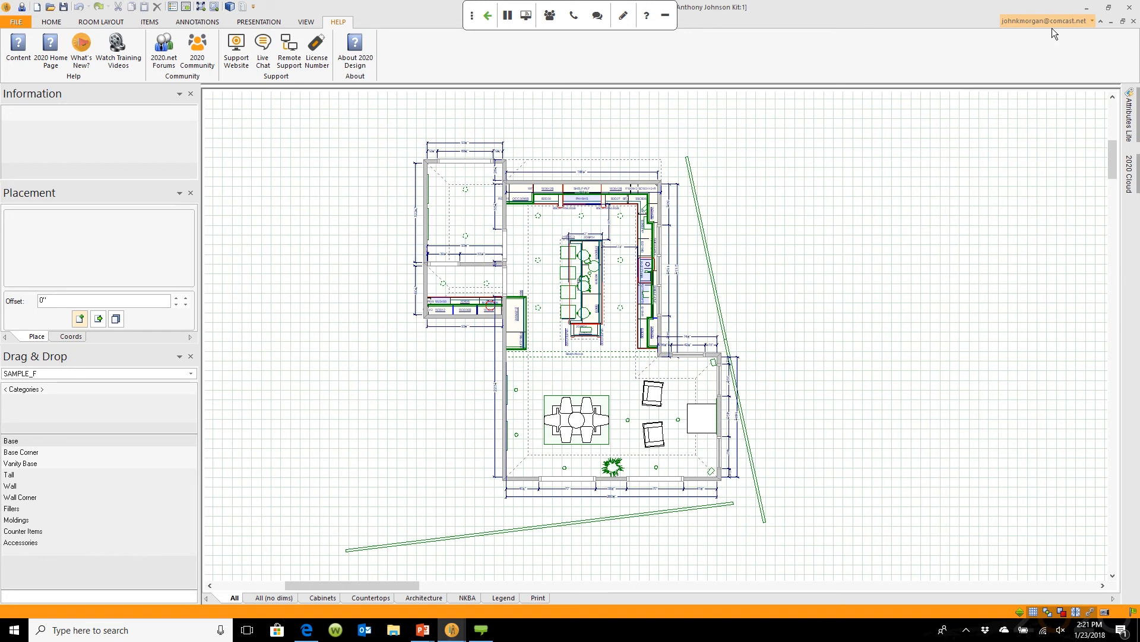
Step: Check the account options, reopen the 2020 Cloud browser, and zoom in on the kitchen plan
{"action": "left_click", "coordinate": [1092, 21]}
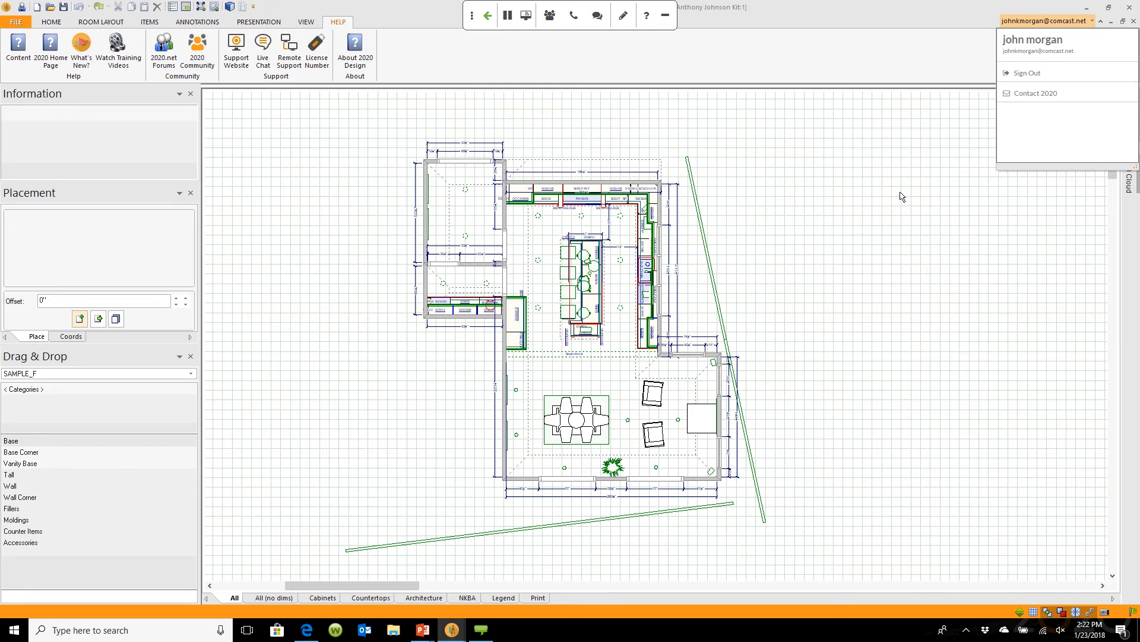
{"action": "left_click", "coordinate": [944, 201]}
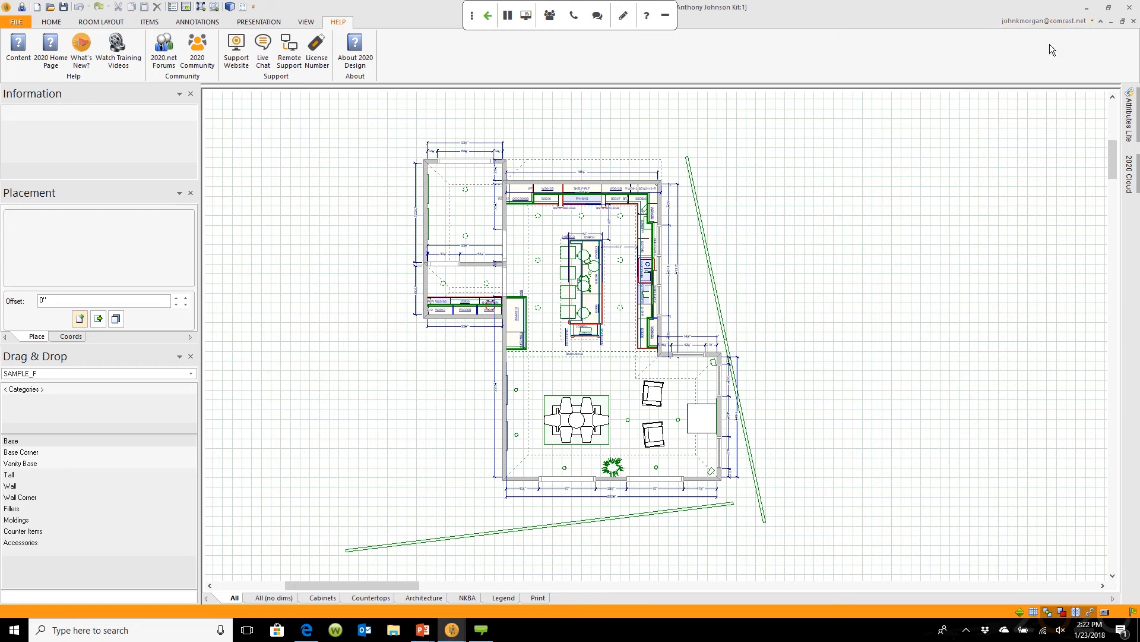
{"action": "left_click", "coordinate": [1130, 173]}
{"action": "scroll", "coordinate": [491, 311], "scroll_direction": "up", "scroll_amount": 3}
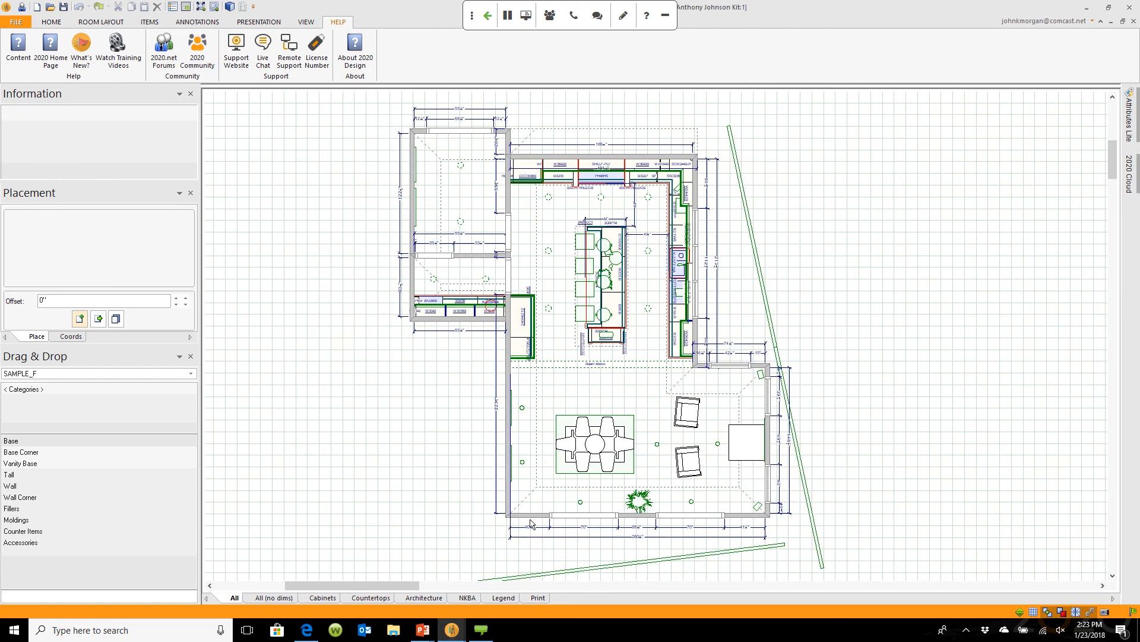
{"action": "mouse_move", "coordinate": [451, 629]}
{"action": "left_click", "coordinate": [487, 569]}
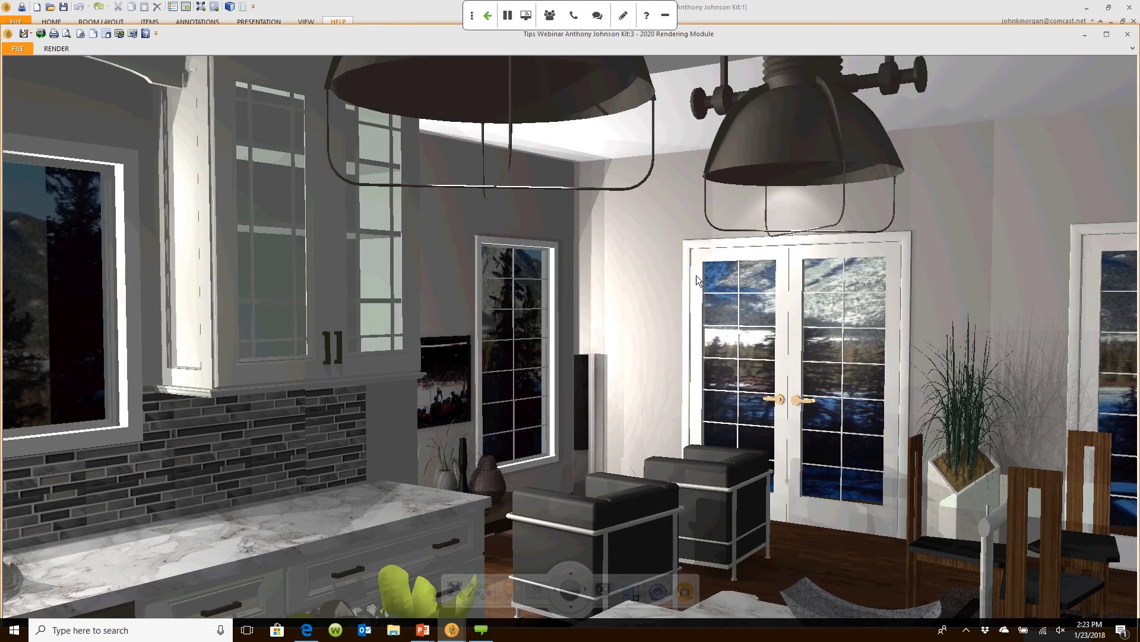
{"action": "left_click_drag", "start_coordinate": [696, 276], "coordinate": [662, 360]}
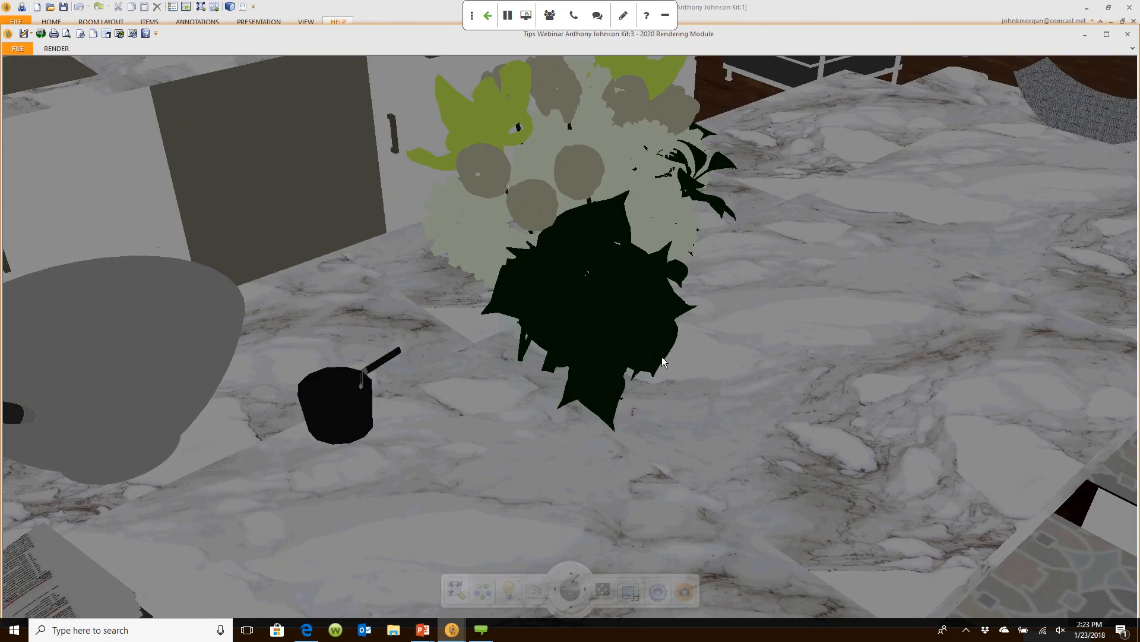
{"action": "scroll", "coordinate": [662, 356], "scroll_direction": "down", "scroll_amount": 3}
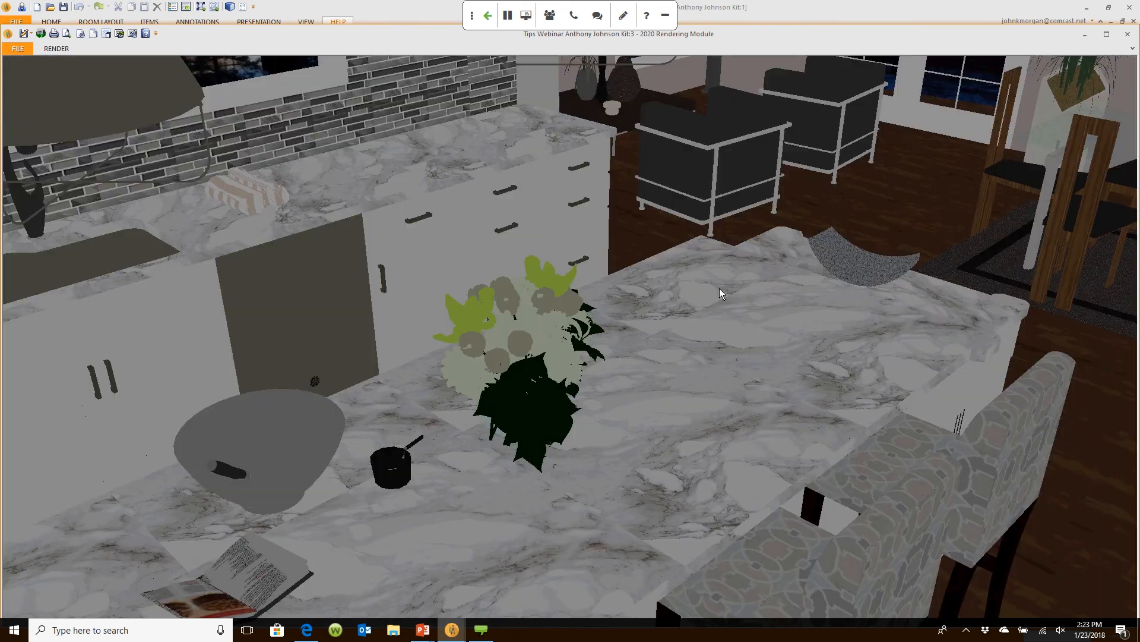
{"action": "left_click_drag", "start_coordinate": [718, 288], "coordinate": [627, 300]}
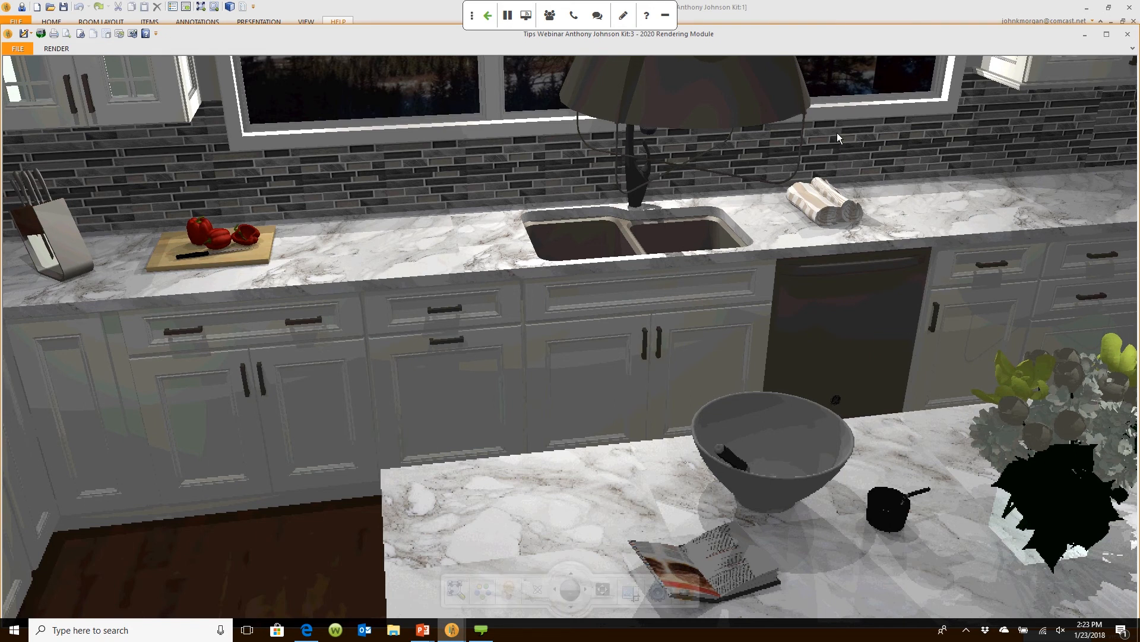
{"action": "left_click_drag", "start_coordinate": [837, 133], "coordinate": [974, 288]}
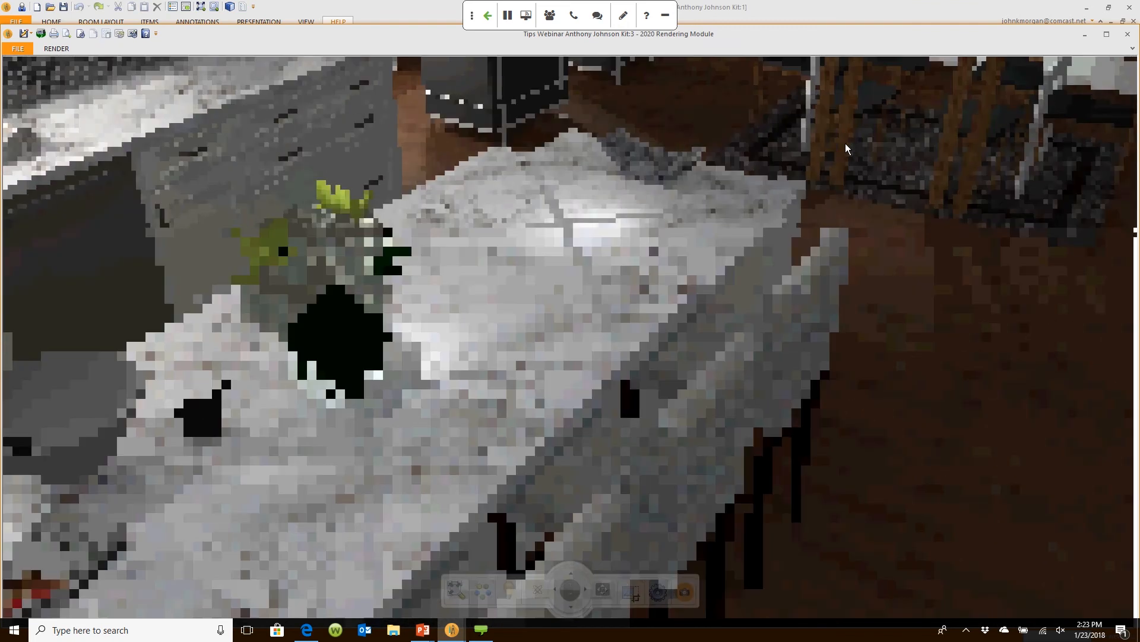
{"action": "left_click", "coordinate": [861, 12]}
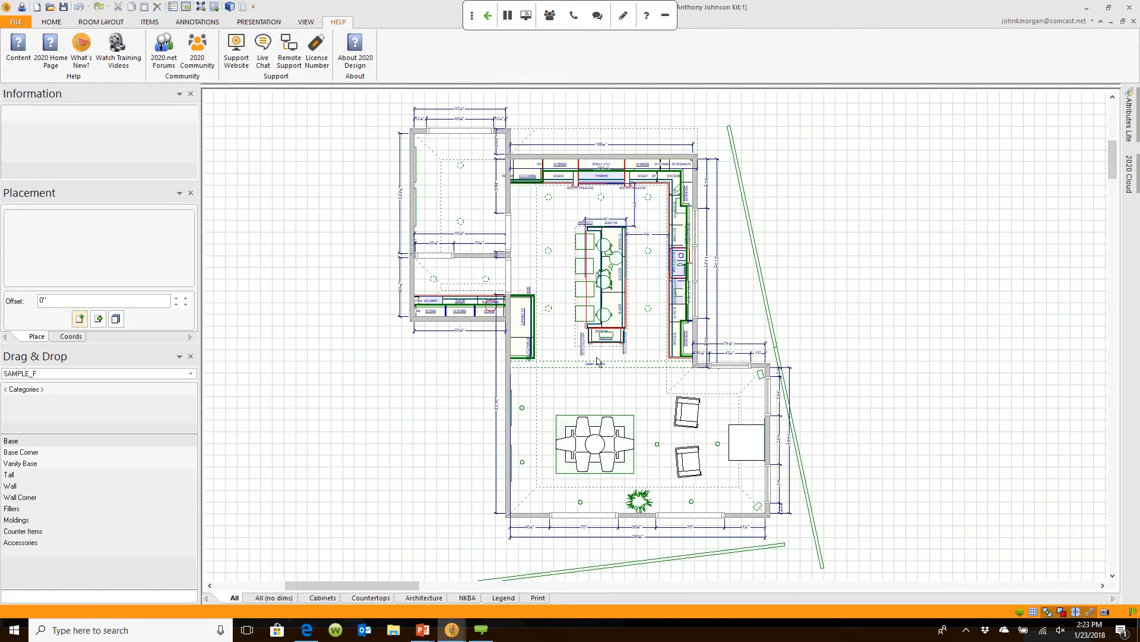
{"action": "mouse_move", "coordinate": [602, 336]}
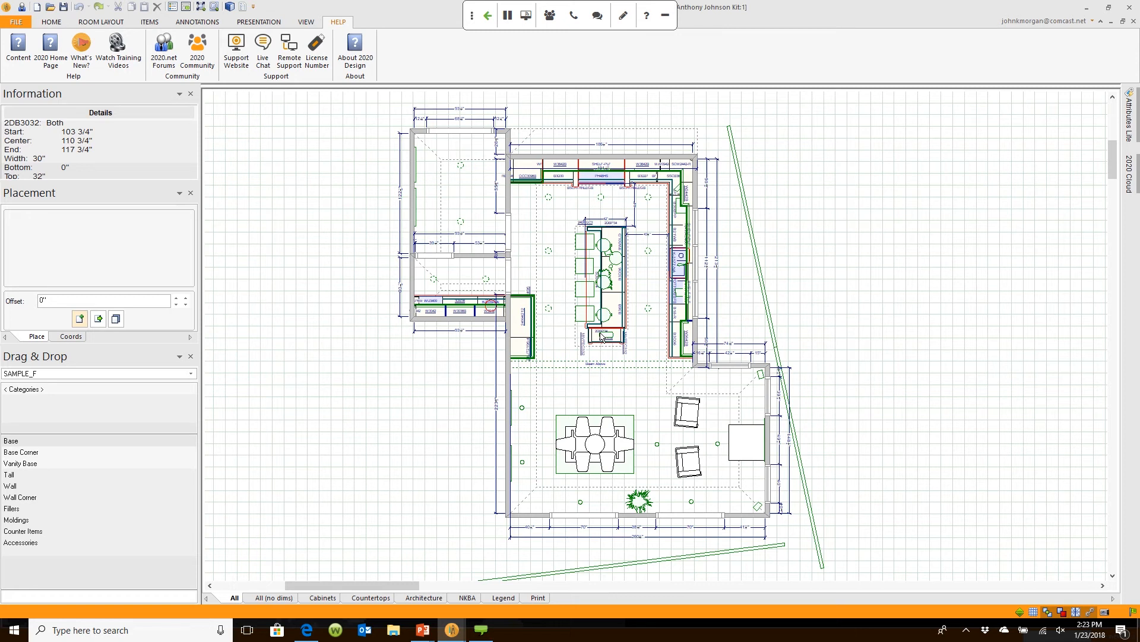
{"action": "left_click", "coordinate": [21, 22]}
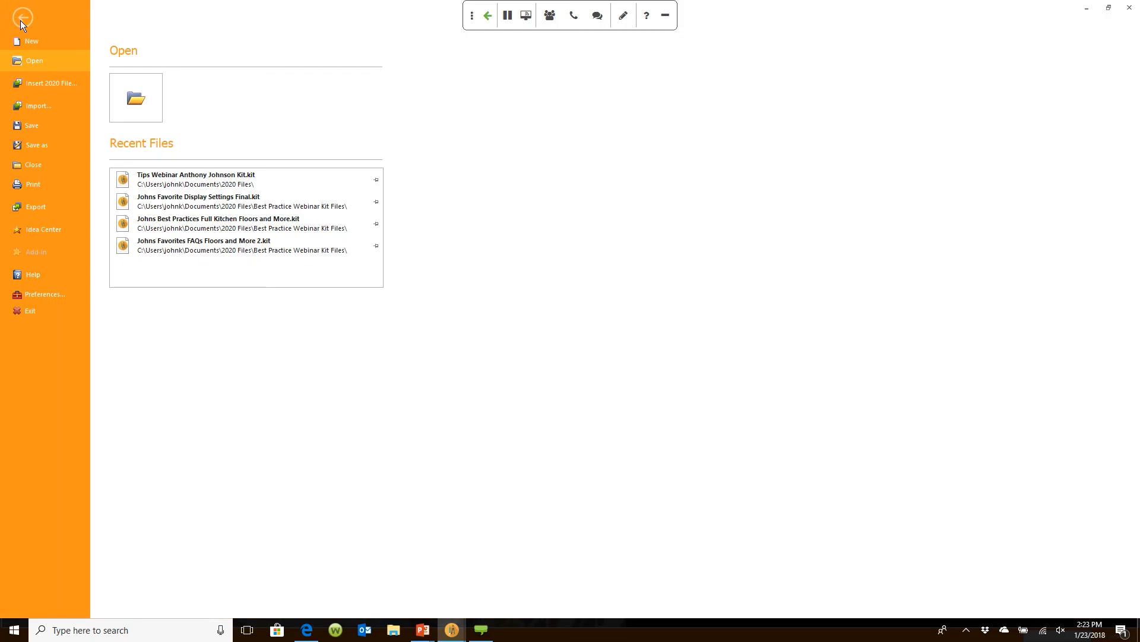
Step: Create a new blank design, Design2, from the FILE menu
{"action": "left_click", "coordinate": [41, 43]}
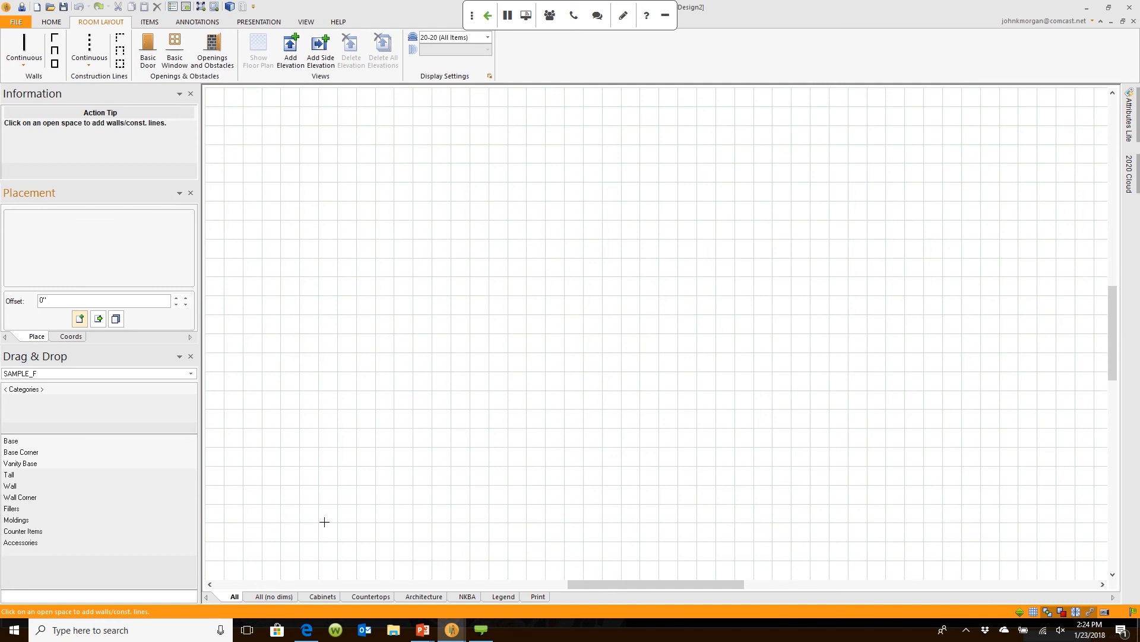
Step: Place the first wall's starting point on the left side of the blank grid
{"action": "left_click", "coordinate": [295, 512]}
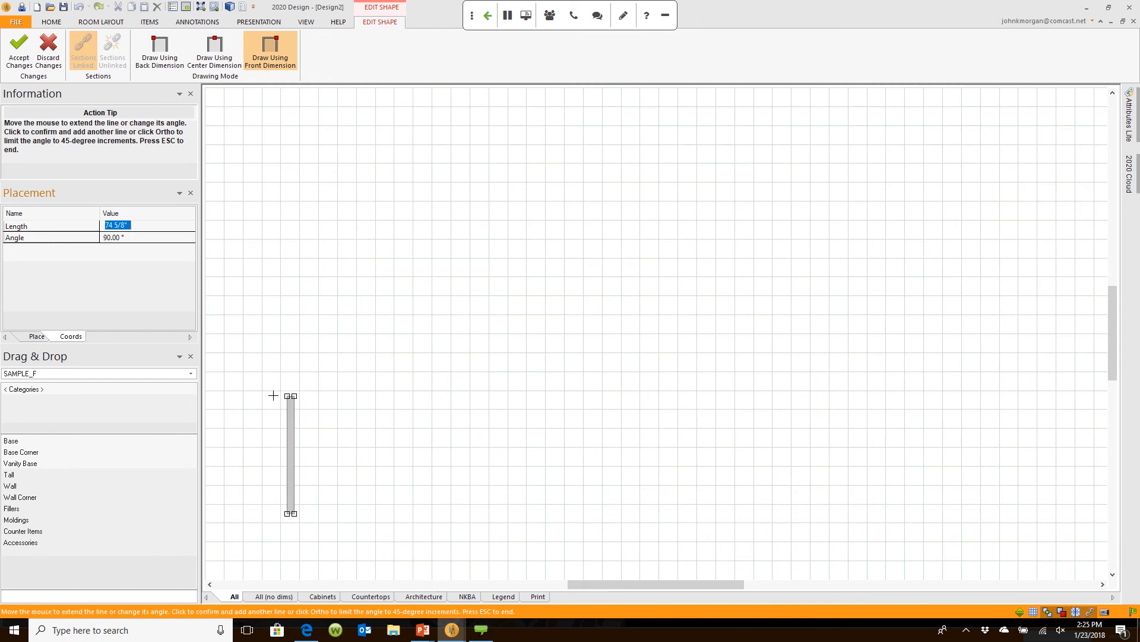
Step: Draw consecutive walls of 144, 156, 65, 156.75 and 81 5/16 inches
{"action": "type", "text": "144"}
{"action": "key", "text": "Return"}
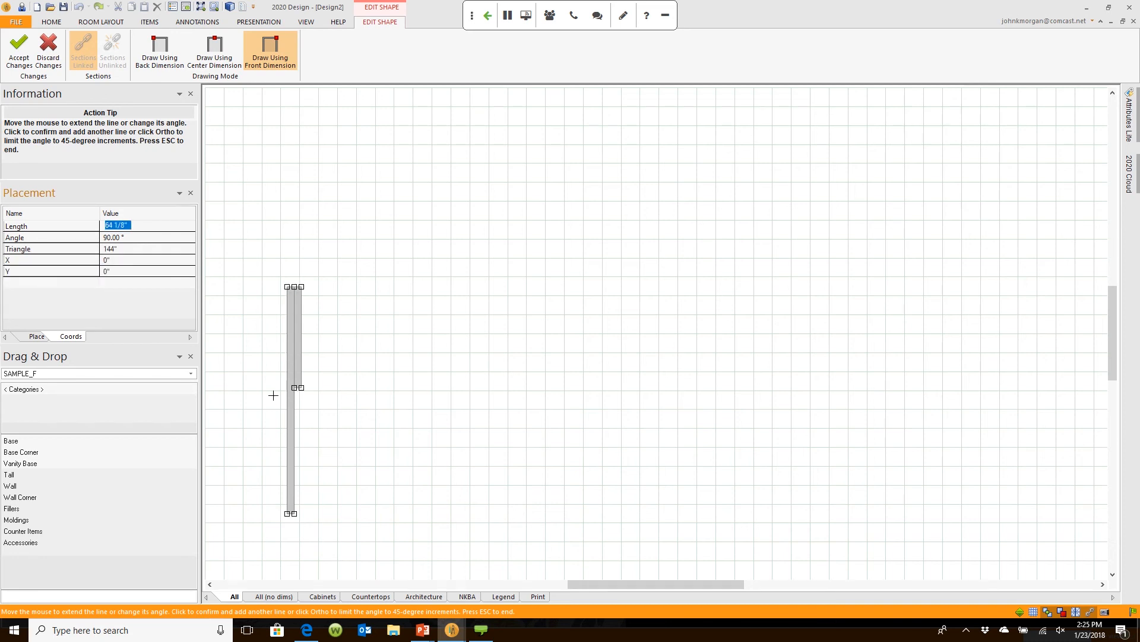
{"action": "type", "text": "1"}
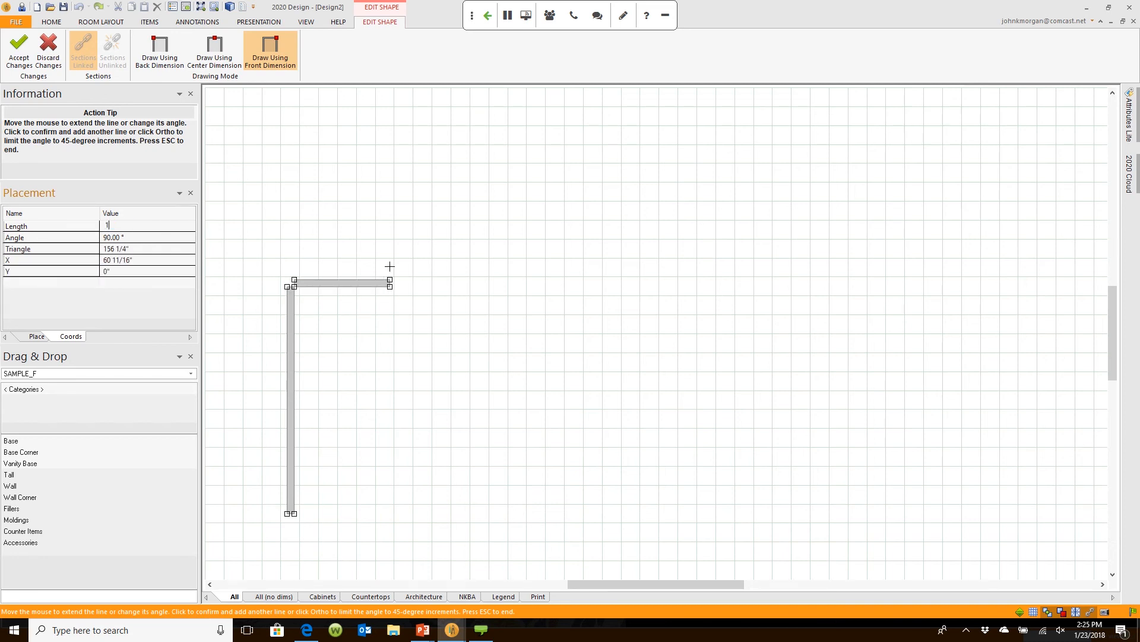
{"action": "type", "text": "56"}
{"action": "key", "text": "Return"}
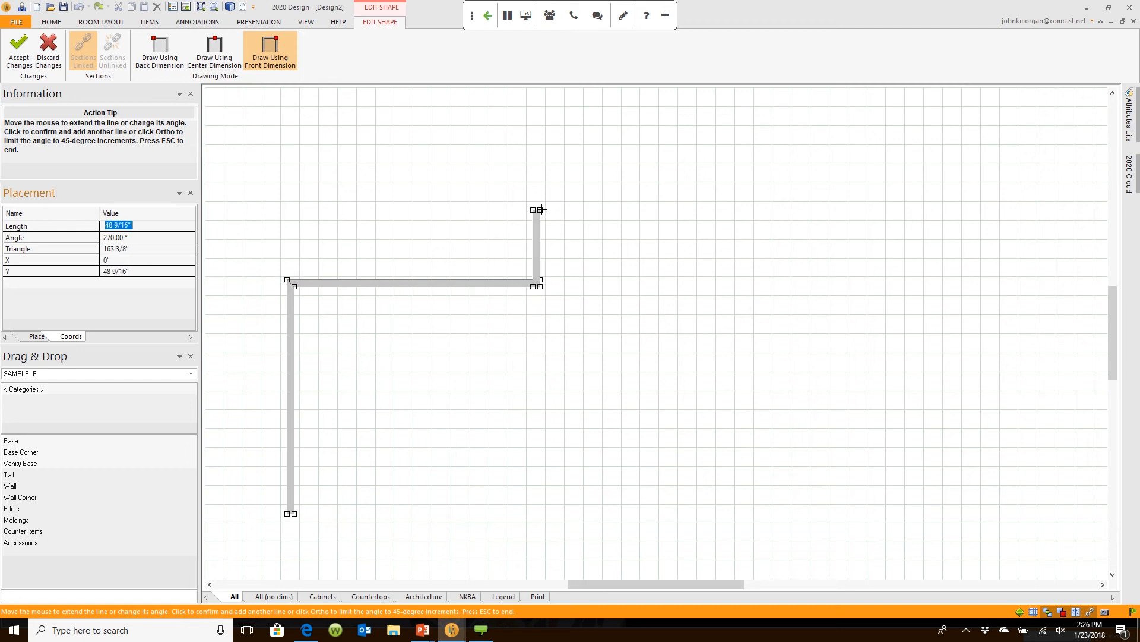
{"action": "type", "text": "65"}
{"action": "key", "text": "Return"}
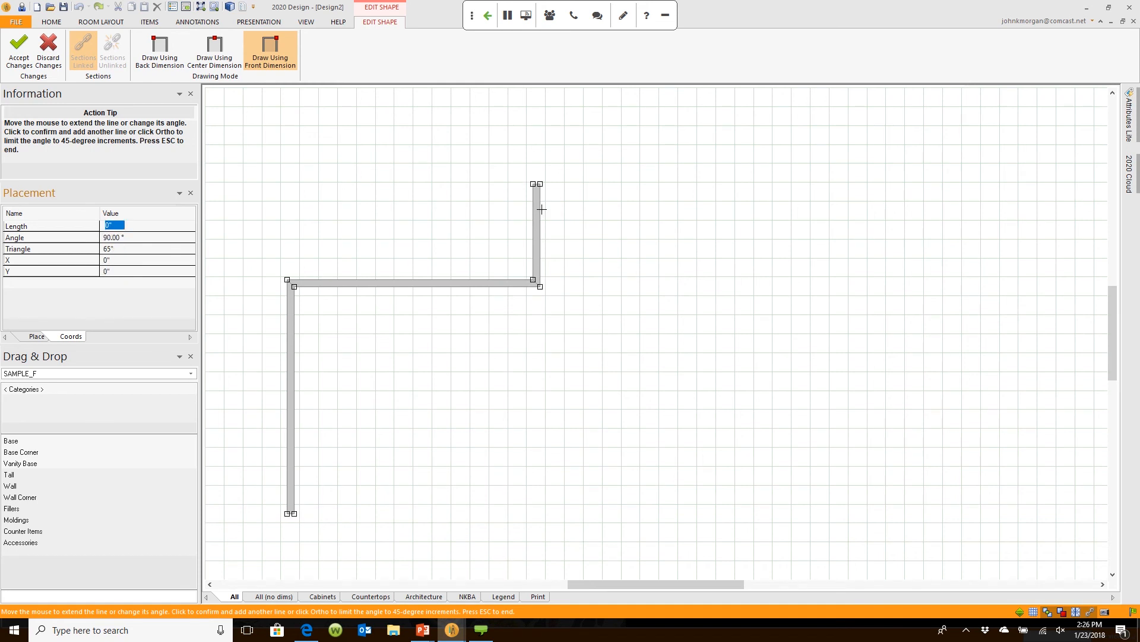
{"action": "type", "text": "1"}
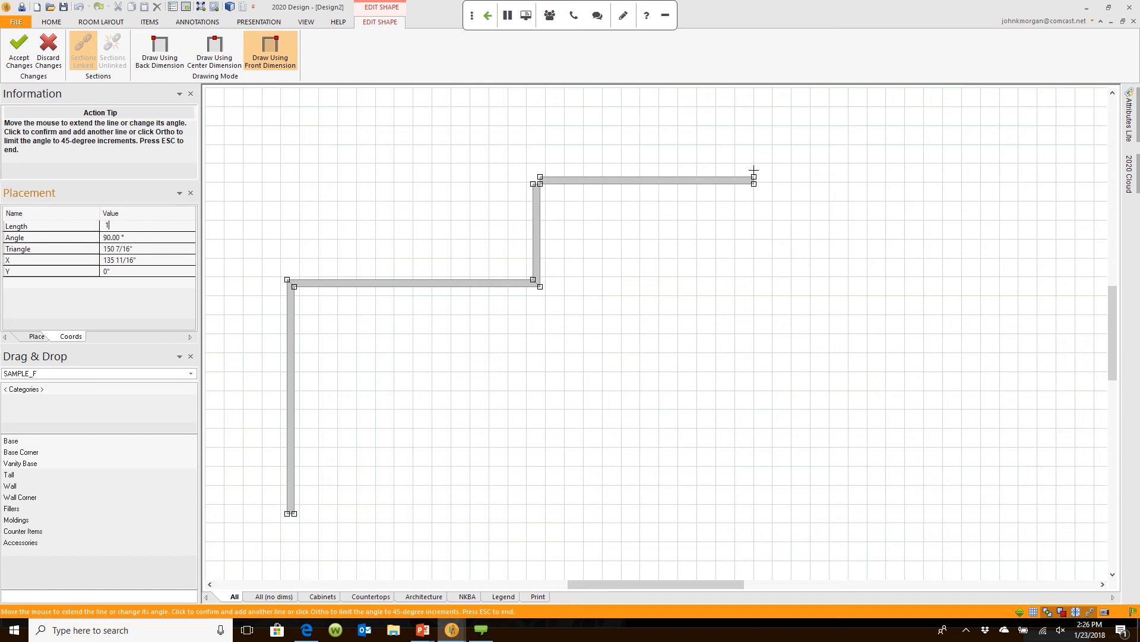
{"action": "type", "text": "56.75"}
{"action": "key", "text": "Return"}
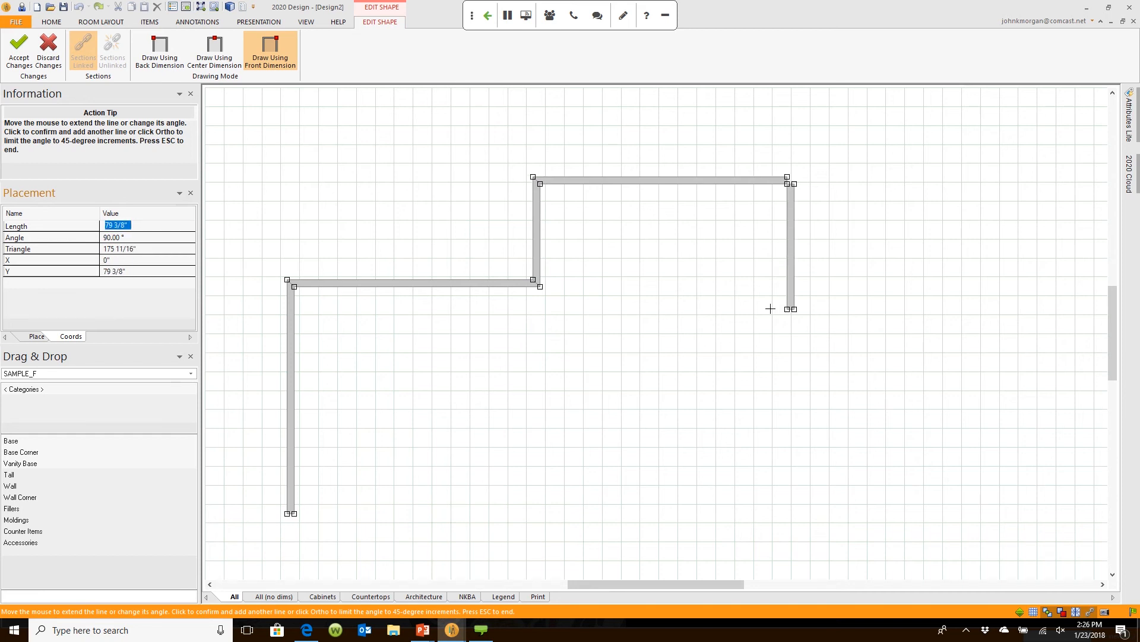
{"action": "type", "text": "81 5/16"}
{"action": "key", "text": "Return"}
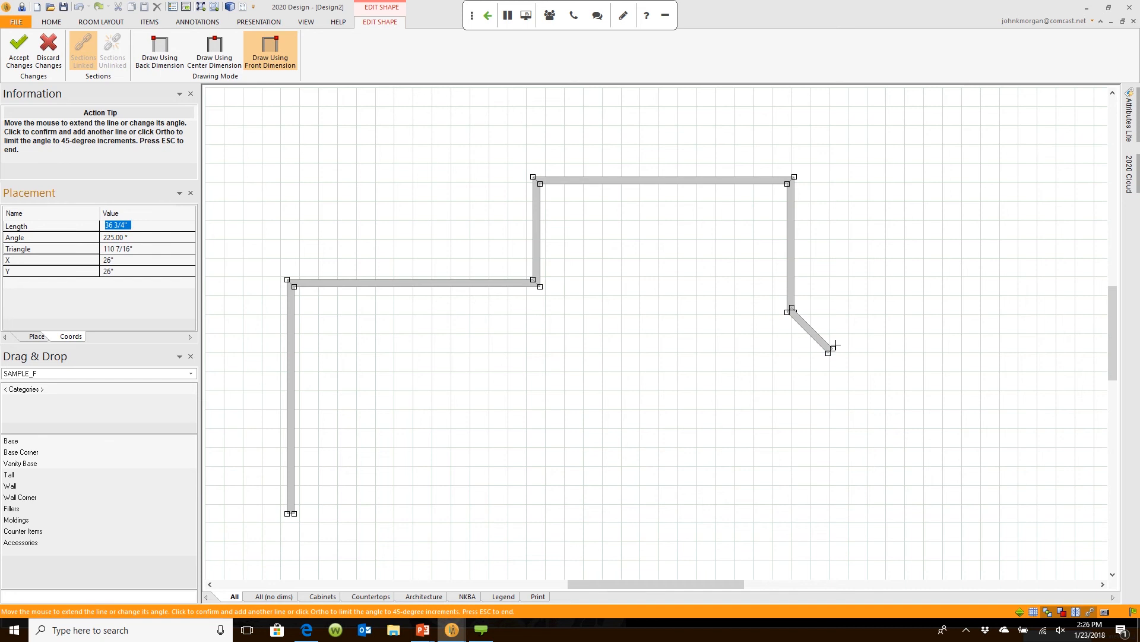
Step: Add the 45-inch angled bay walls, a 30-inch wall and the 246-inch bottom wall, then end the outline
{"action": "type", "text": "45"}
{"action": "key", "text": "Return"}
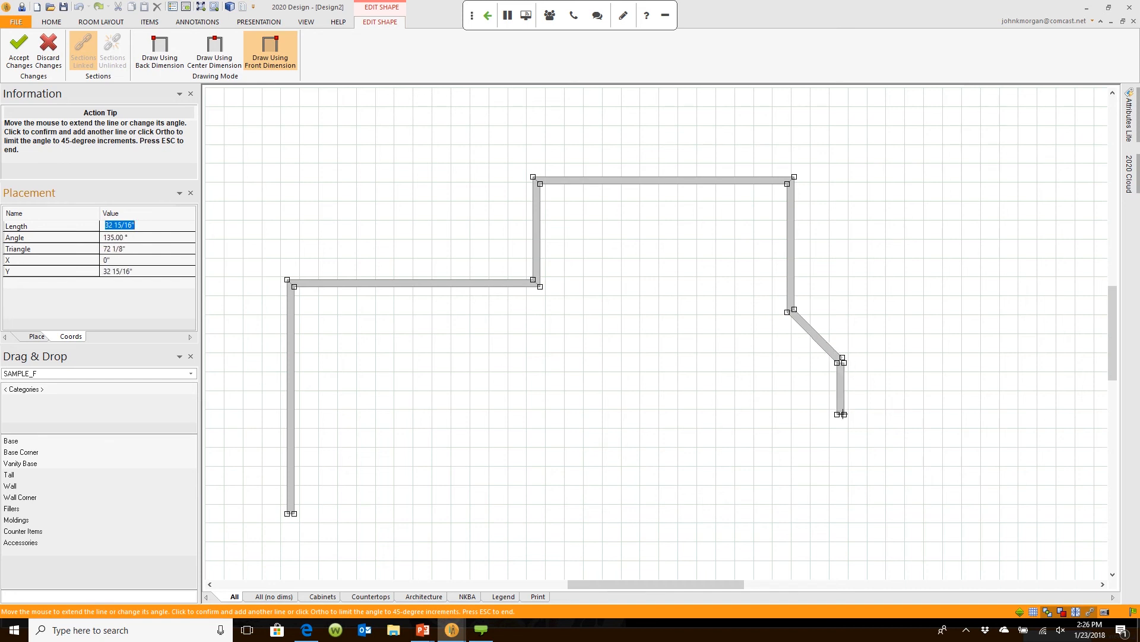
{"action": "left_click", "coordinate": [841, 435]}
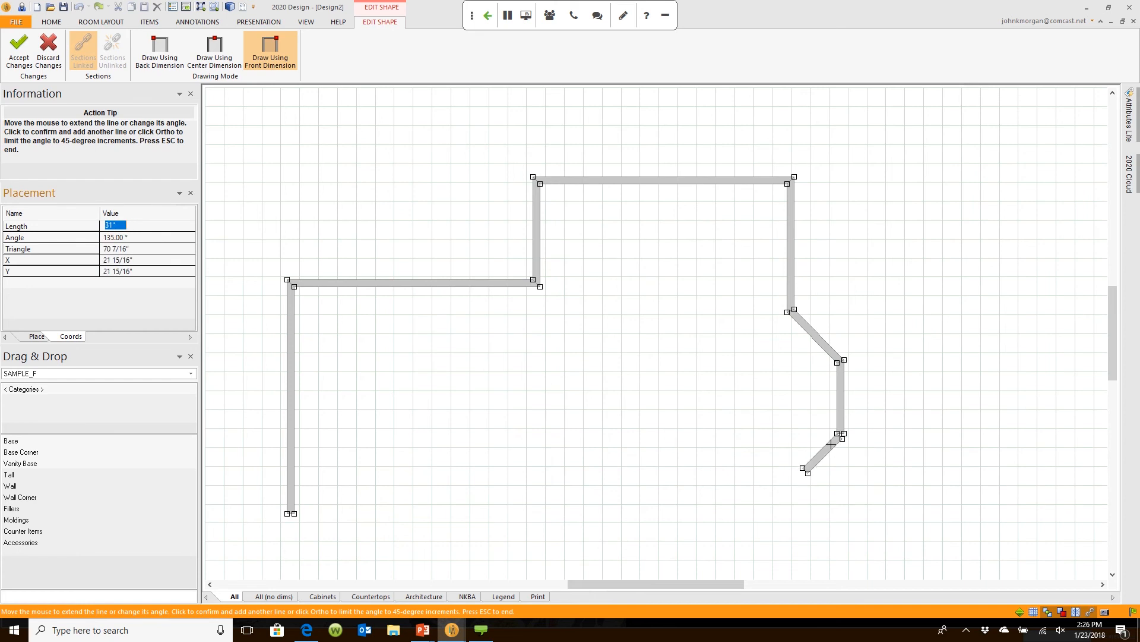
{"action": "left_click", "coordinate": [810, 475]}
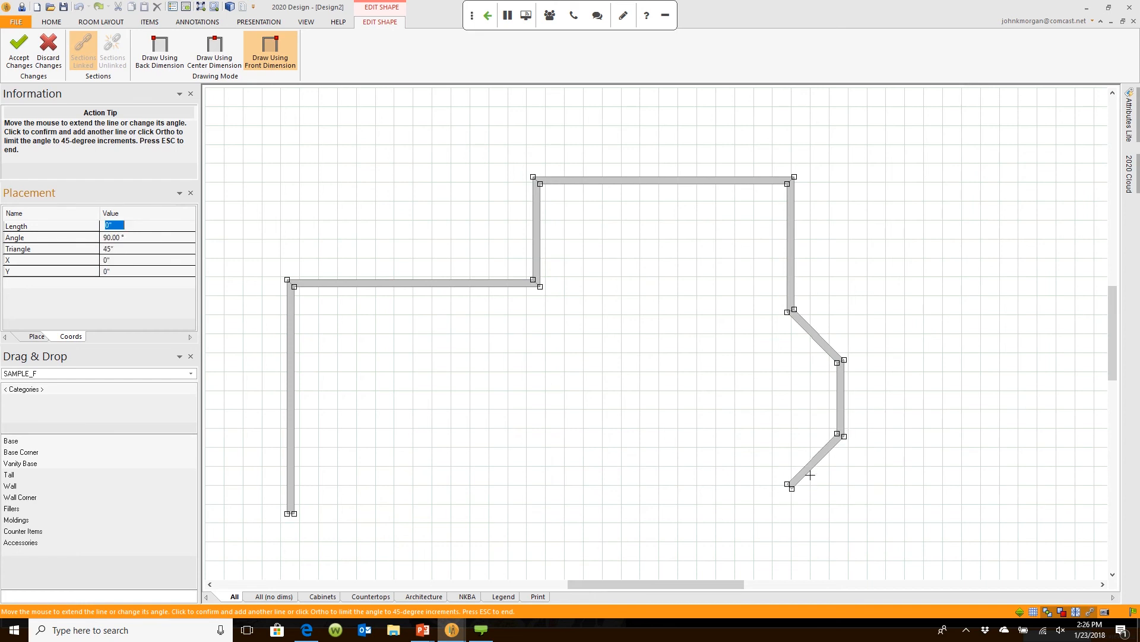
{"action": "type", "text": "3"}
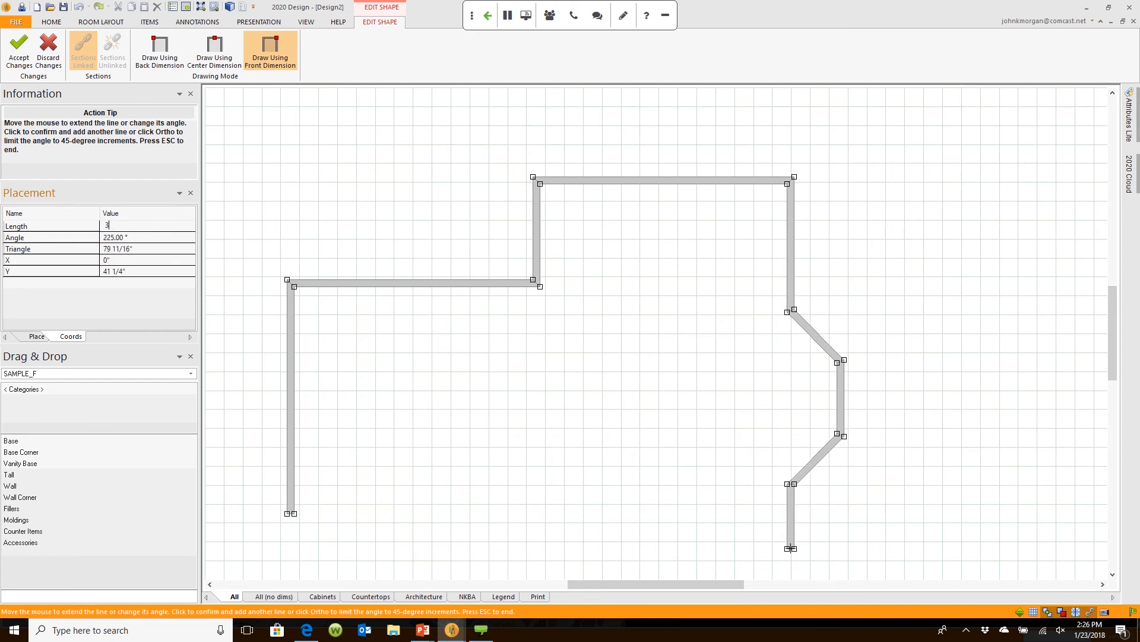
{"action": "type", "text": "0"}
{"action": "key", "text": "Return"}
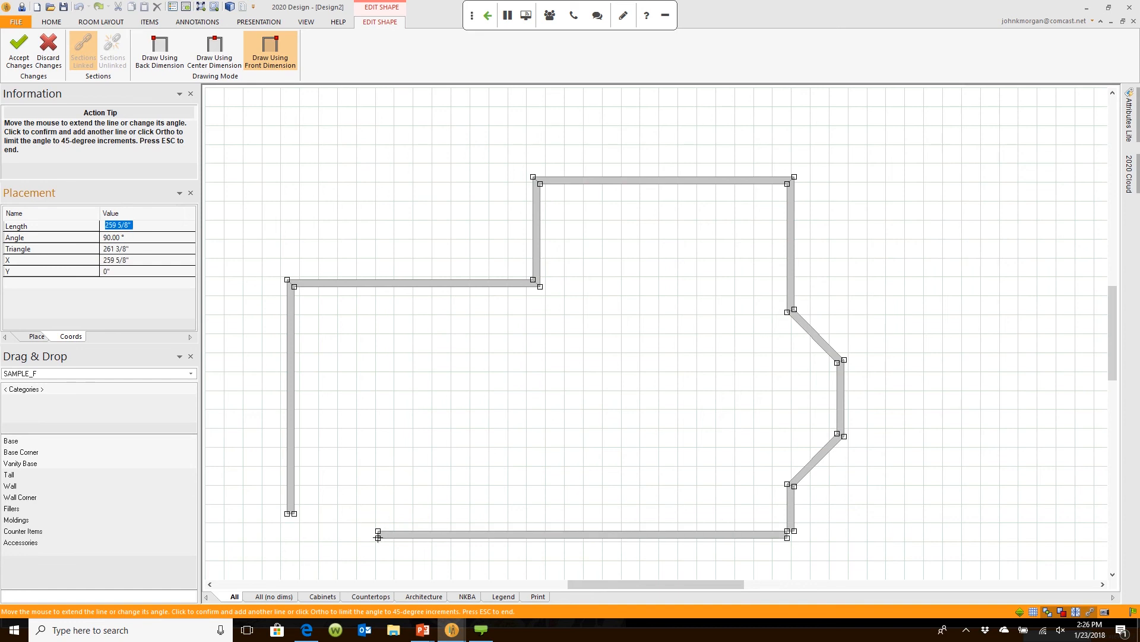
{"action": "type", "text": "246"}
{"action": "key", "text": "Return"}
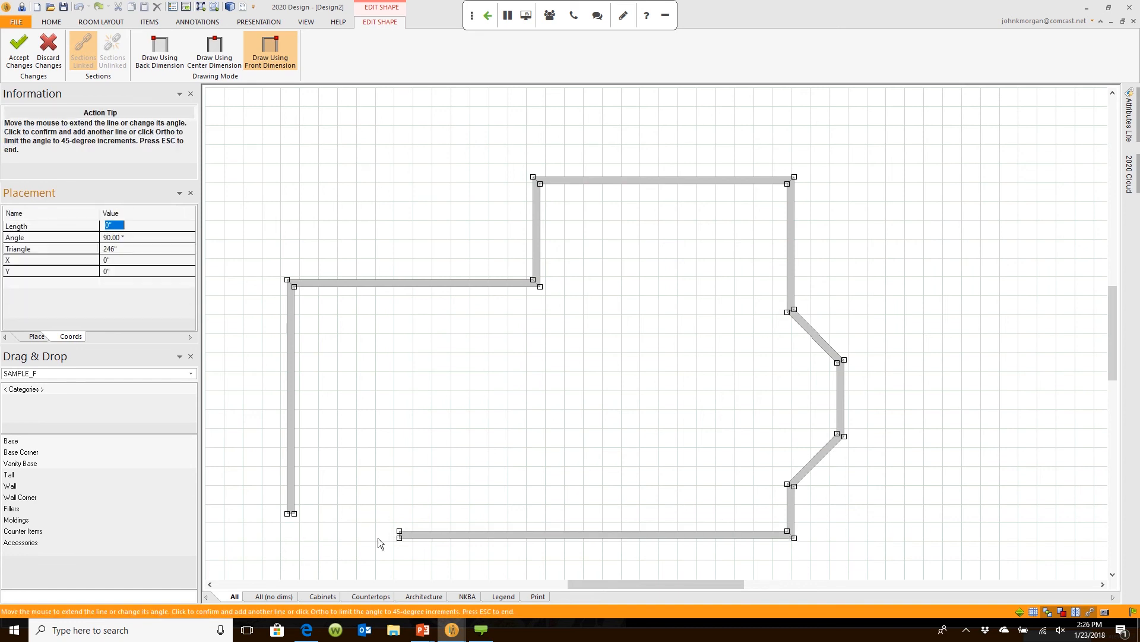
{"action": "key", "text": "Escape"}
Step: Review the whole room outline and bay walls, then minimize the ribbon to its tab names
{"action": "scroll", "coordinate": [378, 543], "scroll_direction": "up", "scroll_amount": 2}
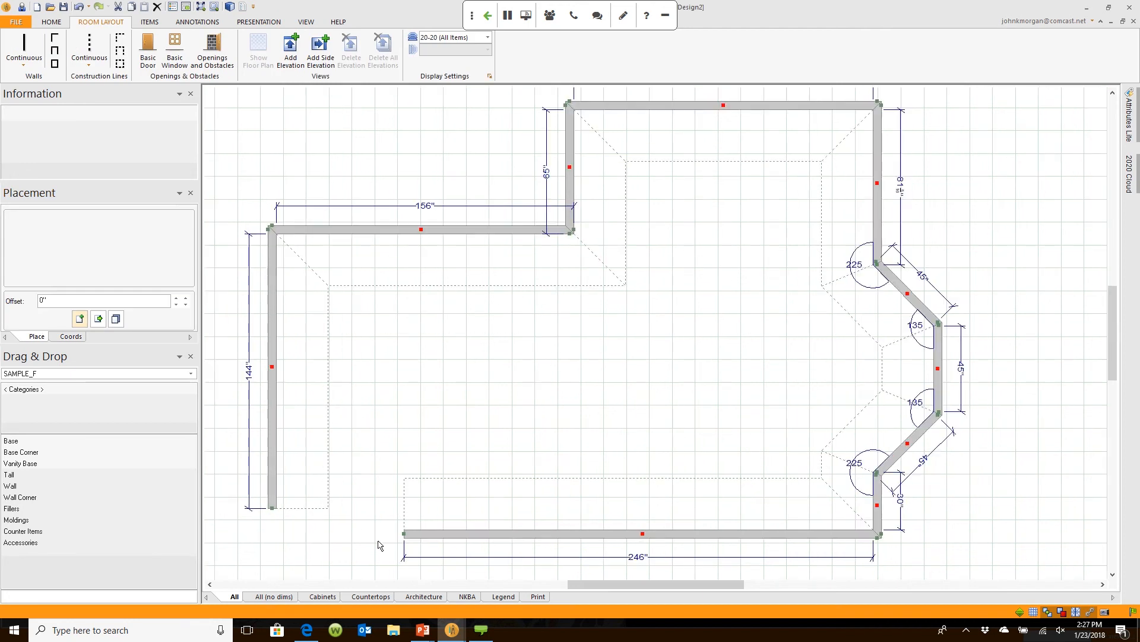
{"action": "scroll", "coordinate": [412, 518], "scroll_direction": "down", "scroll_amount": 1}
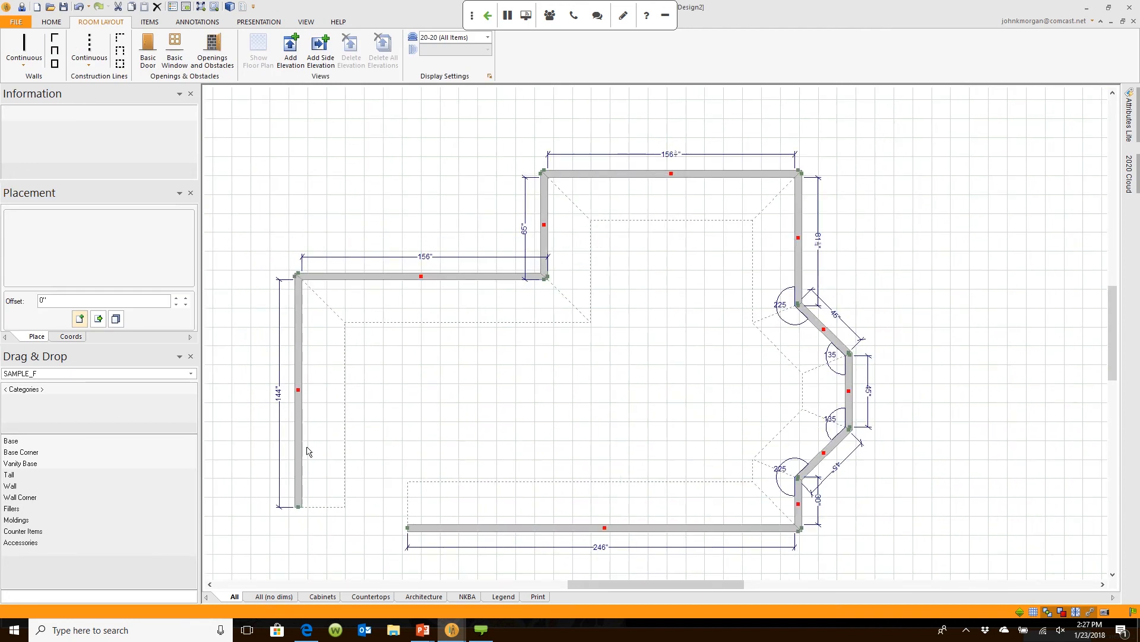
{"action": "scroll", "coordinate": [310, 451], "scroll_direction": "up", "scroll_amount": 2}
{"action": "middle_click_drag", "start_coordinate": [492, 274], "coordinate": [383, 415]}
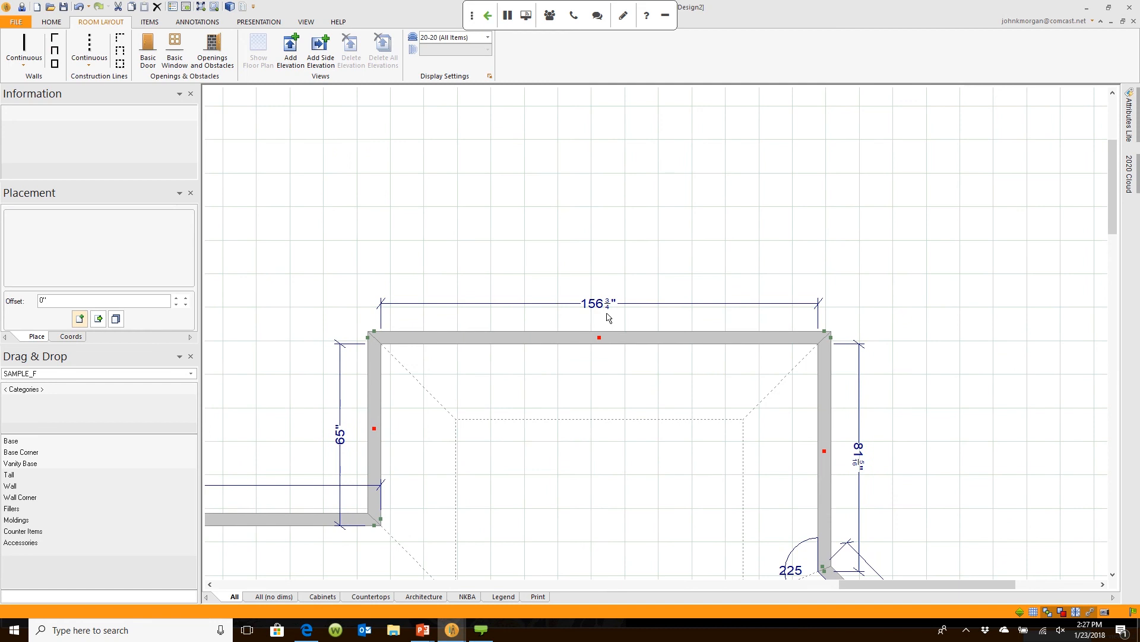
{"action": "middle_click_drag", "start_coordinate": [609, 318], "coordinate": [656, 338]}
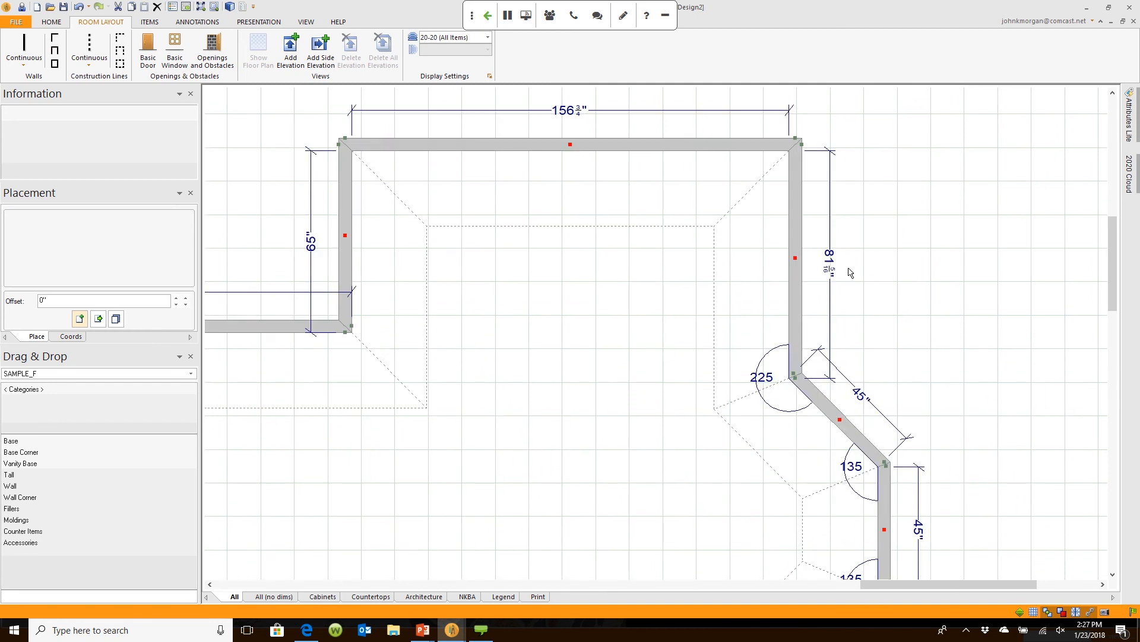
{"action": "scroll", "coordinate": [560, 361], "scroll_direction": "down", "scroll_amount": 3}
{"action": "middle_click_drag", "start_coordinate": [560, 362], "coordinate": [673, 331]}
{"action": "scroll", "coordinate": [569, 382], "scroll_direction": "down", "scroll_amount": 1}
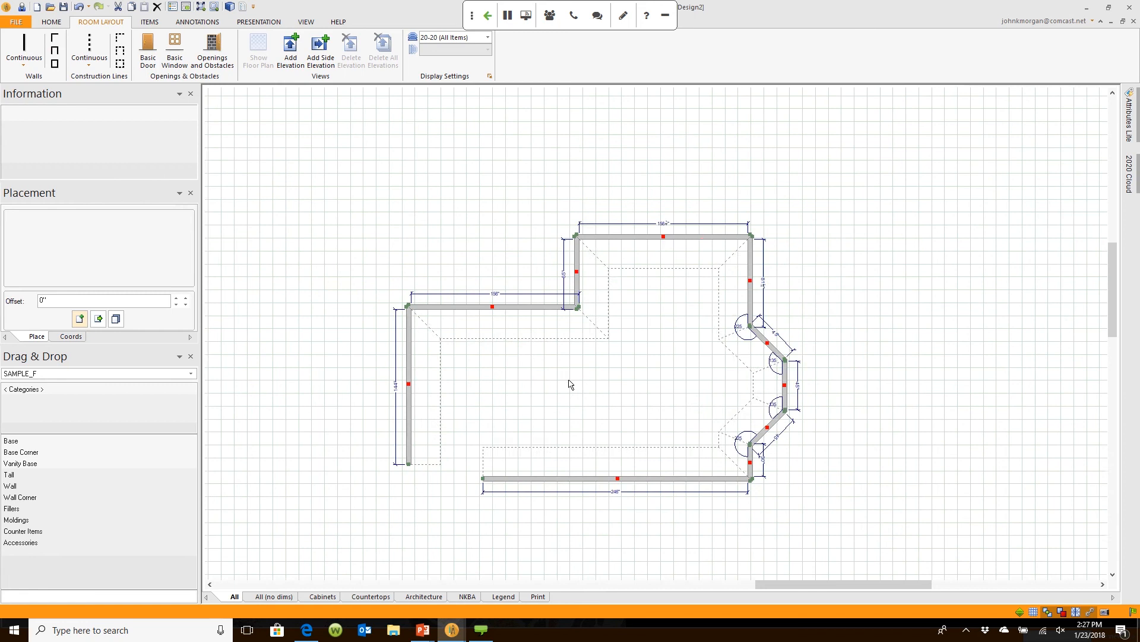
{"action": "scroll", "coordinate": [571, 380], "scroll_direction": "up", "scroll_amount": 1}
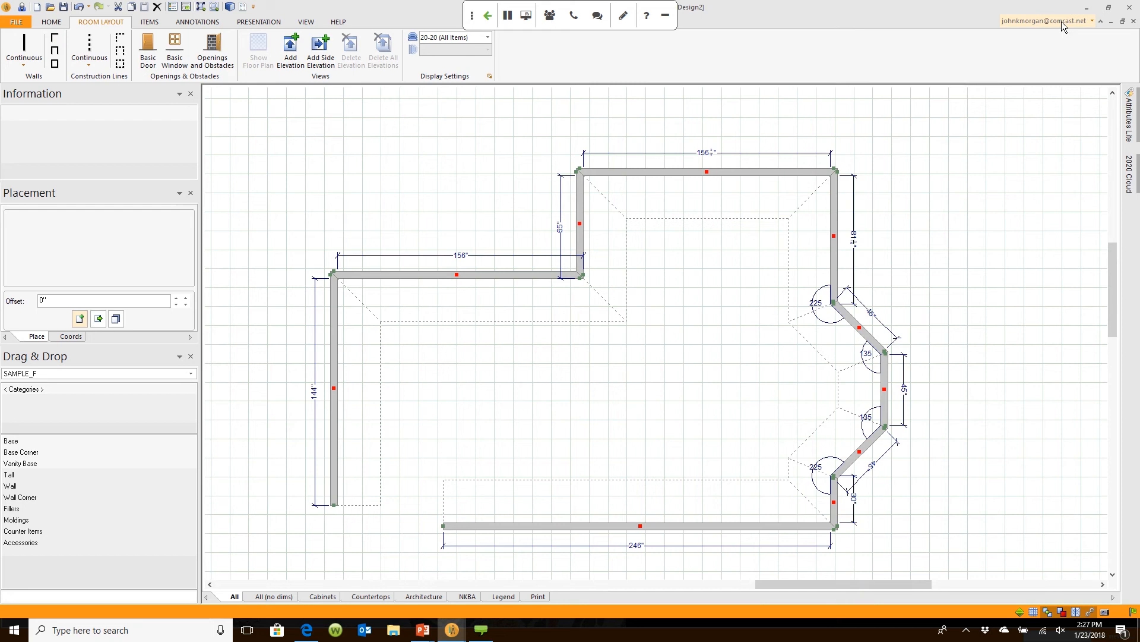
{"action": "left_click", "coordinate": [1102, 22]}
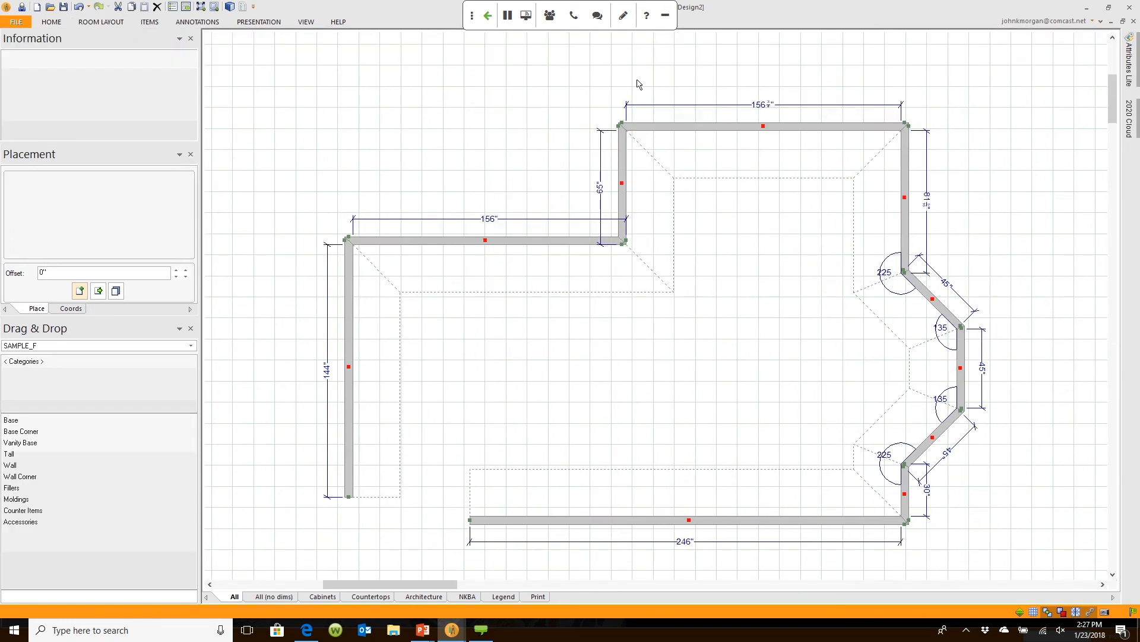
{"action": "scroll", "coordinate": [799, 226], "scroll_direction": "up", "scroll_amount": 3}
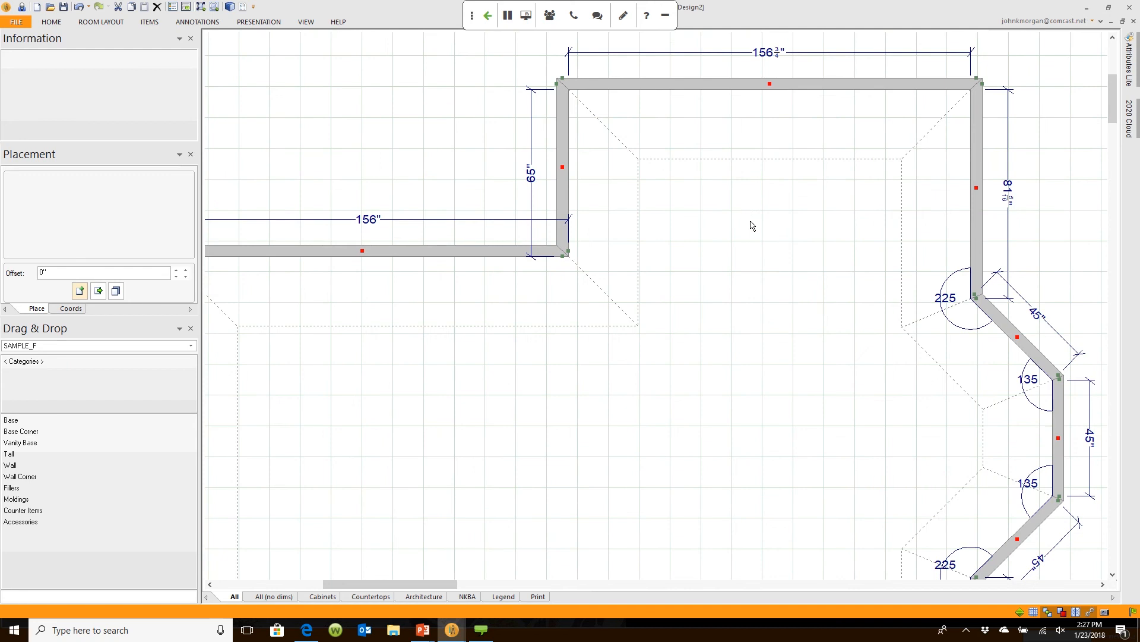
{"action": "scroll", "coordinate": [751, 224], "scroll_direction": "down", "scroll_amount": 3}
{"action": "scroll", "coordinate": [759, 222], "scroll_direction": "up", "scroll_amount": 1}
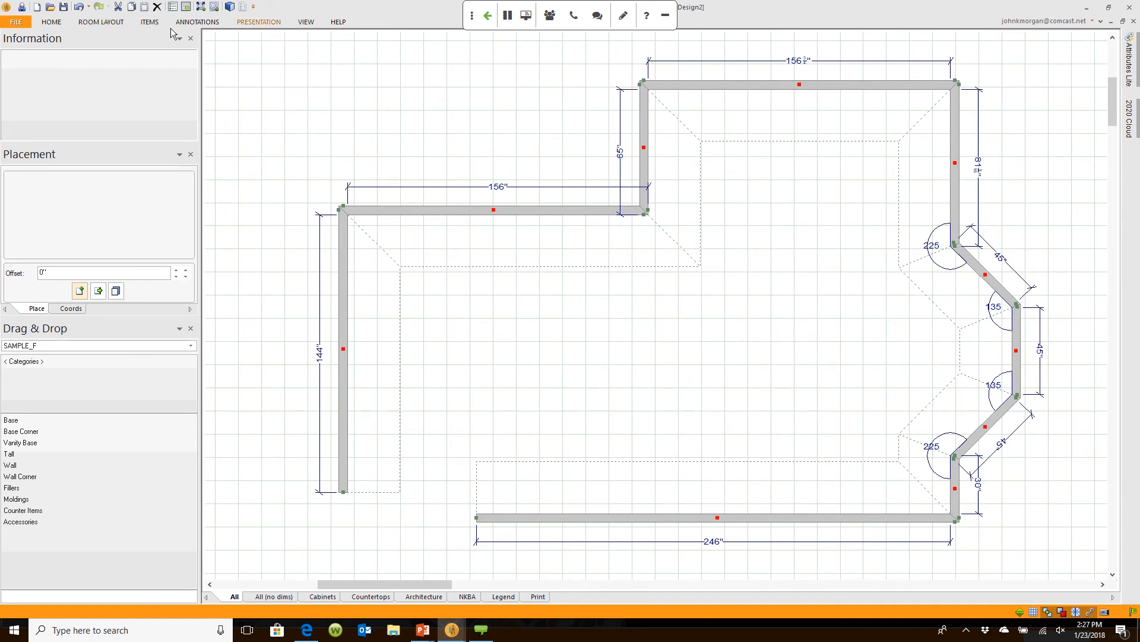
{"action": "left_click", "coordinate": [259, 23]}
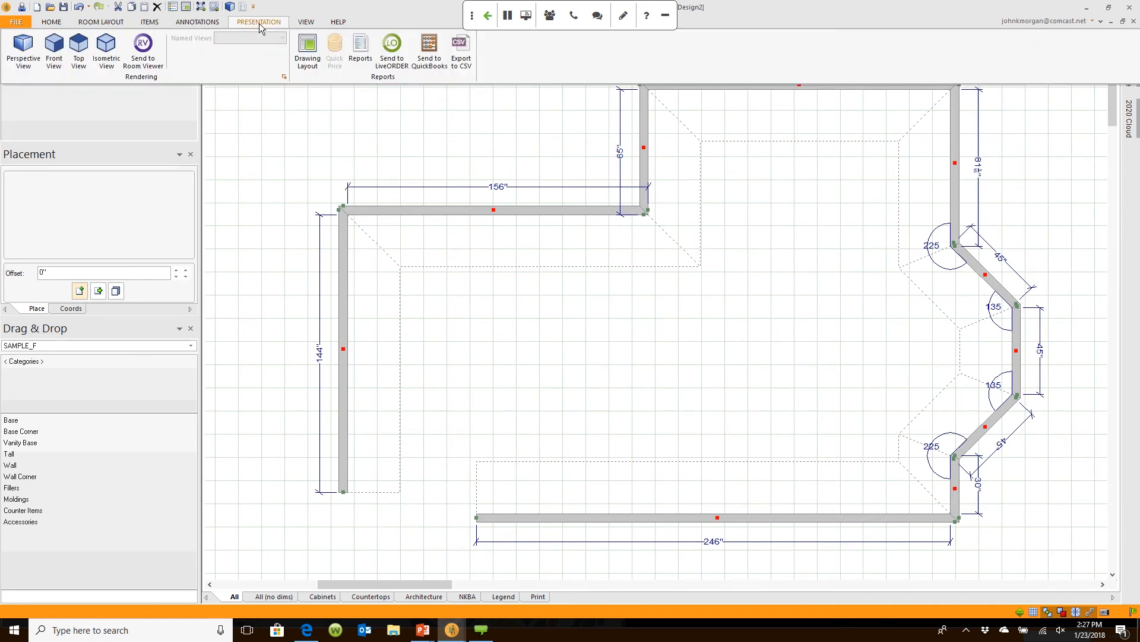
{"action": "left_click", "coordinate": [188, 51]}
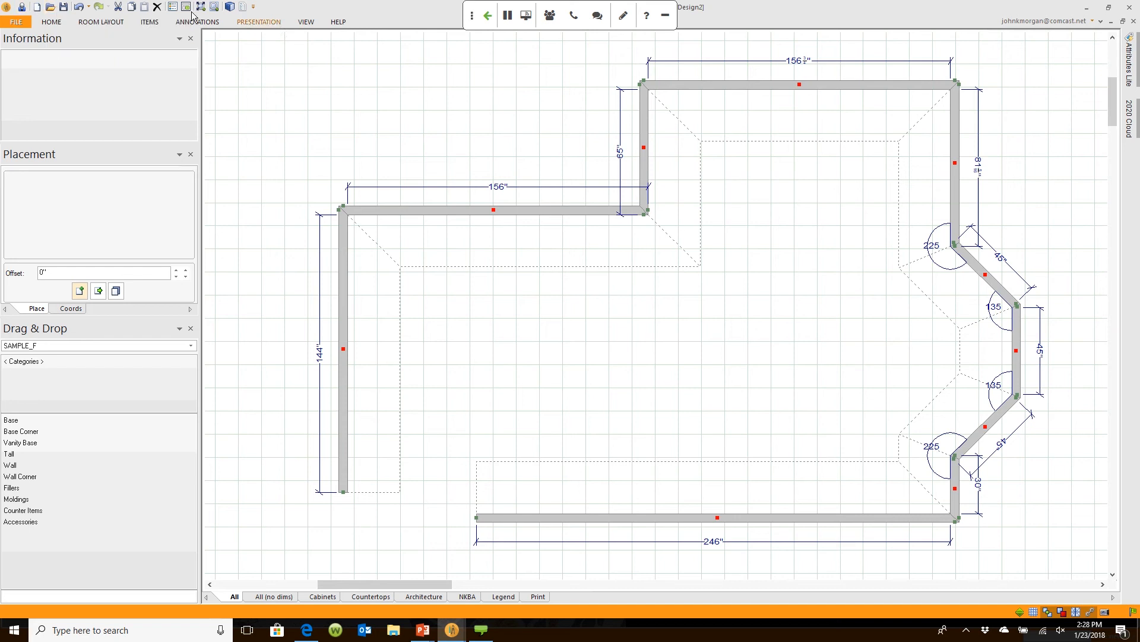
Step: In Customize Quick Access Toolbar, add Note from the Annotations category and confirm with OK
{"action": "right_click", "coordinate": [405, 23]}
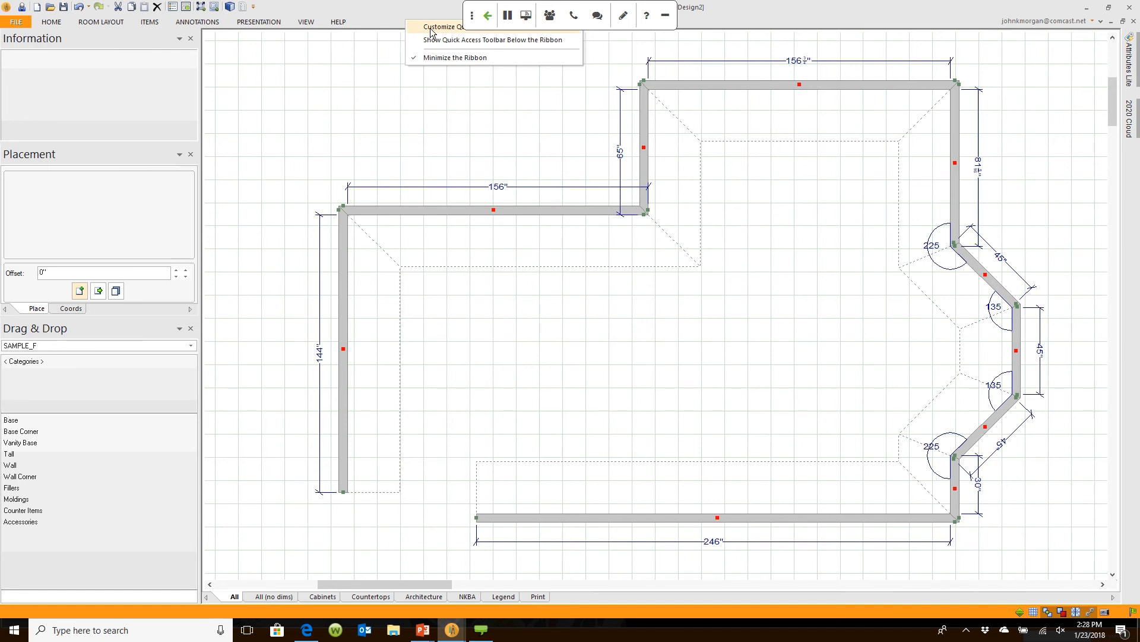
{"action": "left_click", "coordinate": [432, 27]}
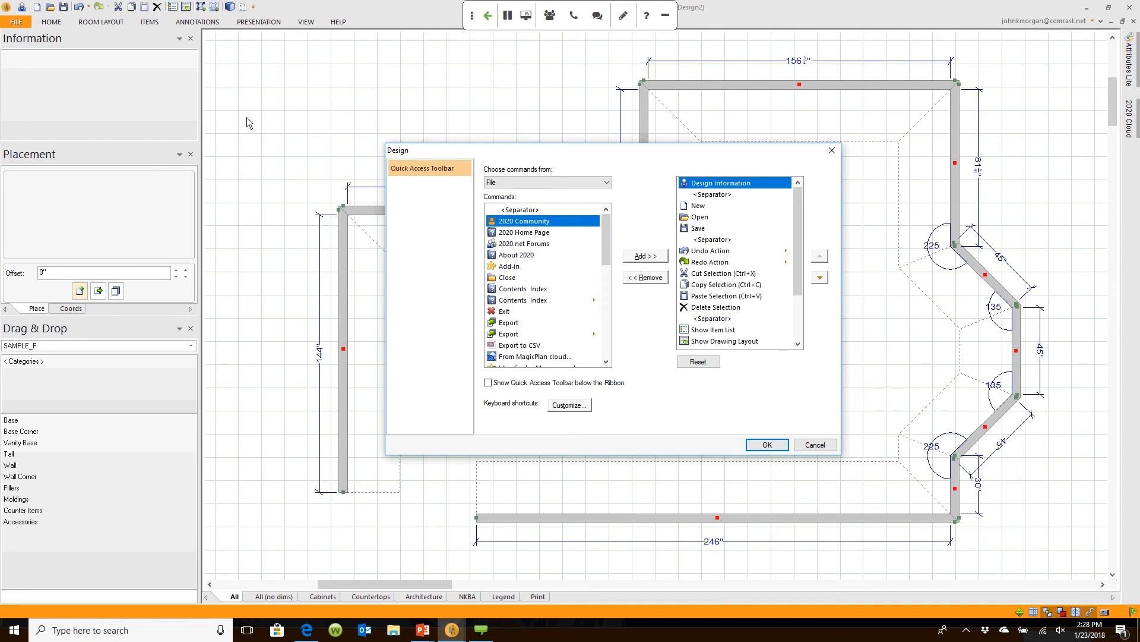
{"action": "left_click", "coordinate": [606, 182]}
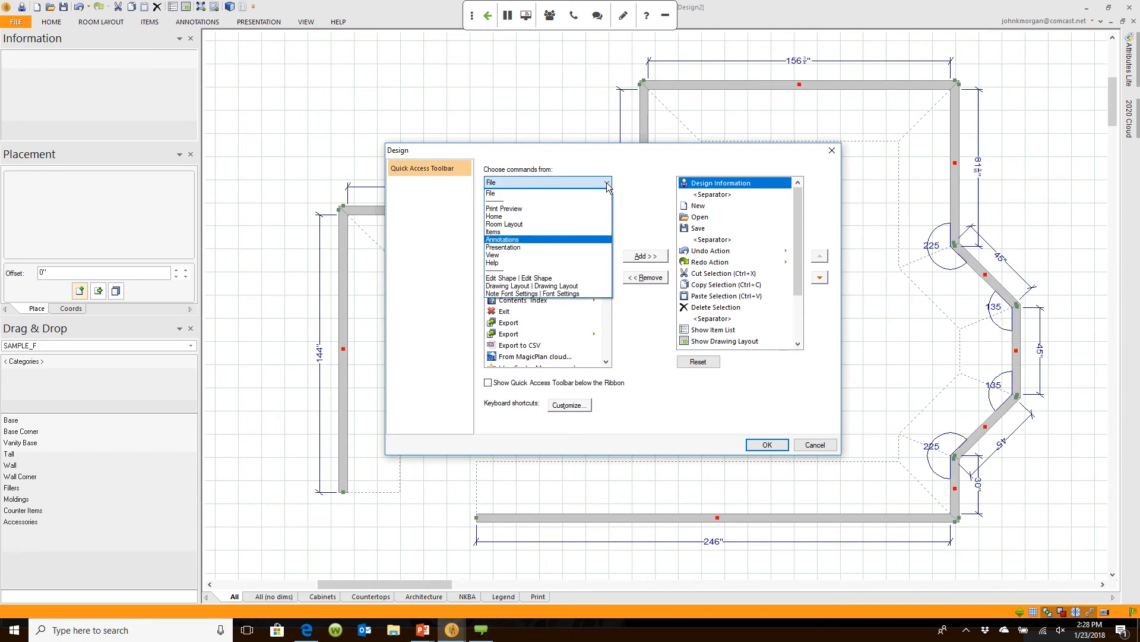
{"action": "left_click", "coordinate": [578, 238]}
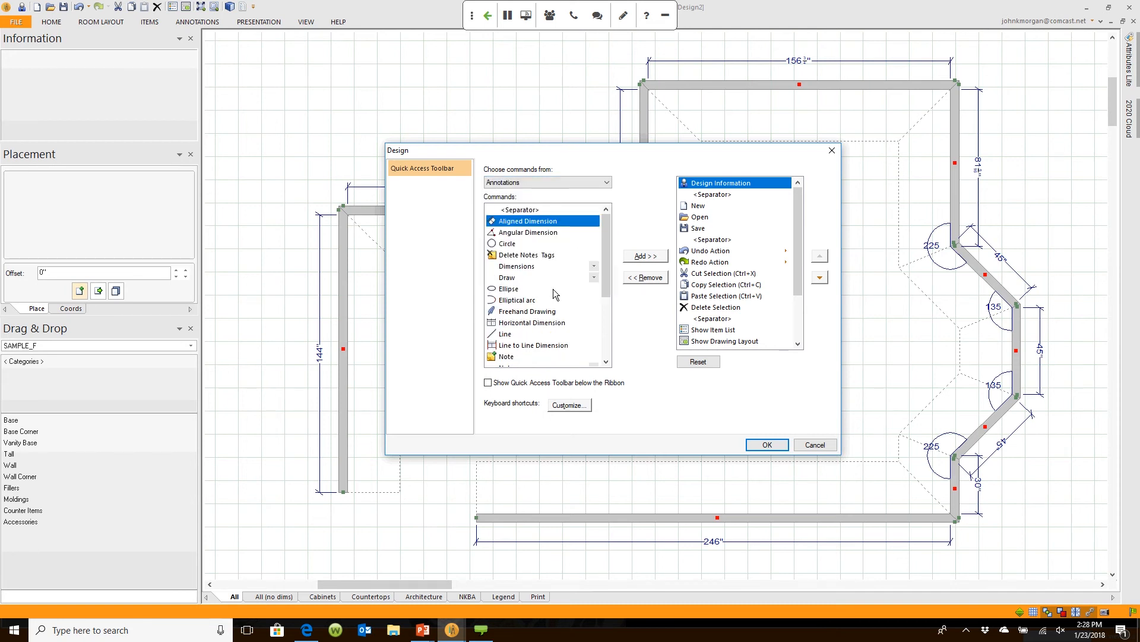
{"action": "left_click", "coordinate": [512, 358]}
{"action": "left_click", "coordinate": [605, 322]}
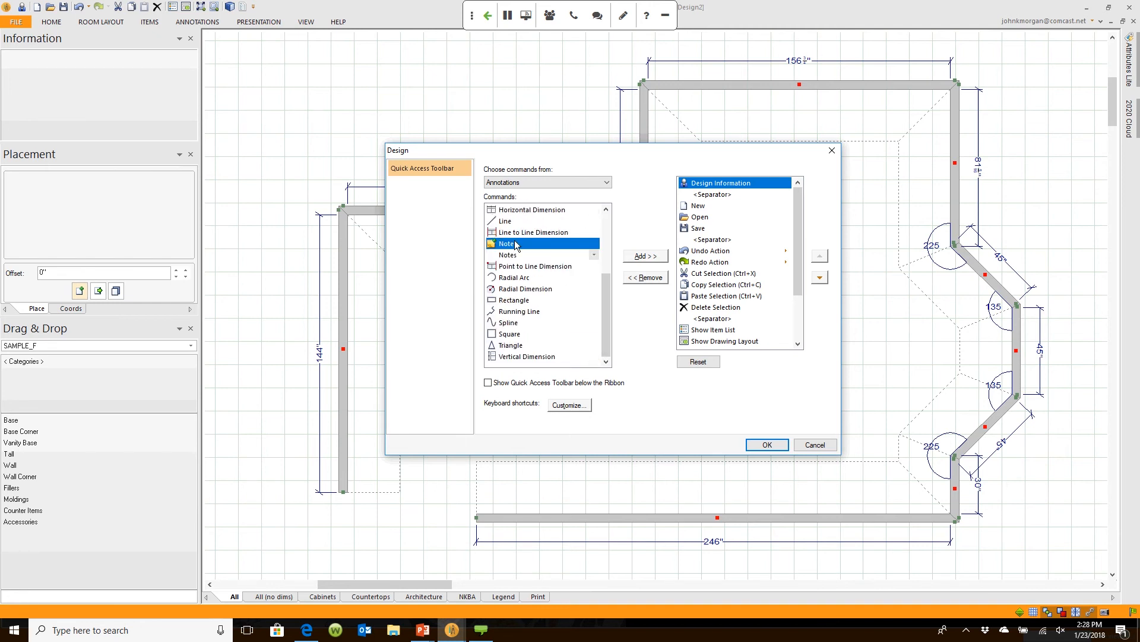
{"action": "left_click", "coordinate": [646, 256]}
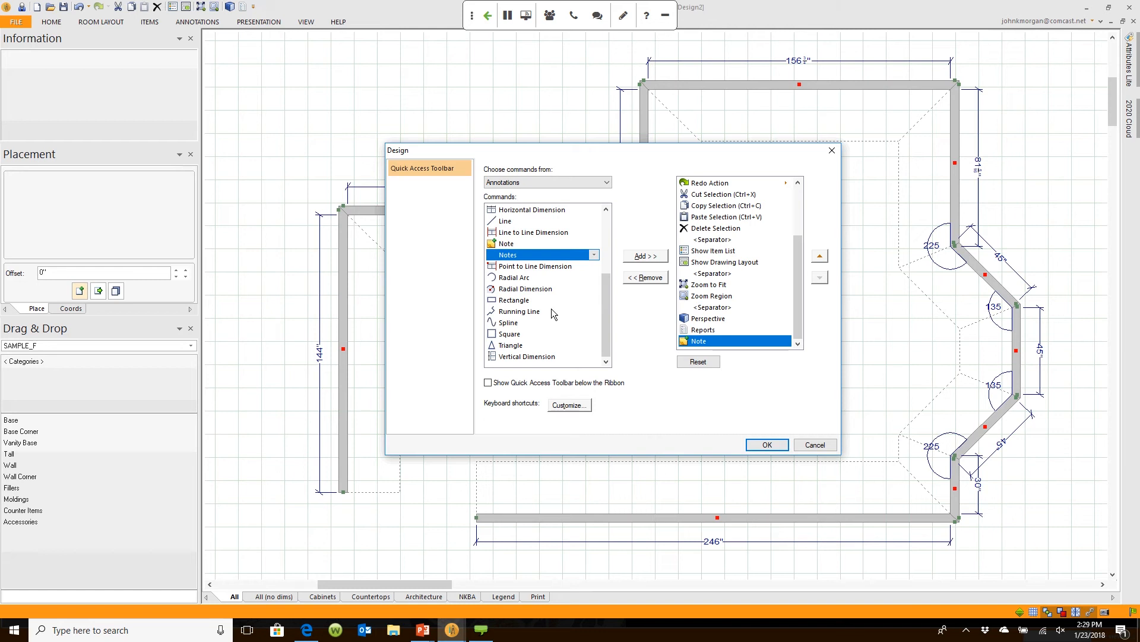
{"action": "left_click", "coordinate": [765, 444]}
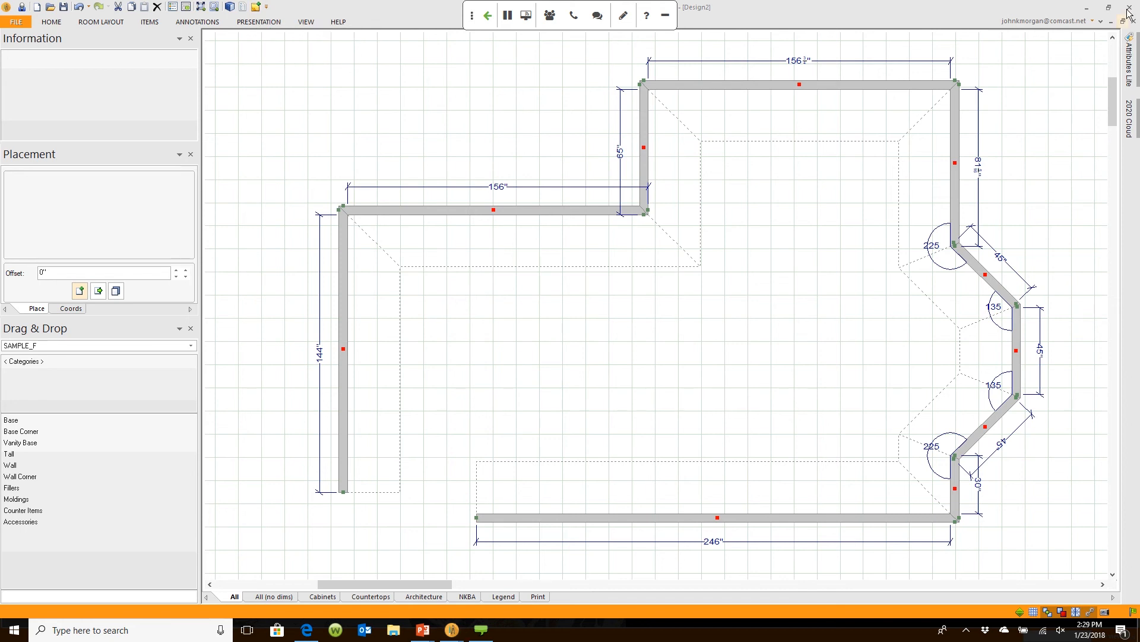
Step: Expand the ribbon again, deselect the walls, dismiss the ribbon menu, and switch to ROOM LAYOUT
{"action": "left_click", "coordinate": [1101, 22]}
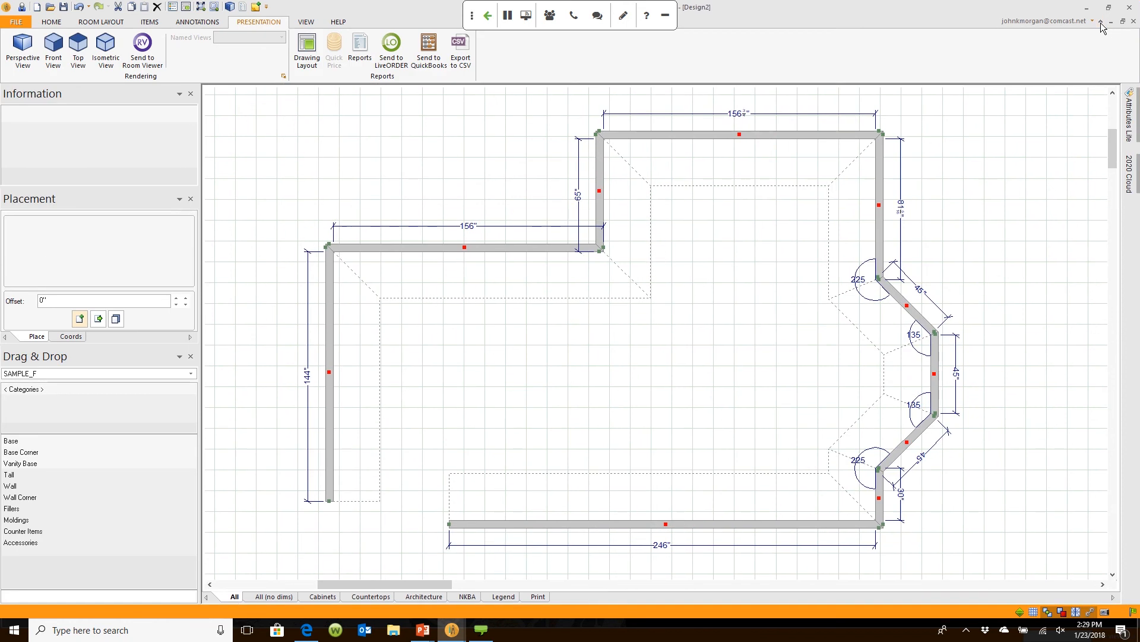
{"action": "left_click", "coordinate": [422, 242]}
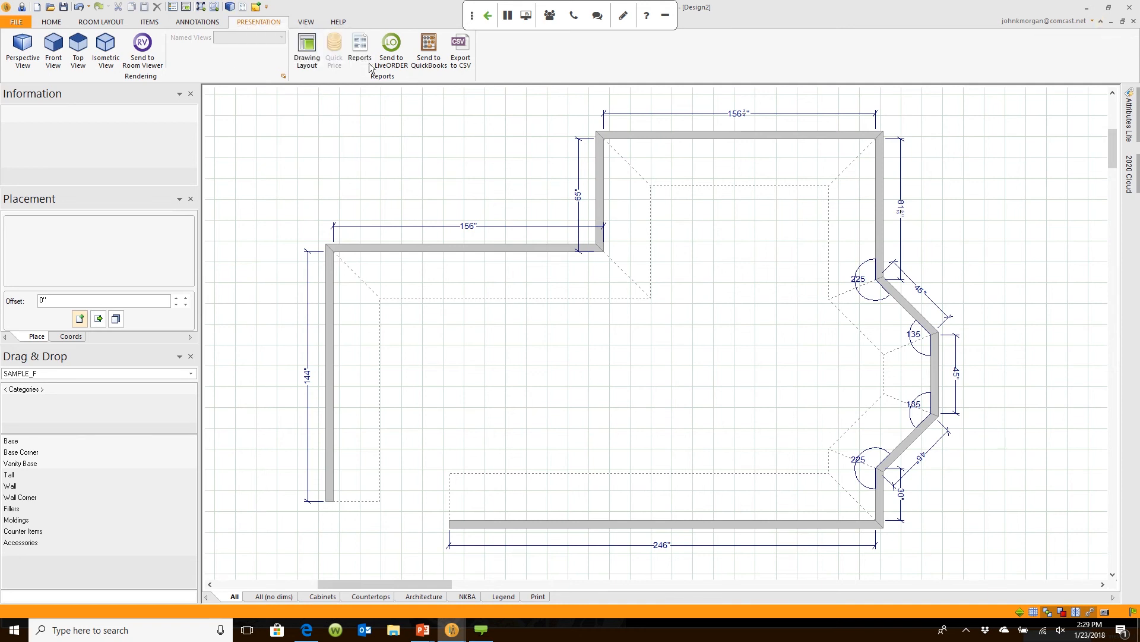
{"action": "right_click", "coordinate": [585, 62]}
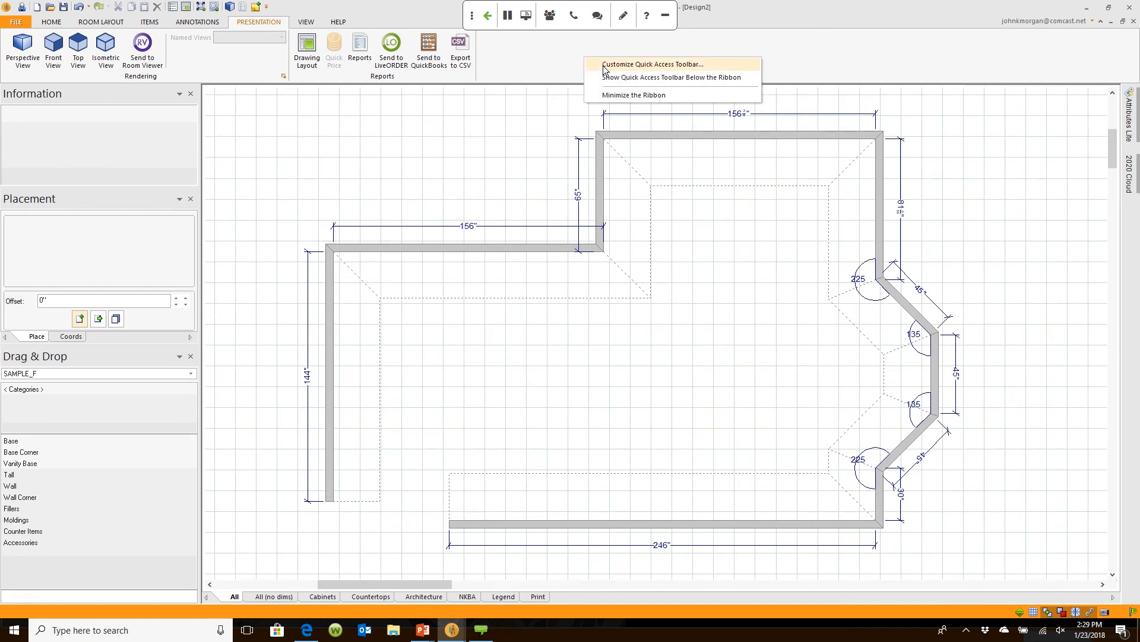
{"action": "left_click", "coordinate": [708, 294]}
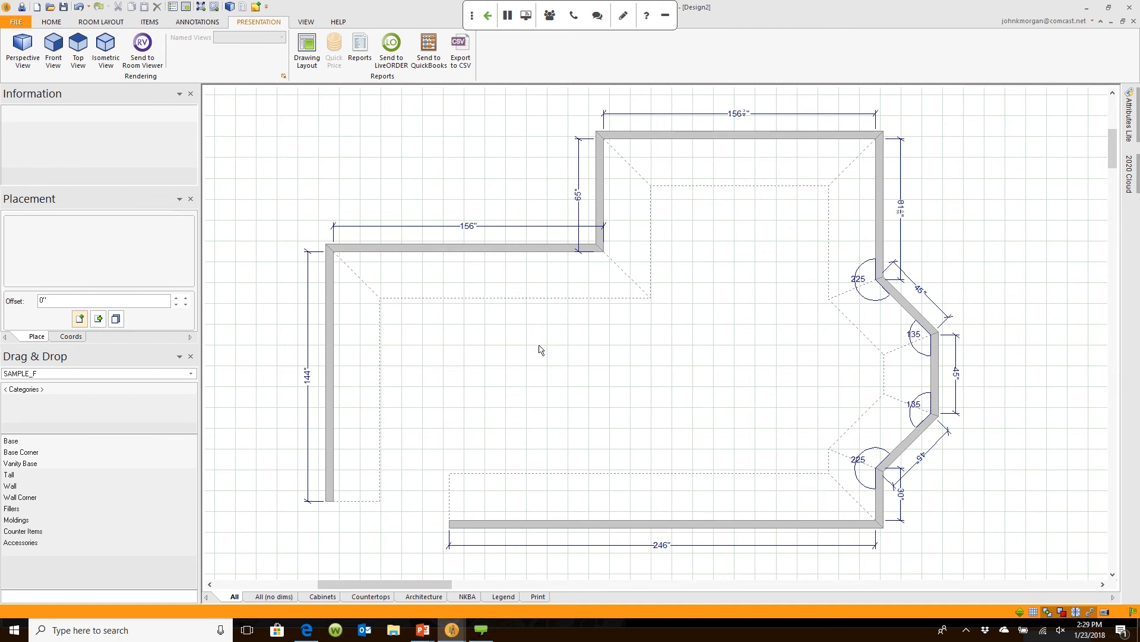
{"action": "left_click", "coordinate": [130, 24]}
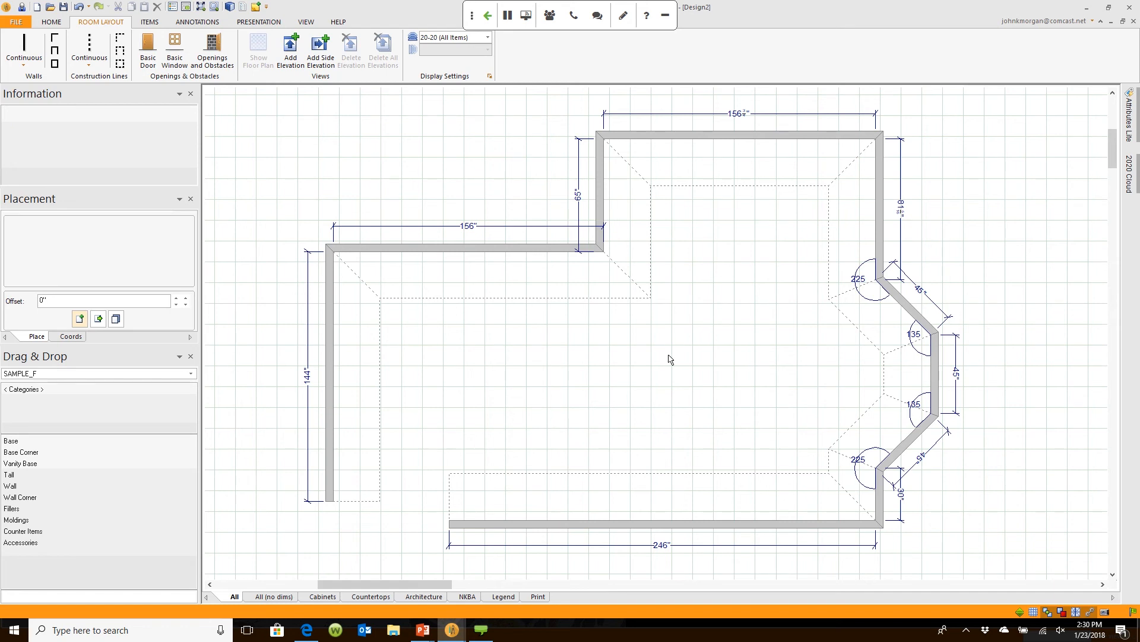
Step: Change the upper-left wall's length from 156 to 165 inches in Wall Properties
{"action": "mouse_move", "coordinate": [569, 250]}
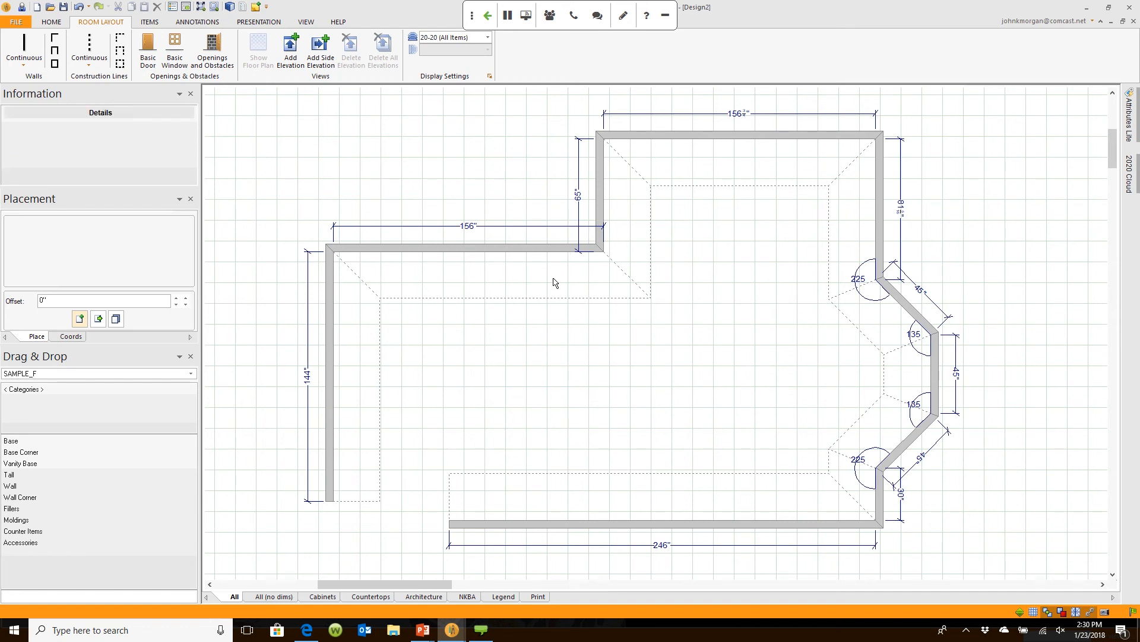
{"action": "double_click", "coordinate": [538, 248]}
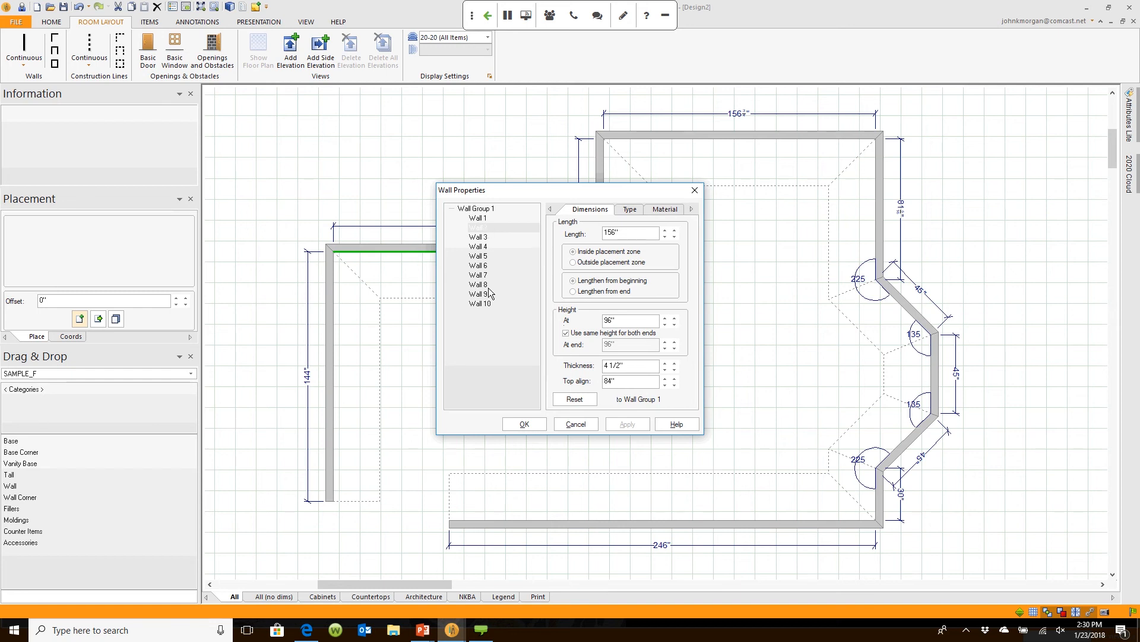
{"action": "left_click_drag", "start_coordinate": [501, 190], "coordinate": [686, 187]}
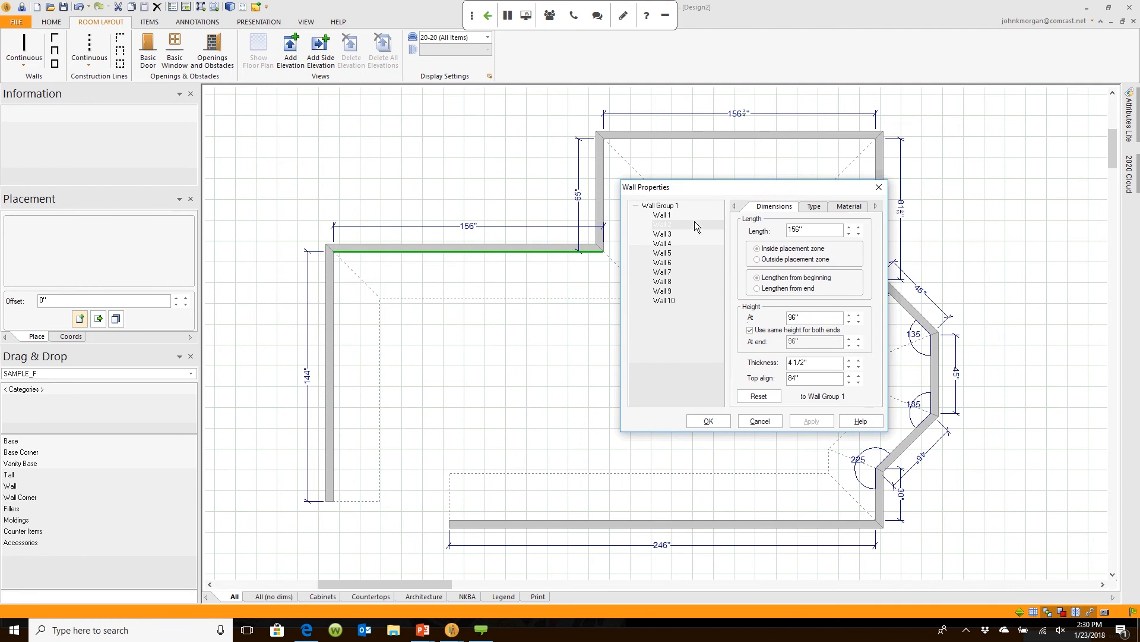
{"action": "double_click", "coordinate": [806, 231]}
{"action": "type", "text": "165"}
{"action": "key", "text": "Return"}
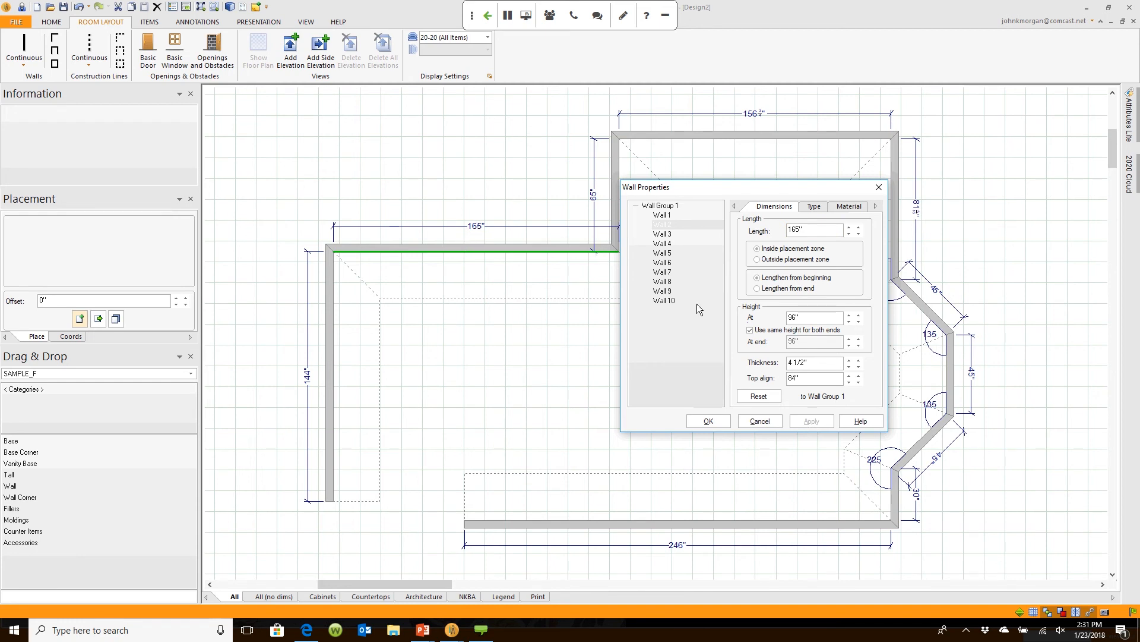
Step: Review the settings of Wall 4 and the 30" Wall 9, then close Wall Properties
{"action": "left_click", "coordinate": [668, 245]}
{"action": "left_click", "coordinate": [663, 272]}
{"action": "left_click", "coordinate": [663, 291]}
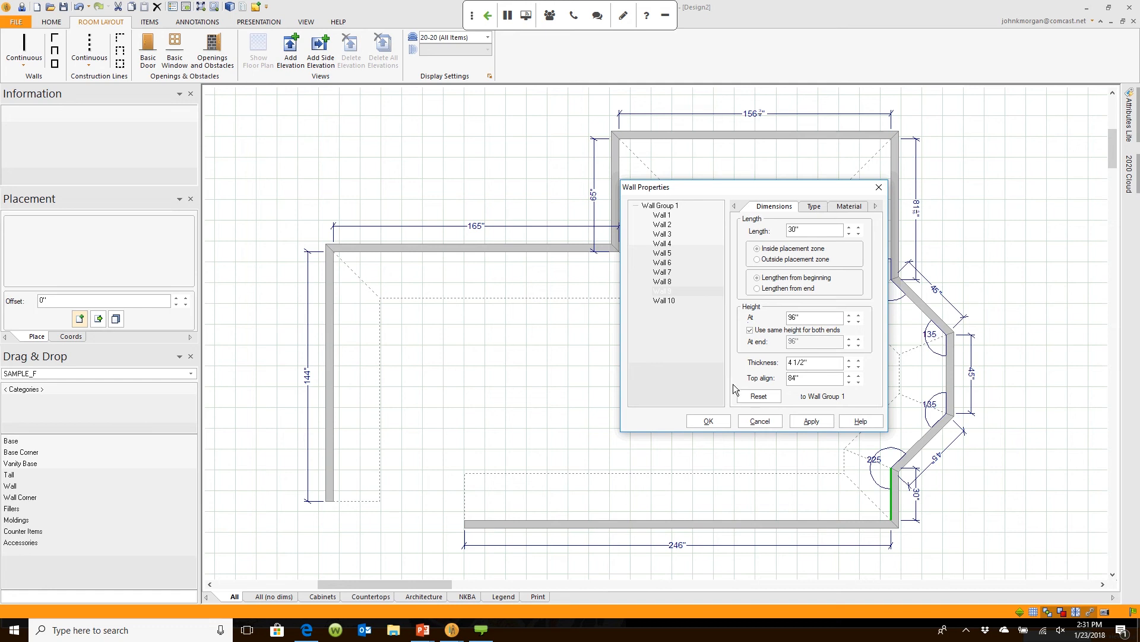
{"action": "key", "text": "Tab"}
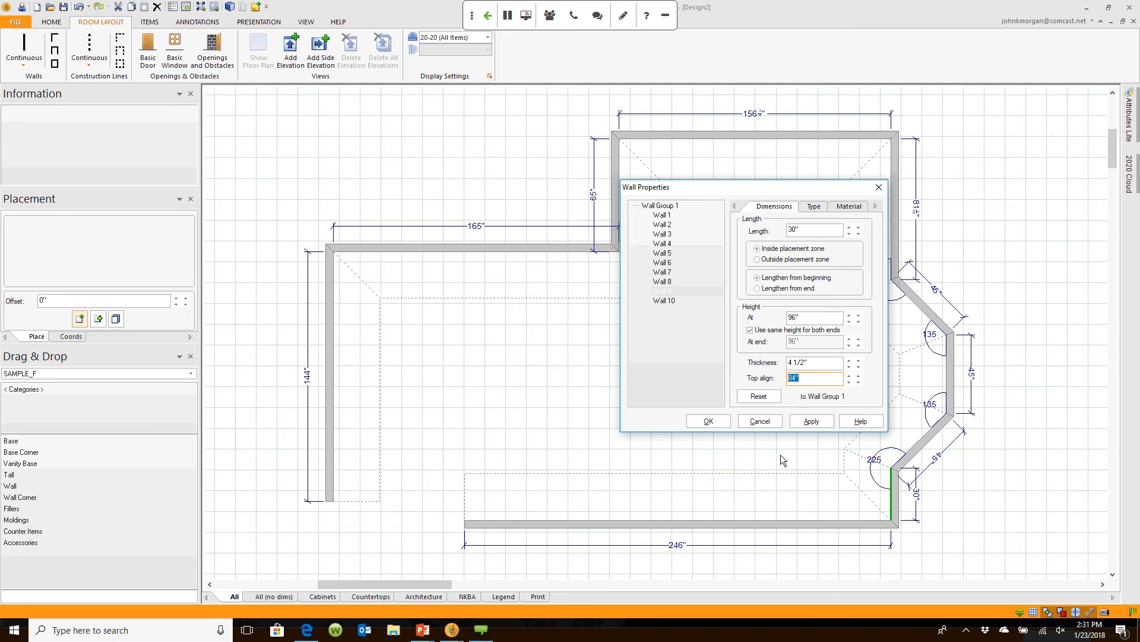
{"action": "left_click", "coordinate": [771, 422]}
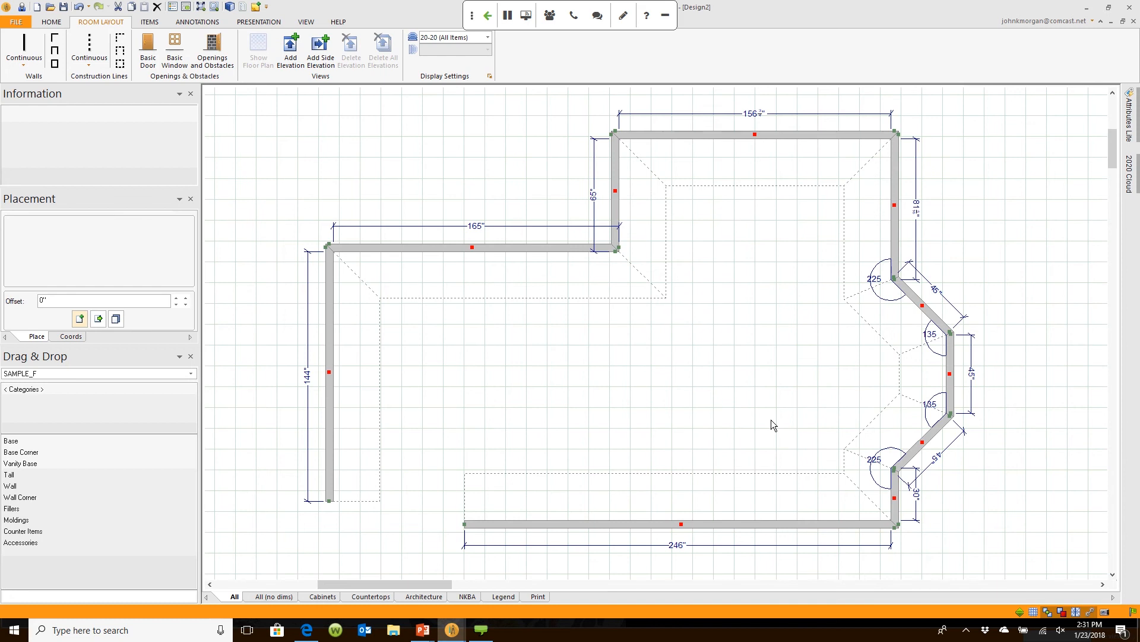
Step: Reopen the 165" wall's properties twice, closing them each time without changes
{"action": "double_click", "coordinate": [518, 248]}
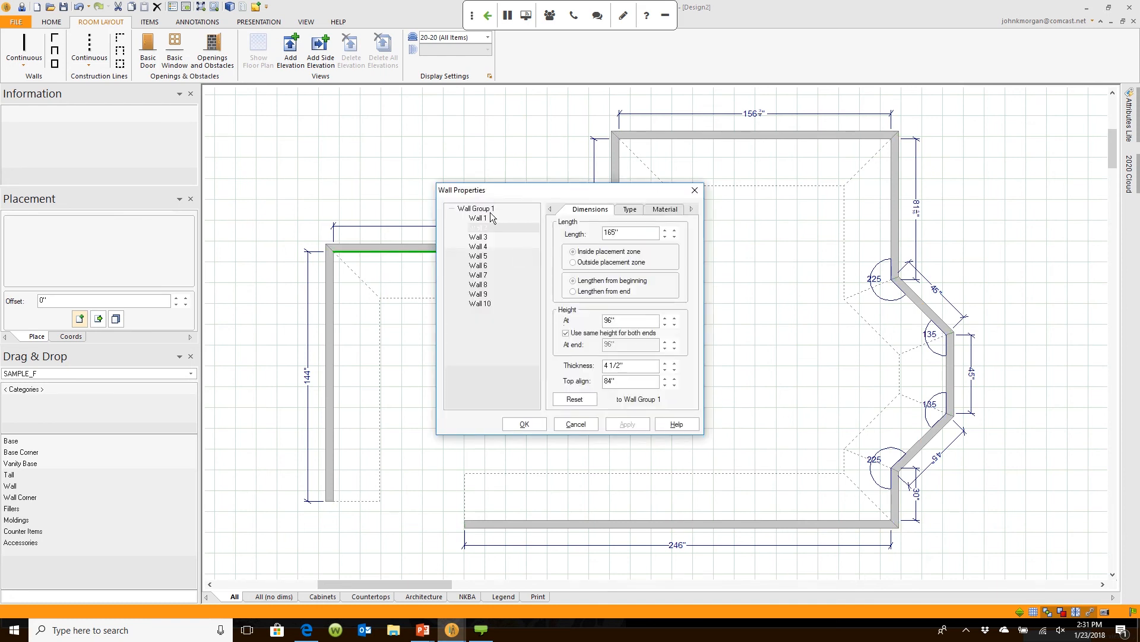
{"action": "left_click", "coordinate": [578, 424]}
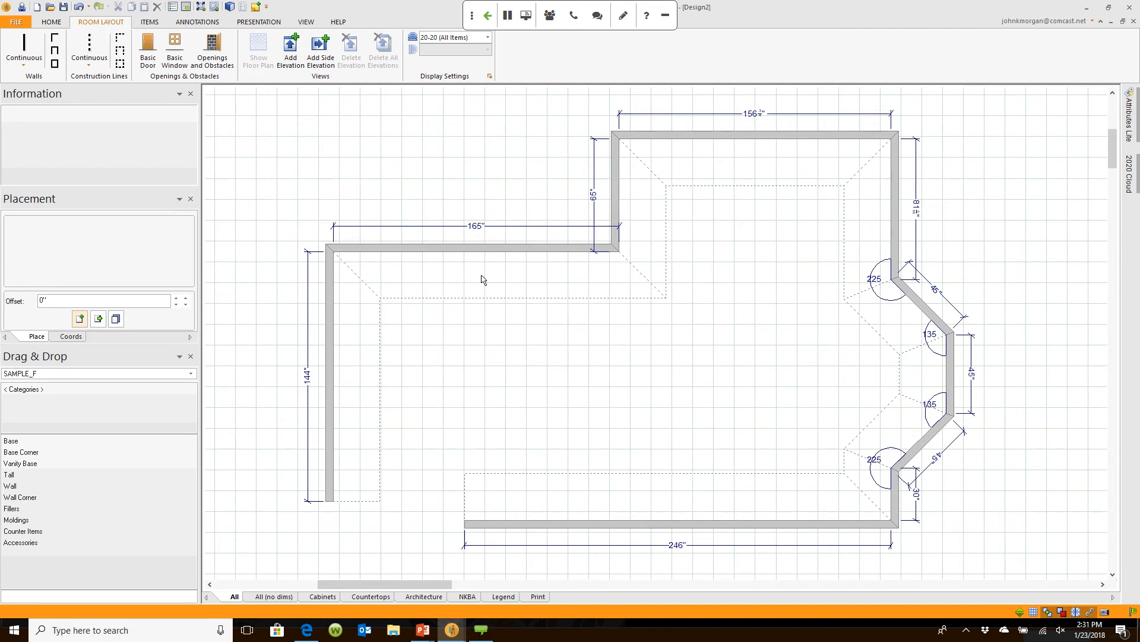
{"action": "double_click", "coordinate": [485, 248]}
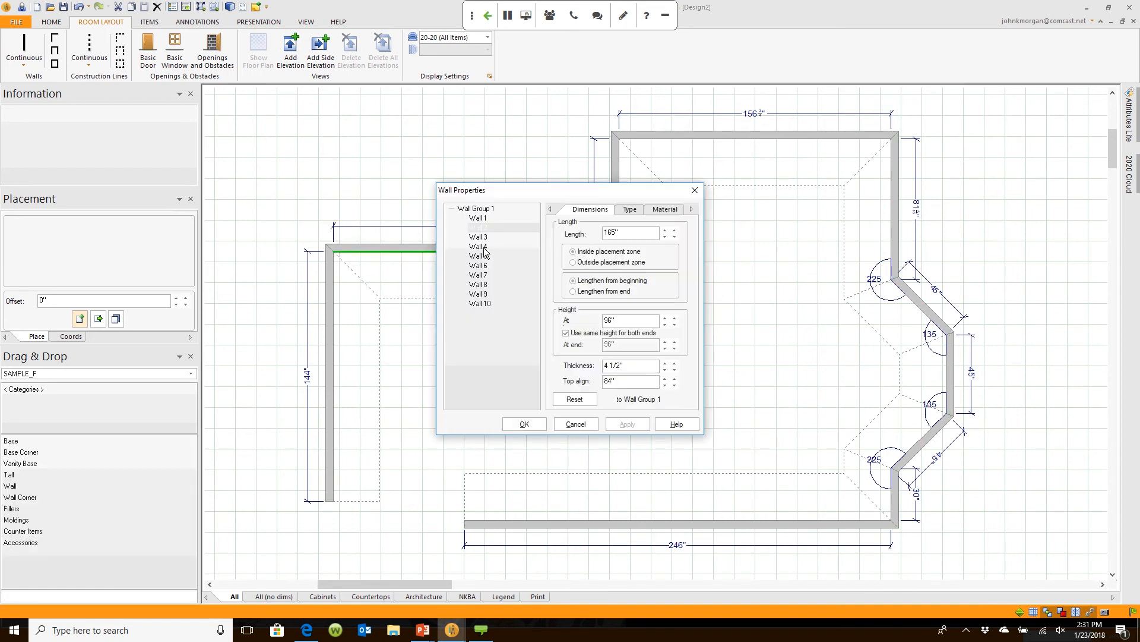
{"action": "left_click", "coordinate": [594, 423]}
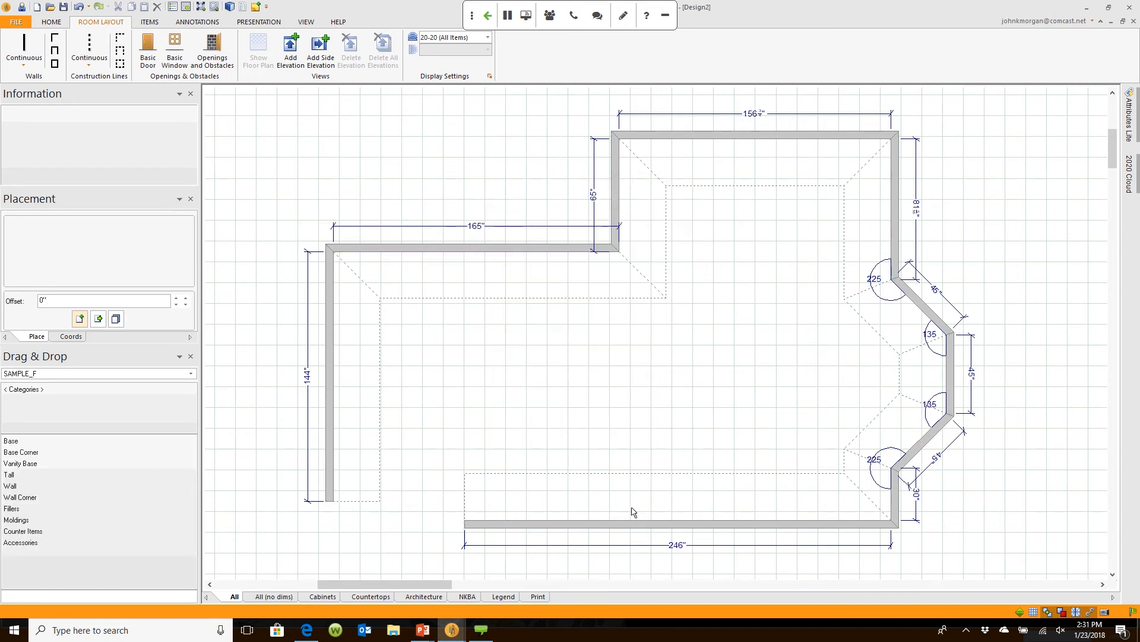
Step: Select all the walls and delete them, leaving an empty grid
{"action": "left_click", "coordinate": [576, 250]}
{"action": "key", "text": "Delete"}
{"action": "scroll", "coordinate": [576, 254], "scroll_direction": "down", "scroll_amount": 2}
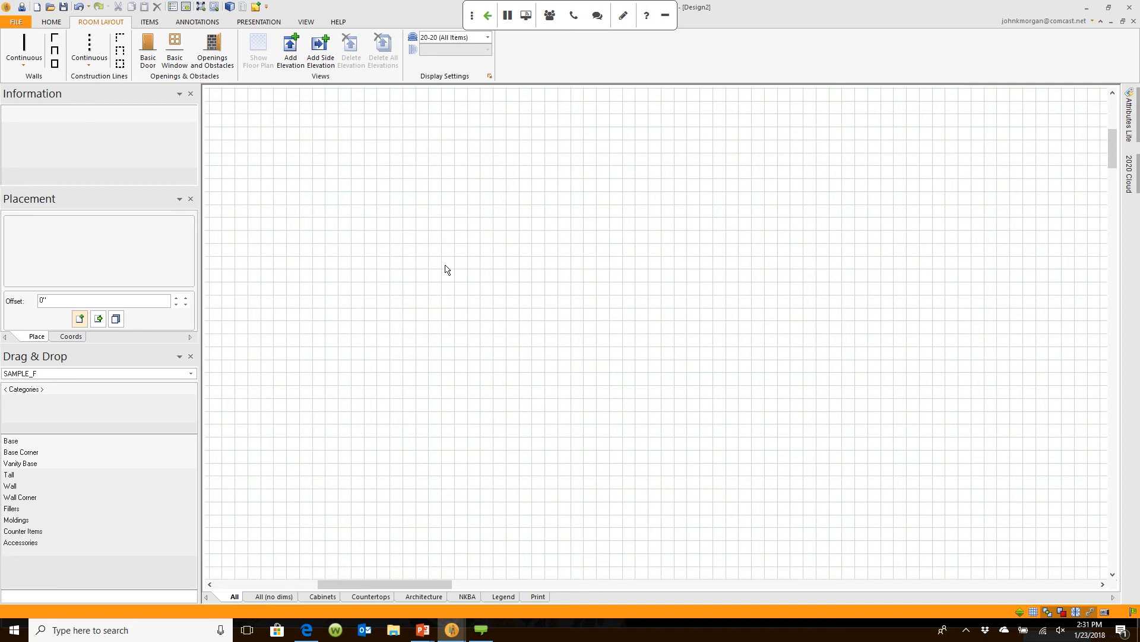
Step: Draw a closed room of four continuous 290" walls starting at the lower left
{"action": "left_click", "coordinate": [24, 43]}
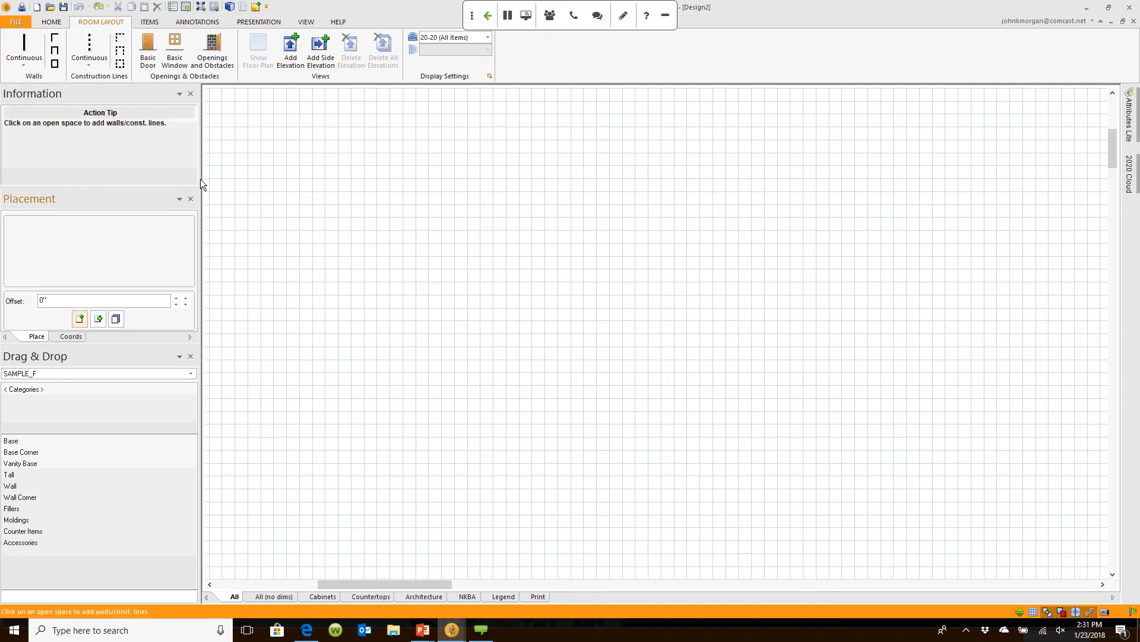
{"action": "left_click", "coordinate": [303, 481]}
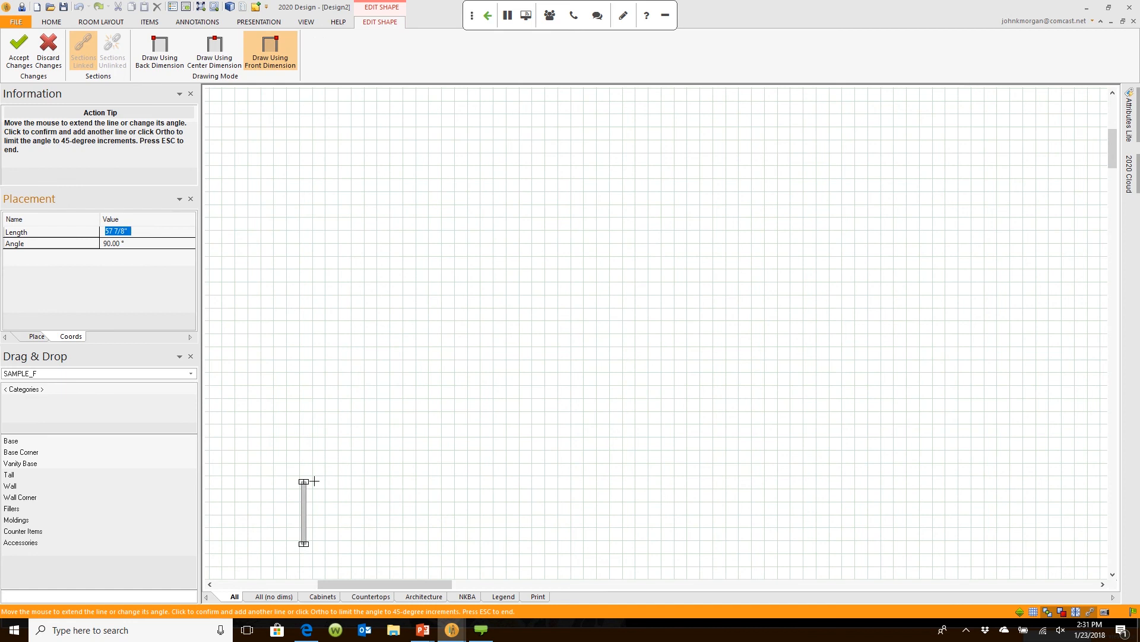
{"action": "type", "text": "290"}
{"action": "key", "text": "Return"}
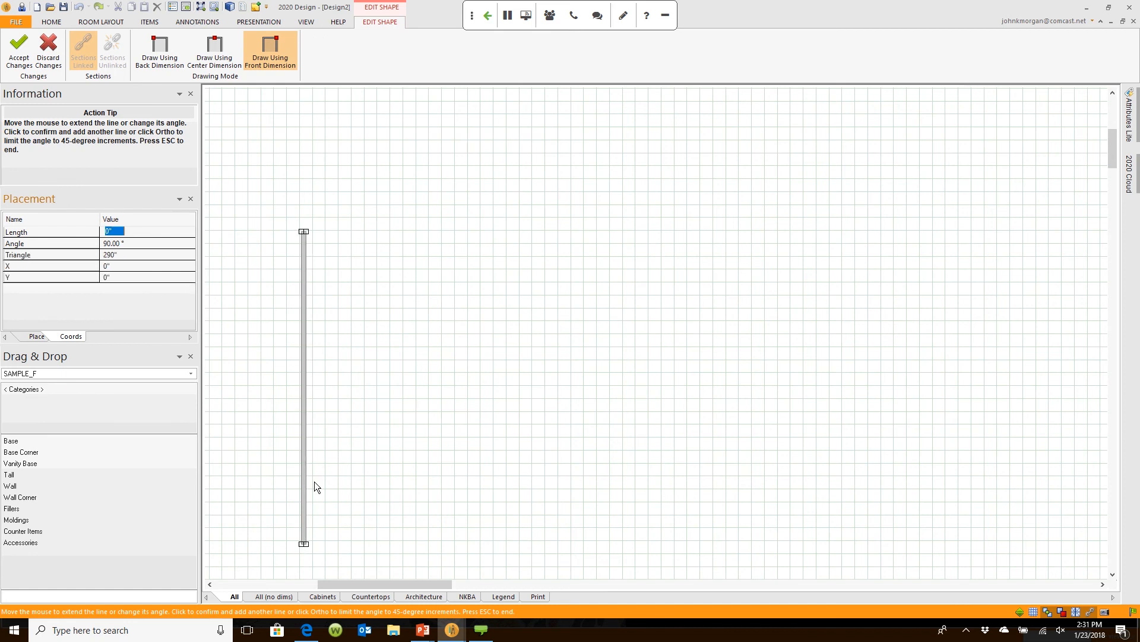
{"action": "type", "text": "290"}
{"action": "key", "text": "Return"}
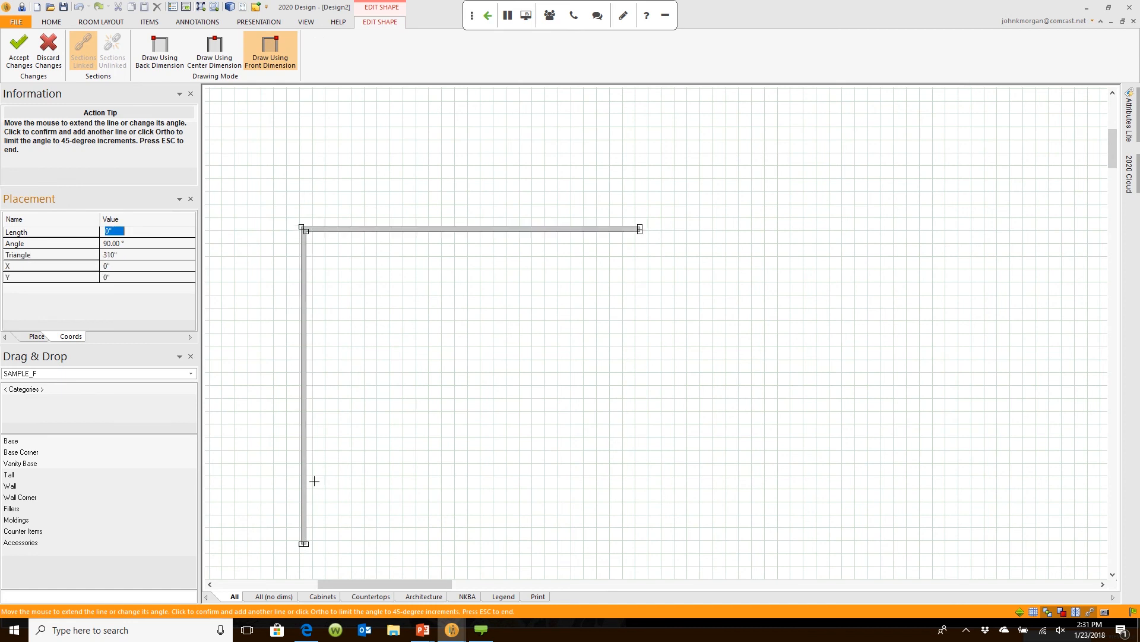
{"action": "type", "text": "290"}
{"action": "key", "text": "Return"}
{"action": "type", "text": "290"}
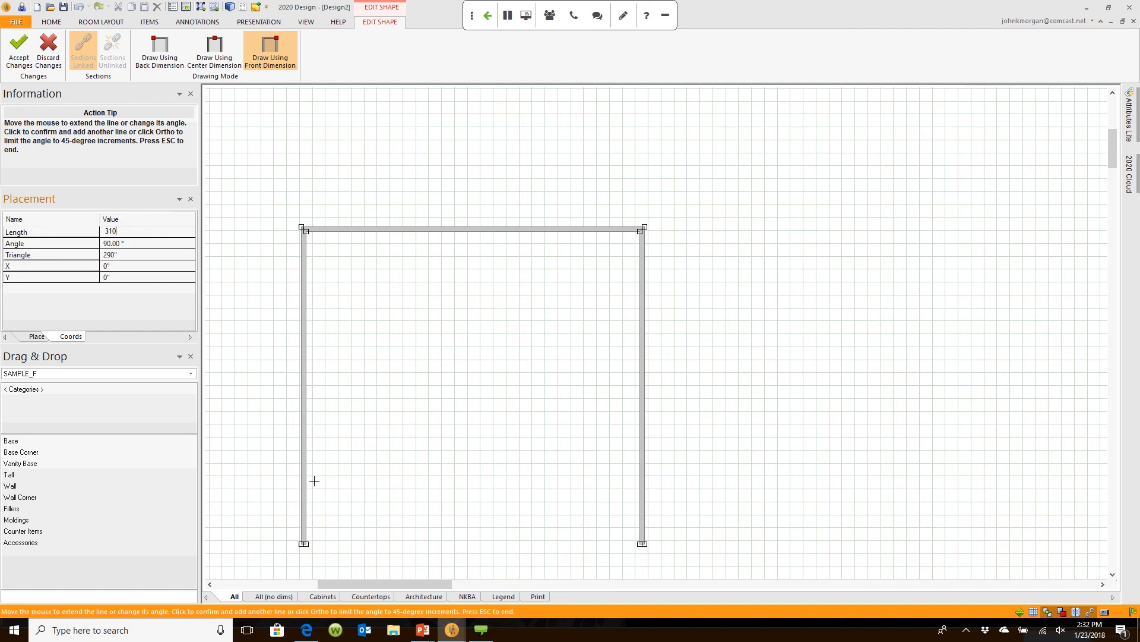
{"action": "key", "text": "Return"}
{"action": "key", "text": "Escape"}
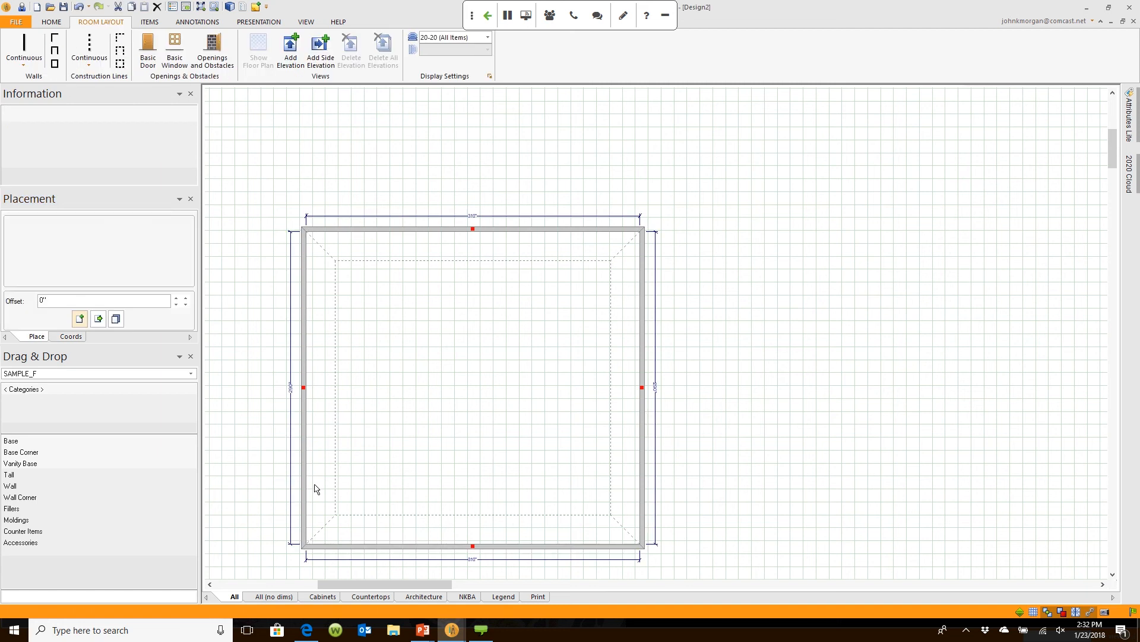
Step: Fit the new room in view and bring up the kitchen 3D rendering window
{"action": "middle_click", "coordinate": [473, 406]}
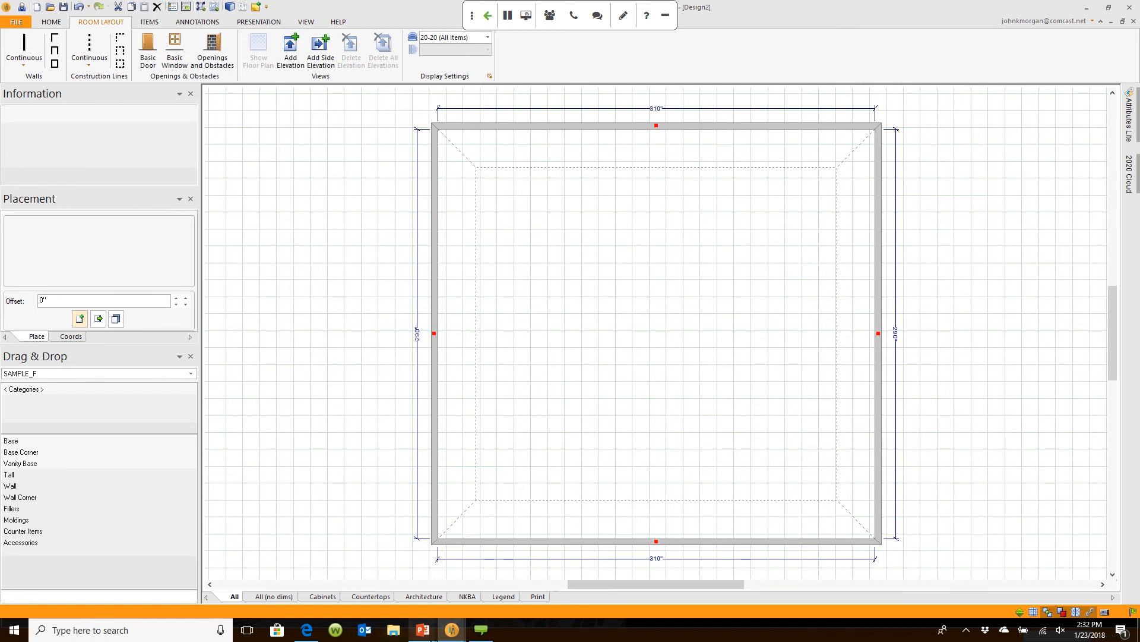
{"action": "mouse_move", "coordinate": [454, 631]}
{"action": "left_click", "coordinate": [494, 577]}
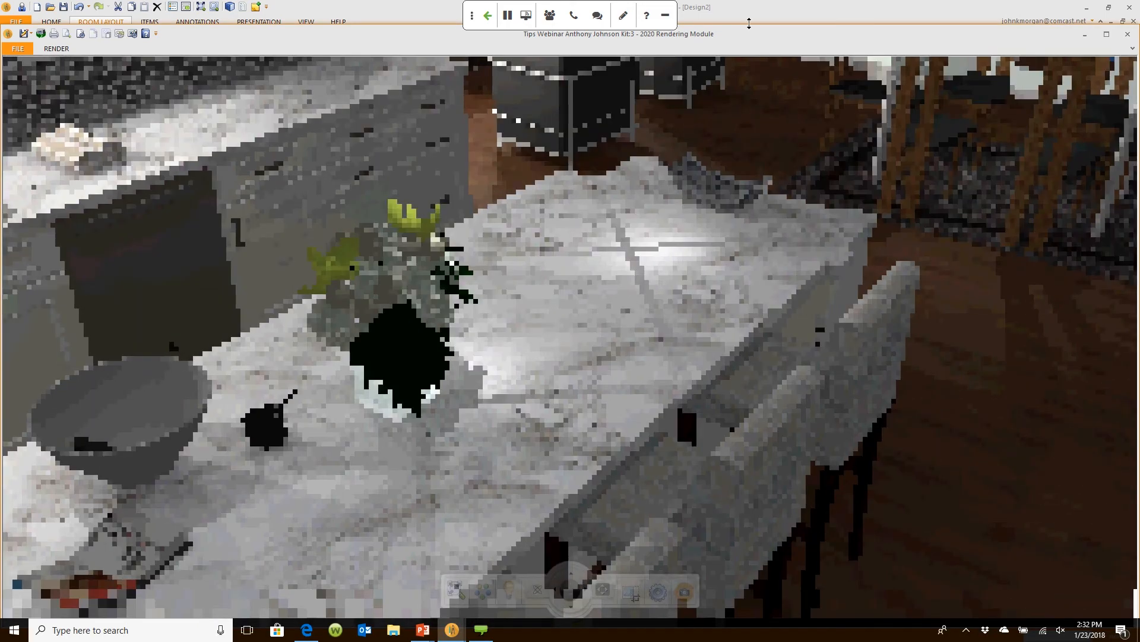
Step: Inspect the empty room in the Design2 3D rendering from a low angle, then return to the floor plan
{"action": "left_click", "coordinate": [750, 14]}
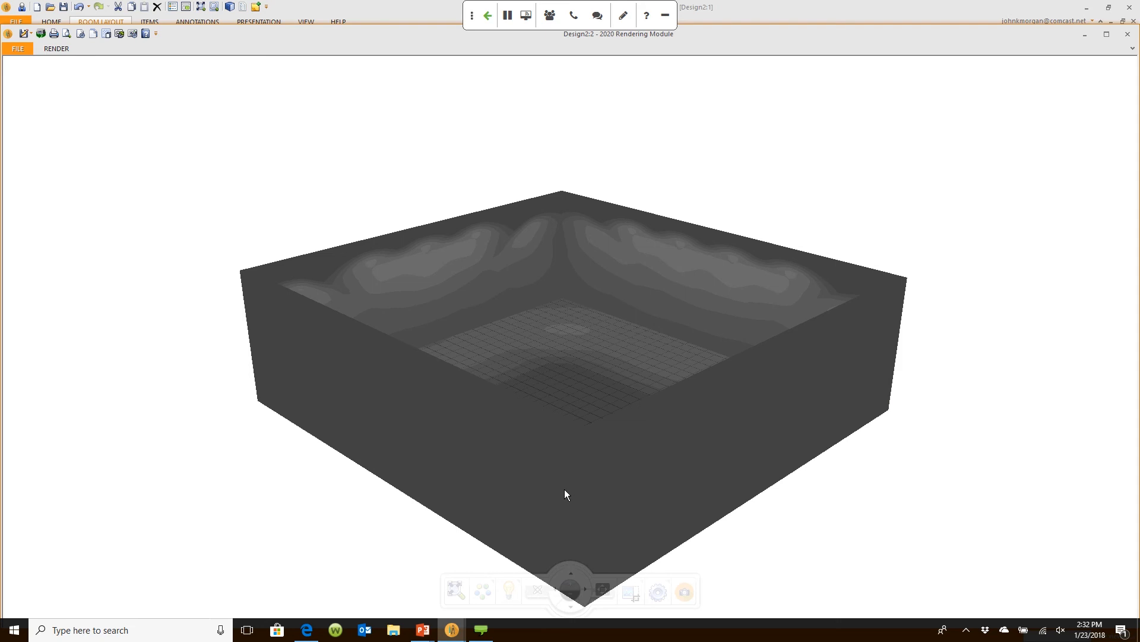
{"action": "left_click_drag", "start_coordinate": [565, 490], "coordinate": [631, 480]}
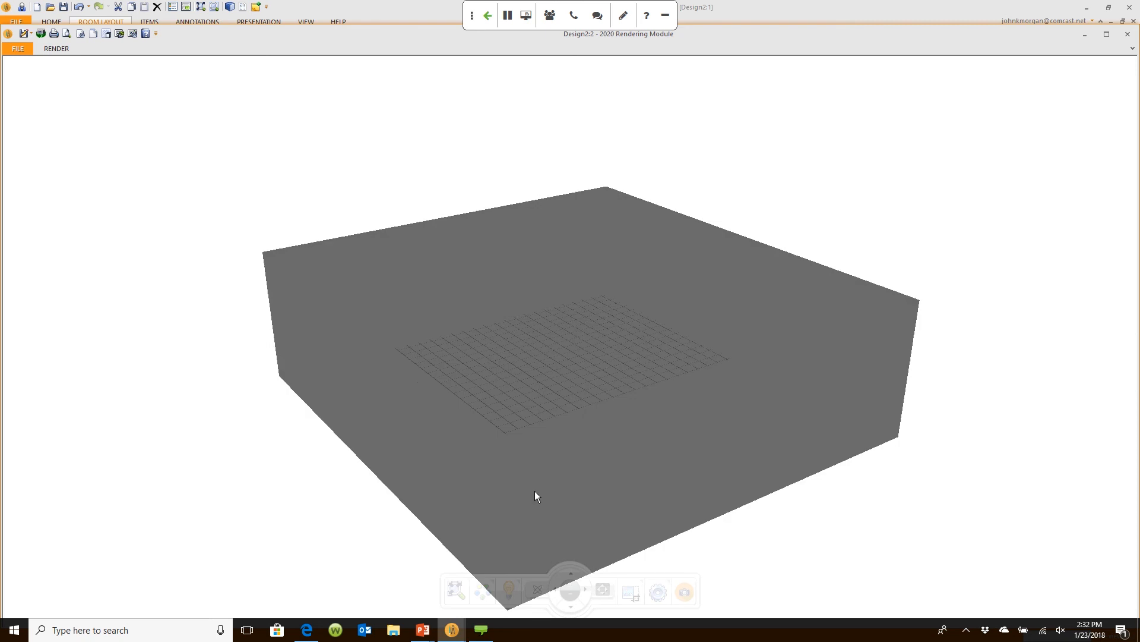
{"action": "scroll", "coordinate": [534, 491], "scroll_direction": "up", "scroll_amount": 2}
{"action": "scroll", "coordinate": [524, 483], "scroll_direction": "up", "scroll_amount": 5}
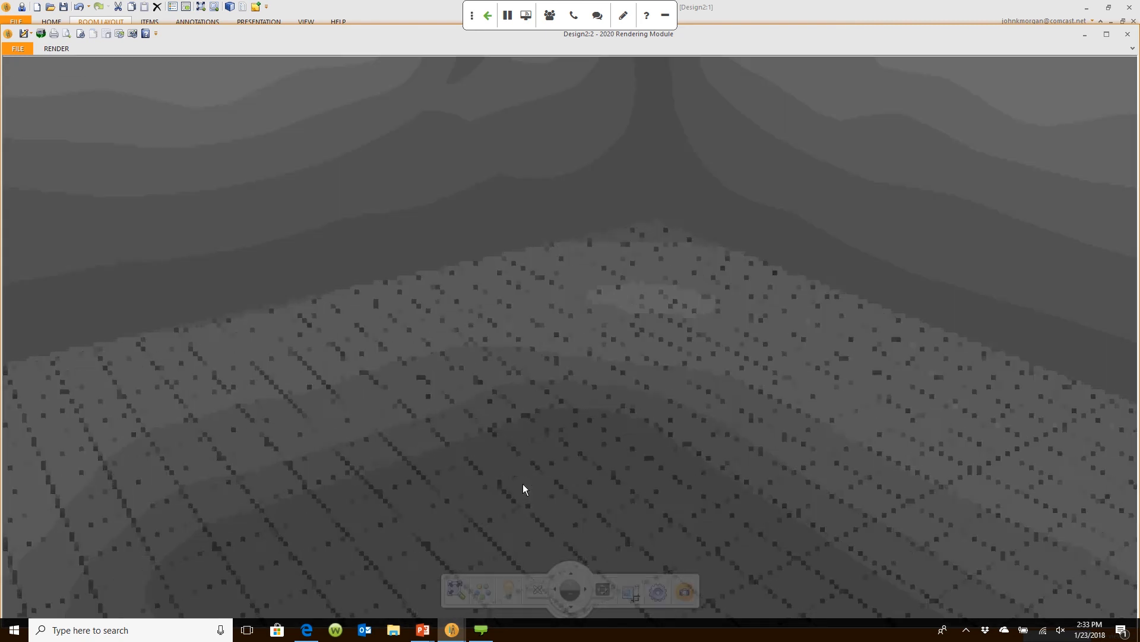
{"action": "left_click_drag", "start_coordinate": [523, 483], "coordinate": [519, 451]}
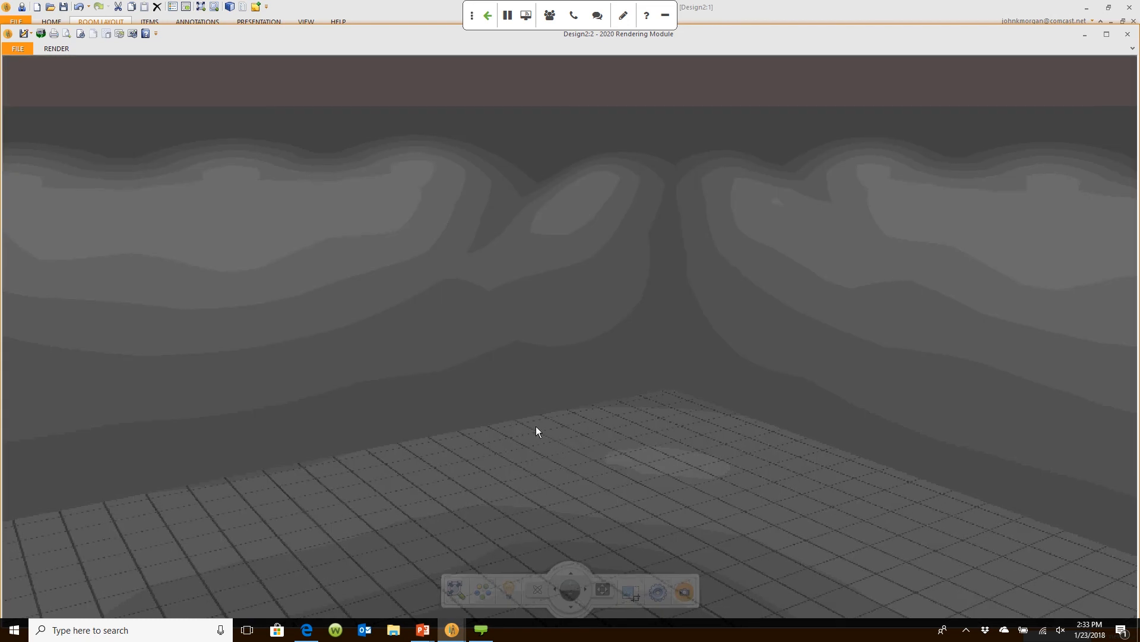
{"action": "left_click", "coordinate": [800, 19]}
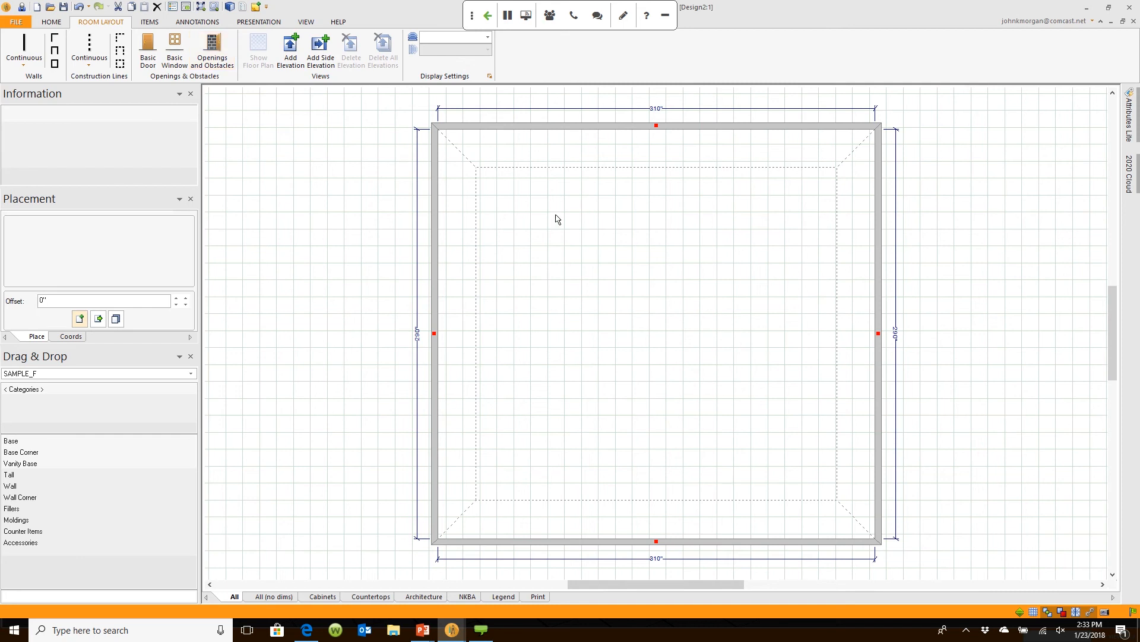
Step: Check the left wall's details and pick the Basic Window tool
{"action": "left_click", "coordinate": [463, 259]}
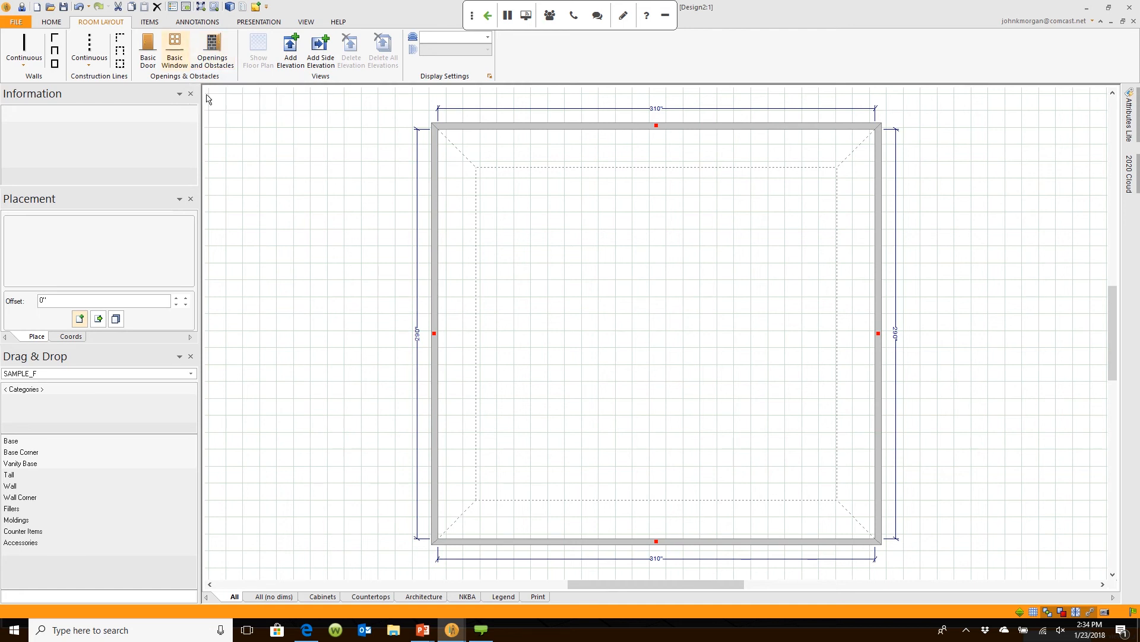
{"action": "left_click", "coordinate": [185, 49]}
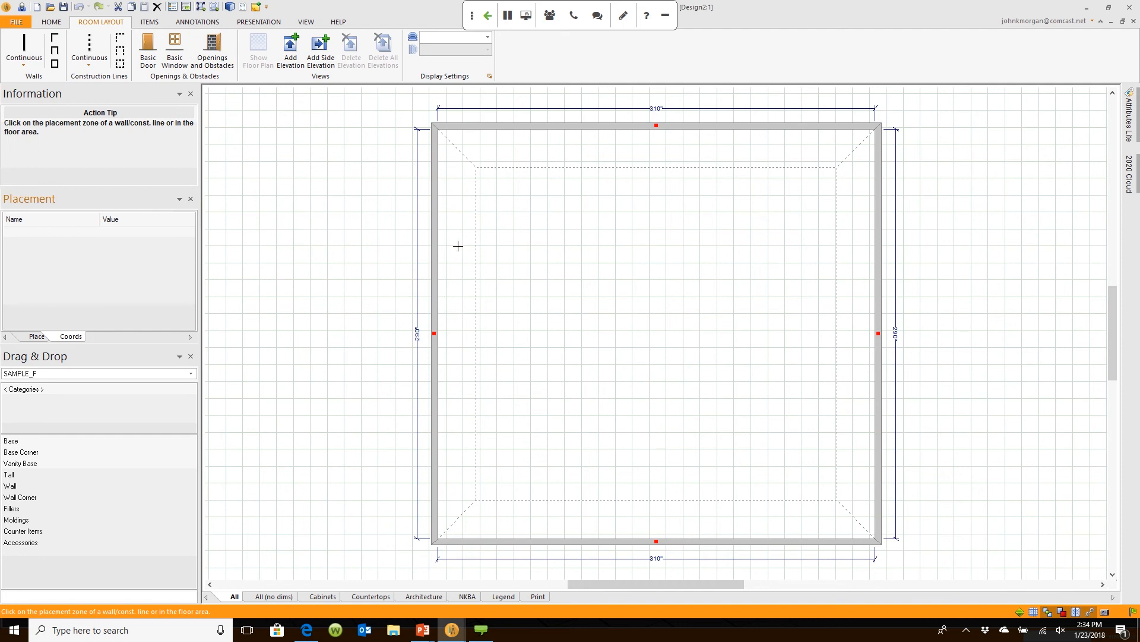
Step: Target the left wall for the window and set its Height to 42 in Attributes
{"action": "left_click", "coordinate": [593, 372]}
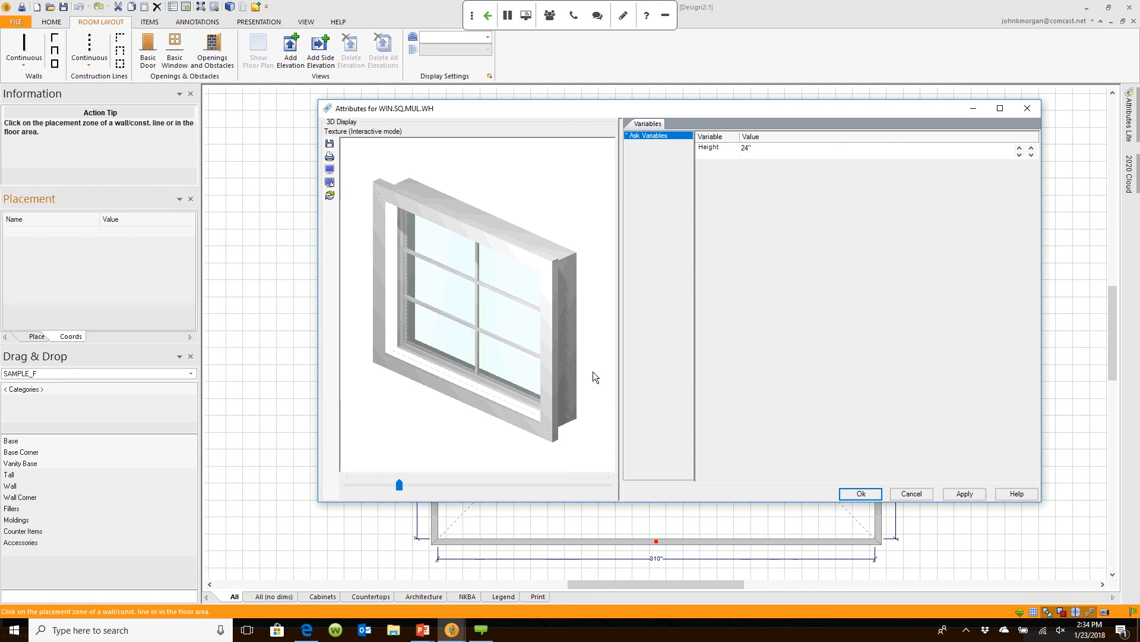
{"action": "mouse_move", "coordinate": [570, 346]}
{"action": "left_mouse_down"}
{"action": "mouse_move", "coordinate": [570, 321]}
{"action": "mouse_move", "coordinate": [588, 339]}
{"action": "mouse_move", "coordinate": [578, 349]}
{"action": "left_mouse_up"}
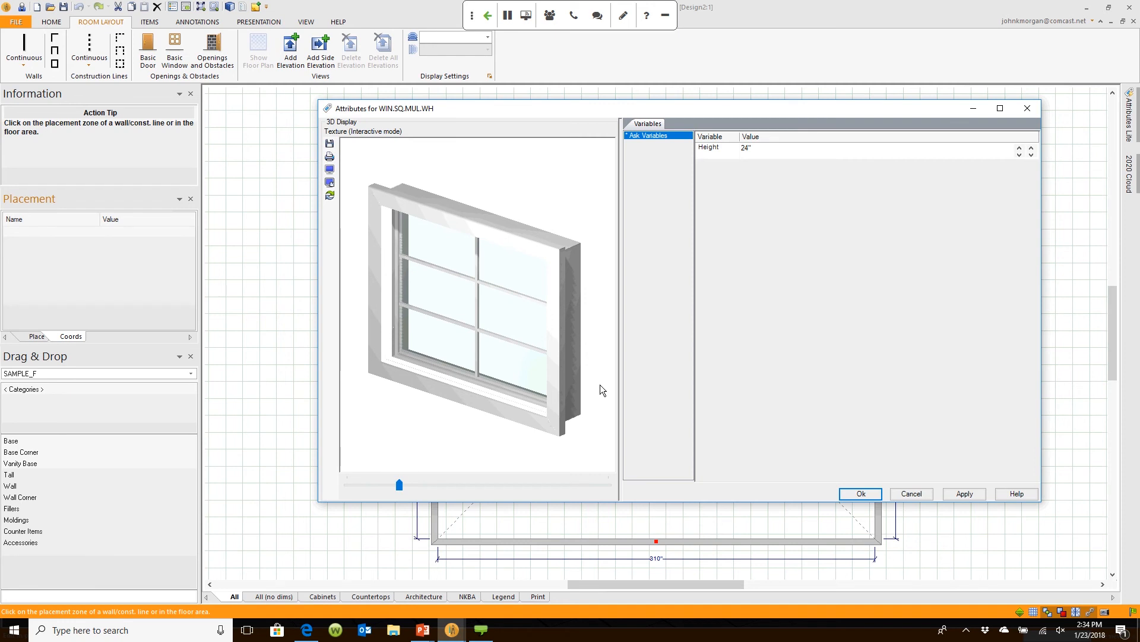
{"action": "left_click_drag", "start_coordinate": [600, 386], "coordinate": [576, 361]}
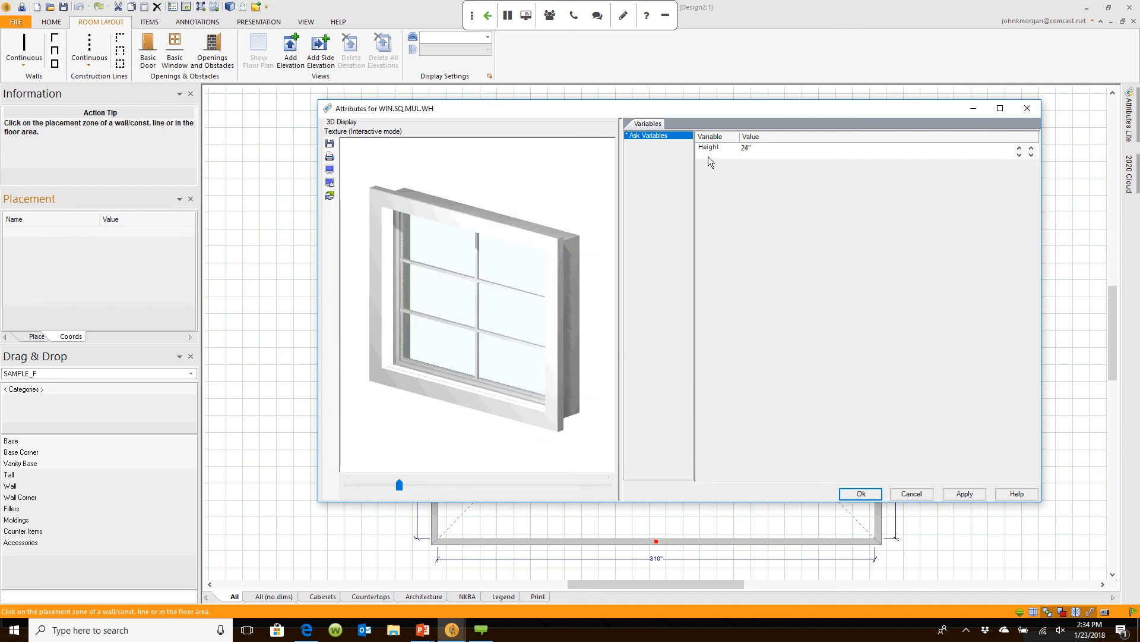
{"action": "left_click", "coordinate": [739, 148]}
{"action": "type", "text": "42"}
{"action": "left_click", "coordinate": [875, 492]}
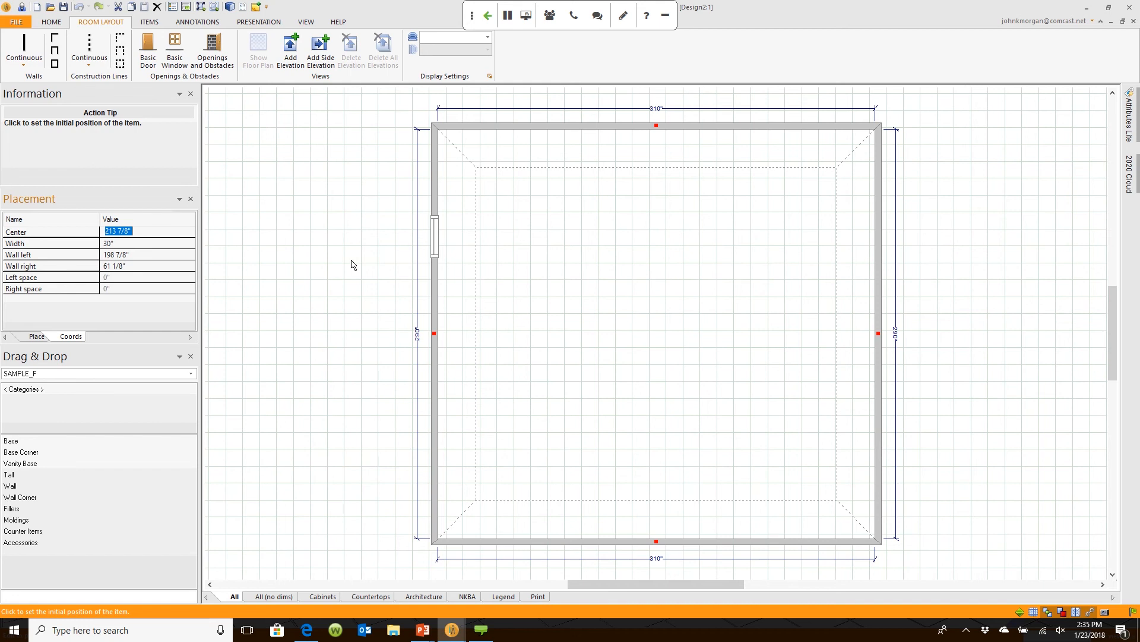
Step: Set the window's Width to 42 and its Wall left distance to 191.5
{"action": "key", "text": "Tab"}
{"action": "key", "text": "Tab"}
{"action": "key", "text": "Tab"}
{"action": "key", "text": "Tab"}
{"action": "key", "text": "Tab"}
{"action": "key", "text": "Tab"}
{"action": "key", "text": "Tab"}
{"action": "key", "text": "Tab"}
{"action": "key", "text": "Tab"}
{"action": "key", "text": "Tab"}
{"action": "key", "text": "Tab"}
{"action": "key", "text": "Tab"}
{"action": "key", "text": "Tab"}
{"action": "type", "text": "42"}
{"action": "key", "text": "Tab"}
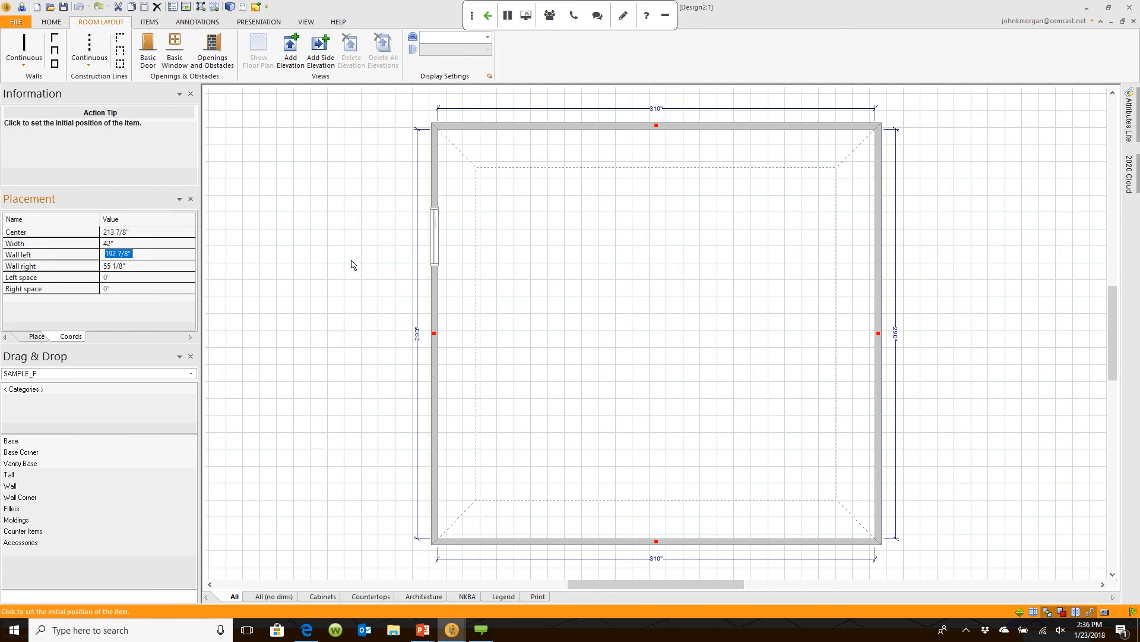
{"action": "type", "text": "191.5"}
Step: Commit the 191.5" wall-left distance and recentre the whole room on the floor plan
{"action": "key", "text": "Return"}
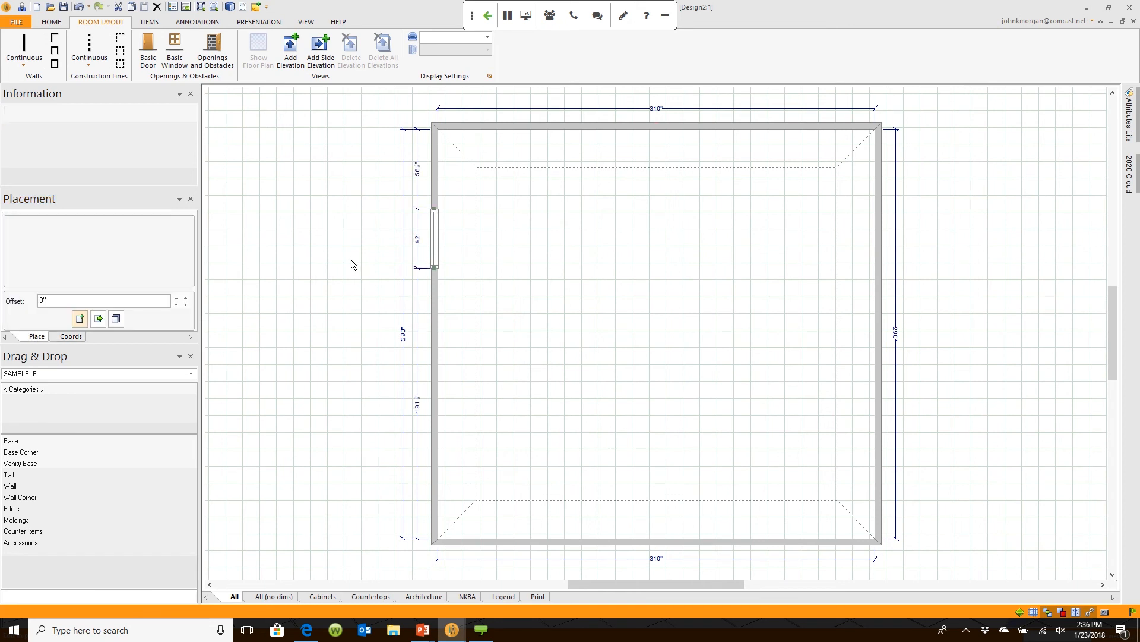
{"action": "scroll", "coordinate": [506, 392], "scroll_direction": "up", "scroll_amount": 3}
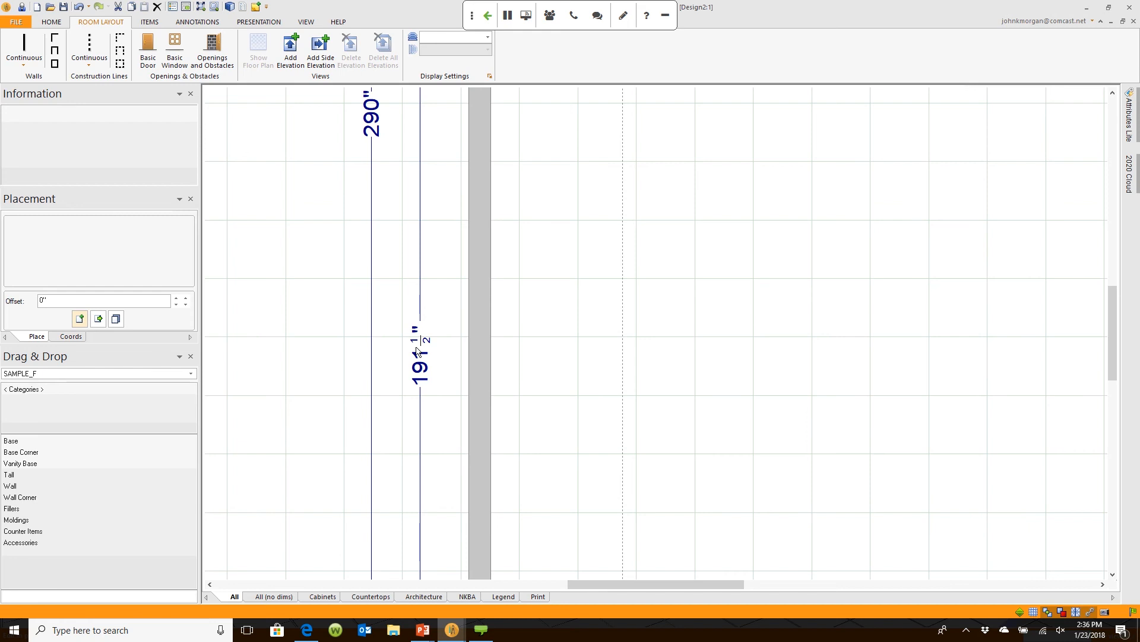
{"action": "scroll", "coordinate": [416, 347], "scroll_direction": "down", "scroll_amount": 3}
{"action": "middle_click_drag", "start_coordinate": [514, 194], "coordinate": [468, 404]}
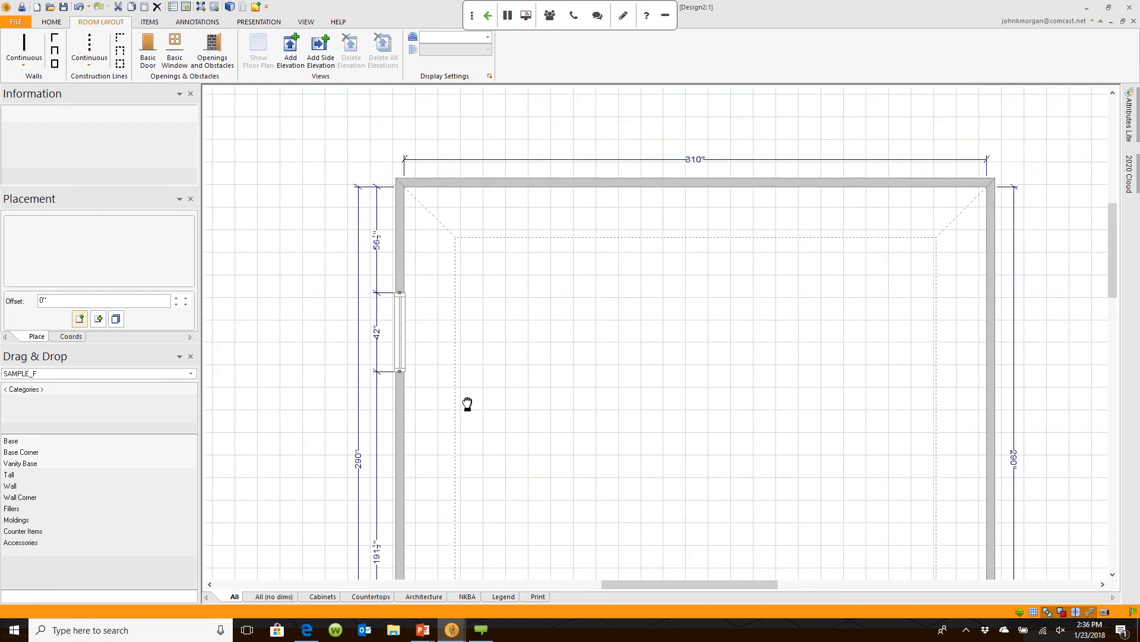
{"action": "scroll", "coordinate": [404, 294], "scroll_direction": "up", "scroll_amount": 2}
{"action": "scroll", "coordinate": [393, 228], "scroll_direction": "down", "scroll_amount": 1}
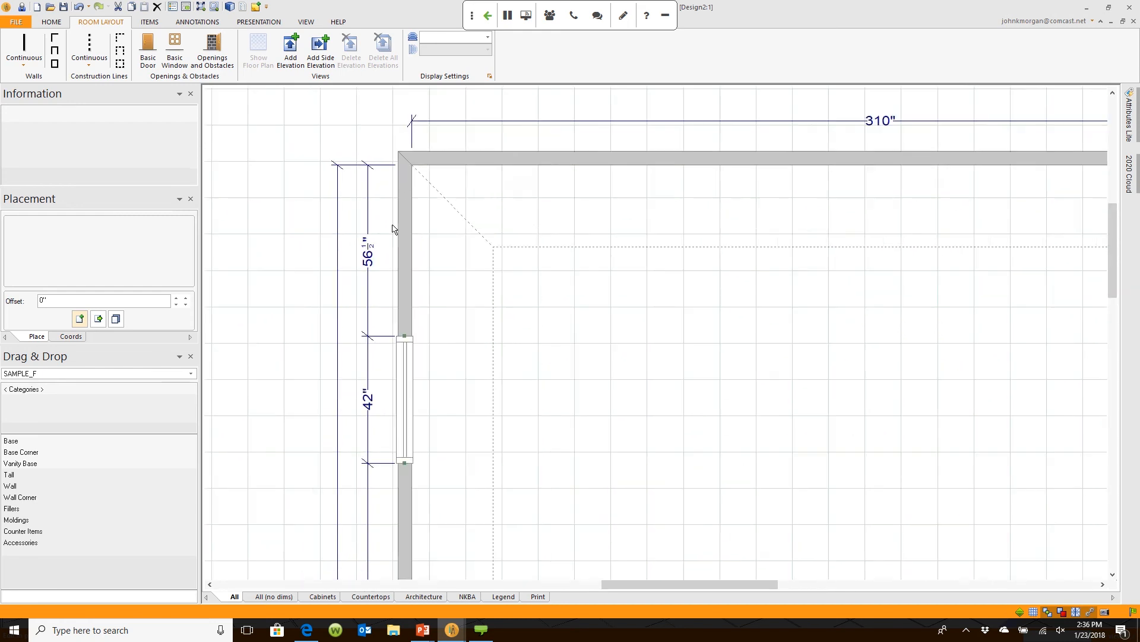
{"action": "scroll", "coordinate": [392, 228], "scroll_direction": "down", "scroll_amount": 2}
{"action": "middle_click_drag", "start_coordinate": [573, 369], "coordinate": [563, 279]}
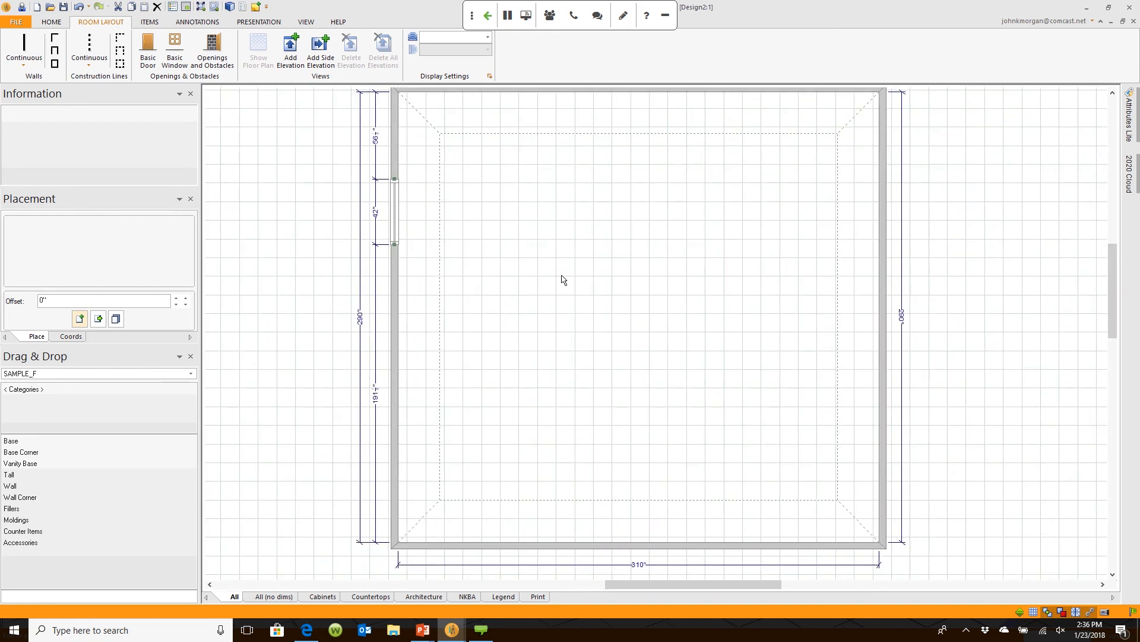
{"action": "mouse_move", "coordinate": [452, 630]}
{"action": "left_click", "coordinate": [553, 568]}
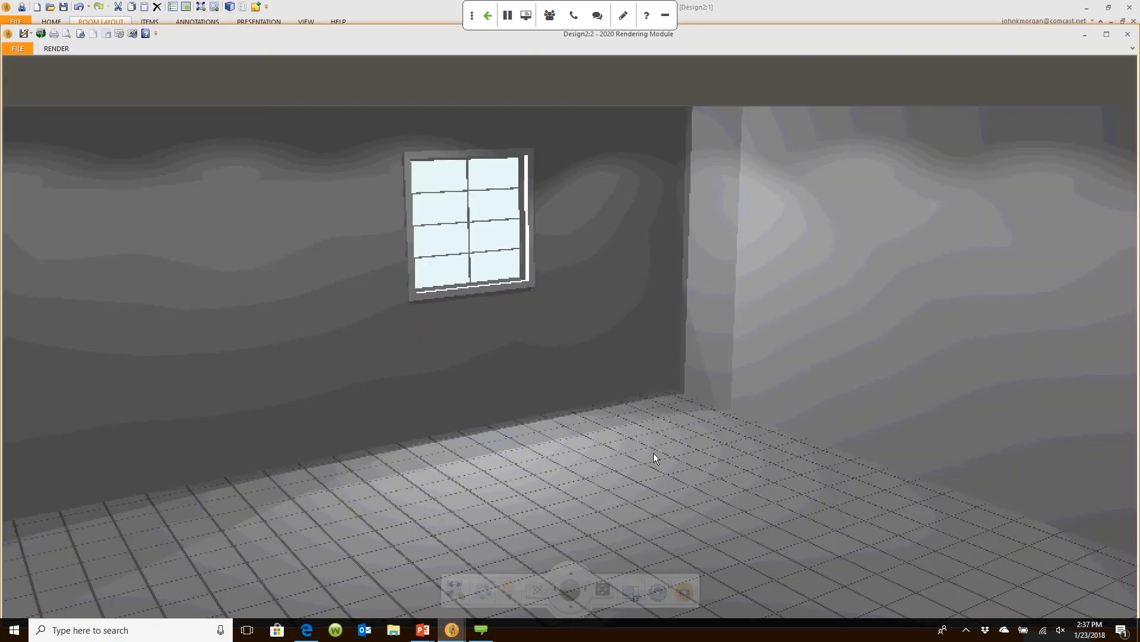
{"action": "left_click", "coordinate": [810, 12]}
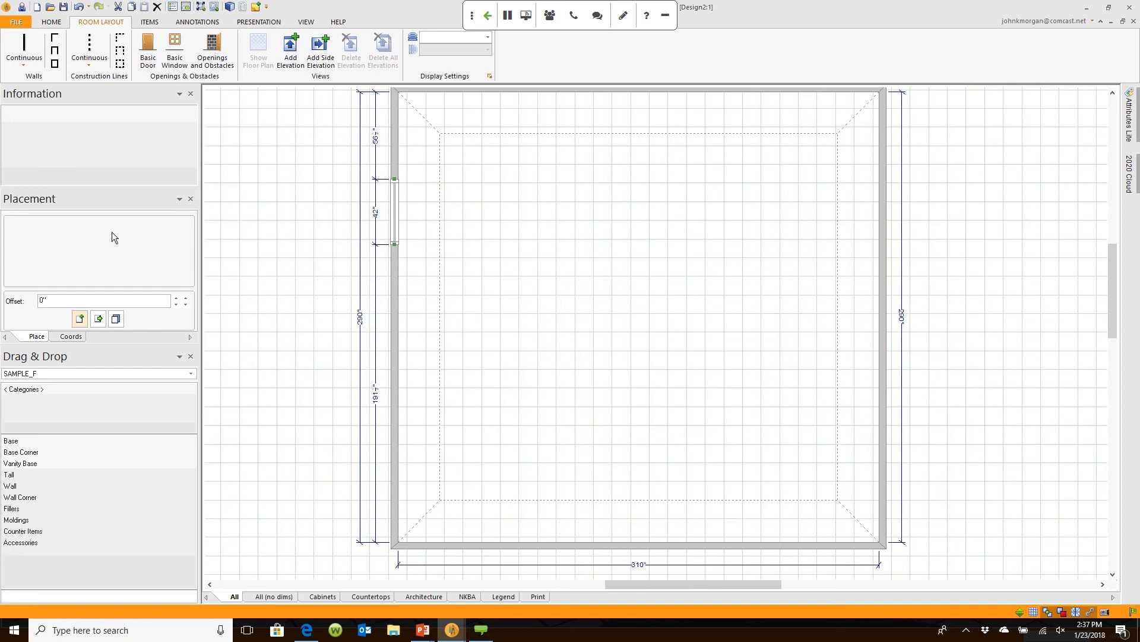
{"action": "scroll", "coordinate": [676, 284], "scroll_direction": "down", "scroll_amount": 1}
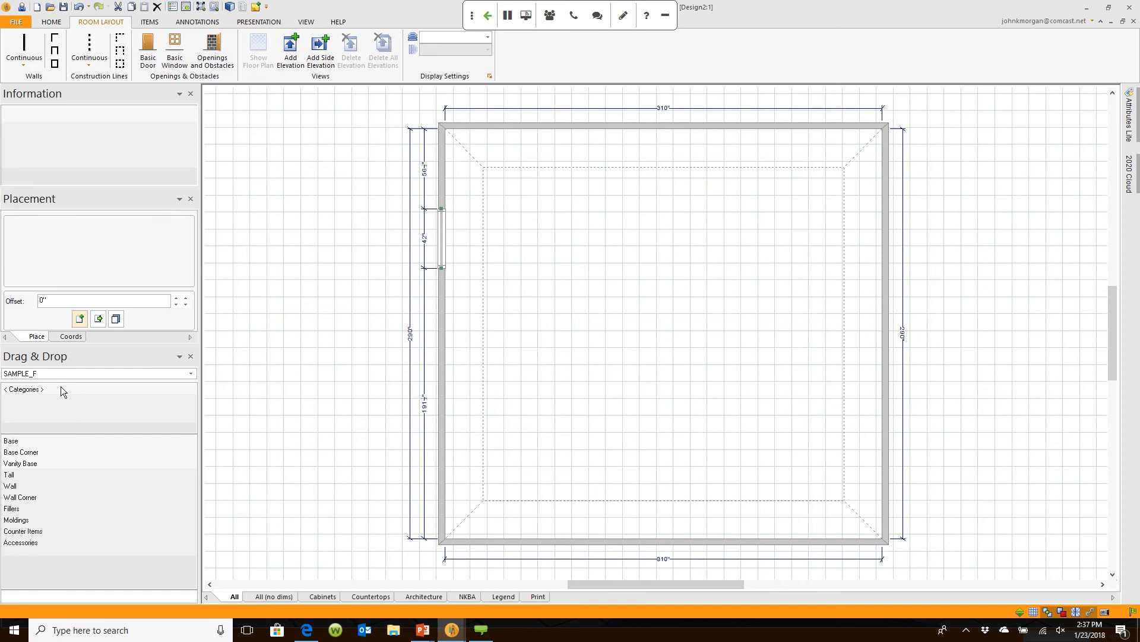
{"action": "left_click", "coordinate": [191, 375]}
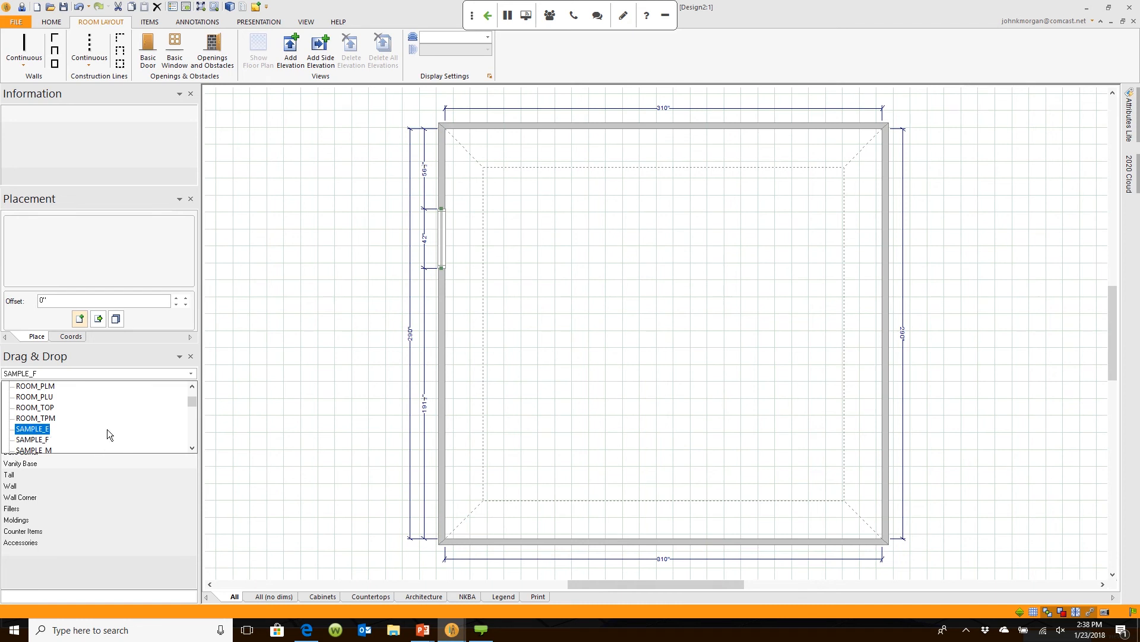
{"action": "key", "text": "Down"}
{"action": "key", "text": "Down"}
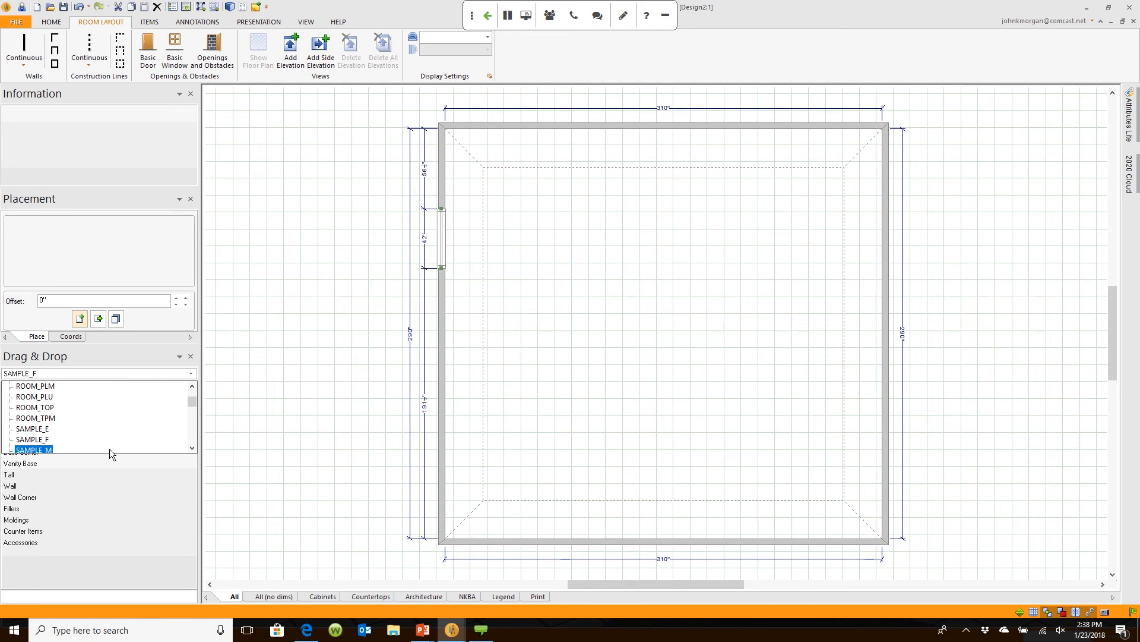
{"action": "left_click", "coordinate": [114, 442]}
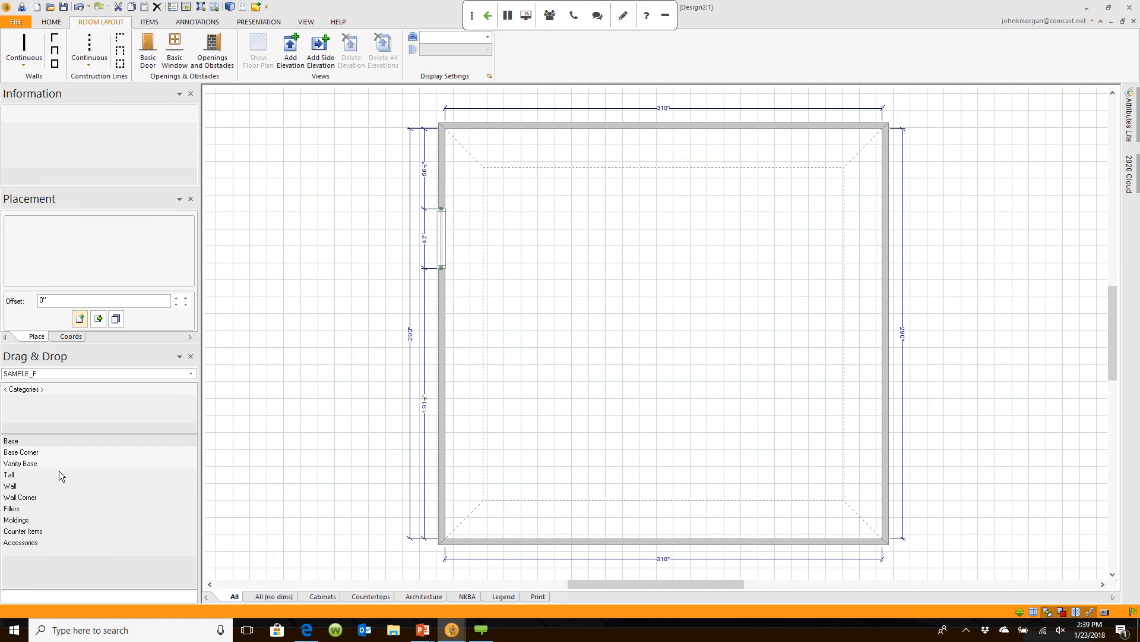
Step: Choose SB36 from Base > Sink Base > Sink Base Standard and place it on the left wall by the window
{"action": "left_click", "coordinate": [45, 440]}
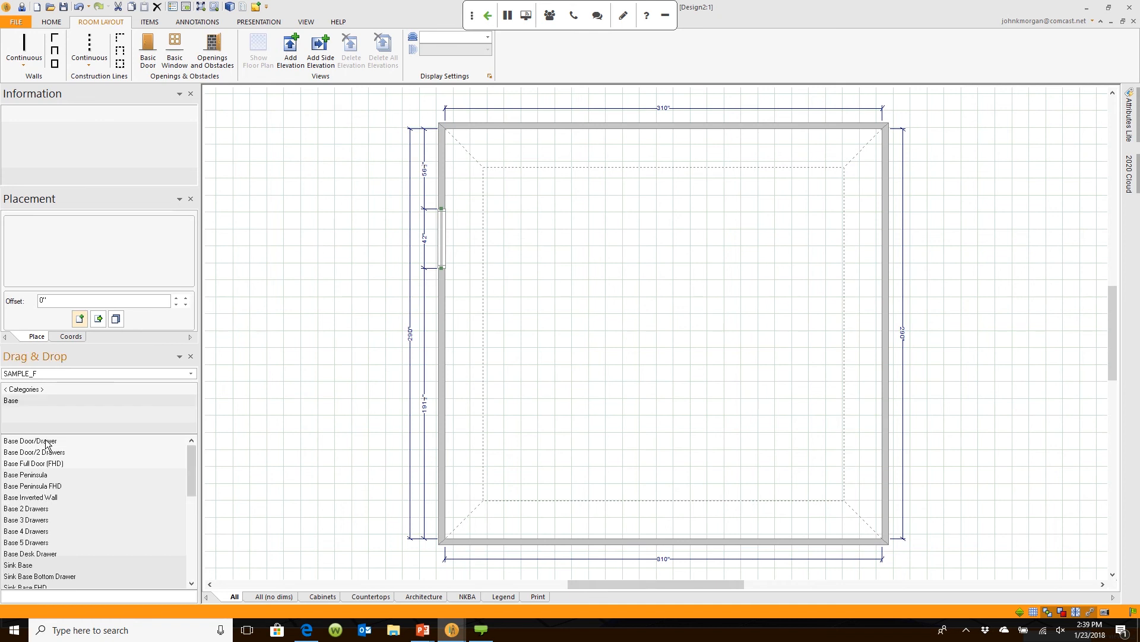
{"action": "left_click", "coordinate": [18, 565]}
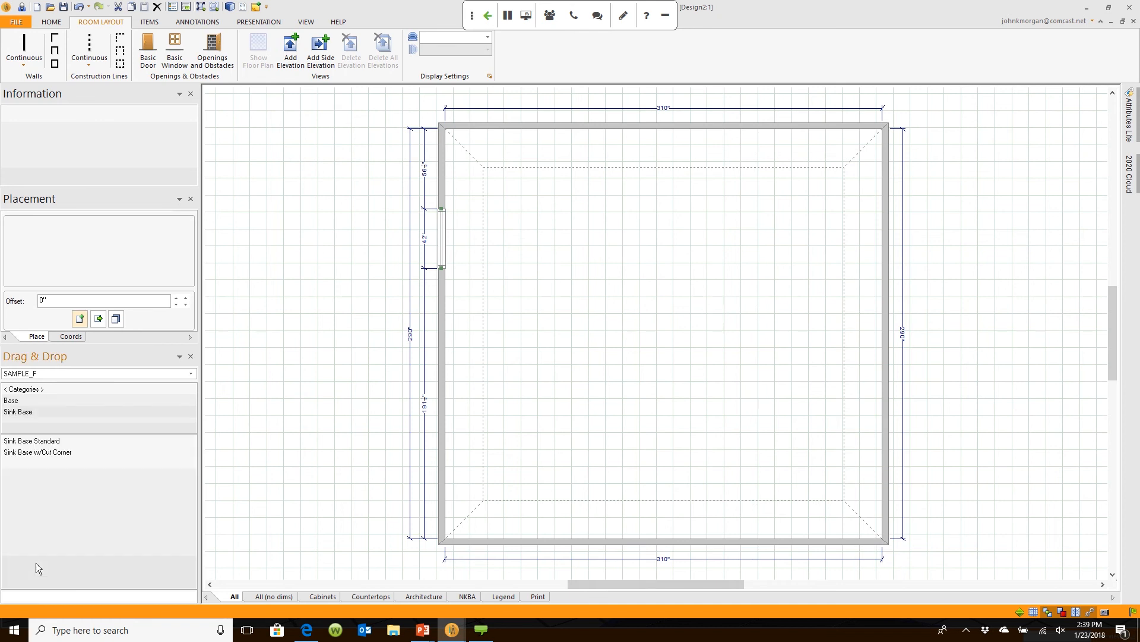
{"action": "left_click", "coordinate": [53, 441]}
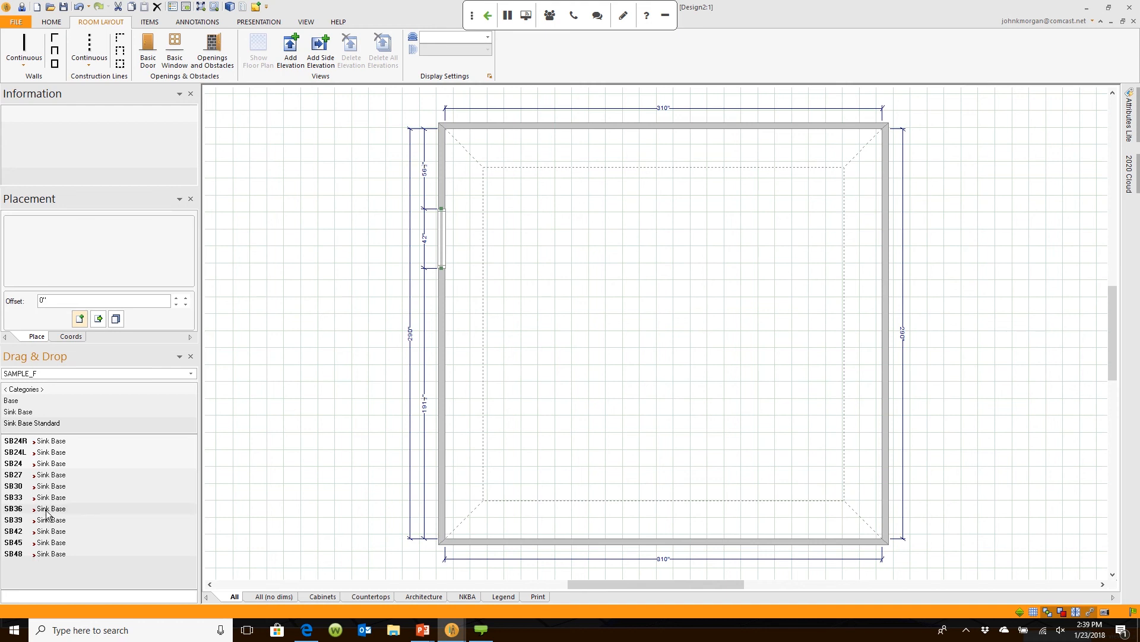
{"action": "left_click", "coordinate": [76, 506]}
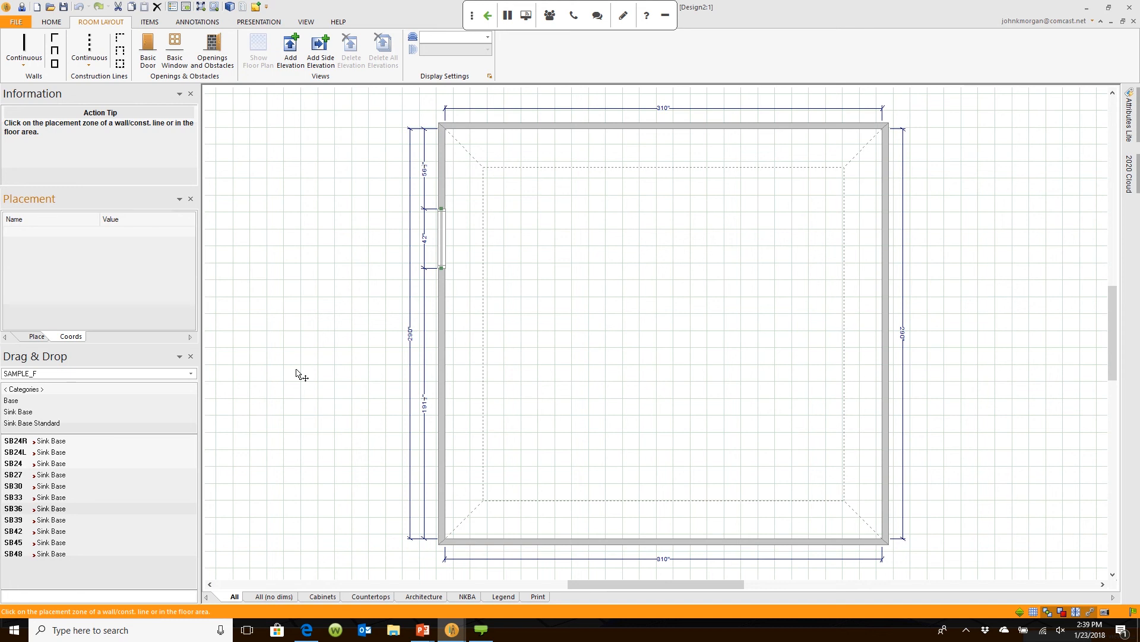
{"action": "left_click", "coordinate": [458, 241]}
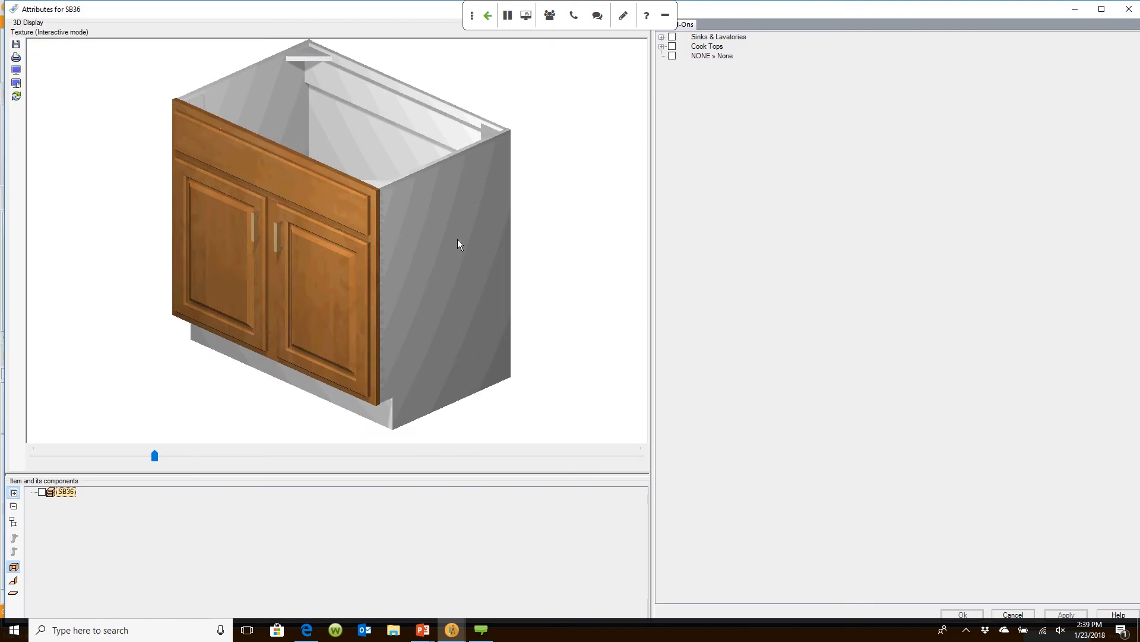
Step: Fit the SB36 with the 33" Kohler 1-1/2 tub sink KOH.33-11/2TB2 and accept it
{"action": "left_click_drag", "start_coordinate": [457, 238], "coordinate": [363, 338]}
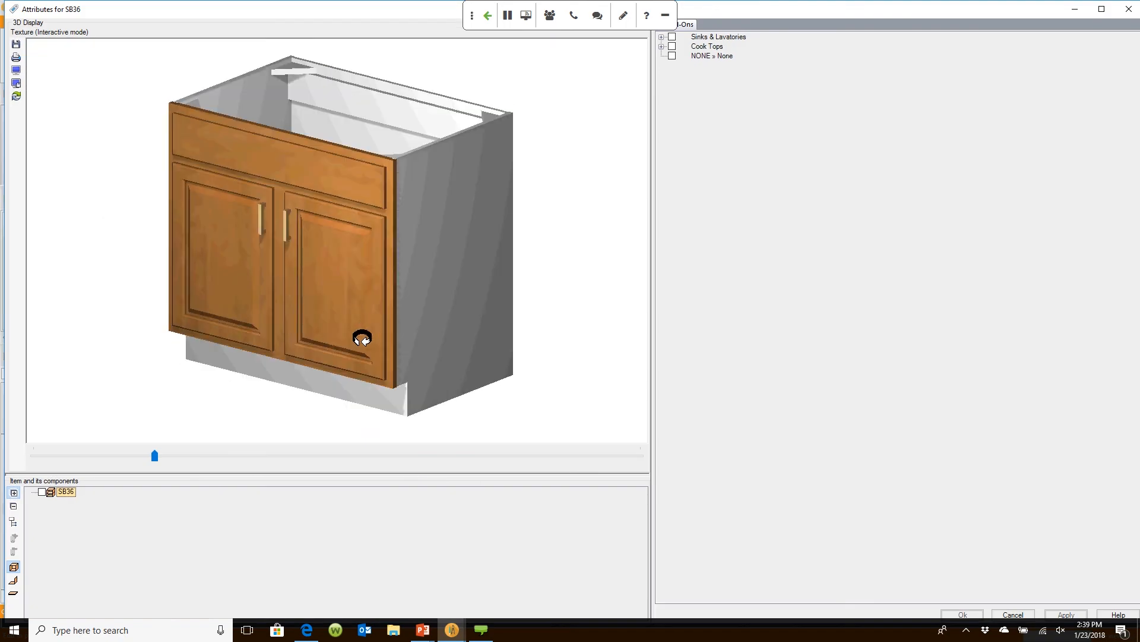
{"action": "left_click", "coordinate": [661, 37]}
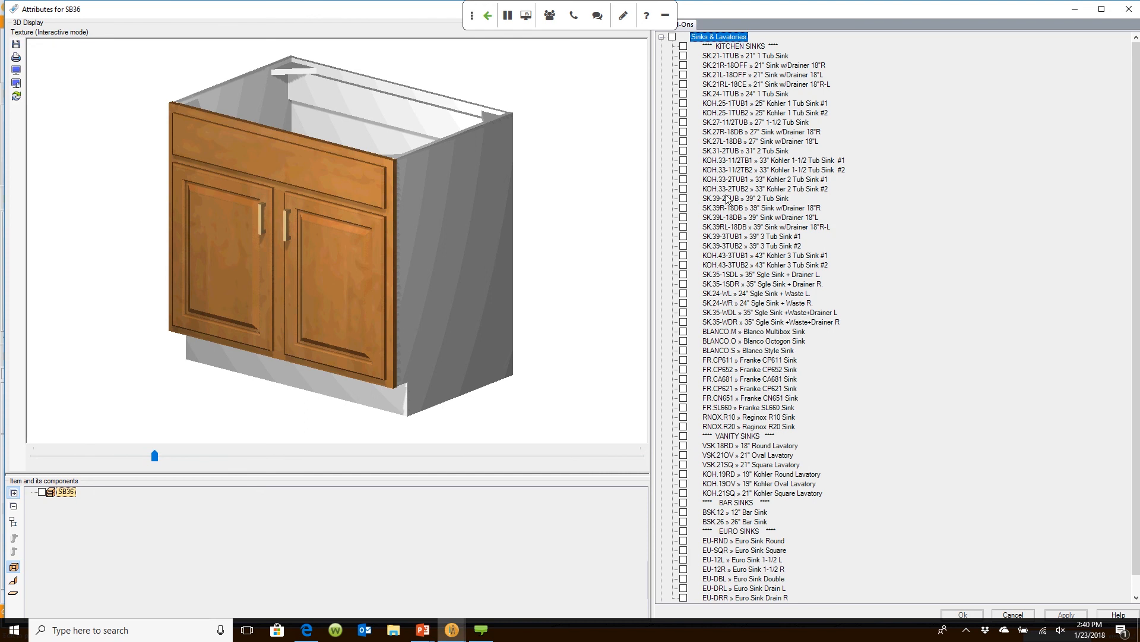
{"action": "left_click", "coordinate": [683, 170]}
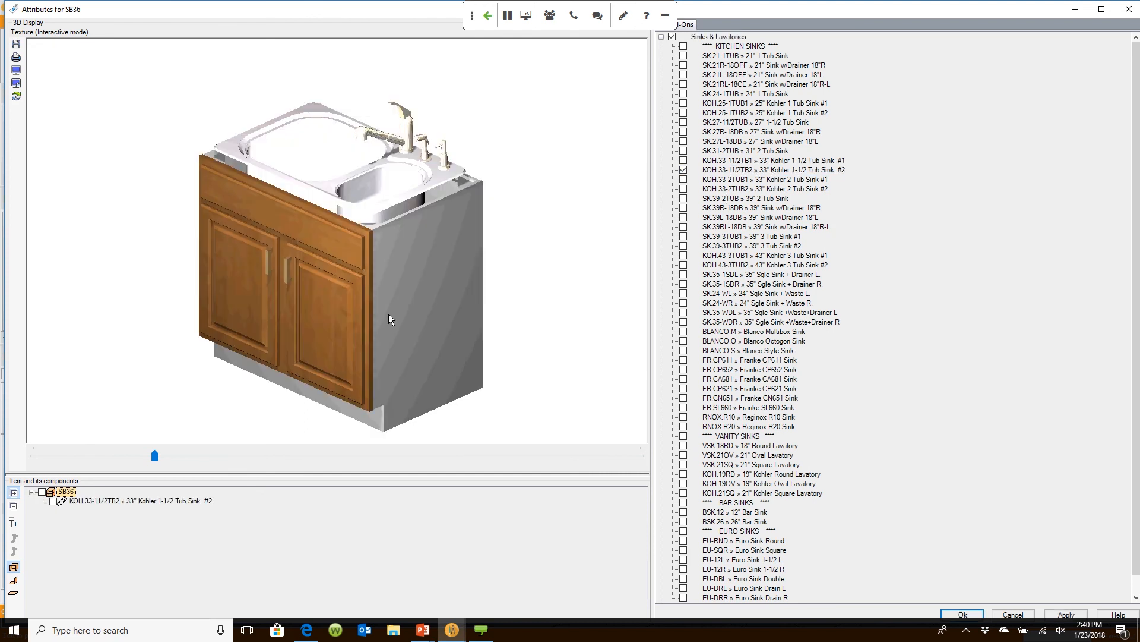
{"action": "mouse_move", "coordinate": [386, 320]}
{"action": "left_mouse_down"}
{"action": "mouse_move", "coordinate": [428, 297]}
{"action": "mouse_move", "coordinate": [463, 321]}
{"action": "mouse_move", "coordinate": [387, 331]}
{"action": "mouse_move", "coordinate": [397, 310]}
{"action": "mouse_move", "coordinate": [375, 316]}
{"action": "left_mouse_up"}
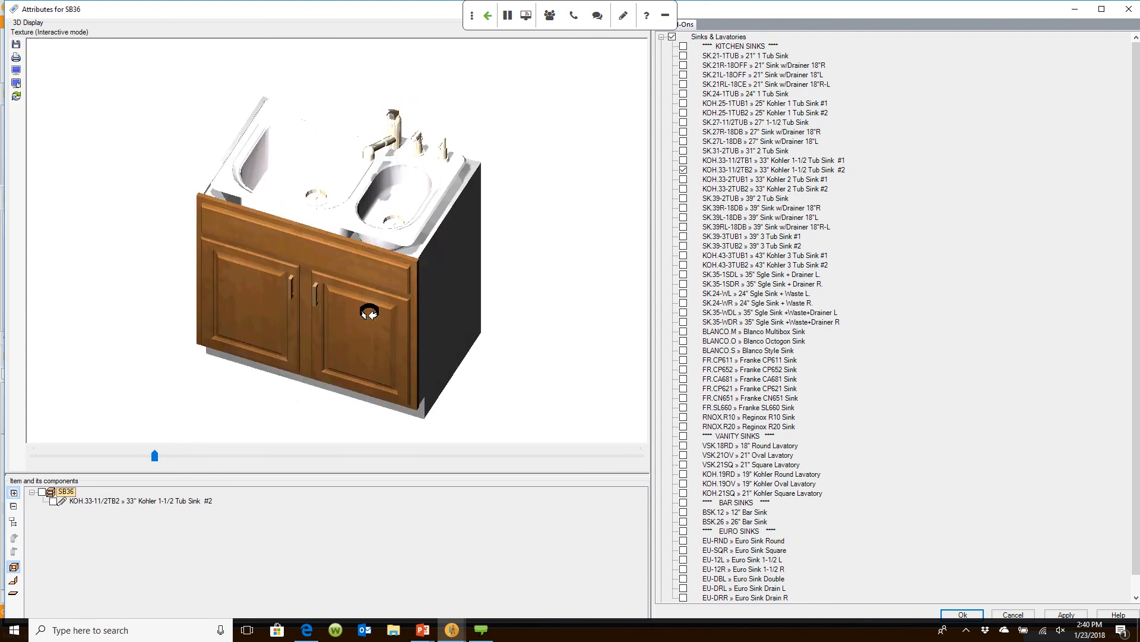
{"action": "left_click", "coordinate": [961, 614]}
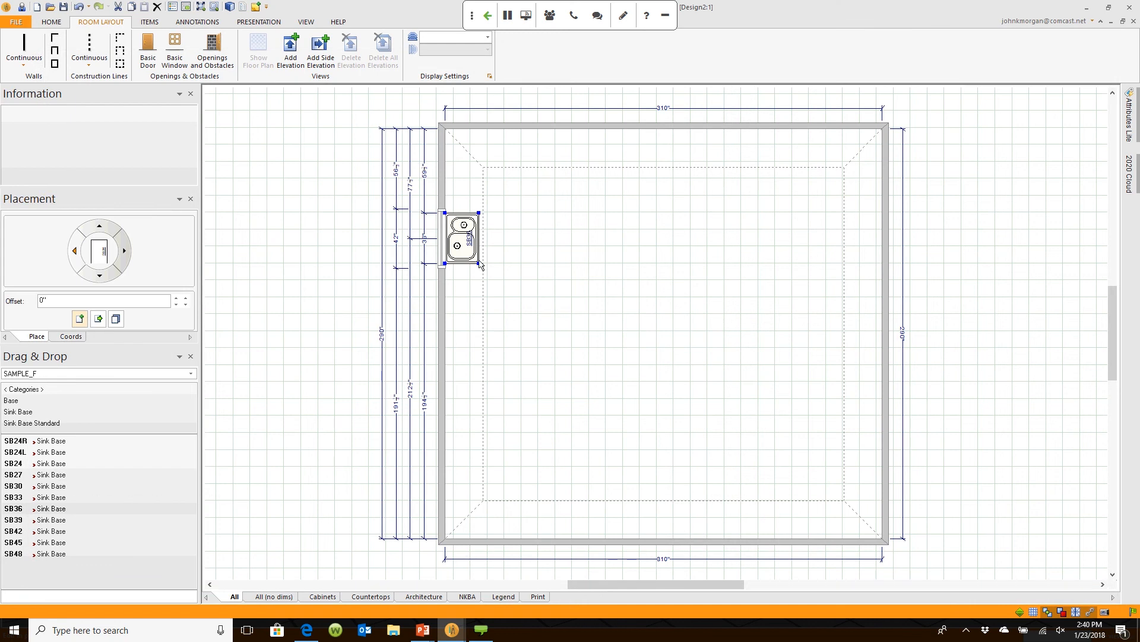
Step: Deselect the sink cabinet and bring the Rendering Module's 3D view of the sink forward
{"action": "scroll", "coordinate": [458, 218], "scroll_direction": "up", "scroll_amount": 3}
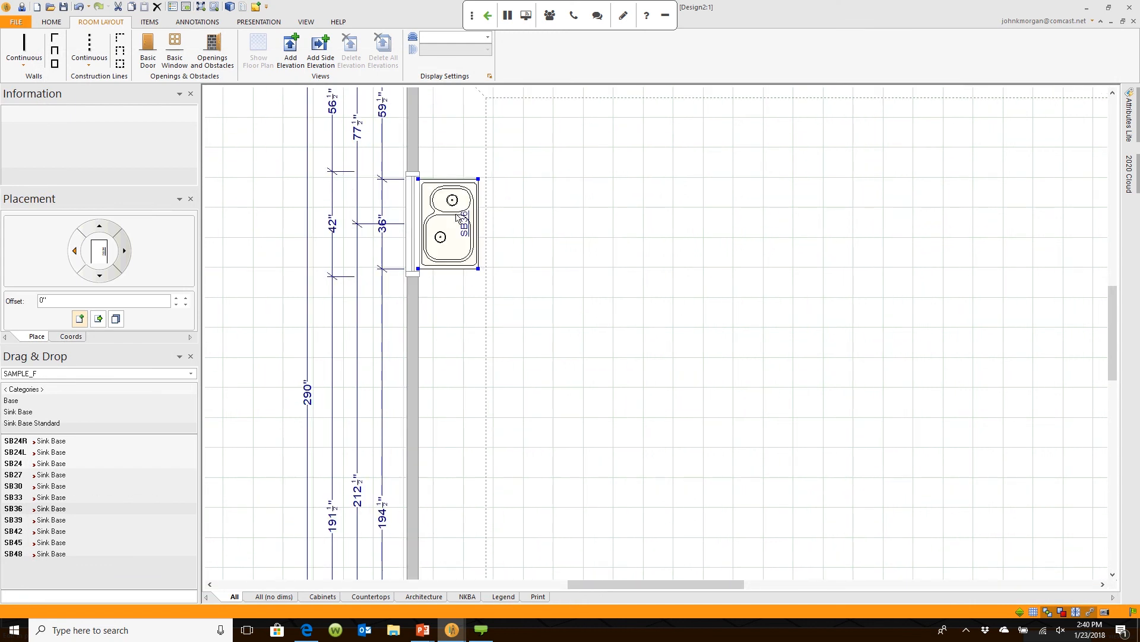
{"action": "scroll", "coordinate": [552, 257], "scroll_direction": "down", "scroll_amount": 3}
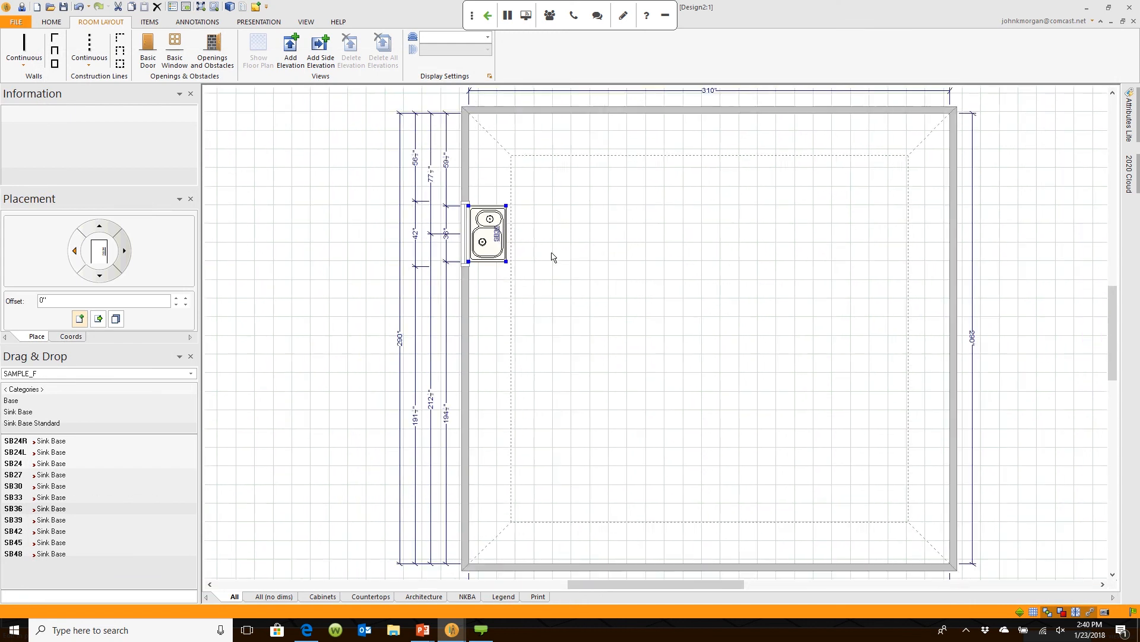
{"action": "left_click", "coordinate": [551, 258]}
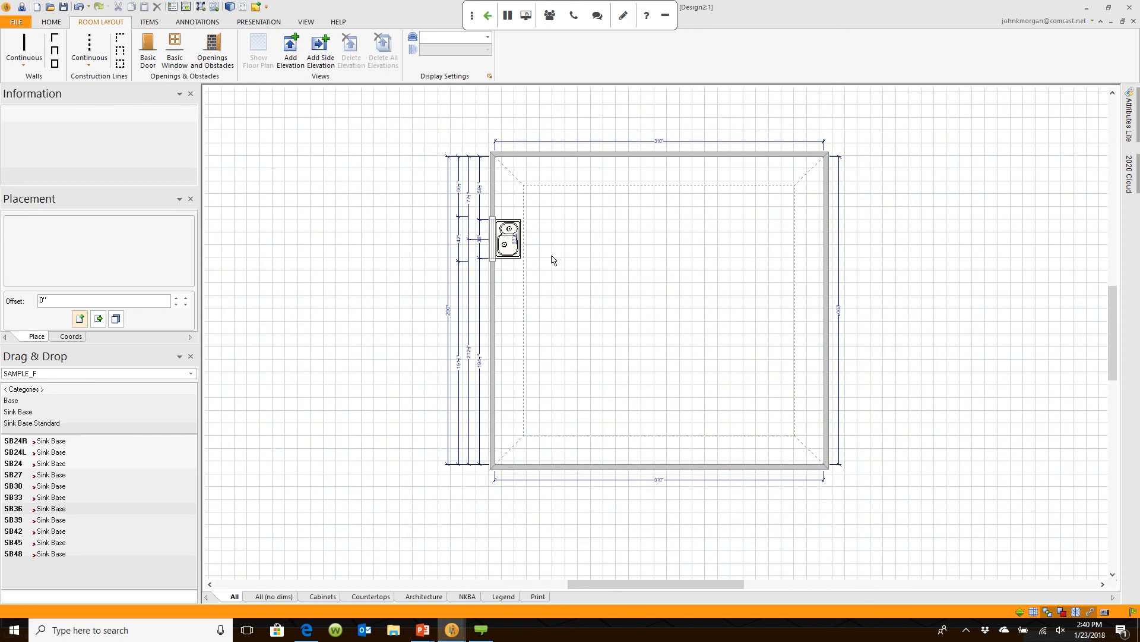
{"action": "mouse_move", "coordinate": [507, 242]}
{"action": "mouse_move", "coordinate": [452, 629]}
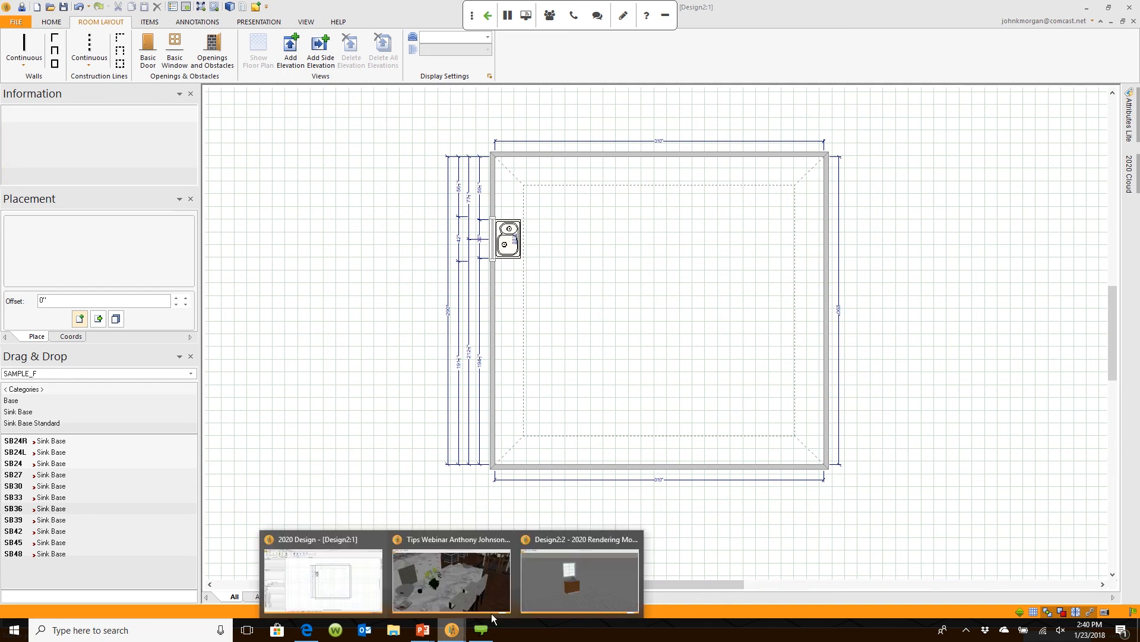
{"action": "left_click", "coordinate": [538, 590]}
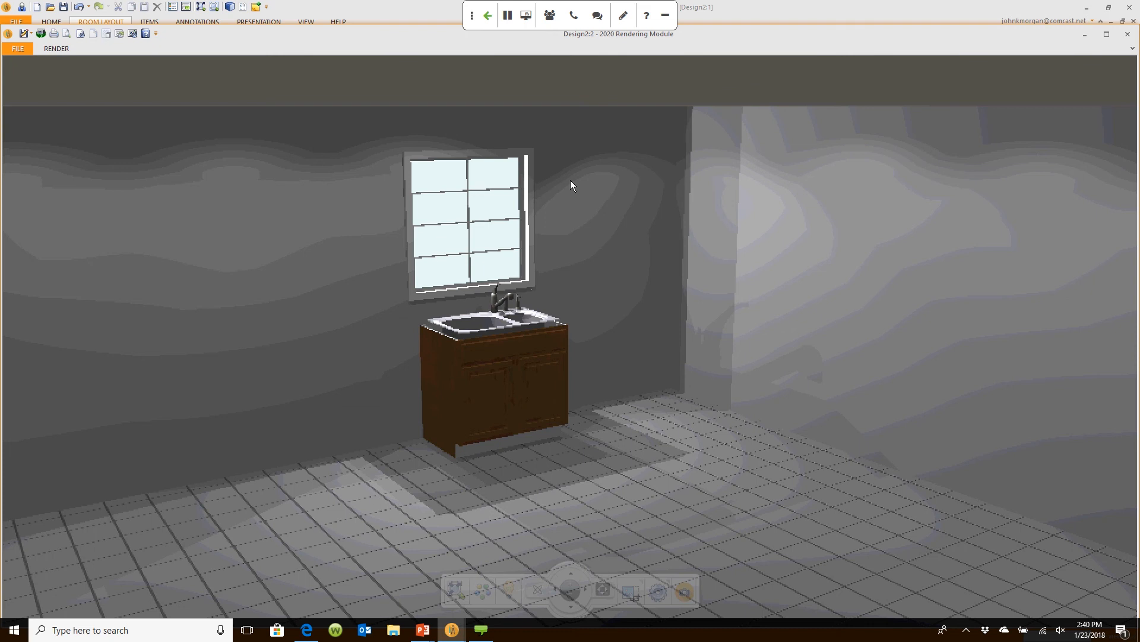
Step: Bring the Design floor-plan window back in front of the 3D rendering
{"action": "left_click", "coordinate": [789, 16]}
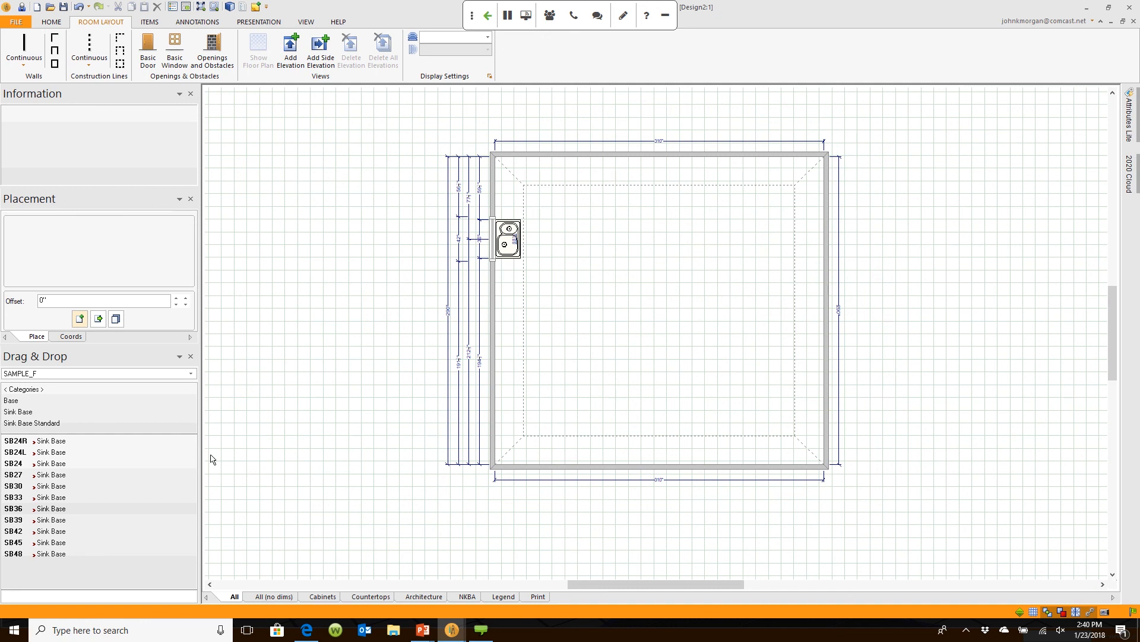
Step: Place a BC36R corner base cabinet in the top-left corner, then search the catalog for B21
{"action": "left_click", "coordinate": [23, 389]}
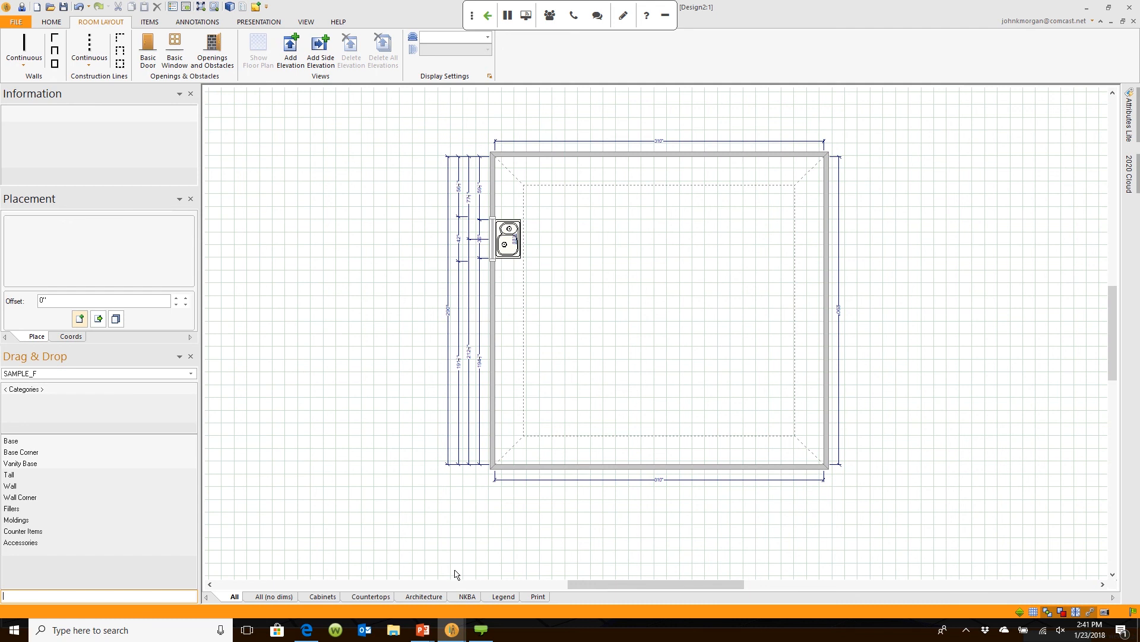
{"action": "type", "text": "BC36"}
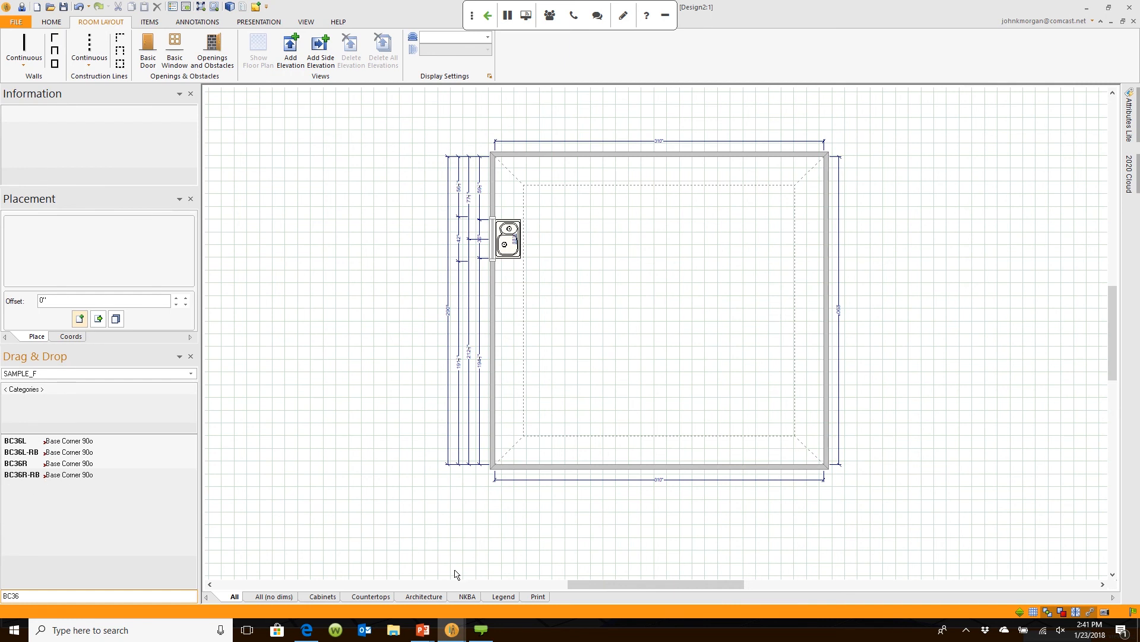
{"action": "left_click", "coordinate": [57, 466]}
{"action": "left_click", "coordinate": [518, 191]}
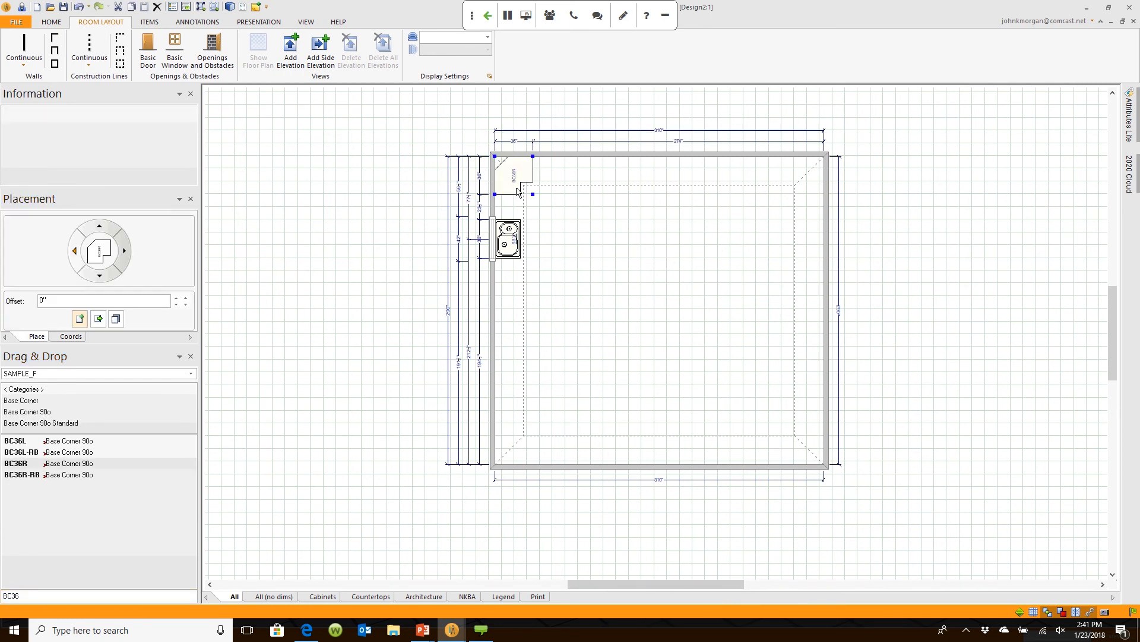
{"action": "left_click", "coordinate": [599, 337]}
{"action": "scroll", "coordinate": [553, 199], "scroll_direction": "up", "scroll_amount": 5}
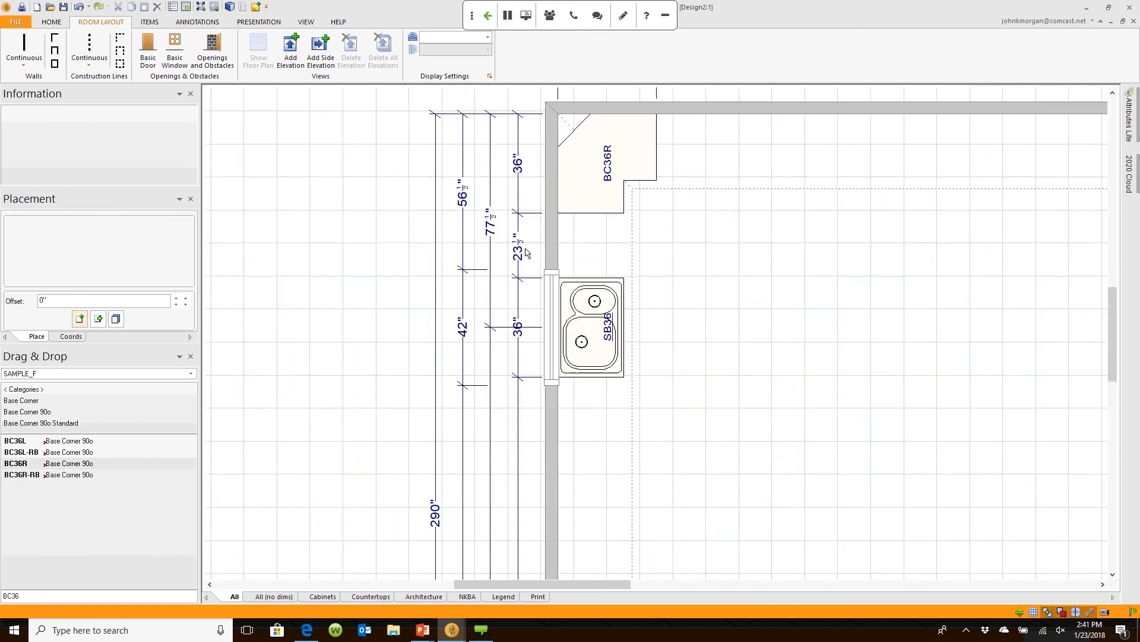
{"action": "left_click", "coordinate": [7, 596]}
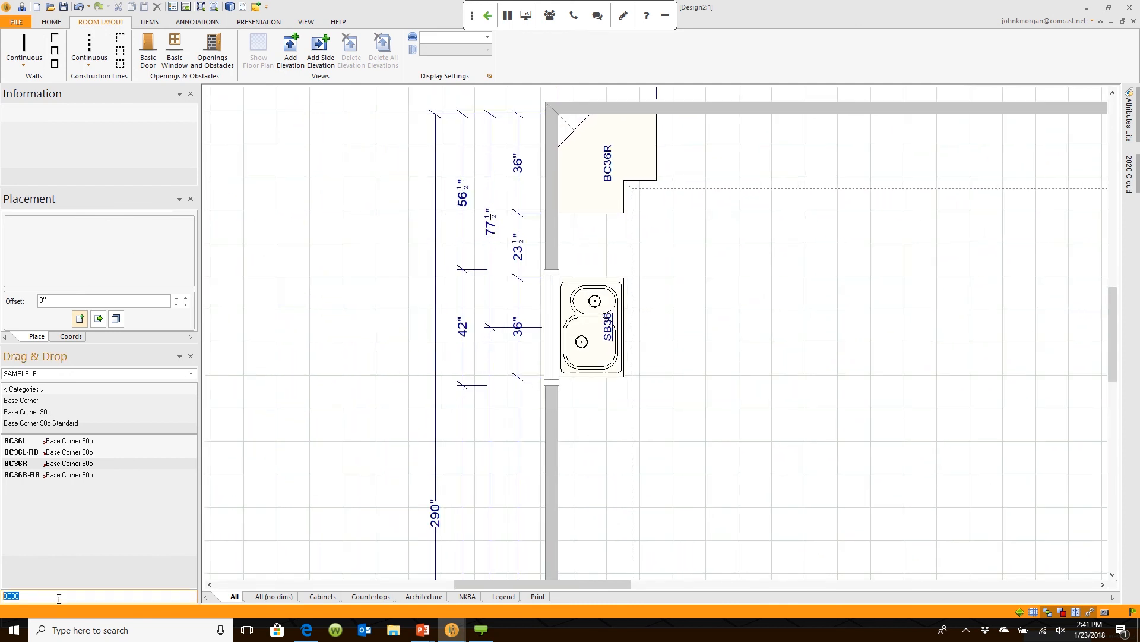
{"action": "type", "text": "B21"}
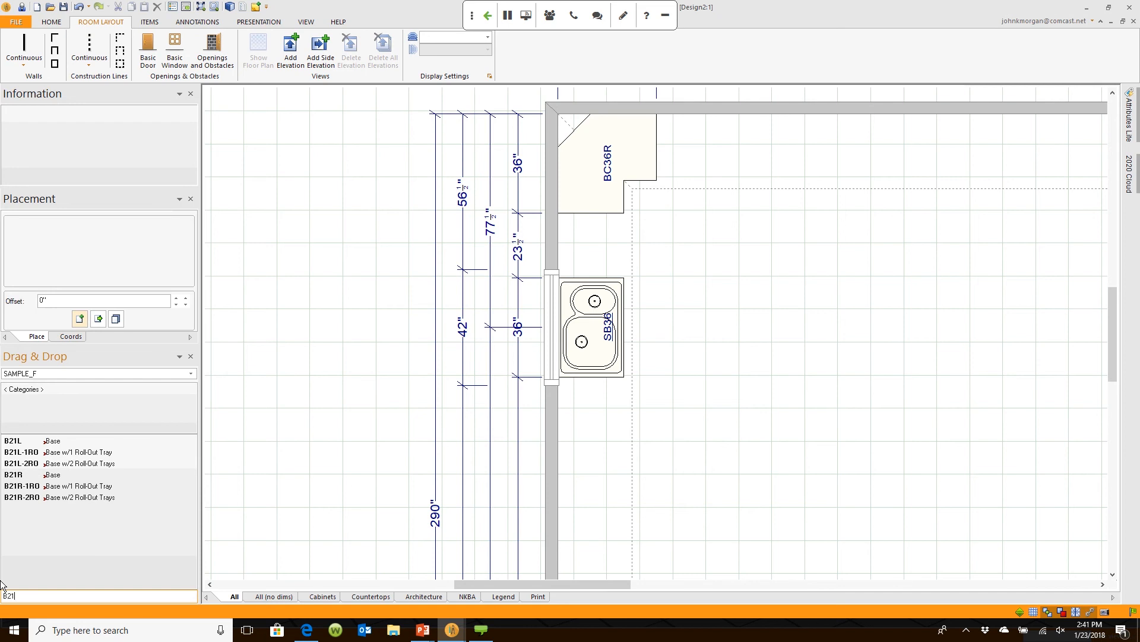
Step: Place a B21R-1RO base cabinet on the wall above the sink
{"action": "left_click", "coordinate": [55, 487]}
{"action": "left_click", "coordinate": [594, 285]}
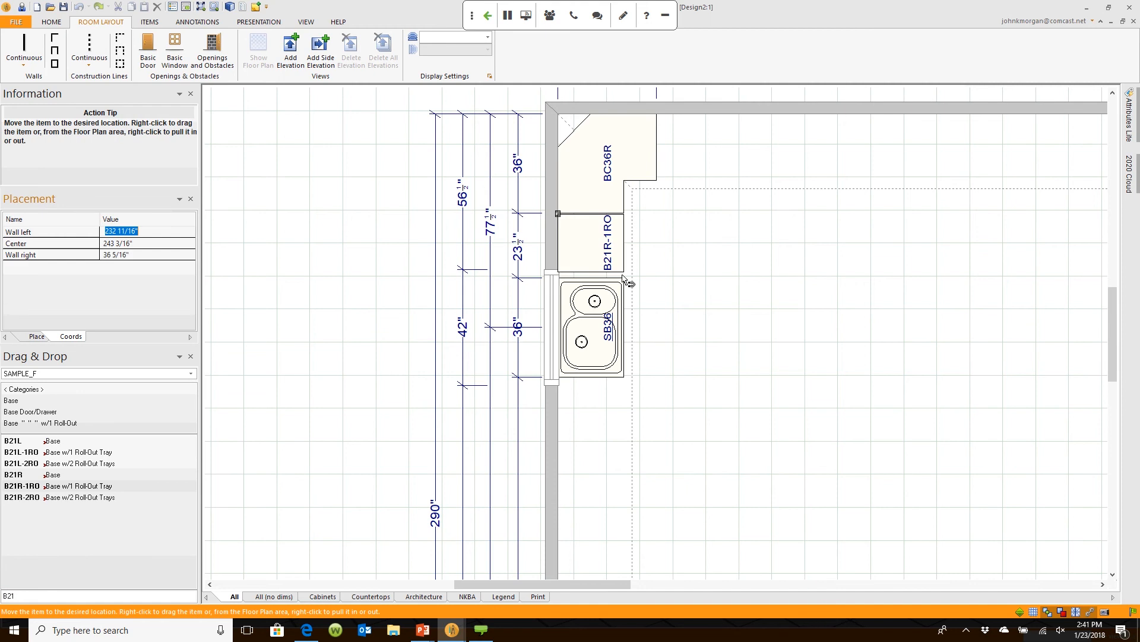
{"action": "left_click", "coordinate": [556, 310]}
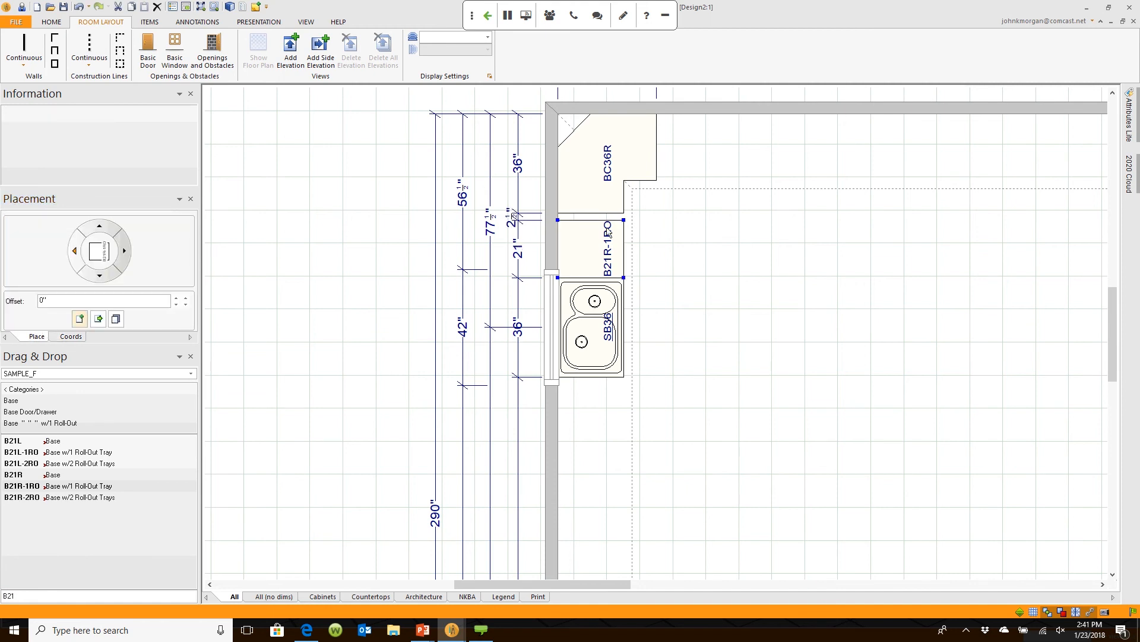
Step: Search BF3 and place the BF3 base filler at the end of B21R-1RO
{"action": "left_click_drag", "start_coordinate": [29, 596], "coordinate": [2, 595]}
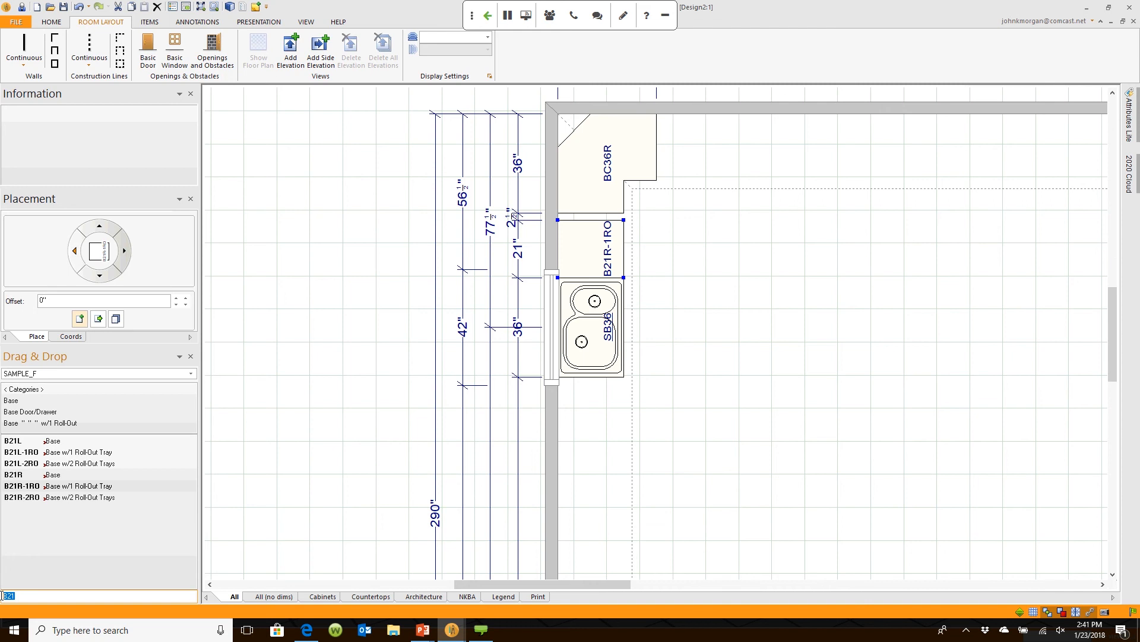
{"action": "type", "text": "BF4"}
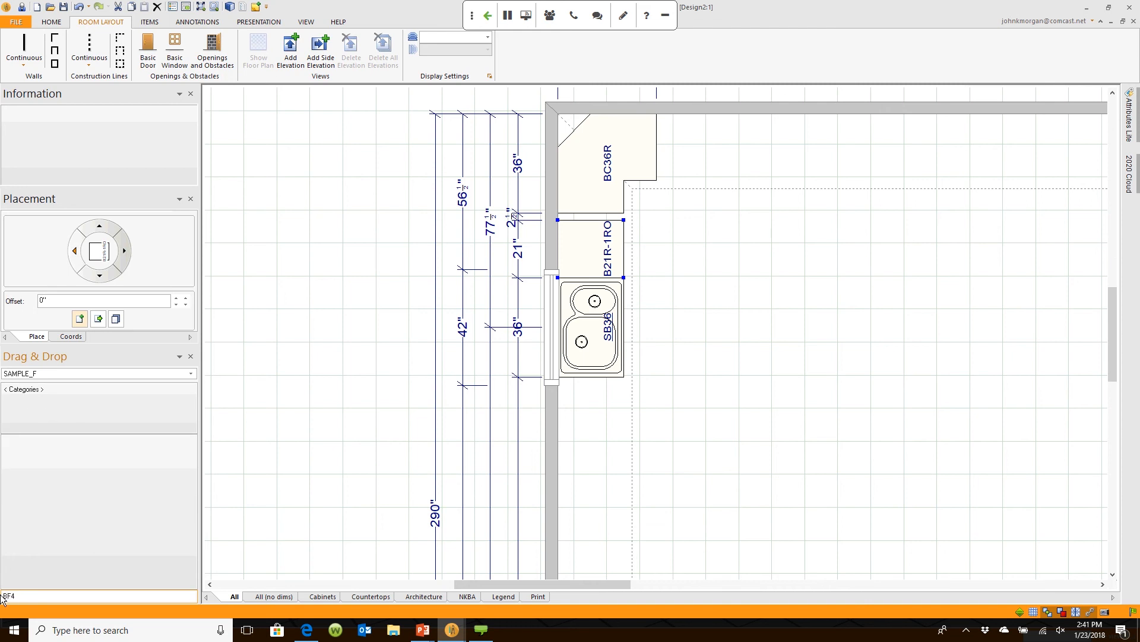
{"action": "key", "text": "BackSpace"}
{"action": "type", "text": "3"}
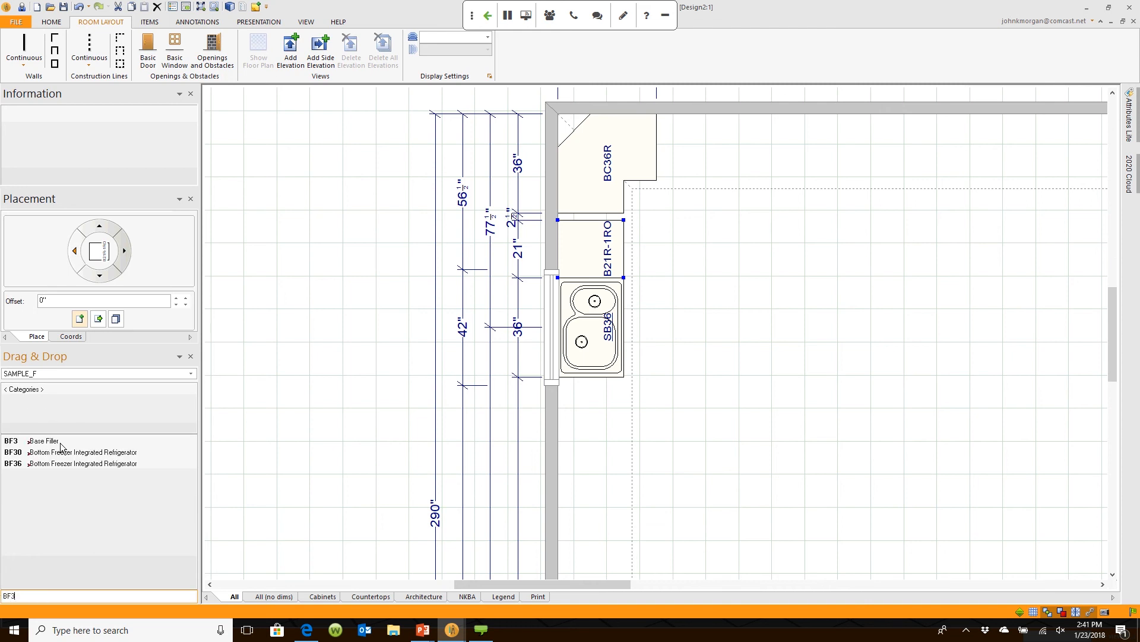
{"action": "left_click", "coordinate": [35, 441]}
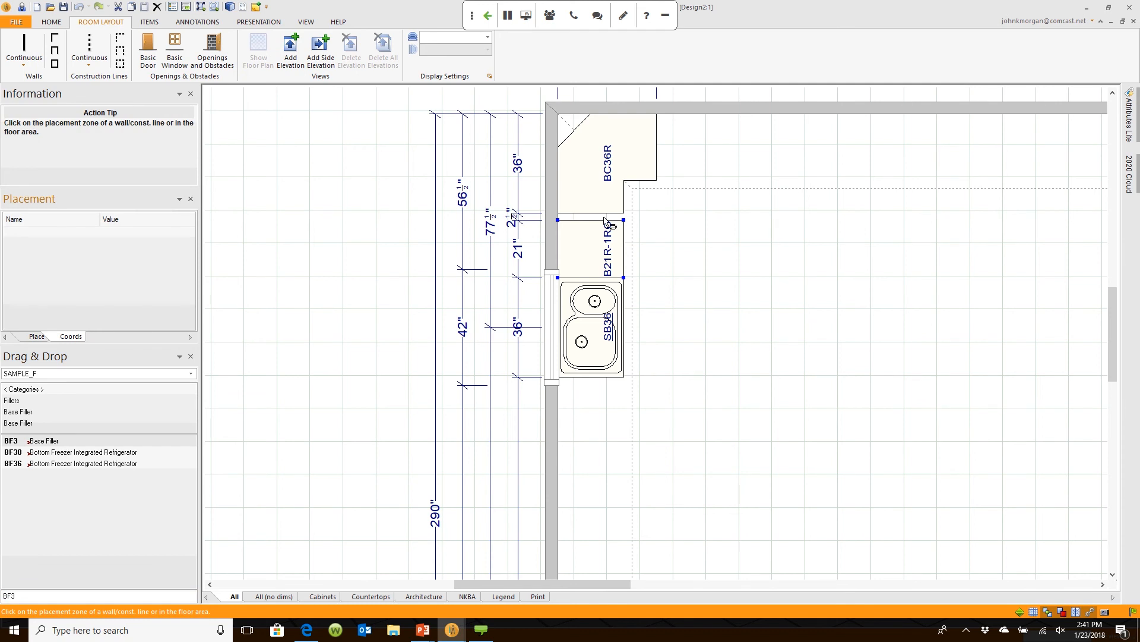
{"action": "left_click", "coordinate": [607, 221]}
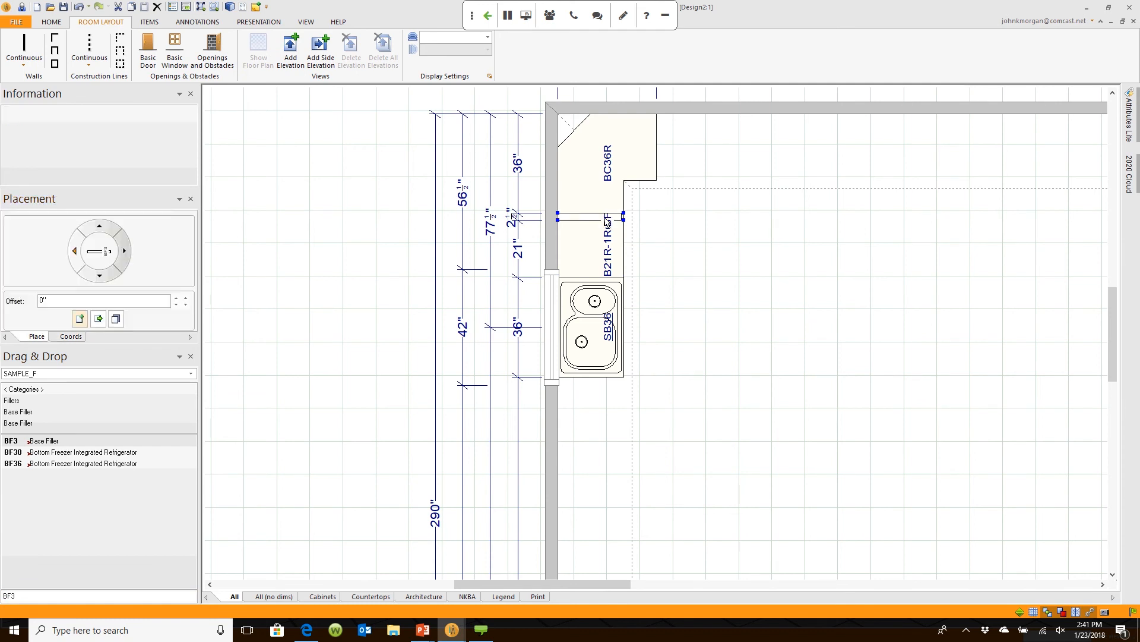
{"action": "mouse_move", "coordinate": [603, 221]}
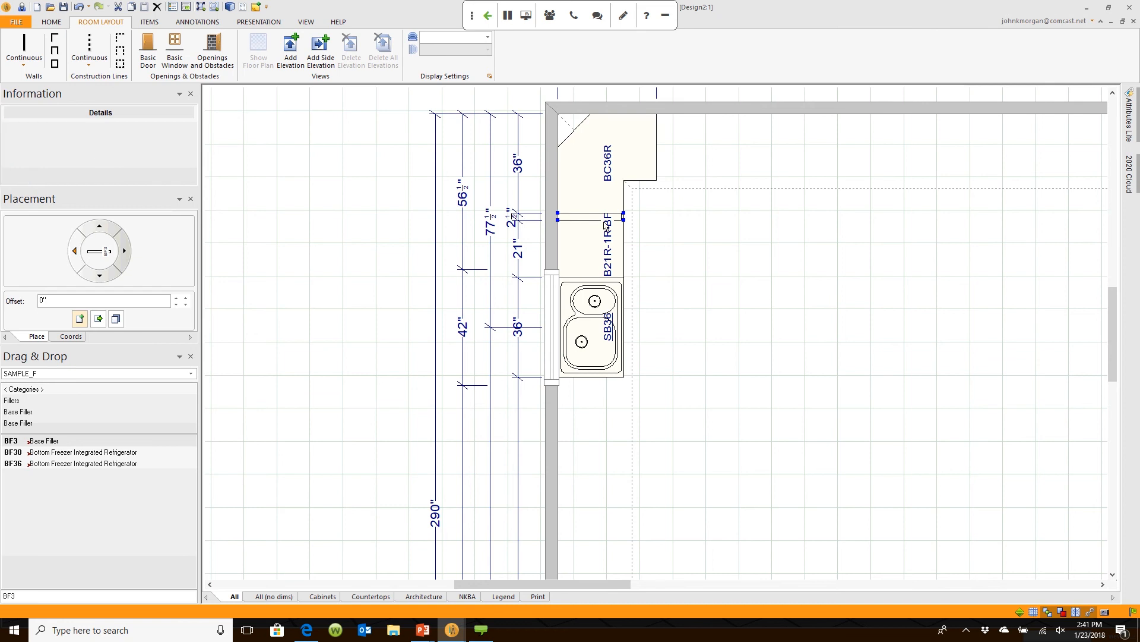
Step: Search DB24 and place the DB24 drawer base against the top wall beside BC36R
{"action": "left_click", "coordinate": [59, 594]}
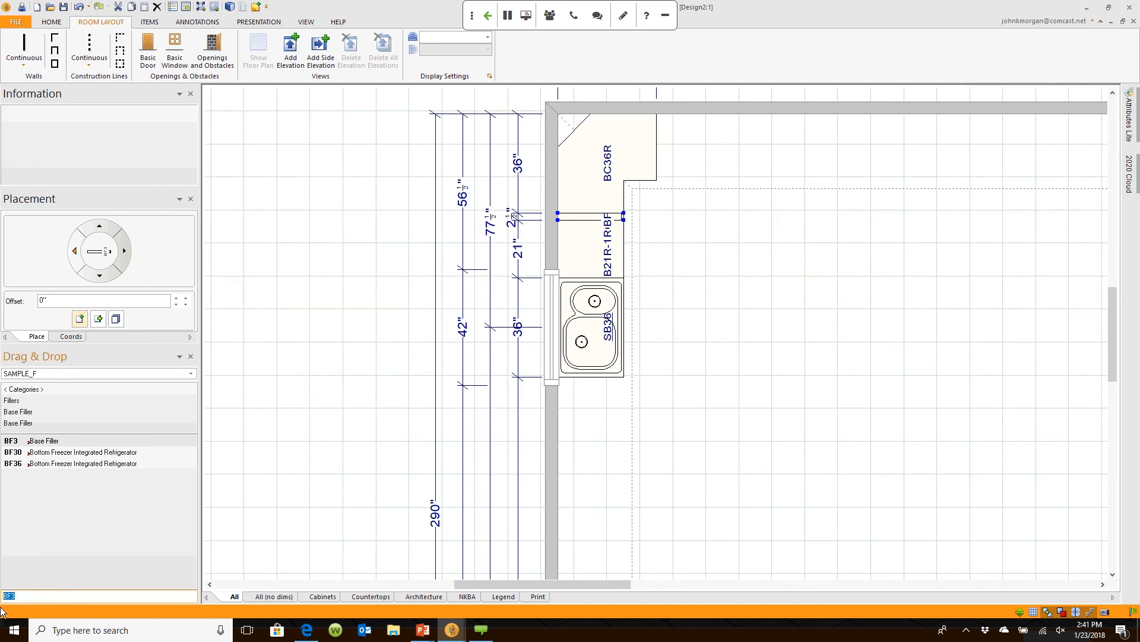
{"action": "type", "text": "DB24"}
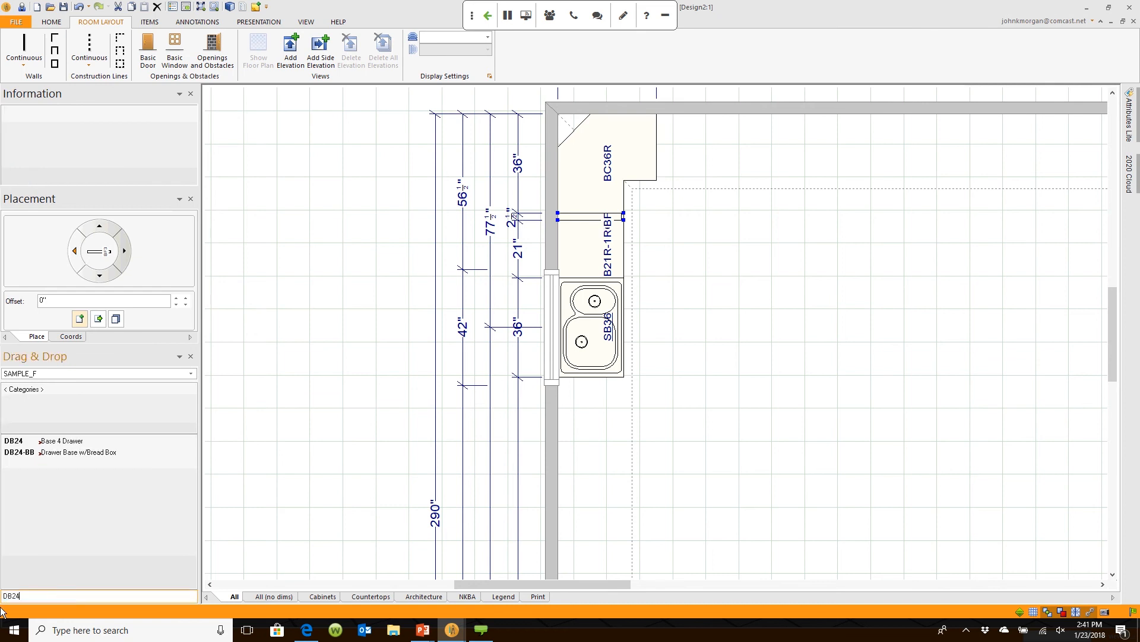
{"action": "left_click", "coordinate": [44, 444]}
{"action": "left_click", "coordinate": [698, 149]}
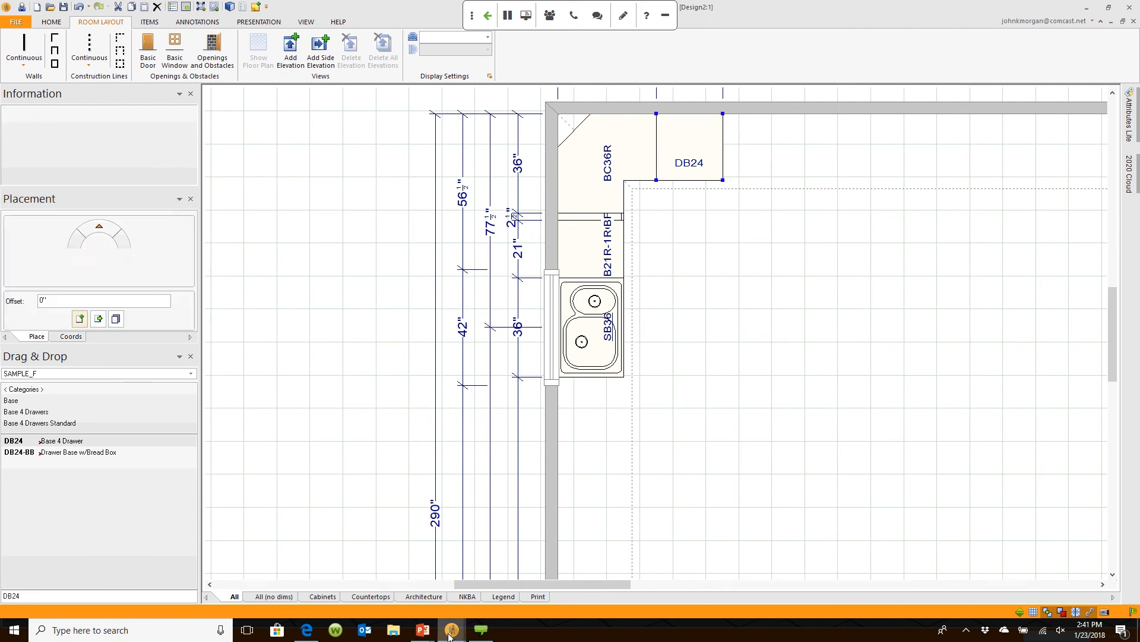
{"action": "mouse_move", "coordinate": [452, 629]}
{"action": "left_click", "coordinate": [550, 579]}
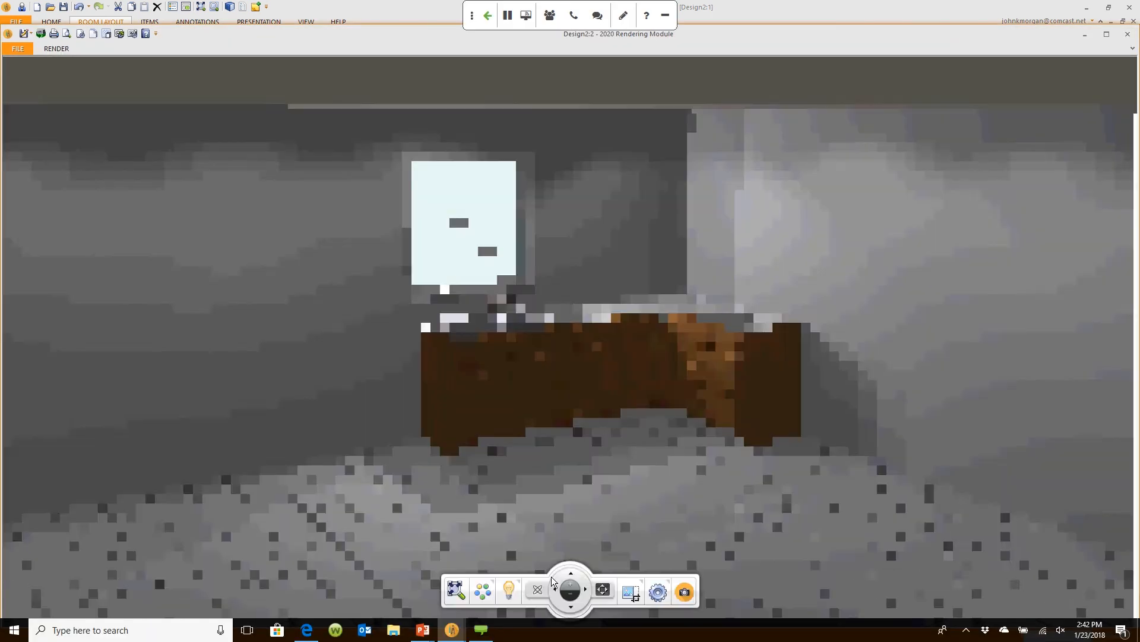
{"action": "scroll", "coordinate": [678, 423], "scroll_direction": "up", "scroll_amount": 1}
{"action": "scroll", "coordinate": [678, 423], "scroll_direction": "up", "scroll_amount": 2}
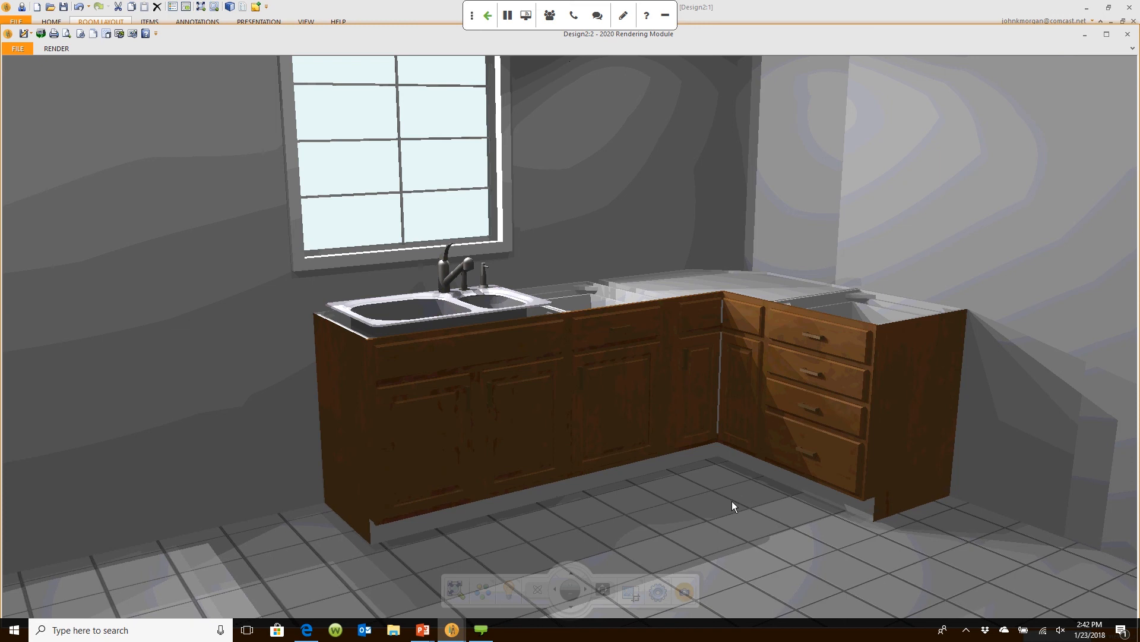
{"action": "left_click", "coordinate": [796, 27]}
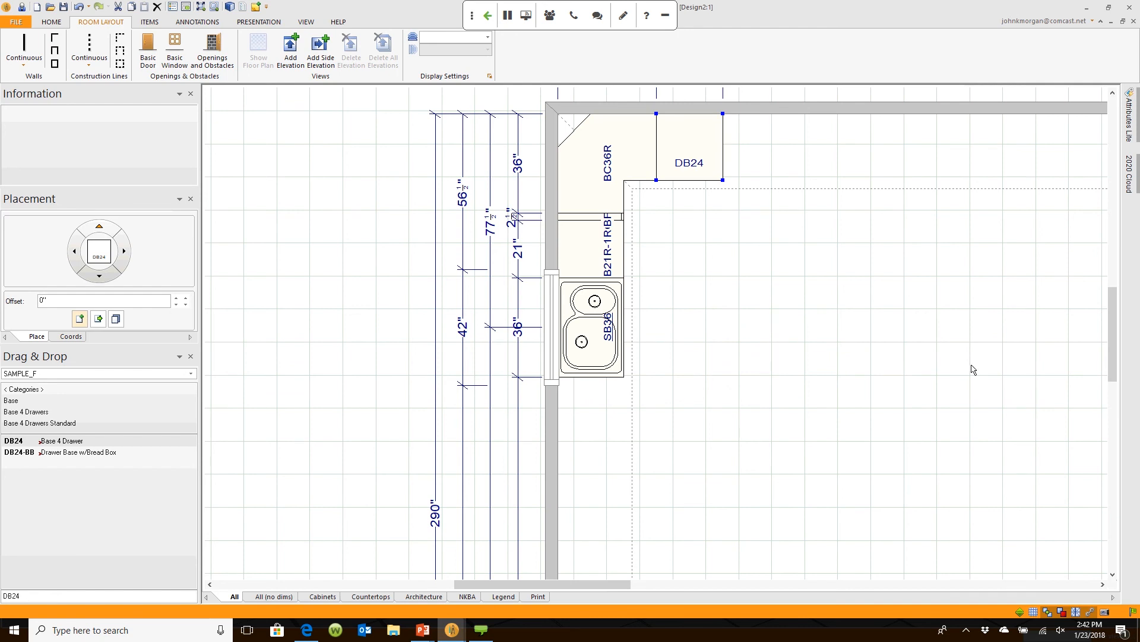
Step: In the online 2020 Cloud catalogue, switch the manufacturer filter from Smeg to DACOR
{"action": "left_click", "coordinate": [1131, 178]}
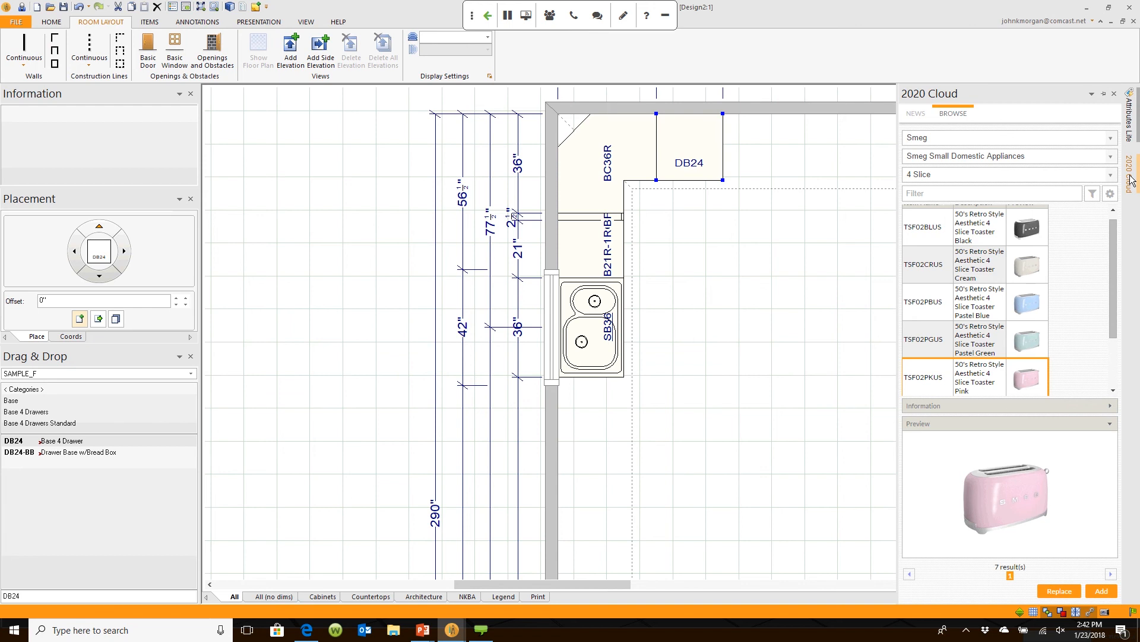
{"action": "left_click", "coordinate": [1110, 138]}
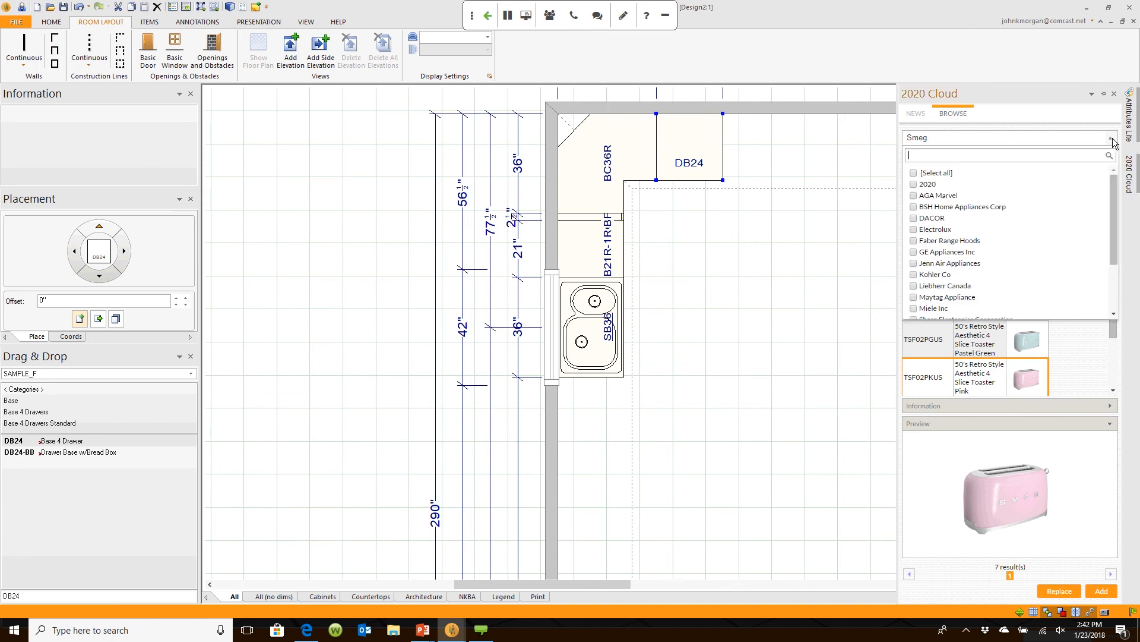
{"action": "scroll", "coordinate": [1105, 220], "scroll_direction": "down", "scroll_amount": 3}
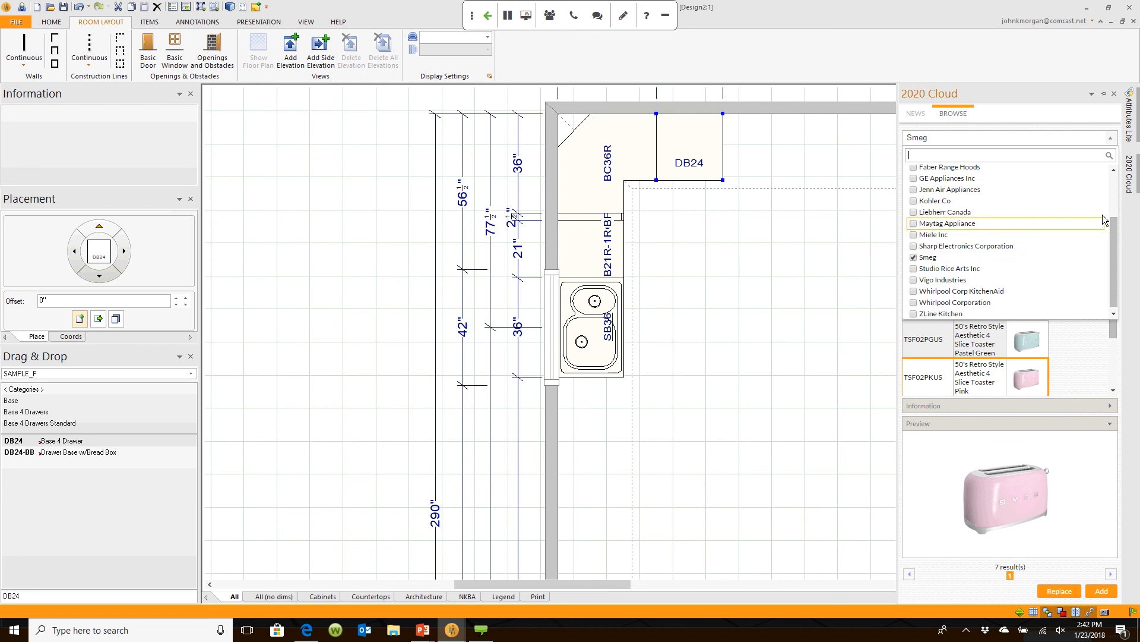
{"action": "left_click", "coordinate": [925, 258]}
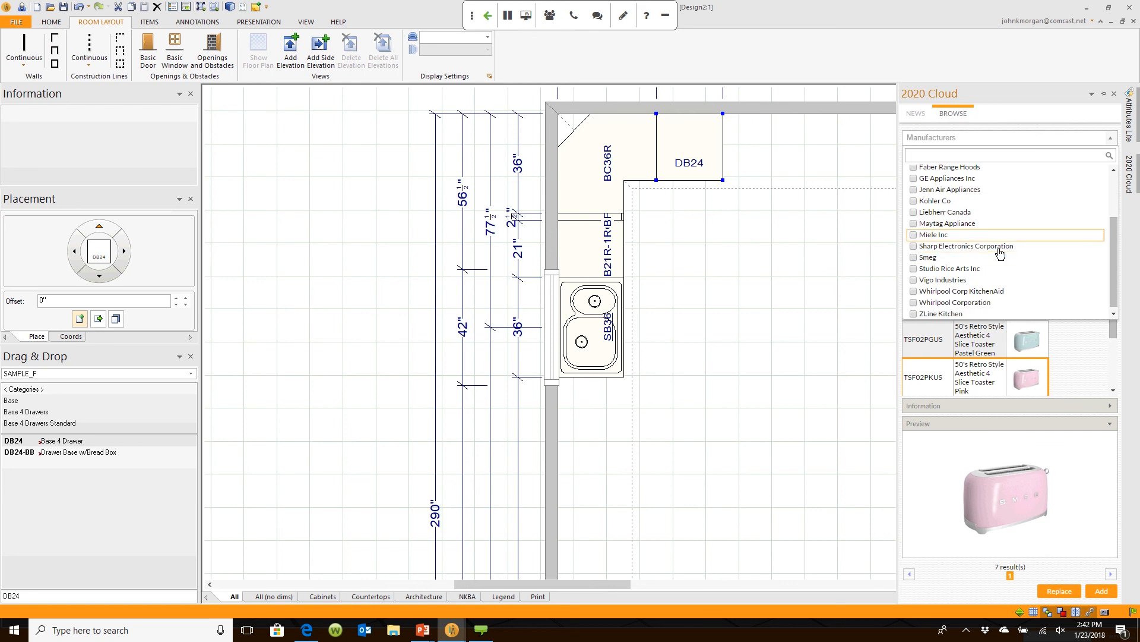
{"action": "scroll", "coordinate": [1114, 229], "scroll_direction": "up", "scroll_amount": 3}
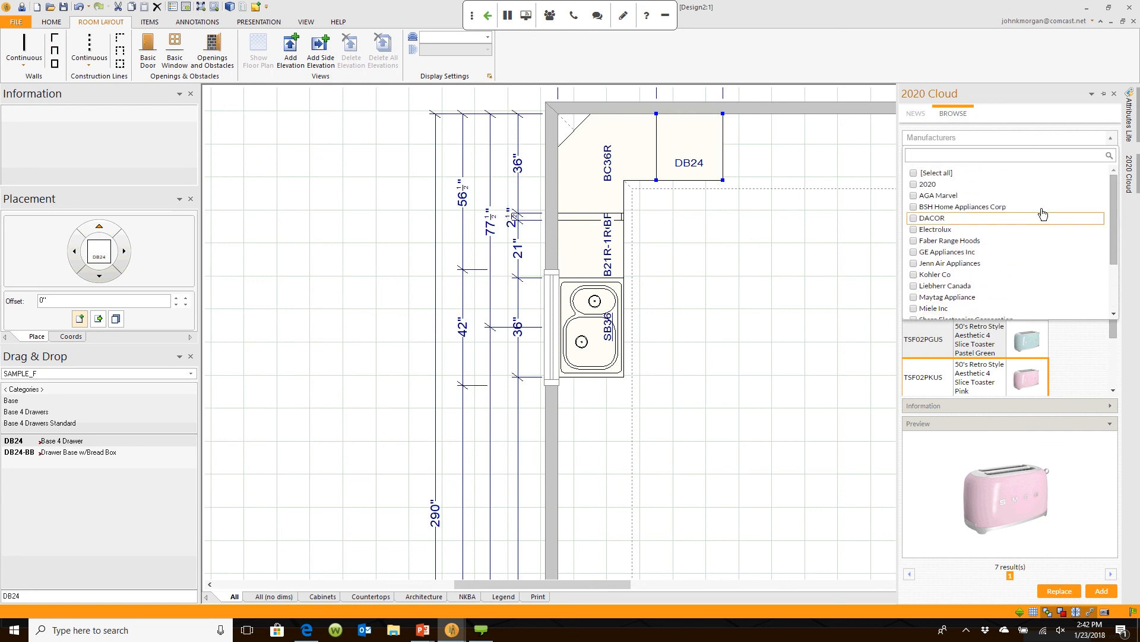
{"action": "left_click", "coordinate": [914, 218]}
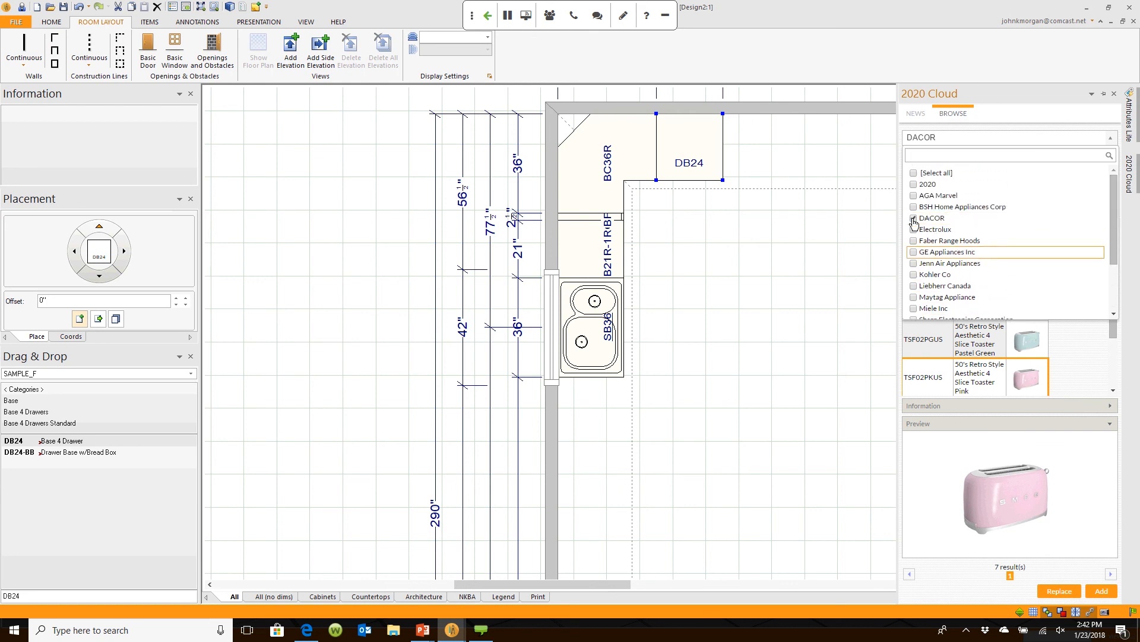
{"action": "left_click", "coordinate": [1085, 461]}
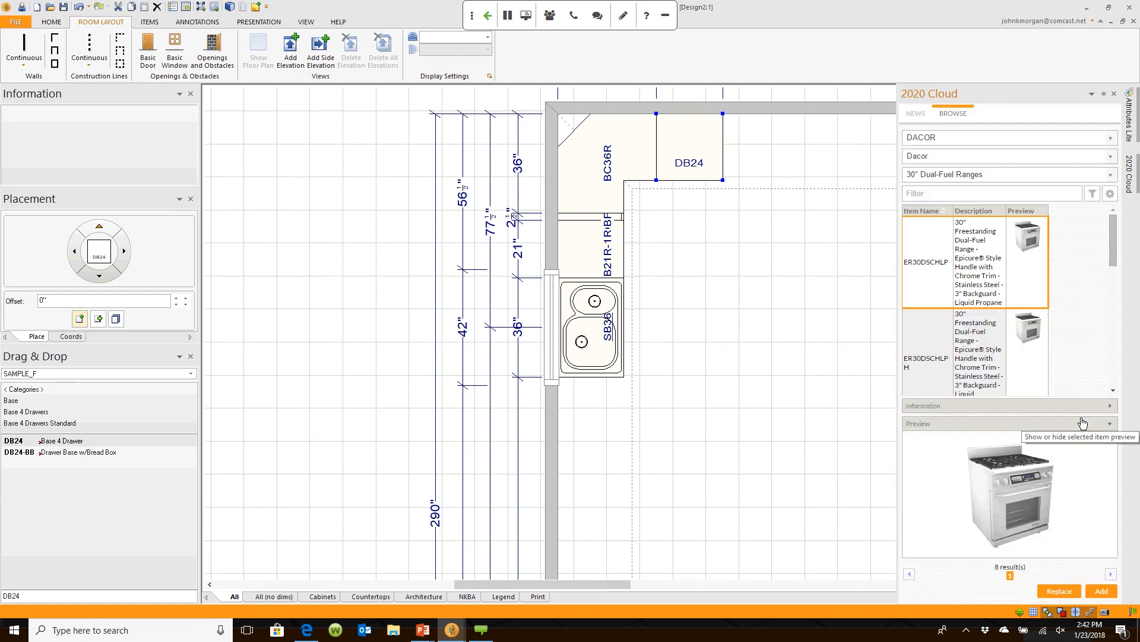
Step: Add the DACOR ER30DSRSCHNGH 30" dual-fuel range to the plan beside DB24
{"action": "scroll", "coordinate": [1113, 248], "scroll_direction": "down", "scroll_amount": 6}
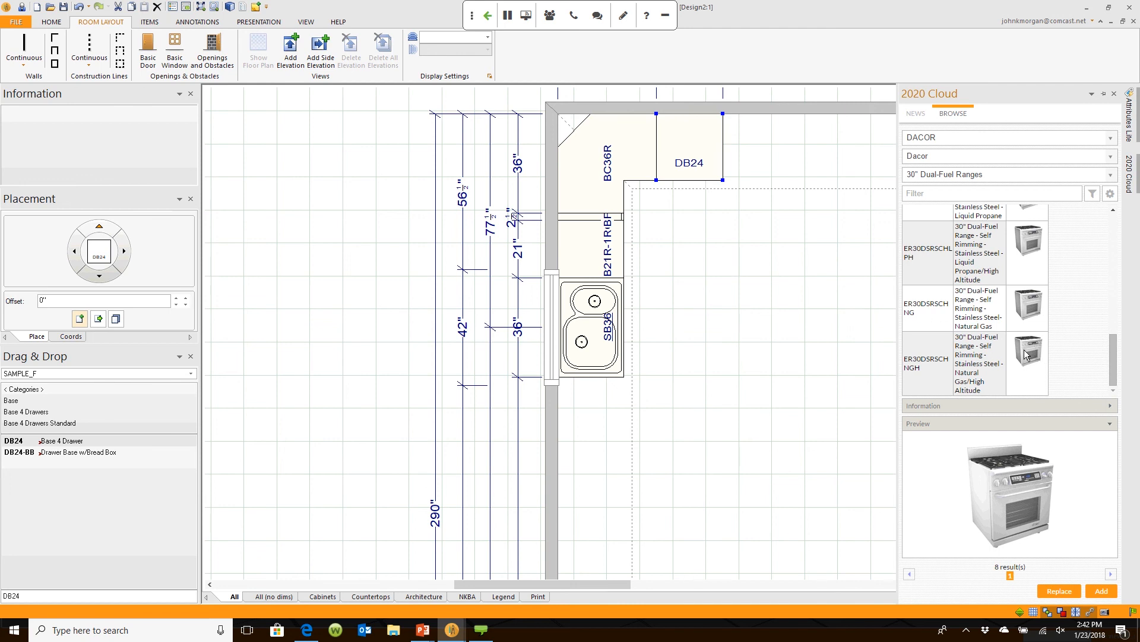
{"action": "left_click", "coordinate": [1027, 350]}
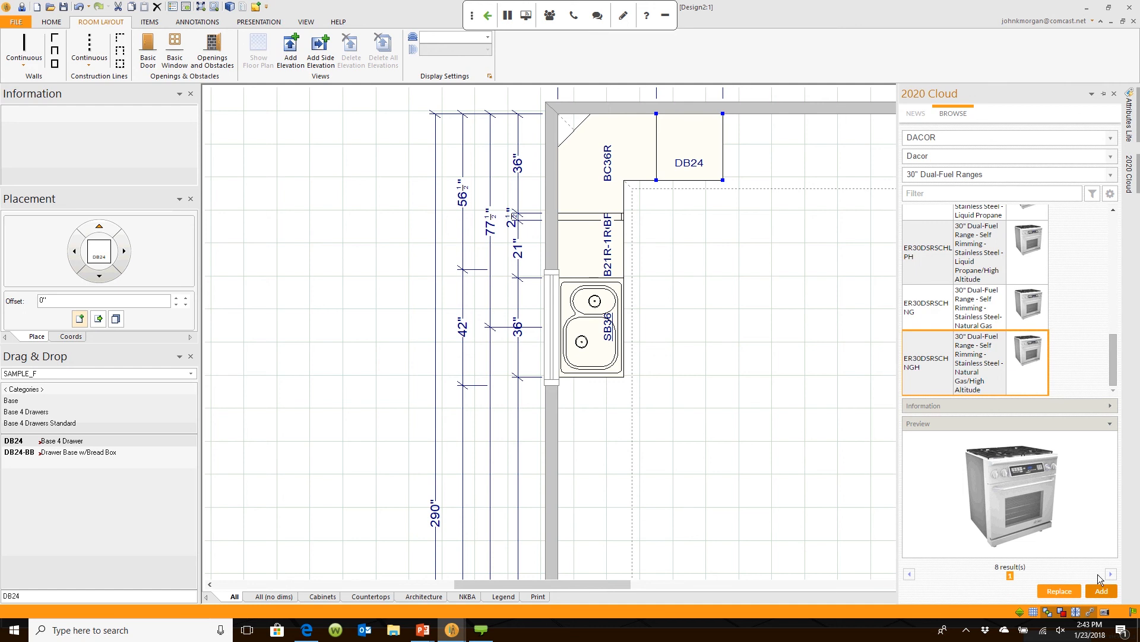
{"action": "left_click", "coordinate": [1100, 592]}
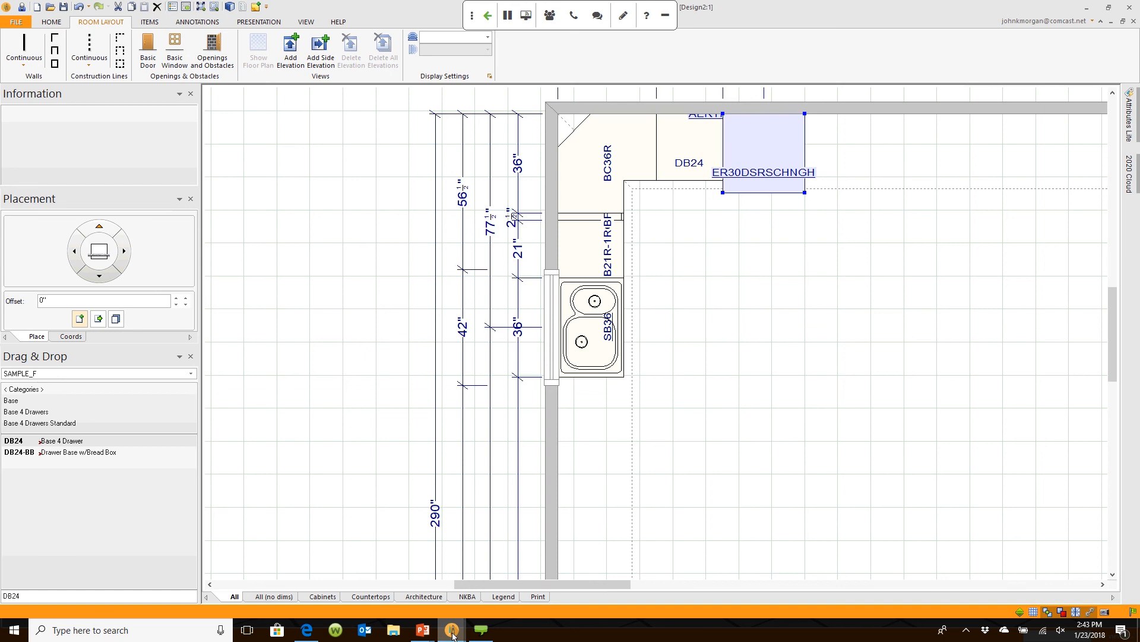
{"action": "mouse_move", "coordinate": [453, 635]}
{"action": "left_click", "coordinate": [579, 572]}
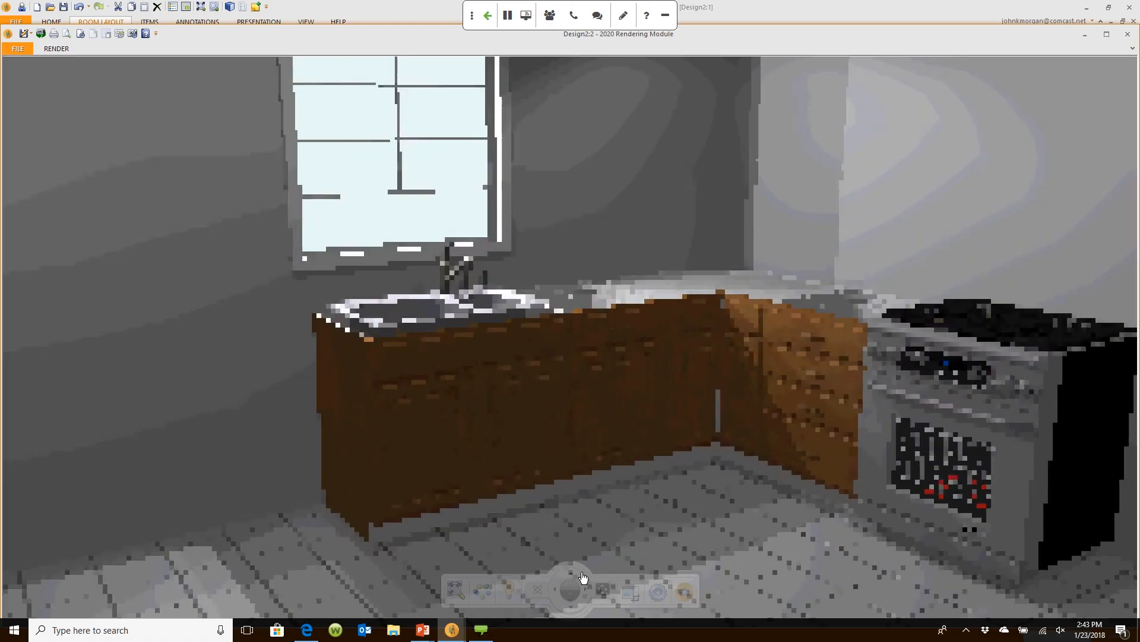
{"action": "mouse_move", "coordinate": [874, 447]}
{"action": "left_mouse_down"}
{"action": "mouse_move", "coordinate": [891, 430]}
{"action": "mouse_move", "coordinate": [856, 426]}
{"action": "left_mouse_up"}
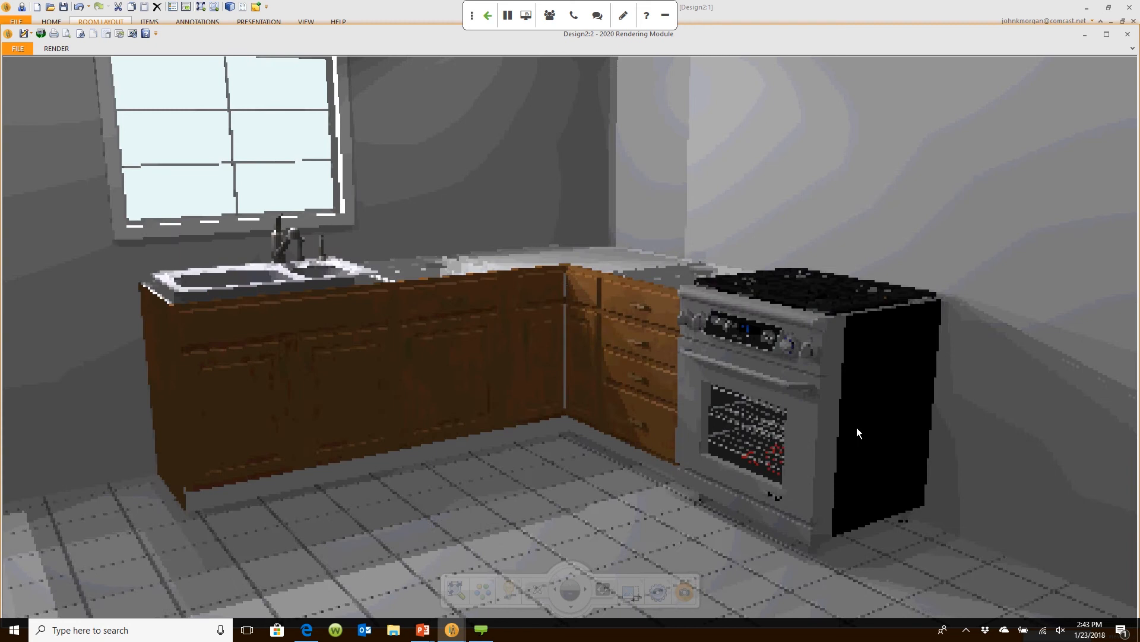
{"action": "scroll", "coordinate": [857, 426], "scroll_direction": "up", "scroll_amount": 5}
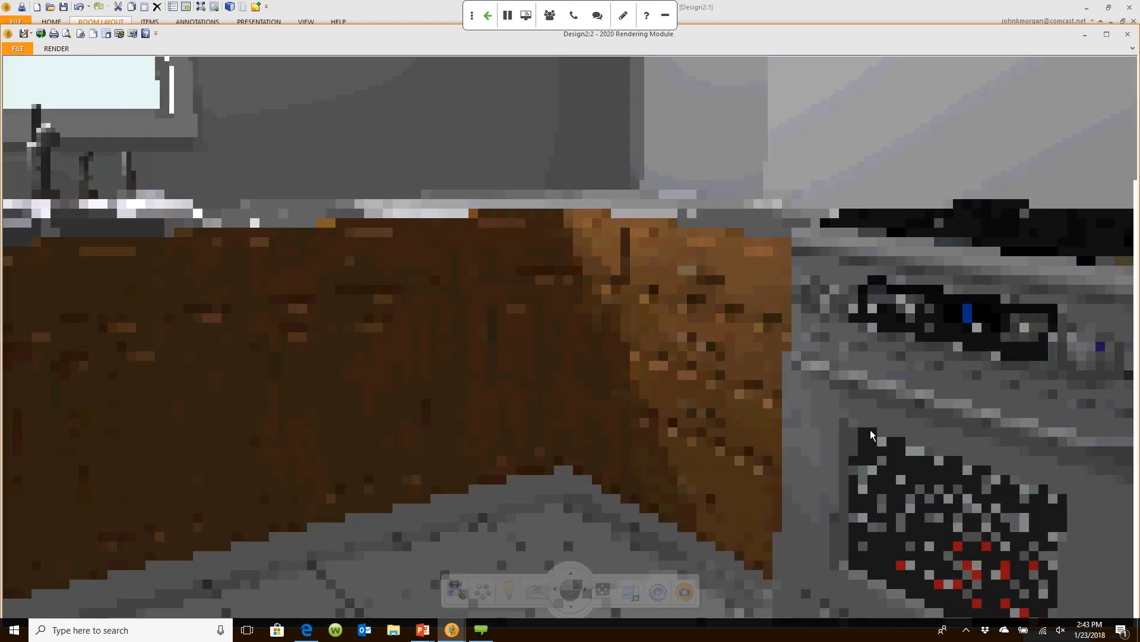
{"action": "left_click_drag", "start_coordinate": [871, 429], "coordinate": [886, 453]}
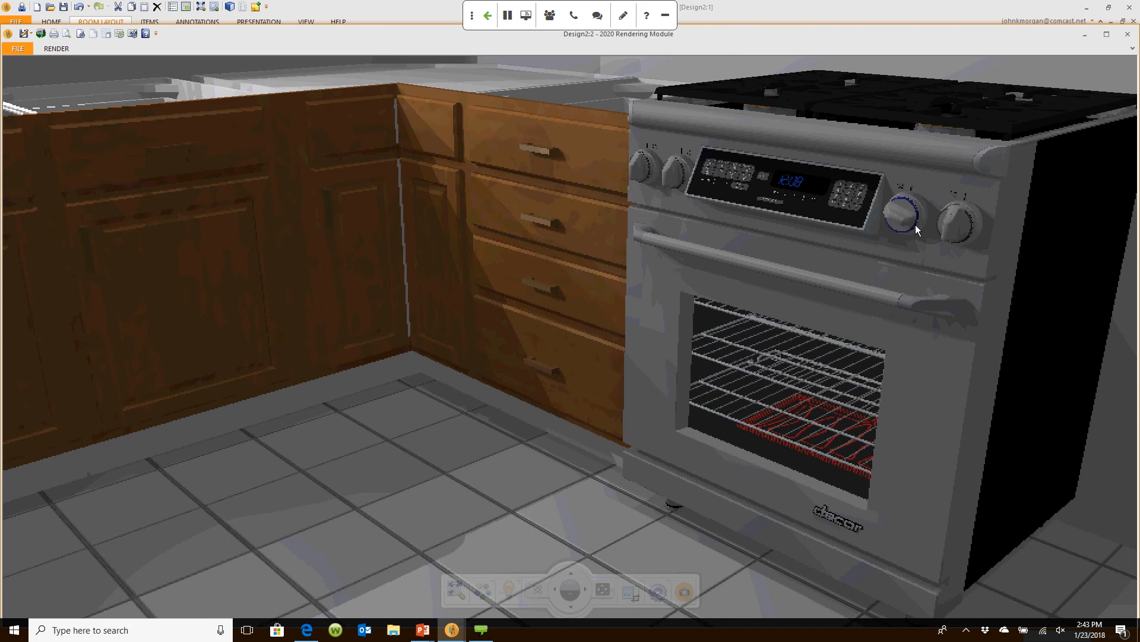
{"action": "middle_click_drag", "start_coordinate": [915, 226], "coordinate": [821, 355]}
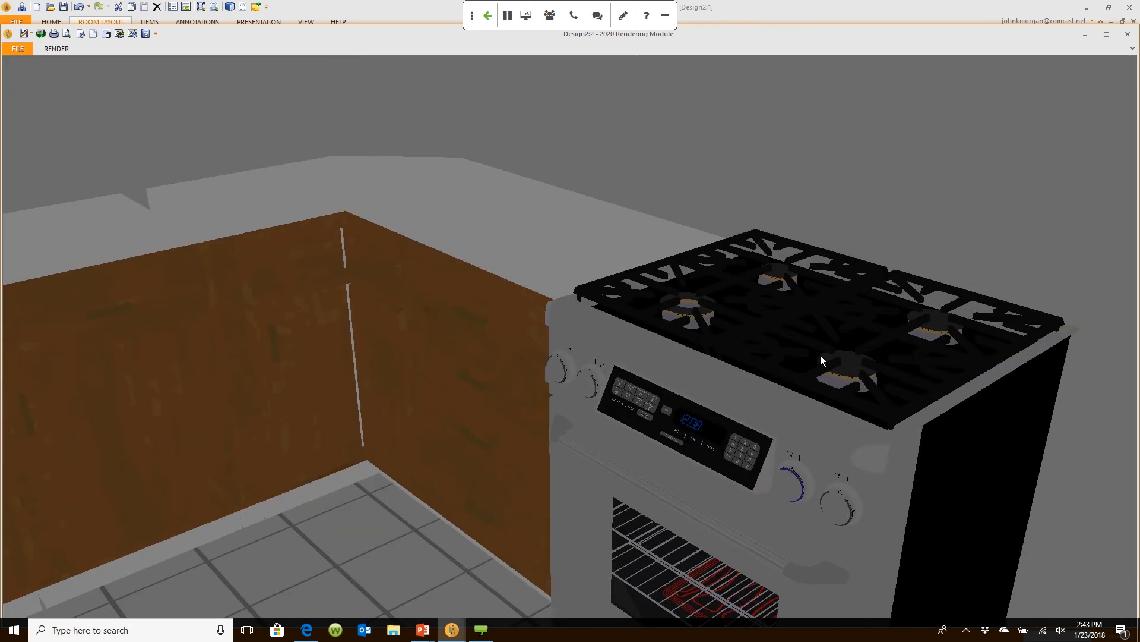
{"action": "scroll", "coordinate": [751, 428], "scroll_direction": "up", "scroll_amount": 3}
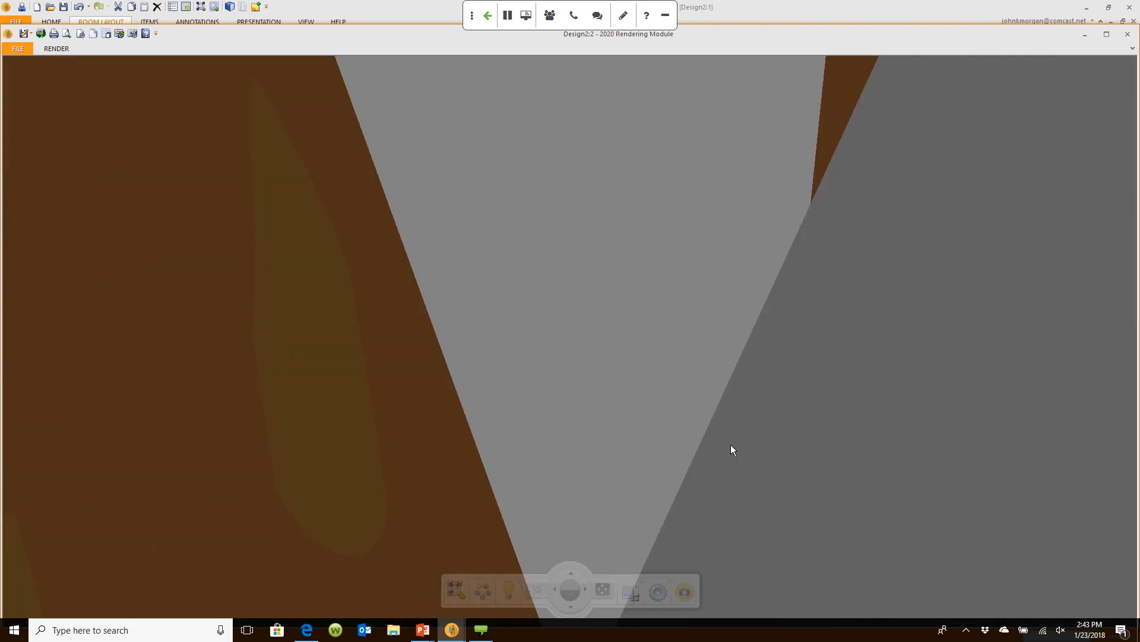
{"action": "scroll", "coordinate": [729, 436], "scroll_direction": "down", "scroll_amount": 2}
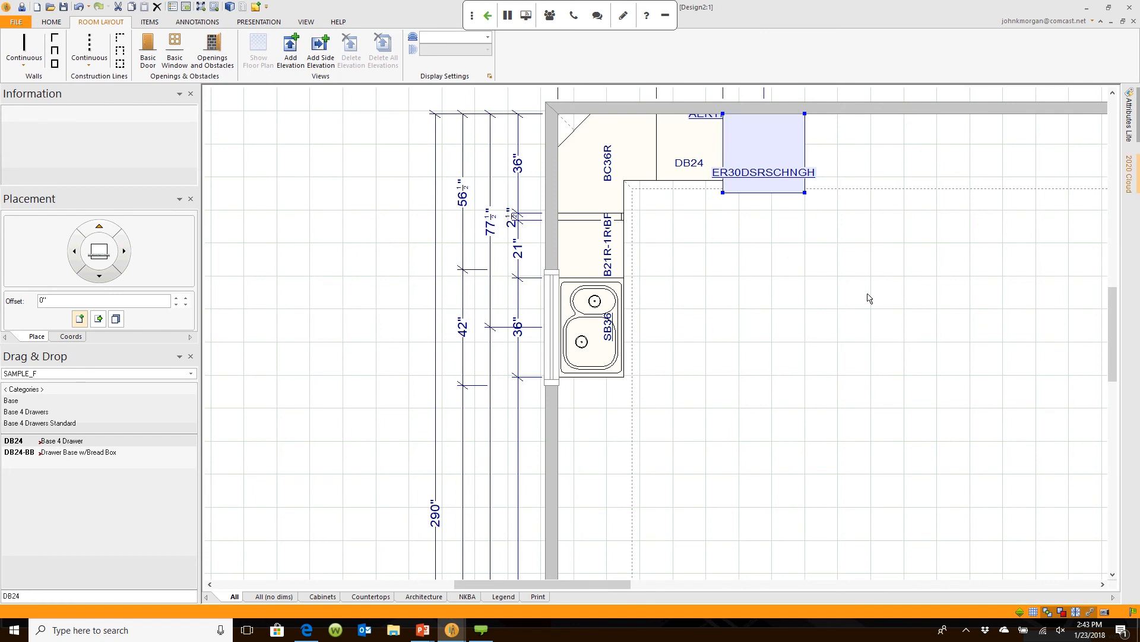
Step: Zoom out on the floor plan showing the new range beside the drawer cabinets
{"action": "mouse_move", "coordinate": [1131, 188]}
{"action": "scroll", "coordinate": [812, 295], "scroll_direction": "down", "scroll_amount": 2}
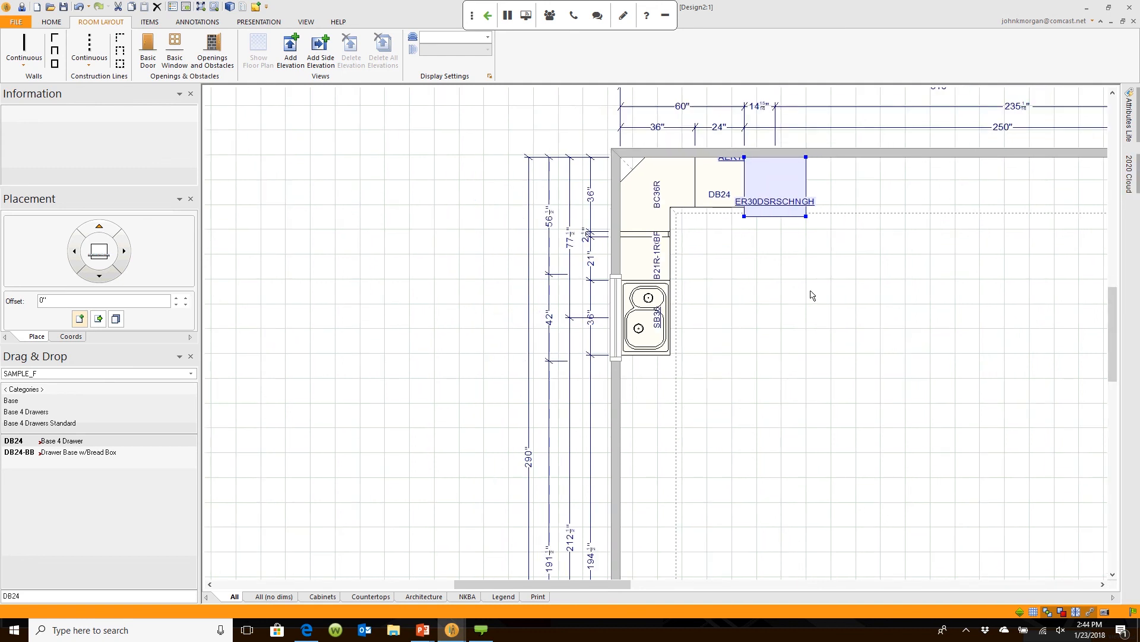
Step: View the range in the 3D rendering, then bring the Design2:1 floor-plan window back in front
{"action": "mouse_move", "coordinate": [452, 629]}
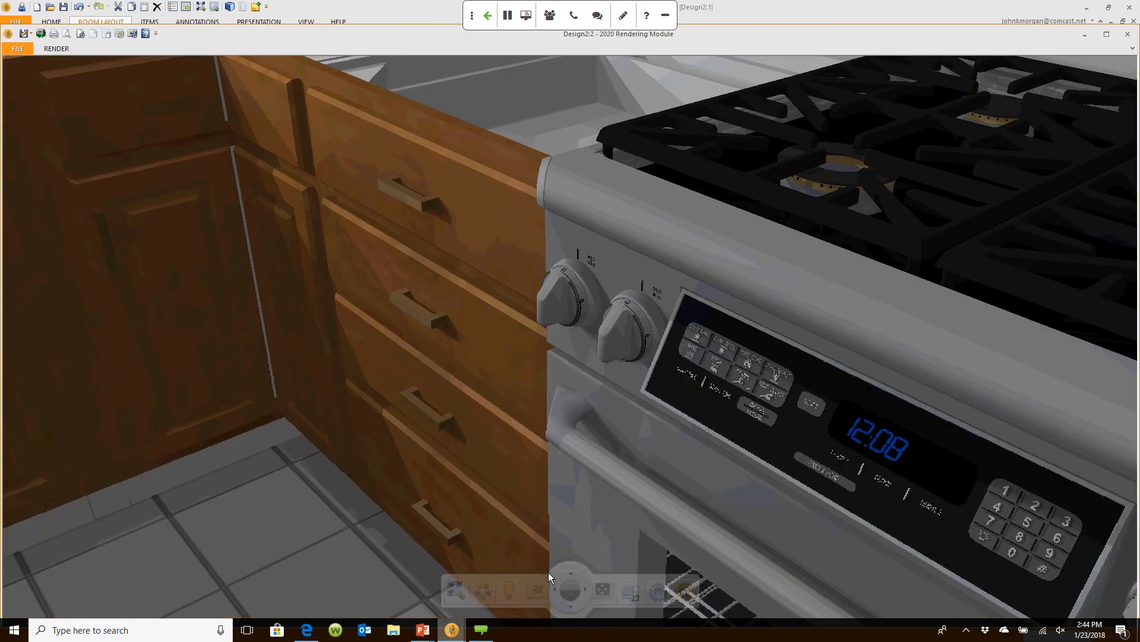
{"action": "left_click", "coordinate": [547, 573]}
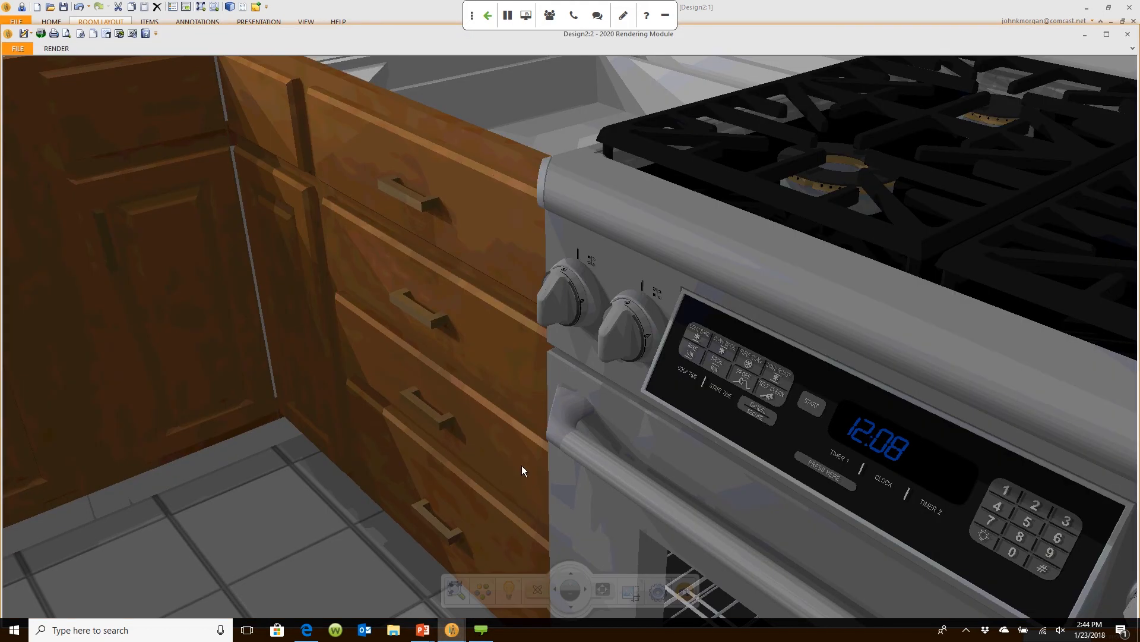
{"action": "left_click", "coordinate": [760, 12]}
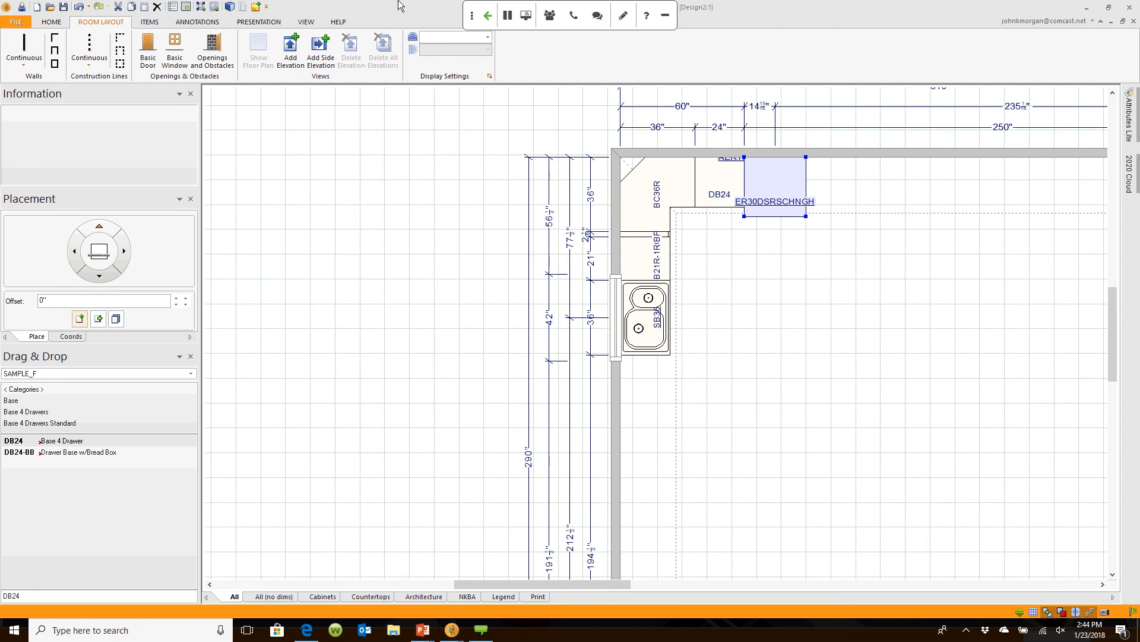
Step: Switch the ribbon to the ITEMS tab
{"action": "left_click", "coordinate": [150, 23]}
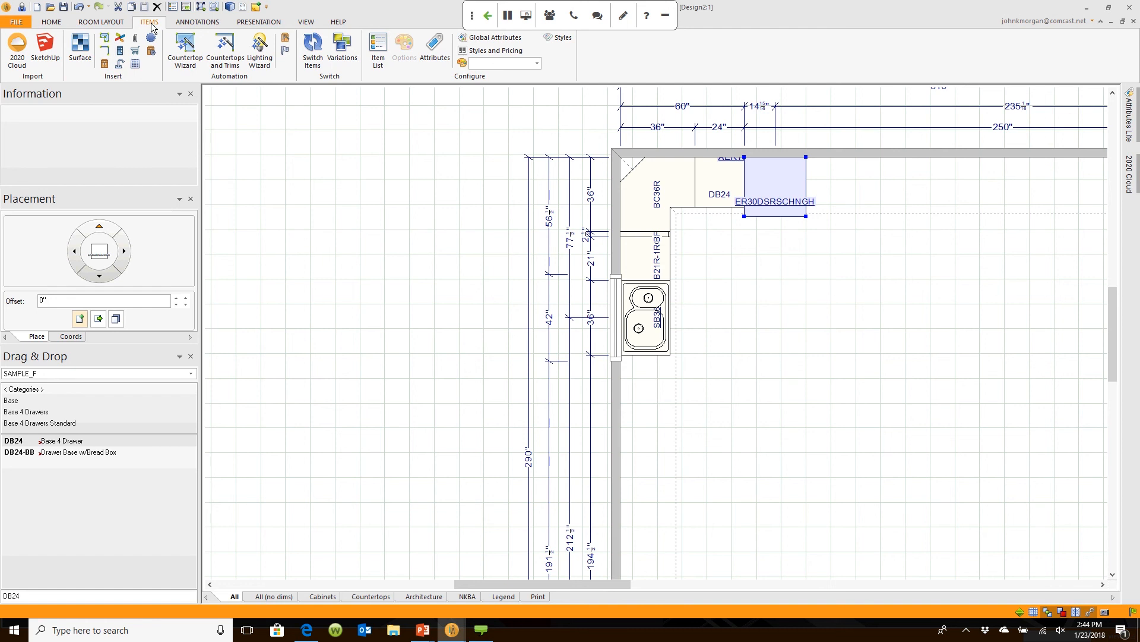
Step: Open Styles and Pricing, select SAMPLE_F_1, and show its Catalog Styles tab
{"action": "left_click", "coordinate": [498, 50]}
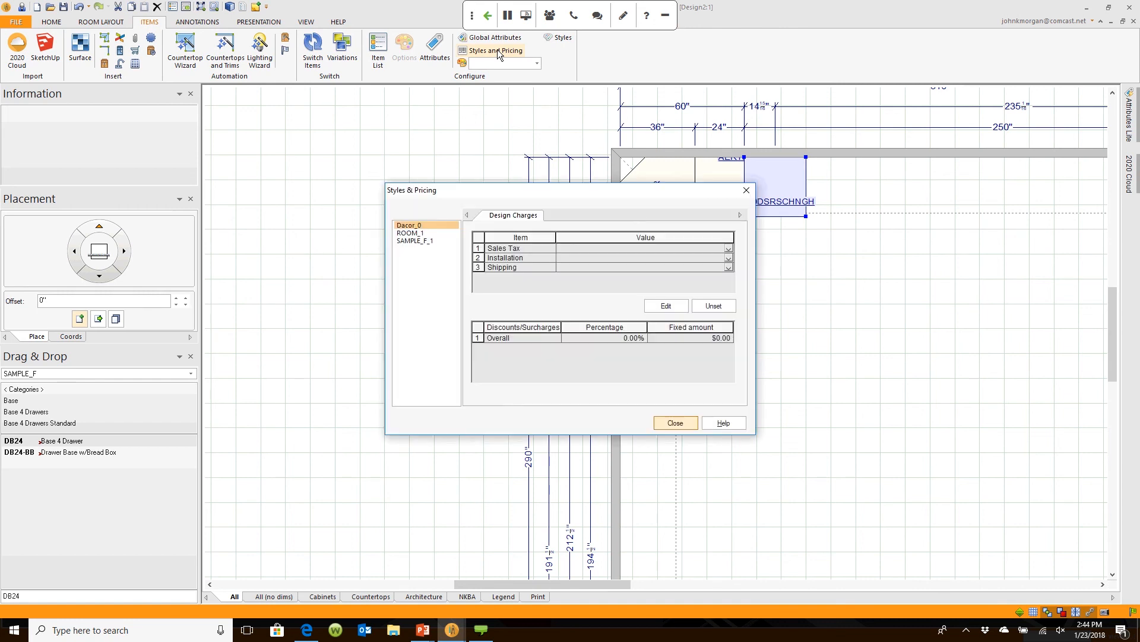
{"action": "left_click_drag", "start_coordinate": [522, 194], "coordinate": [516, 148]}
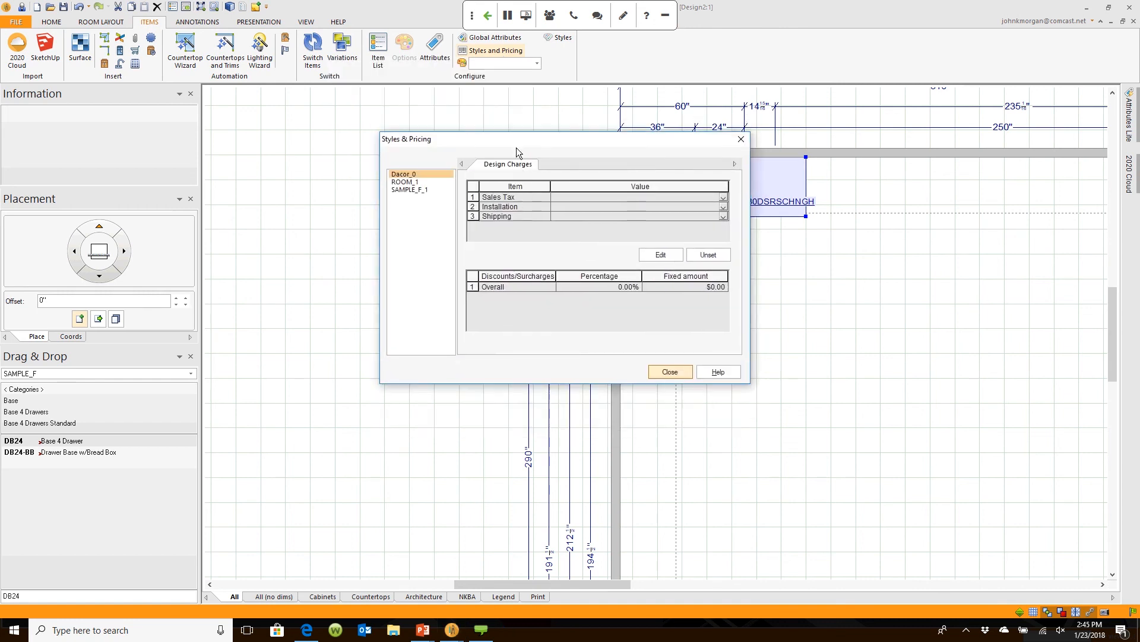
{"action": "left_click", "coordinate": [415, 189]}
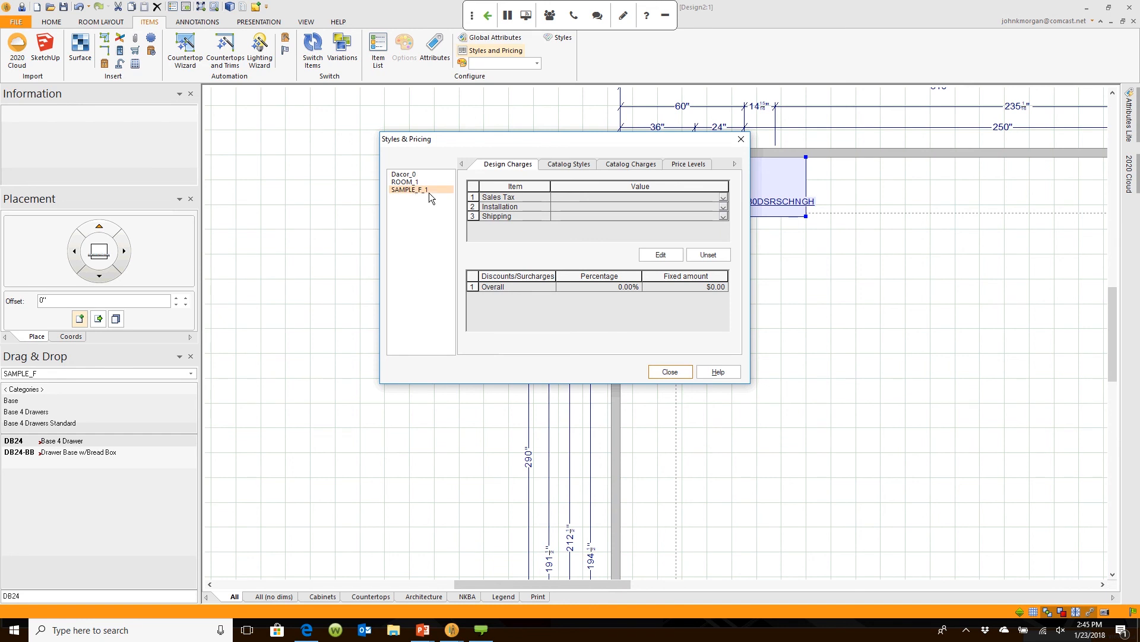
{"action": "left_click", "coordinate": [568, 172]}
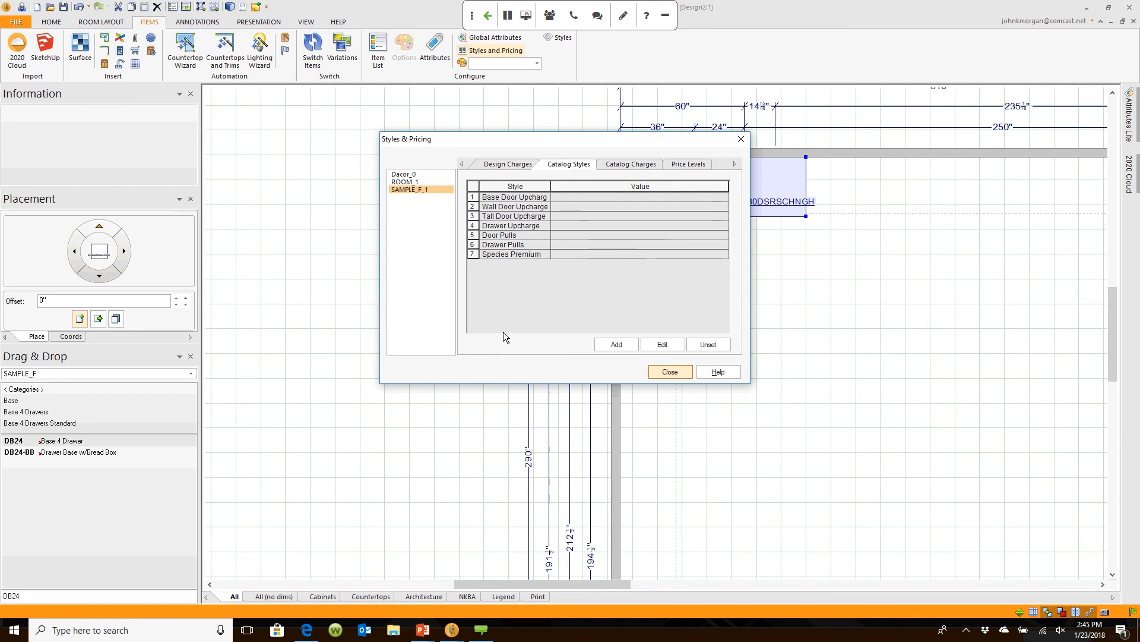
Step: Set the base and wall door styles to Geneva
{"action": "double_click", "coordinate": [572, 197]}
{"action": "scroll", "coordinate": [536, 314], "scroll_direction": "down", "scroll_amount": 10}
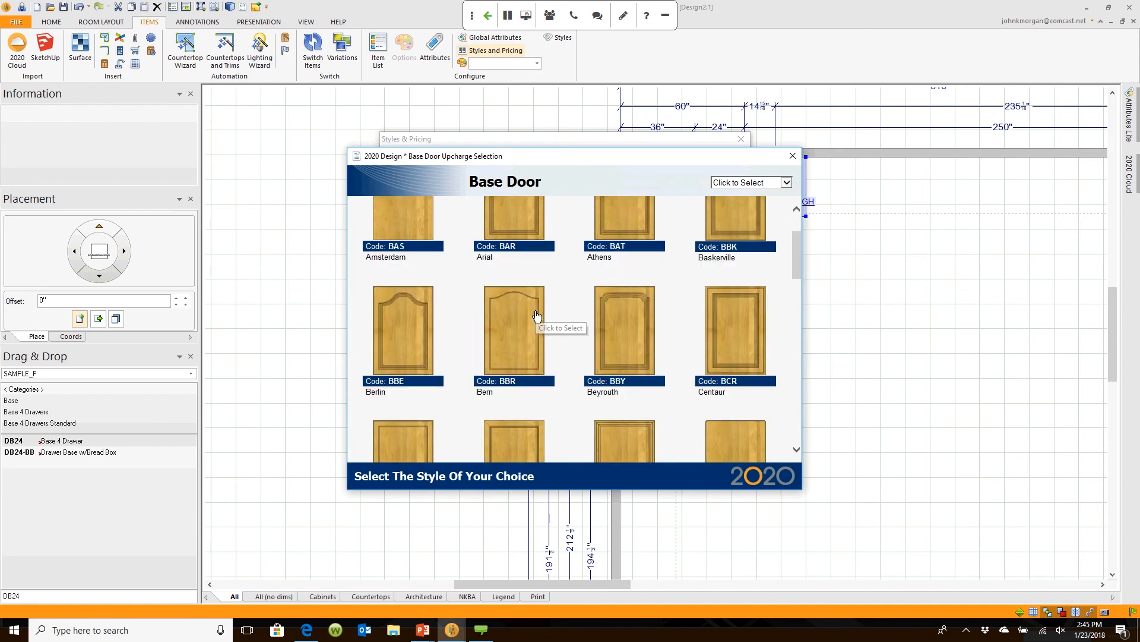
{"action": "scroll", "coordinate": [536, 312], "scroll_direction": "up", "scroll_amount": 5}
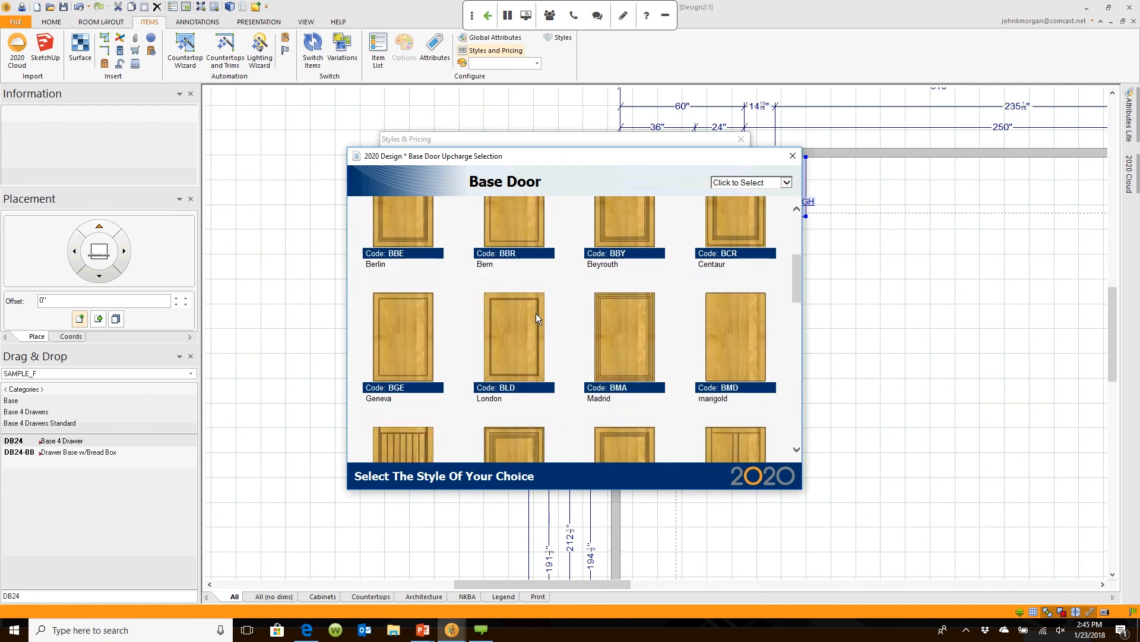
{"action": "scroll", "coordinate": [517, 323], "scroll_direction": "down", "scroll_amount": 1}
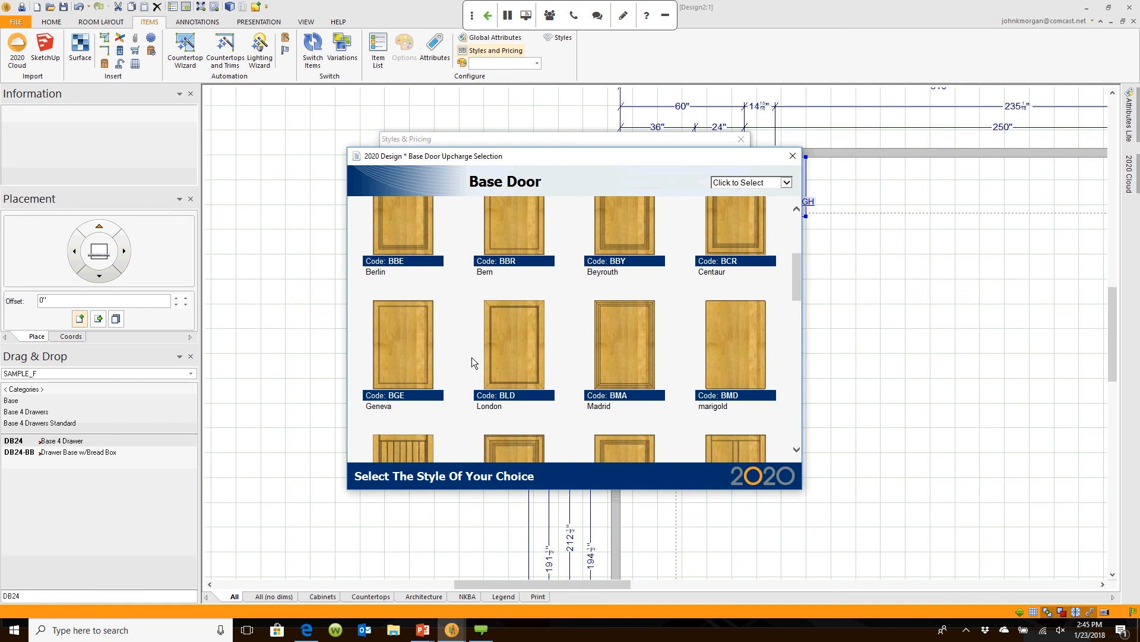
{"action": "left_click", "coordinate": [472, 358]}
{"action": "double_click", "coordinate": [579, 207]}
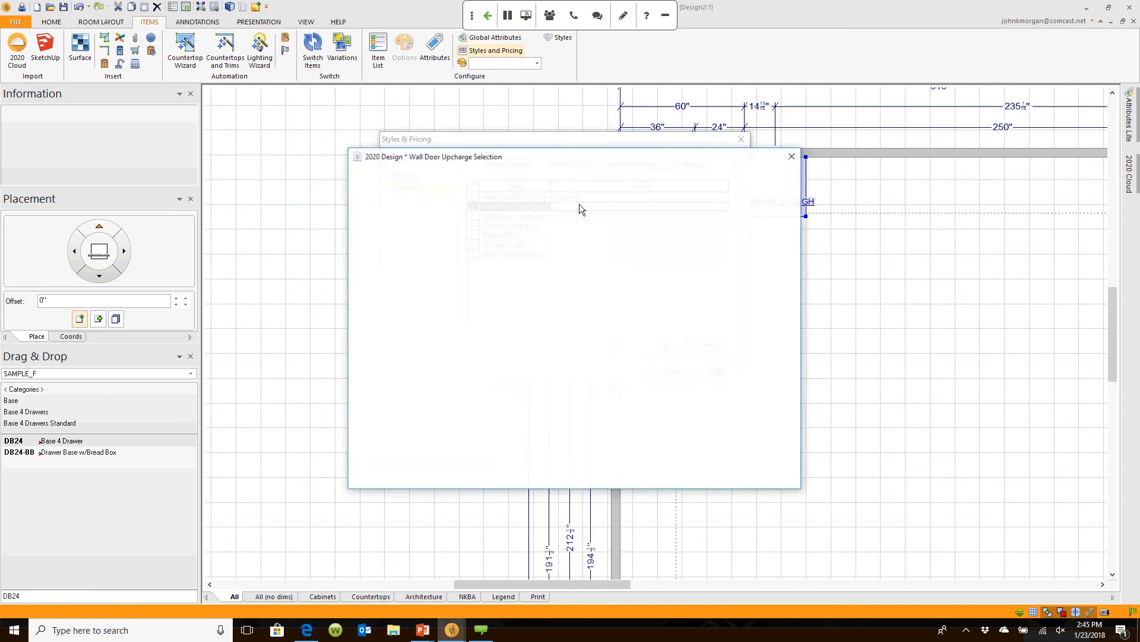
{"action": "scroll", "coordinate": [420, 386], "scroll_direction": "down", "scroll_amount": 1}
{"action": "left_click", "coordinate": [415, 407]}
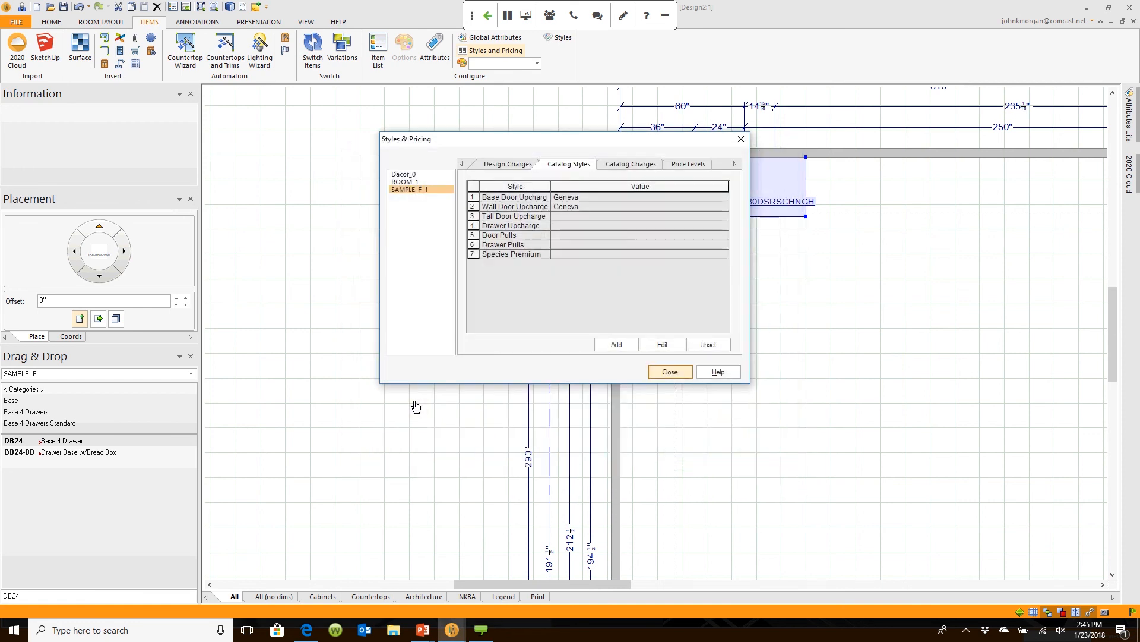
Step: Set the tall door and drawer front styles to Geneva
{"action": "double_click", "coordinate": [573, 216]}
{"action": "scroll", "coordinate": [465, 380], "scroll_direction": "down", "scroll_amount": 3}
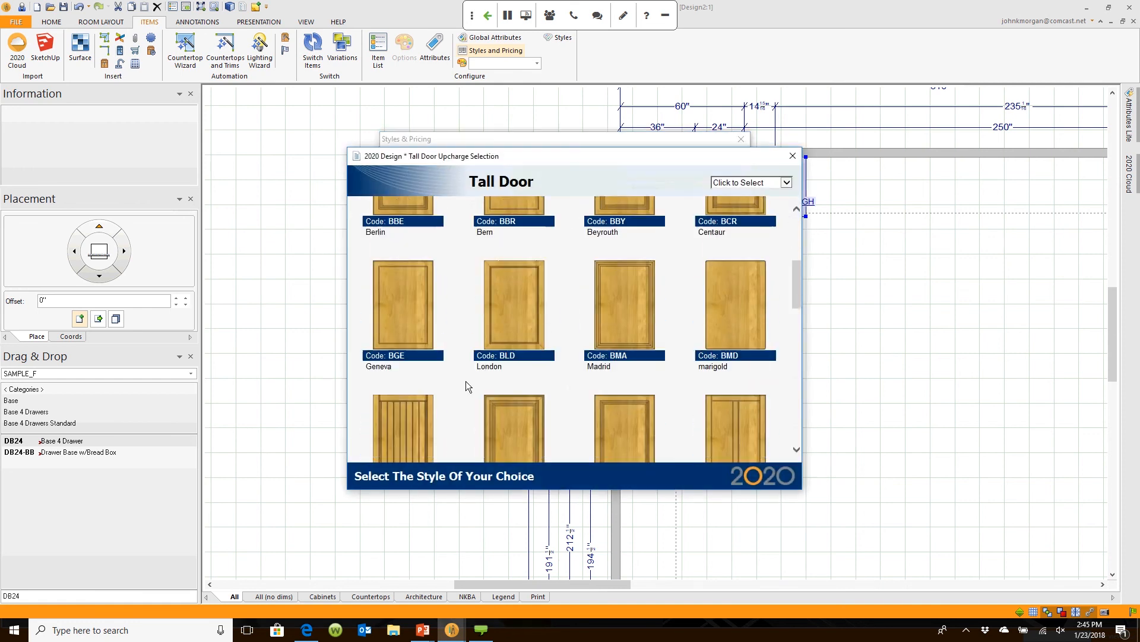
{"action": "left_click", "coordinate": [465, 383]}
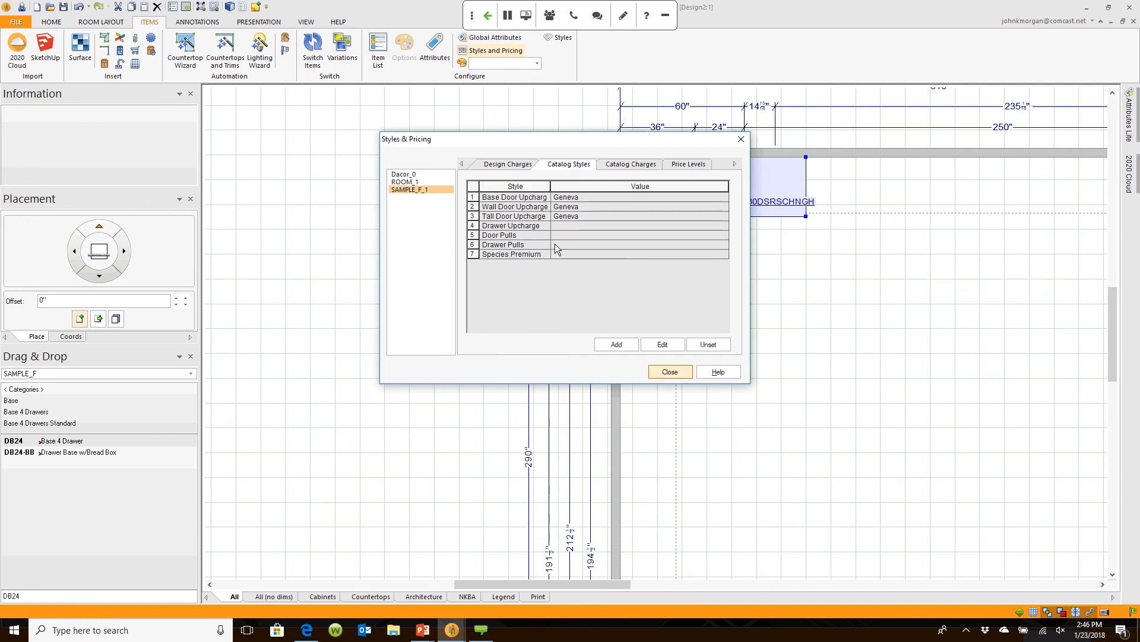
{"action": "double_click", "coordinate": [560, 225]}
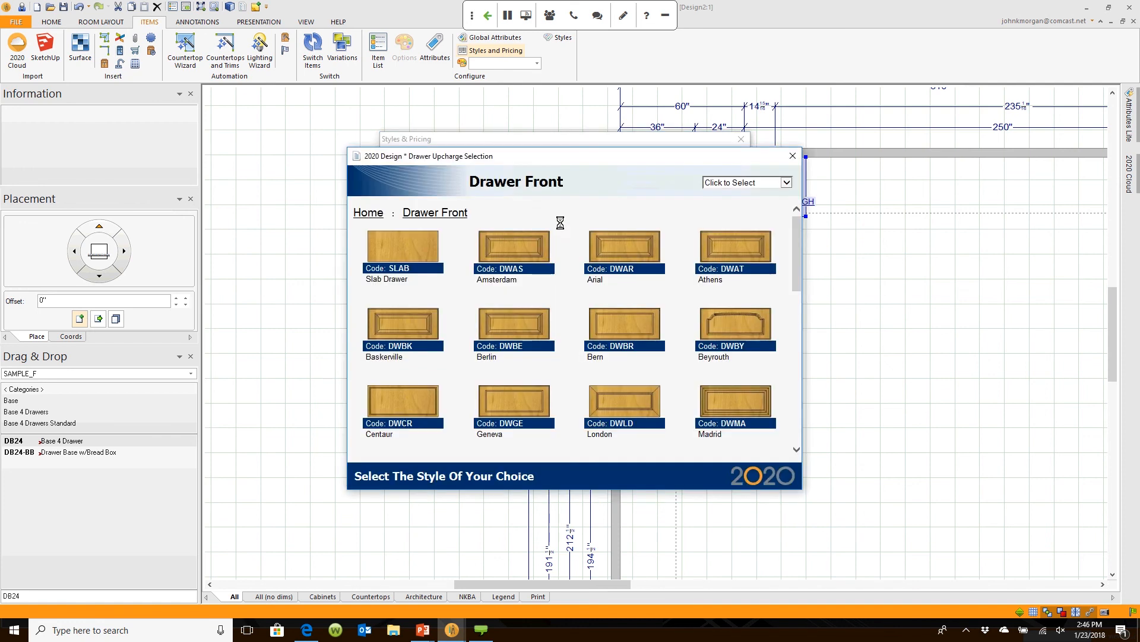
{"action": "left_click", "coordinate": [543, 405]}
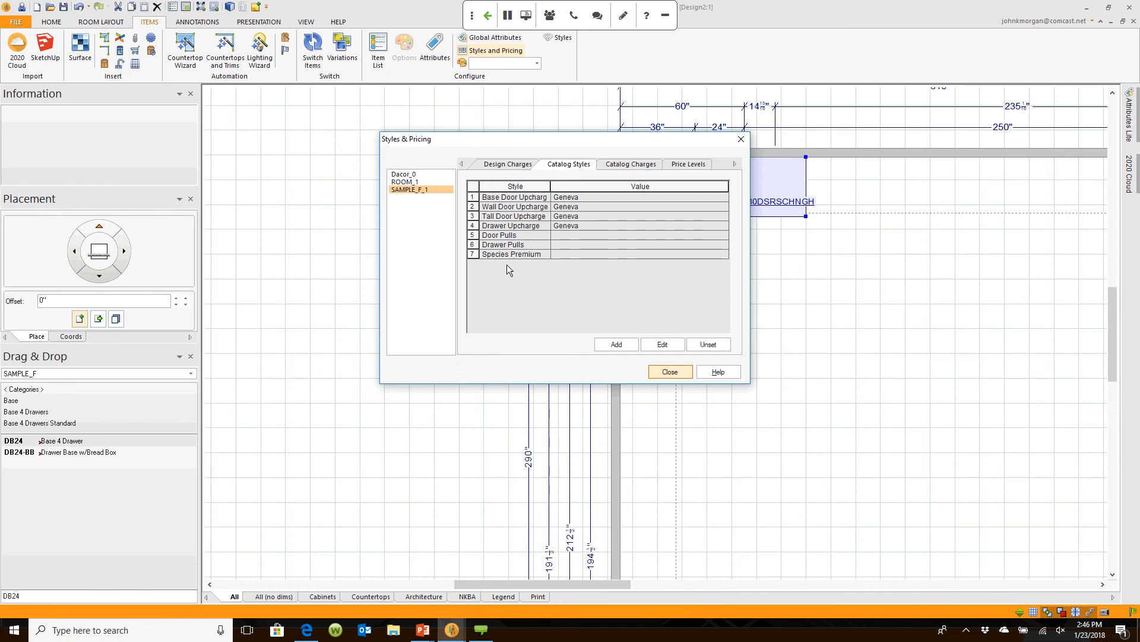
Step: Set the species premium to White Thermofoil from the Thermofoil finishes
{"action": "double_click", "coordinate": [563, 255]}
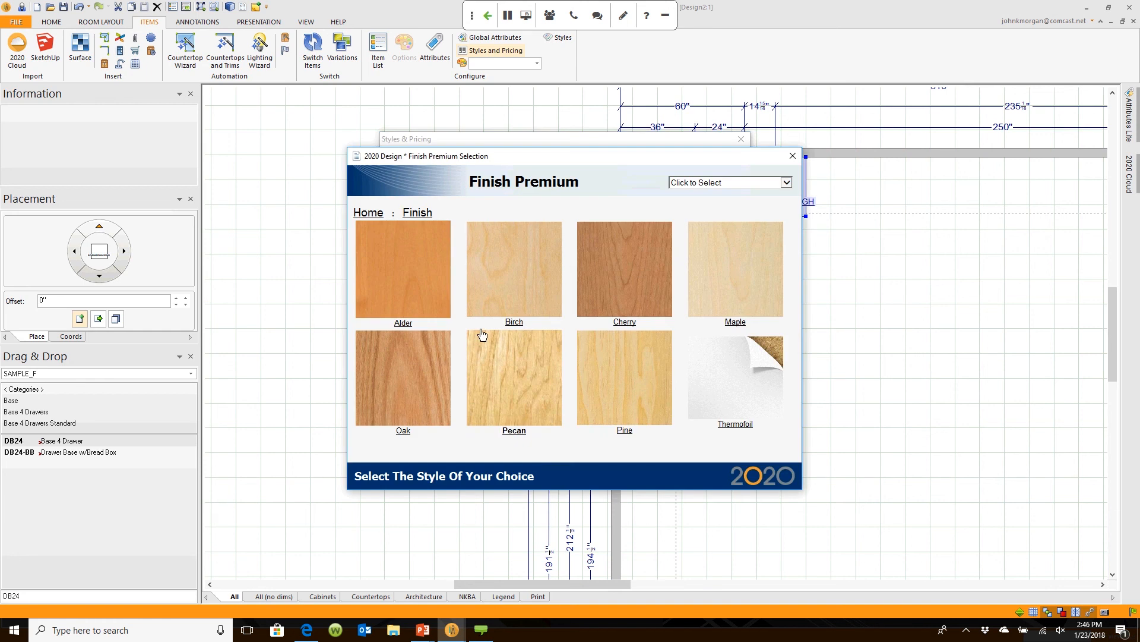
{"action": "left_click", "coordinate": [398, 279]}
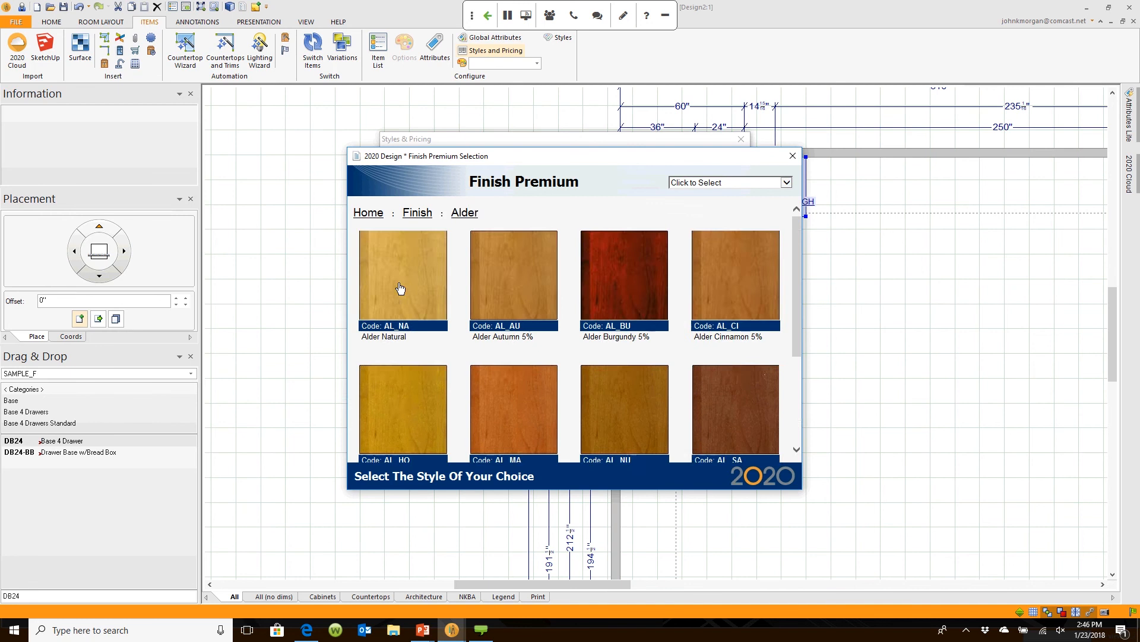
{"action": "scroll", "coordinate": [505, 333], "scroll_direction": "down", "scroll_amount": 3}
{"action": "scroll", "coordinate": [613, 387], "scroll_direction": "up", "scroll_amount": 3}
{"action": "left_click", "coordinate": [417, 213]}
{"action": "left_click", "coordinate": [722, 349]}
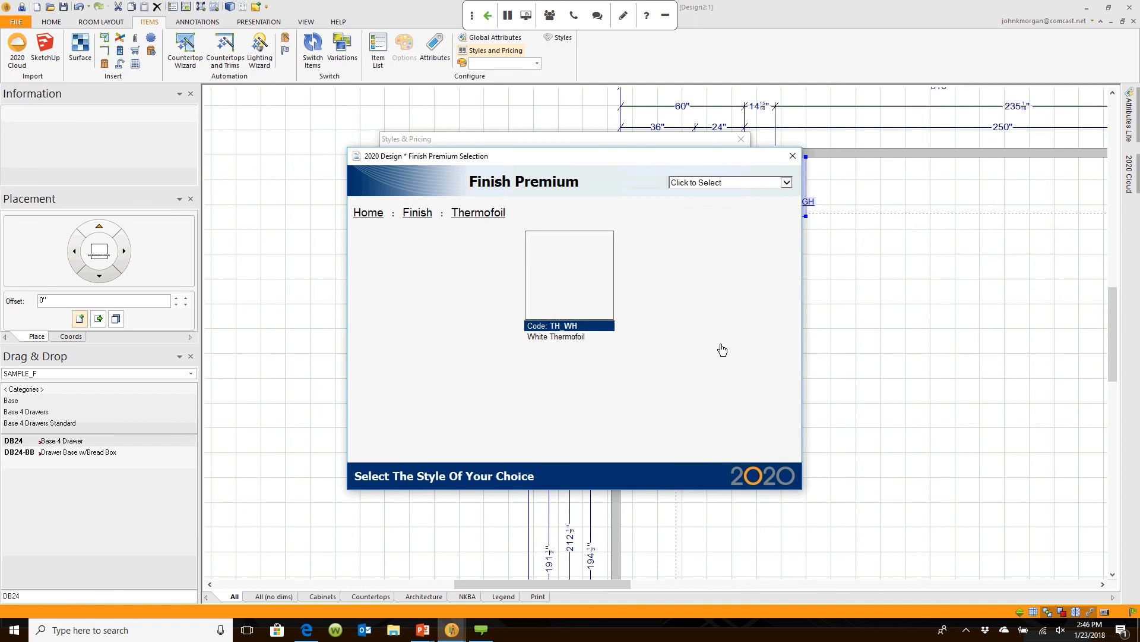
{"action": "left_click", "coordinate": [583, 288]}
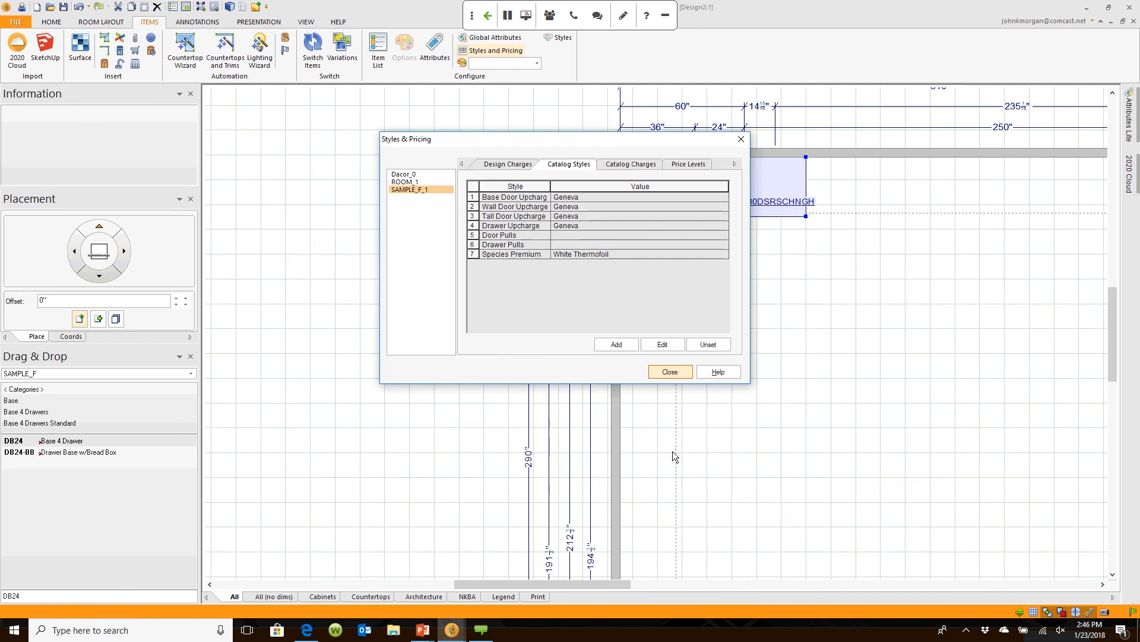
Step: Close Styles & Pricing, check the white cabinets in the 3D rendering, and return to the plan
{"action": "left_click", "coordinate": [669, 372]}
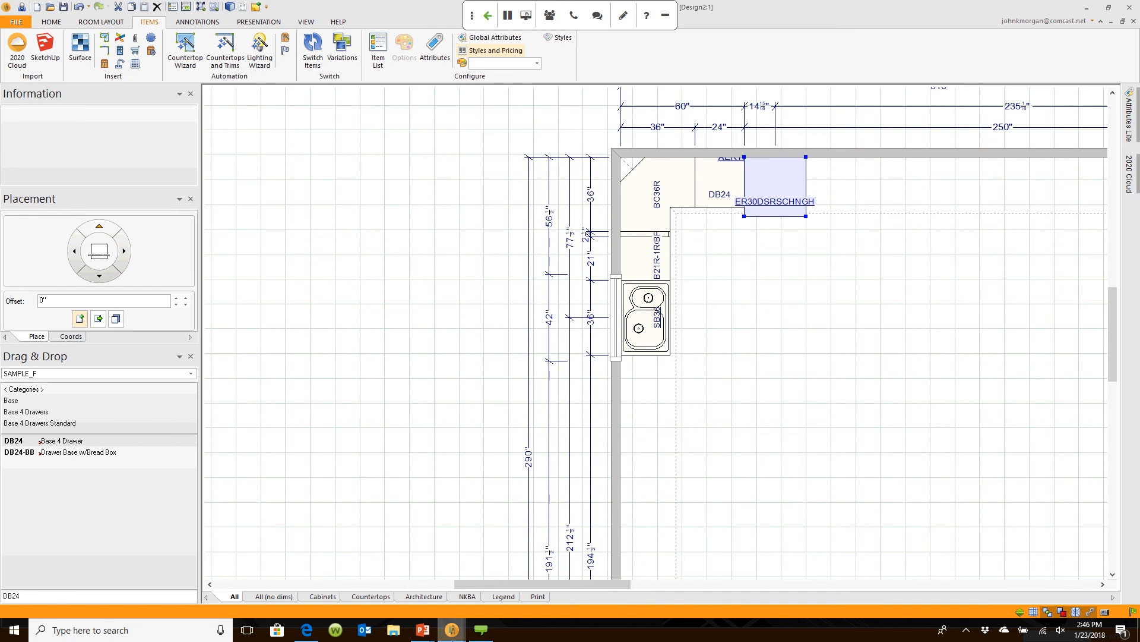
{"action": "mouse_move", "coordinate": [453, 635]}
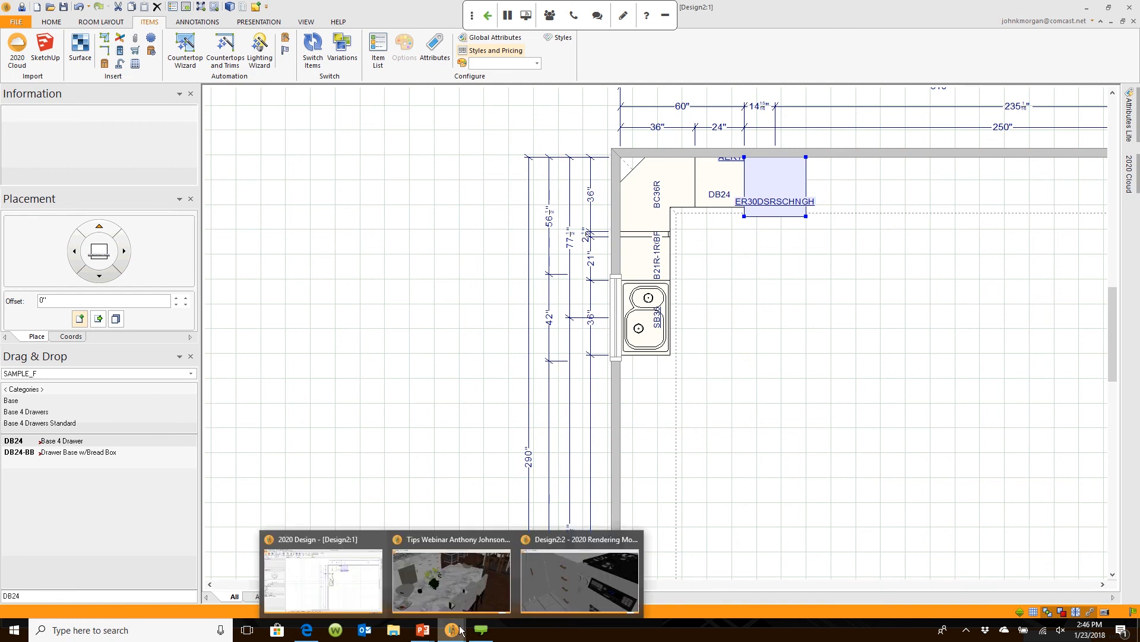
{"action": "left_click", "coordinate": [531, 582]}
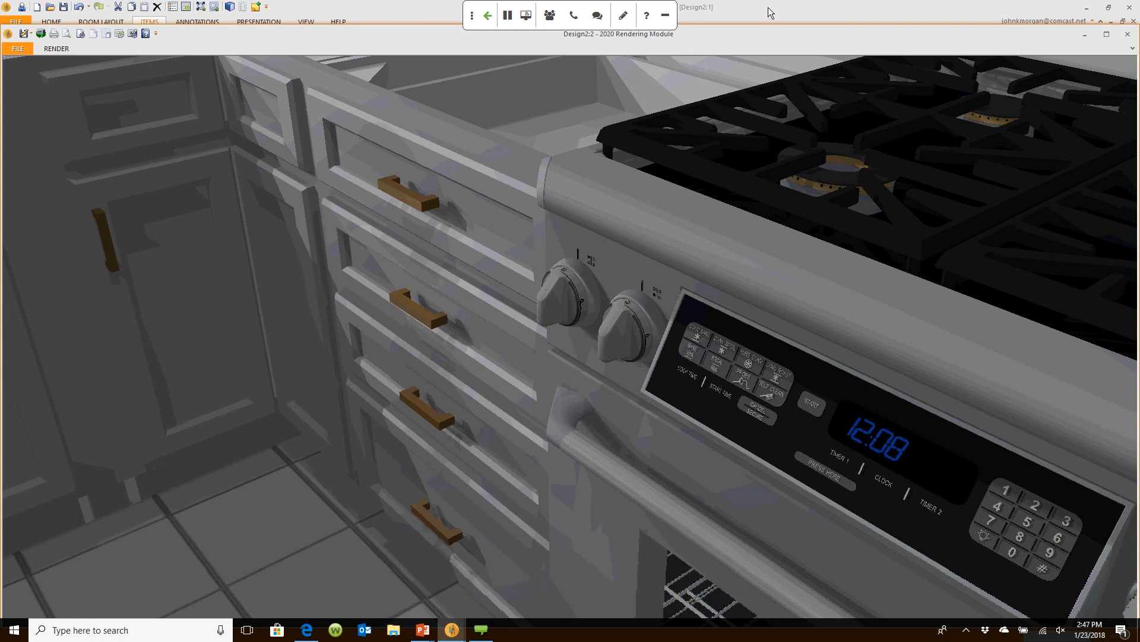
{"action": "left_click", "coordinate": [771, 13]}
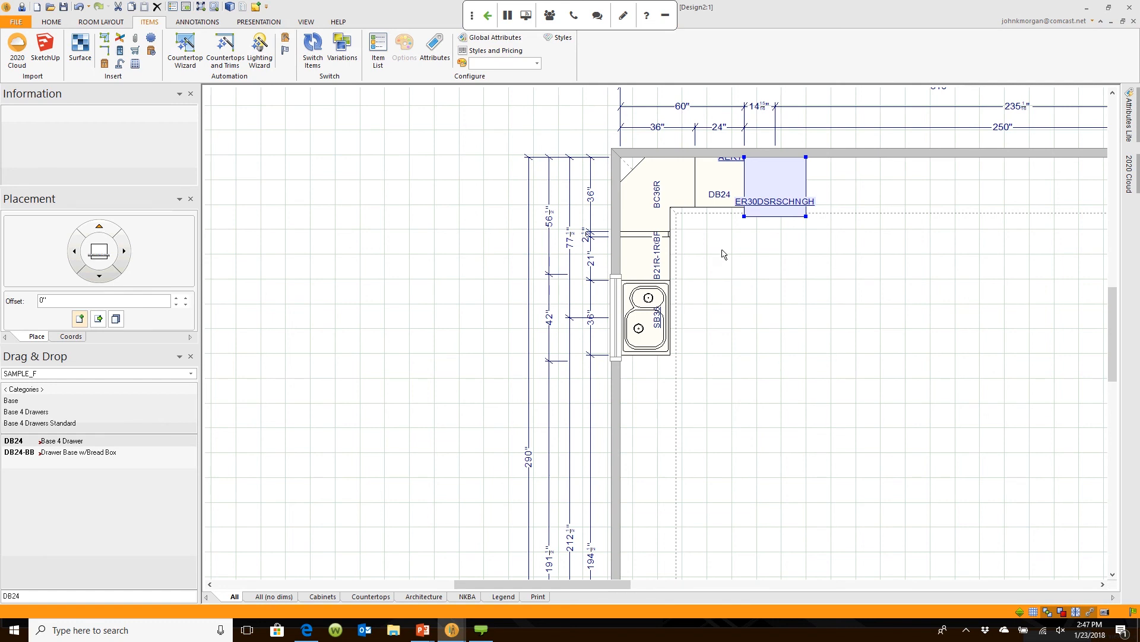
{"action": "middle_click_drag", "start_coordinate": [802, 247], "coordinate": [703, 249]}
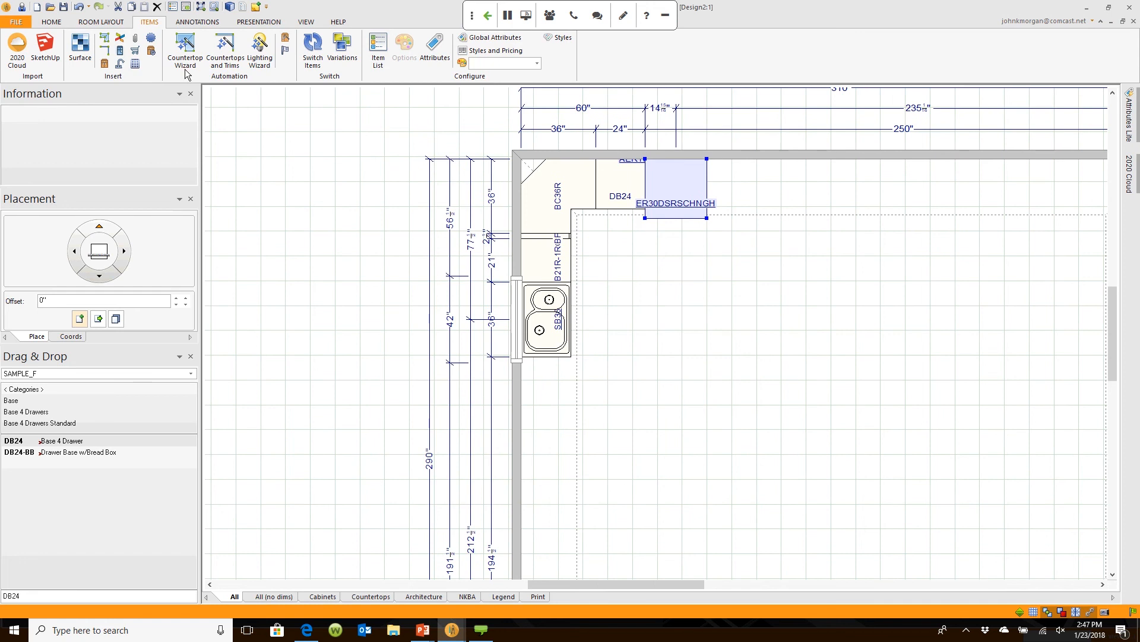
{"action": "left_click", "coordinate": [493, 50]}
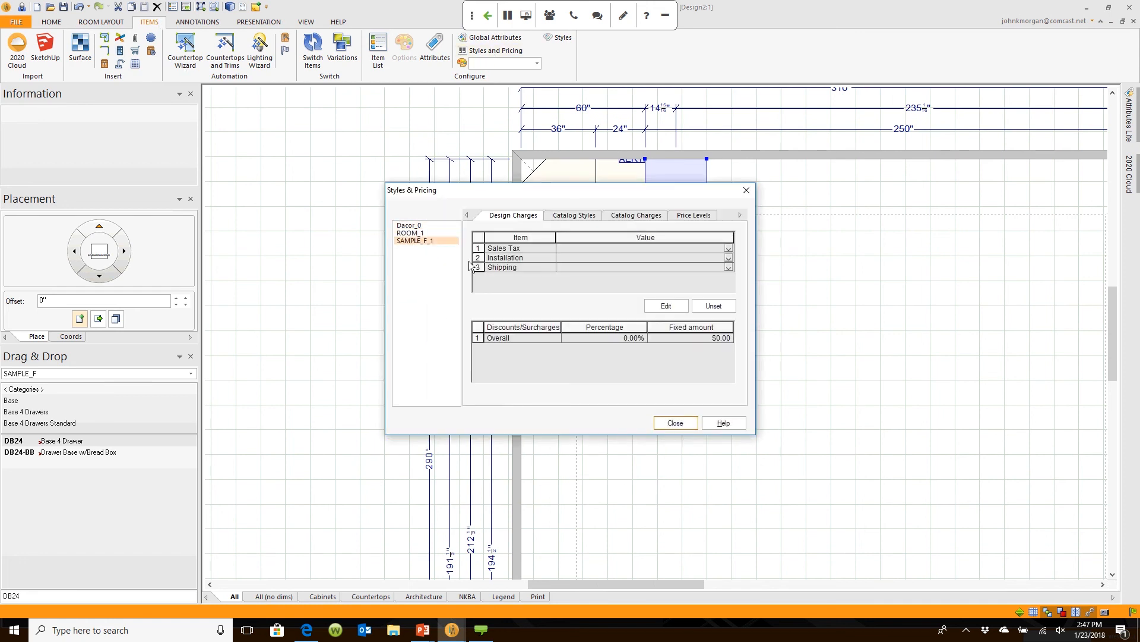
{"action": "left_click", "coordinate": [580, 216]}
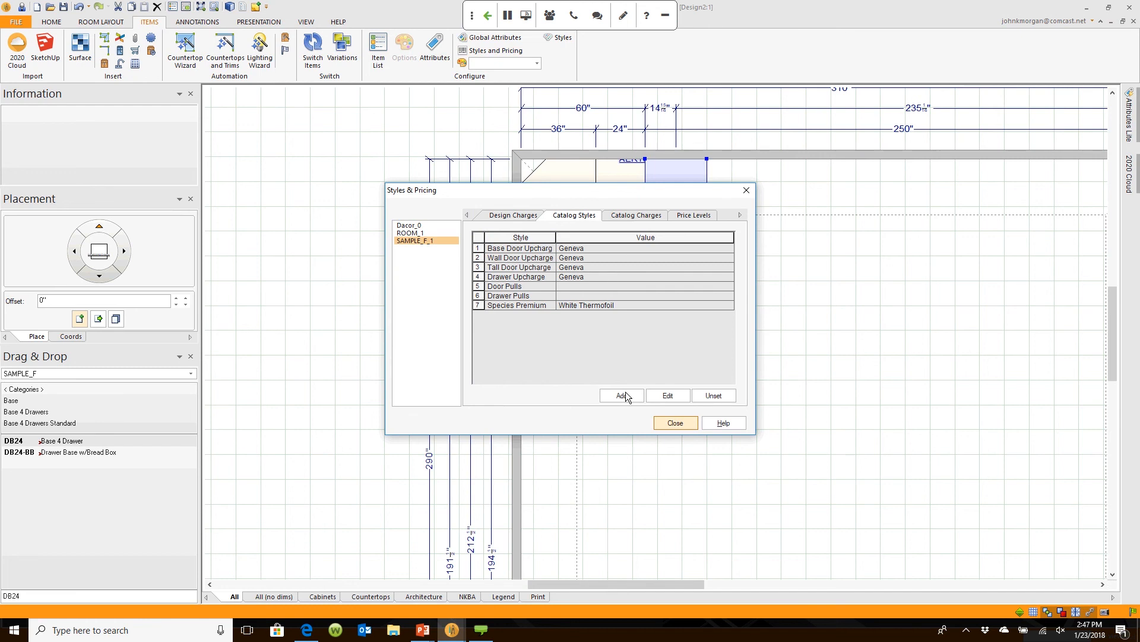
{"action": "left_click", "coordinate": [686, 424]}
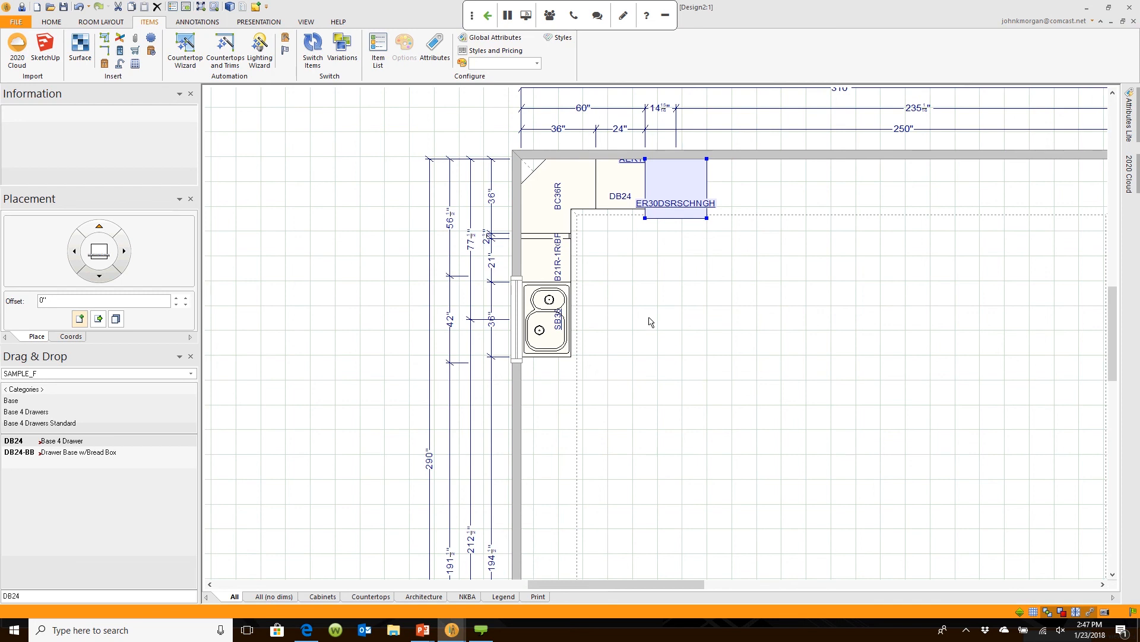
Step: Generate a Quote report preview with the General settings from the reports list
{"action": "left_click", "coordinate": [267, 23]}
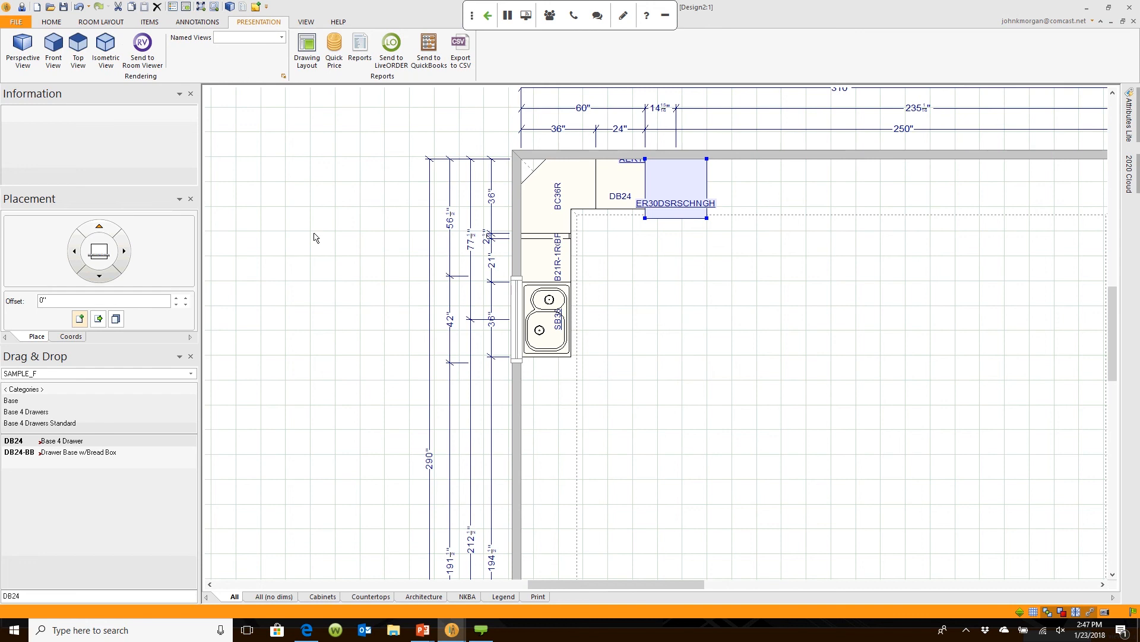
{"action": "left_click", "coordinate": [359, 59]}
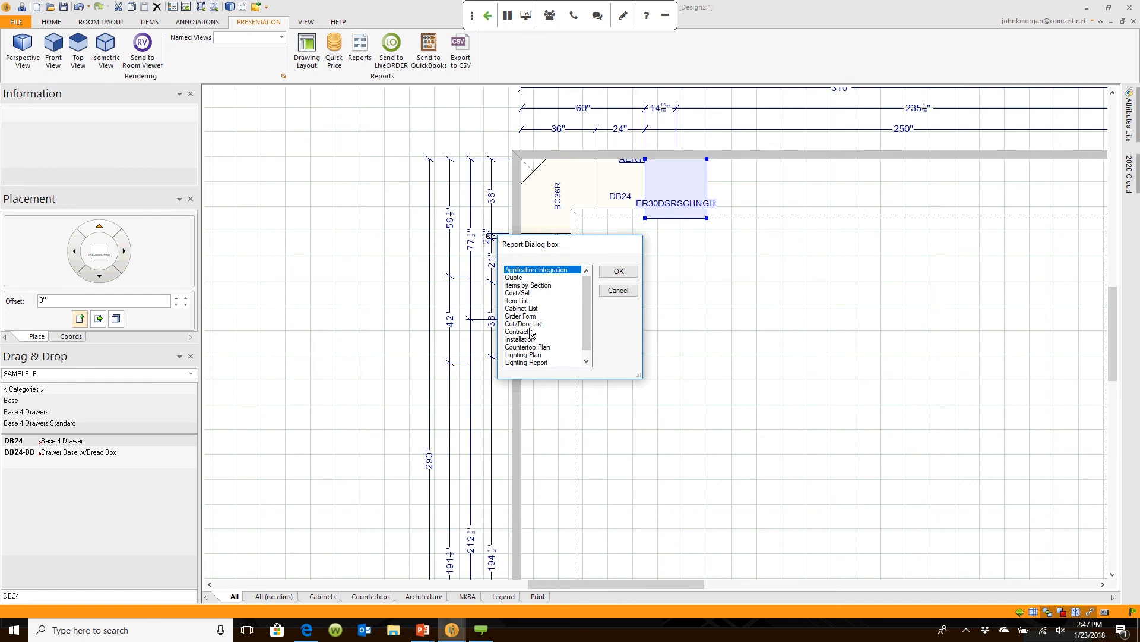
{"action": "left_click", "coordinate": [526, 278]}
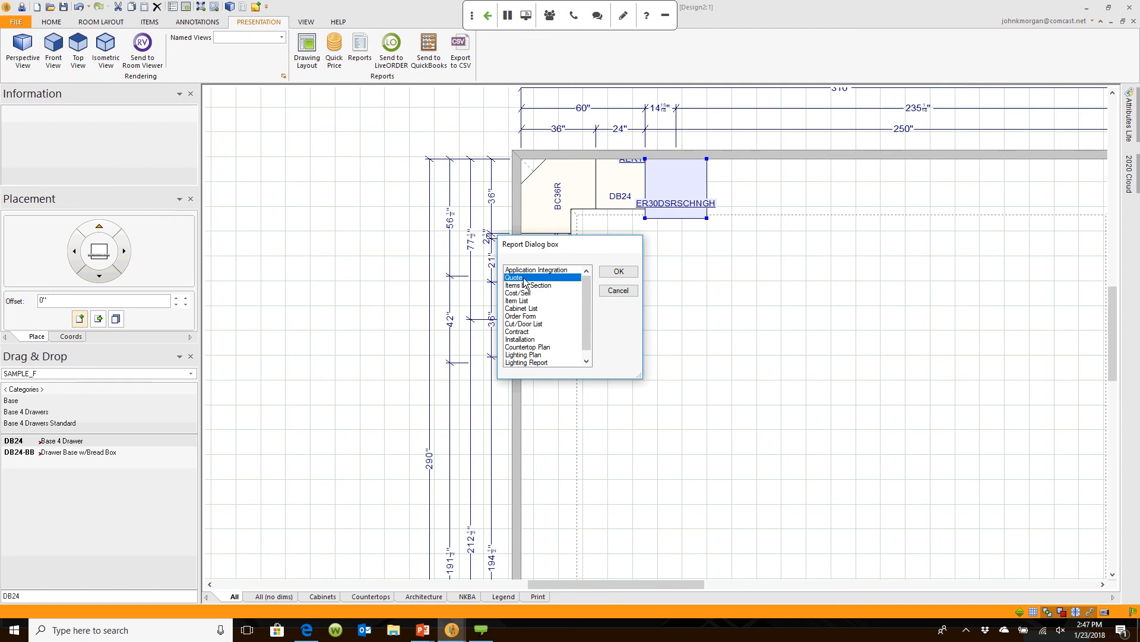
{"action": "left_click", "coordinate": [618, 271]}
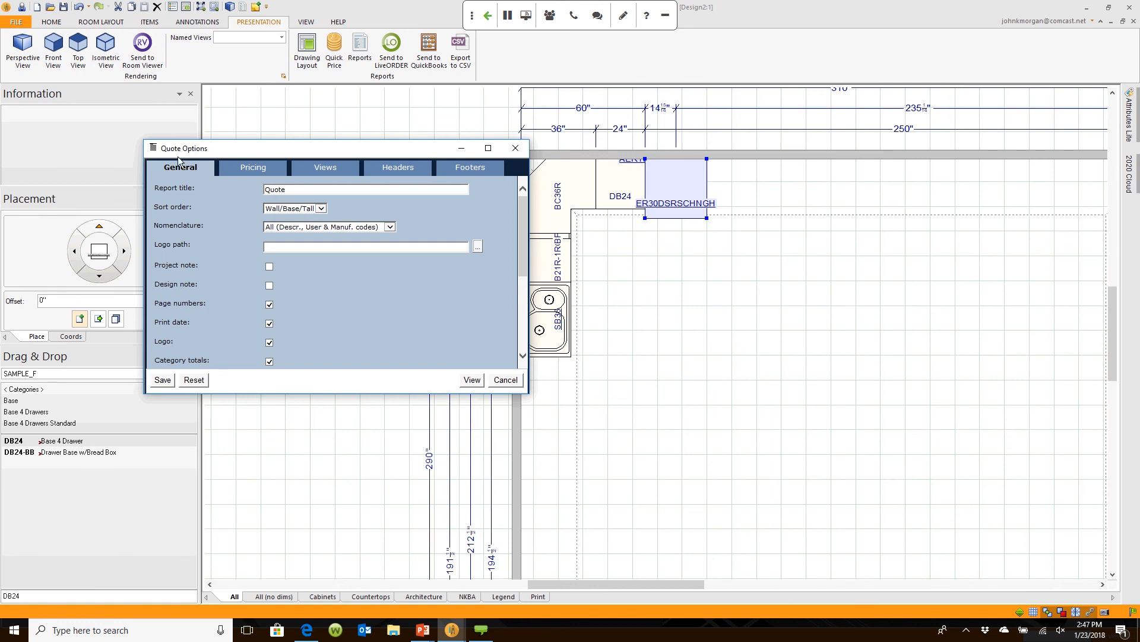
{"action": "left_click", "coordinate": [472, 380]}
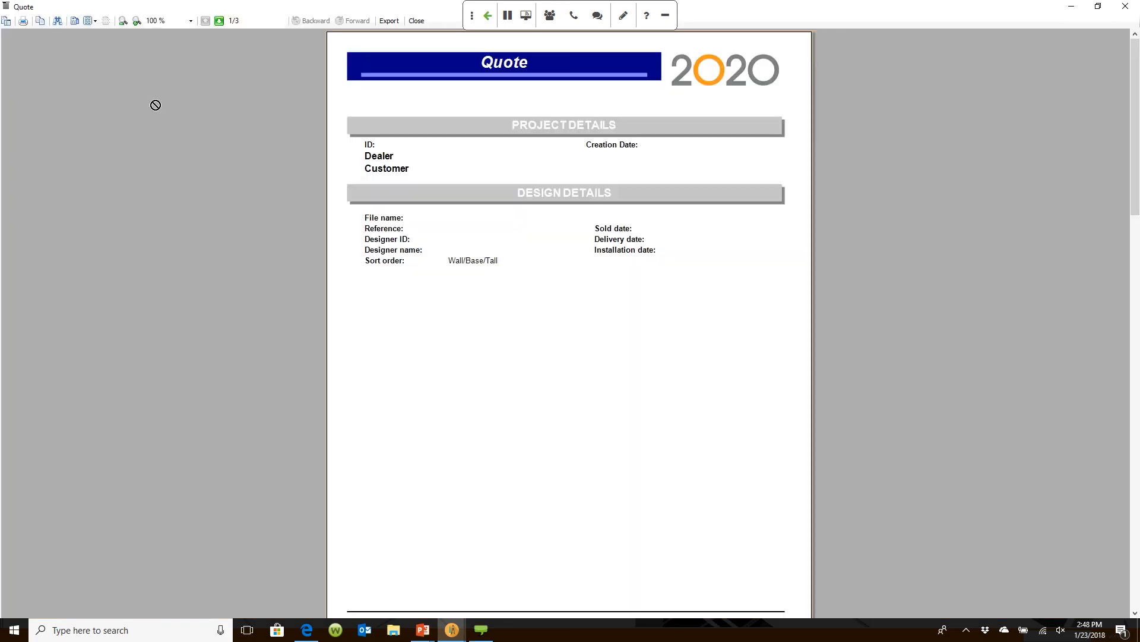
Step: View the cabinet pricing on page 2/3 of the quote, then close the report
{"action": "left_click", "coordinate": [221, 22]}
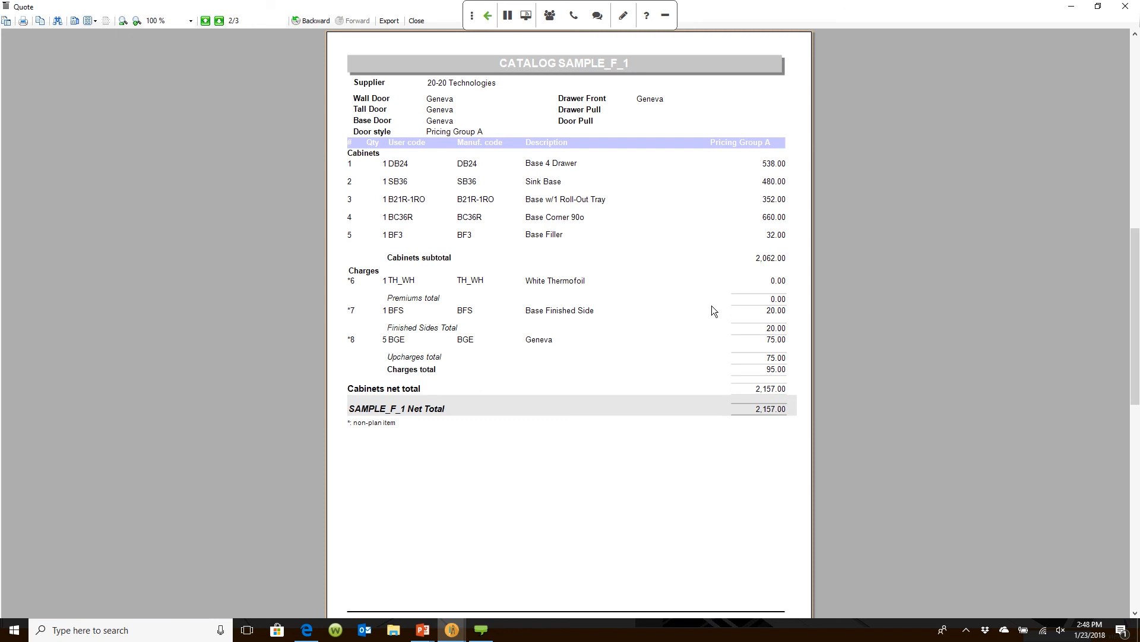
{"action": "left_click", "coordinate": [419, 21]}
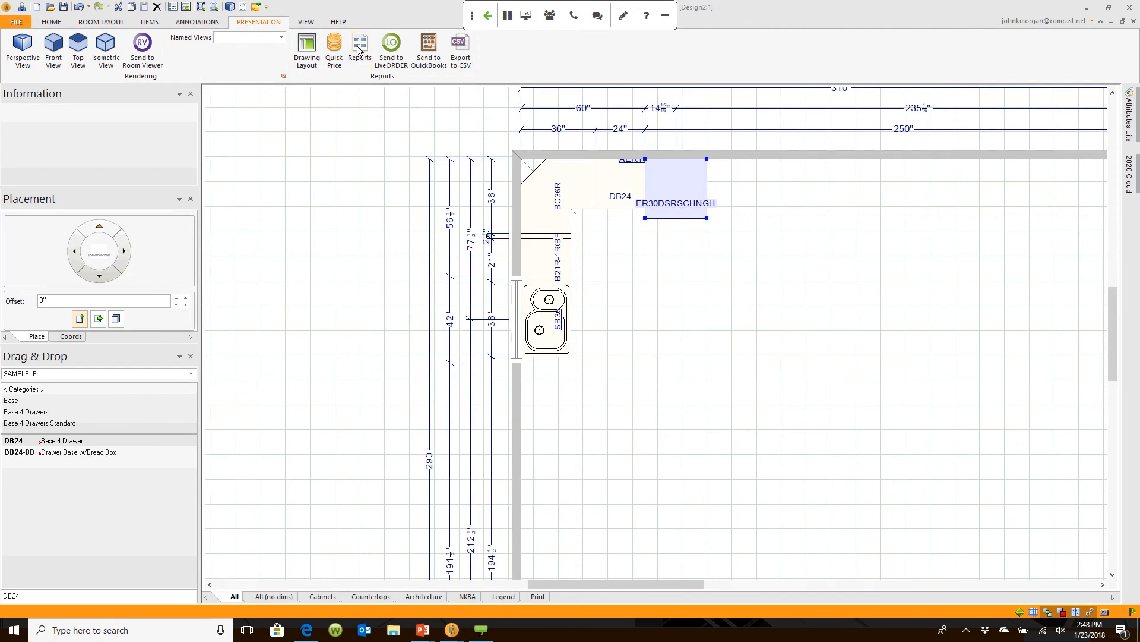
Step: Deselect the ER30DSRSCHNGH cabinet and recentre and enlarge the kitchen floor plan
{"action": "left_click", "coordinate": [392, 300]}
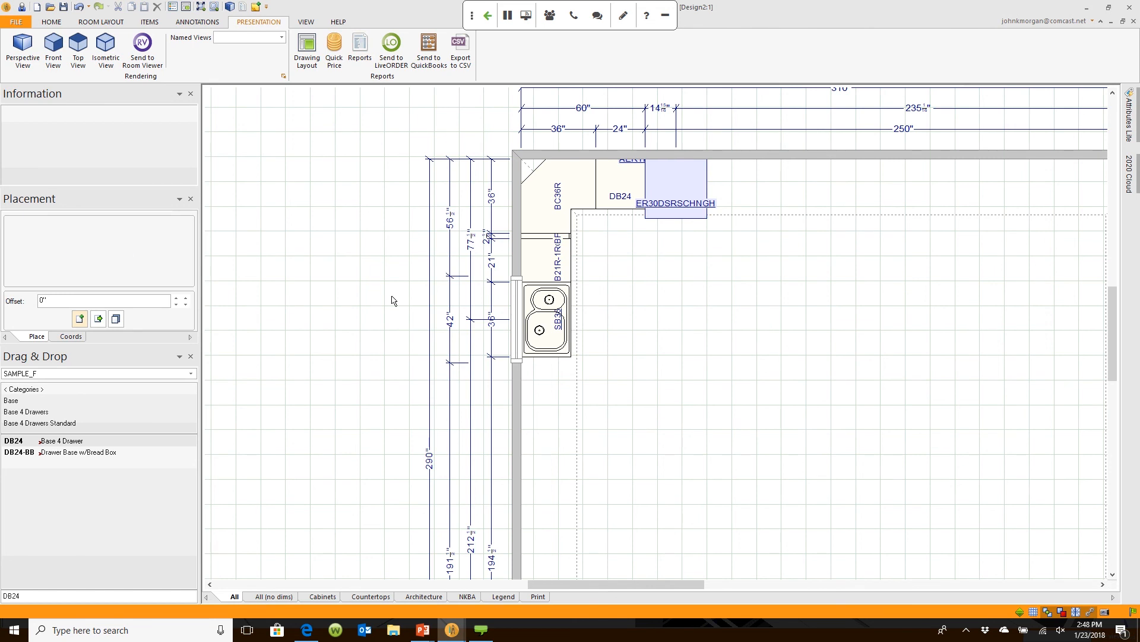
{"action": "middle_click_drag", "start_coordinate": [823, 379], "coordinate": [746, 418]}
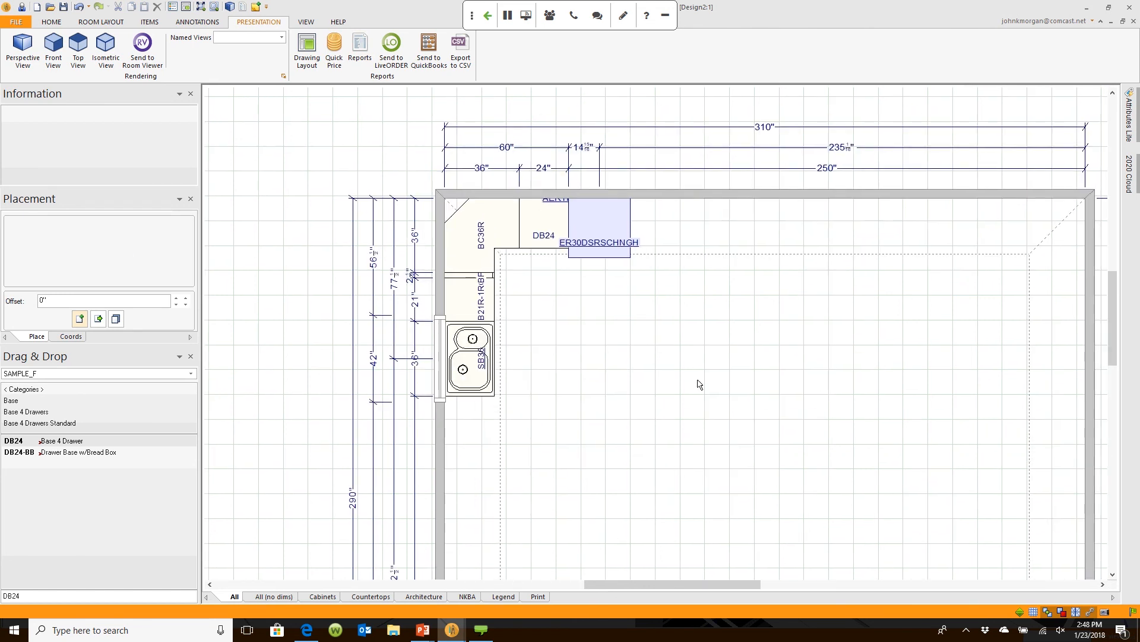
{"action": "scroll", "coordinate": [578, 315], "scroll_direction": "up", "scroll_amount": 2}
{"action": "middle_click_drag", "start_coordinate": [578, 316], "coordinate": [644, 348]}
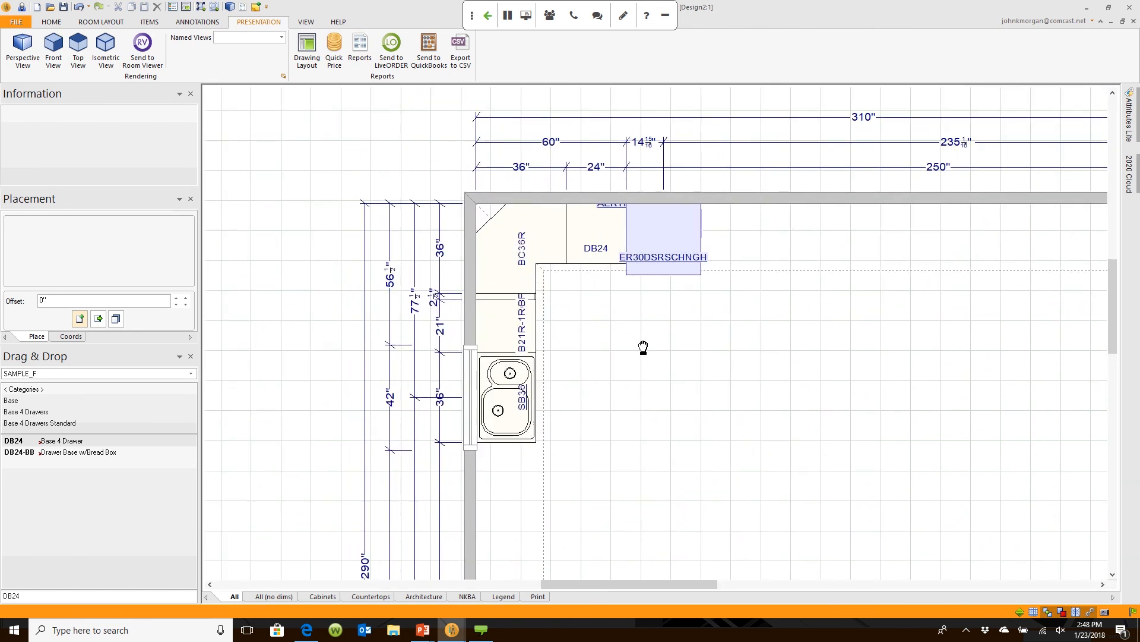
Step: Switch to the Design2:2 3D rendering and pan to frame the sink and stove
{"action": "mouse_move", "coordinate": [452, 632]}
{"action": "left_click", "coordinate": [462, 578]}
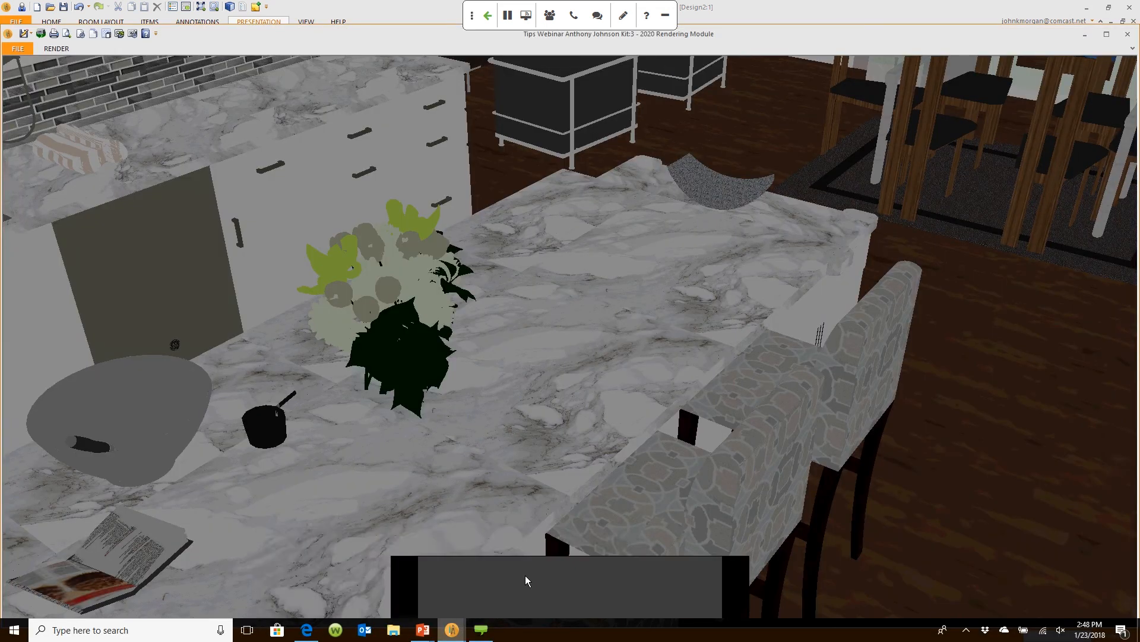
{"action": "left_click", "coordinate": [528, 573]}
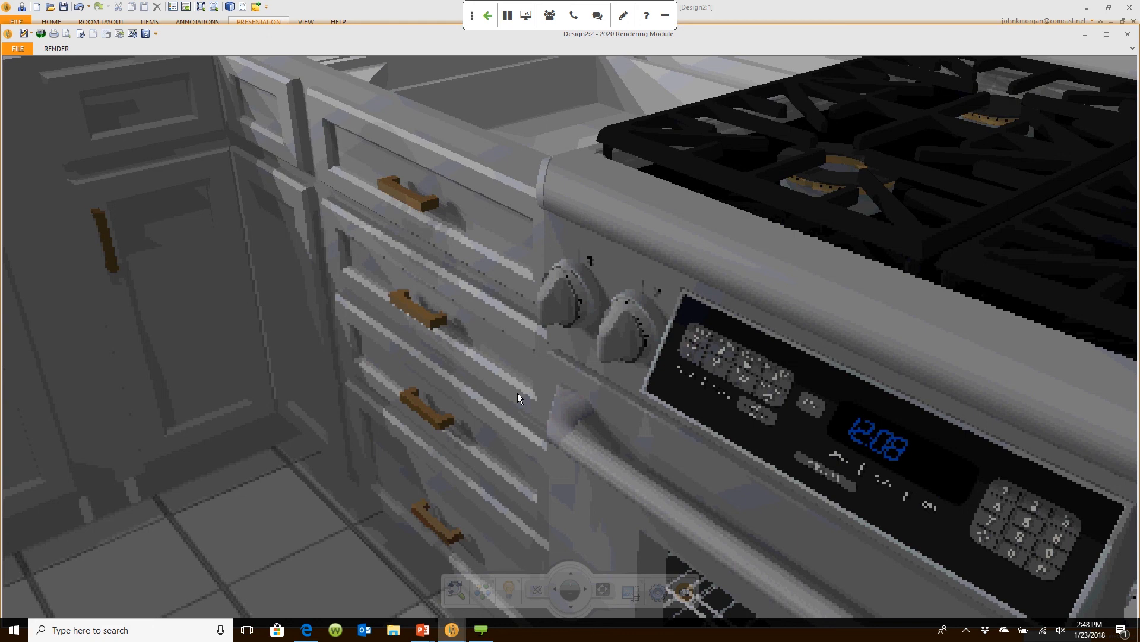
{"action": "scroll", "coordinate": [518, 397], "scroll_direction": "down", "scroll_amount": 5}
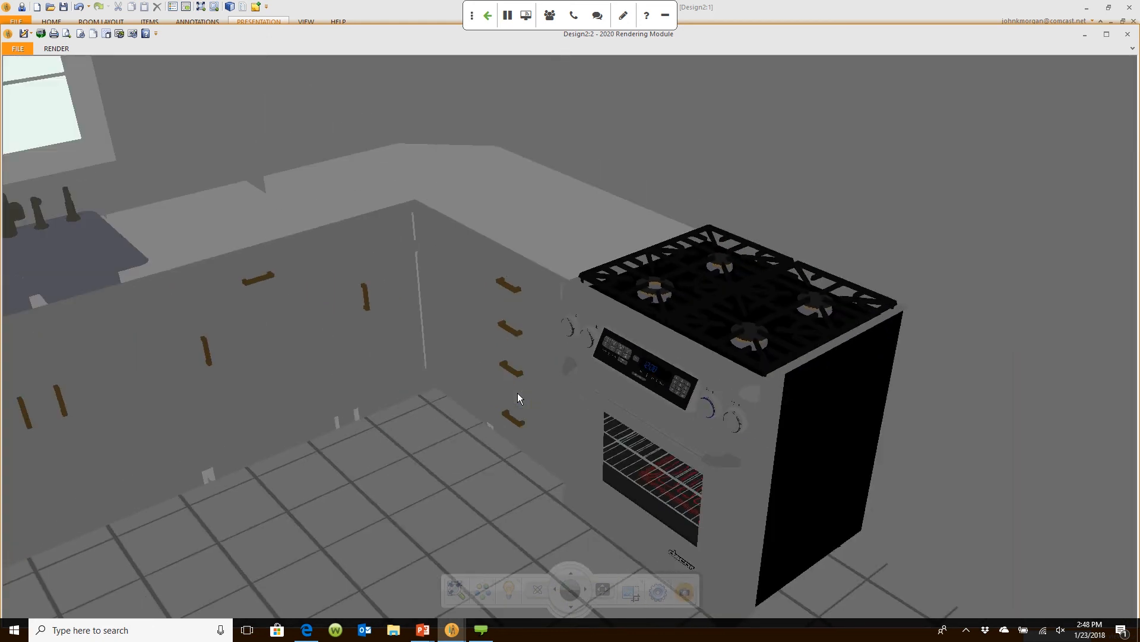
{"action": "middle_click_drag", "start_coordinate": [518, 393], "coordinate": [553, 395]}
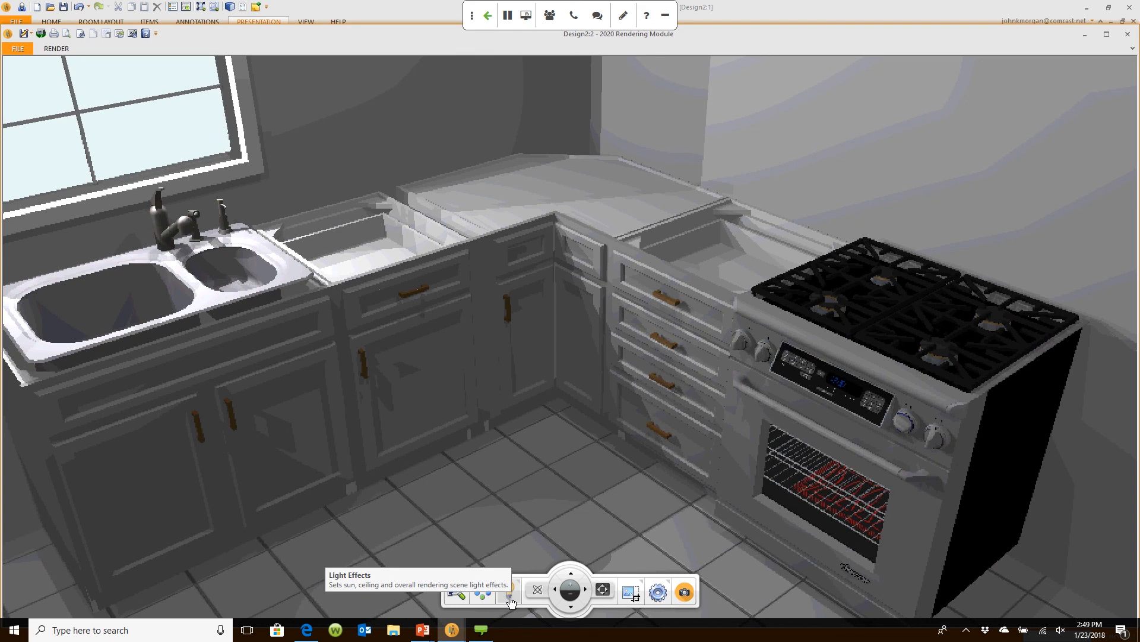
Step: Make the sun light visible and move the sun so light falls across the cabinets
{"action": "left_click", "coordinate": [509, 594]}
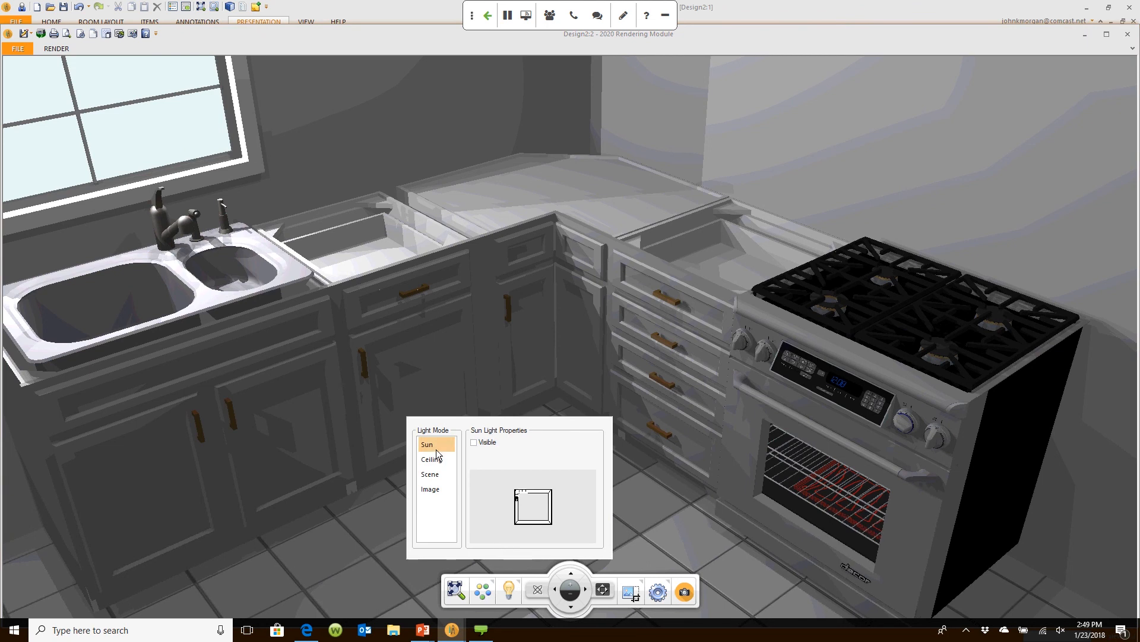
{"action": "left_click", "coordinate": [474, 443]}
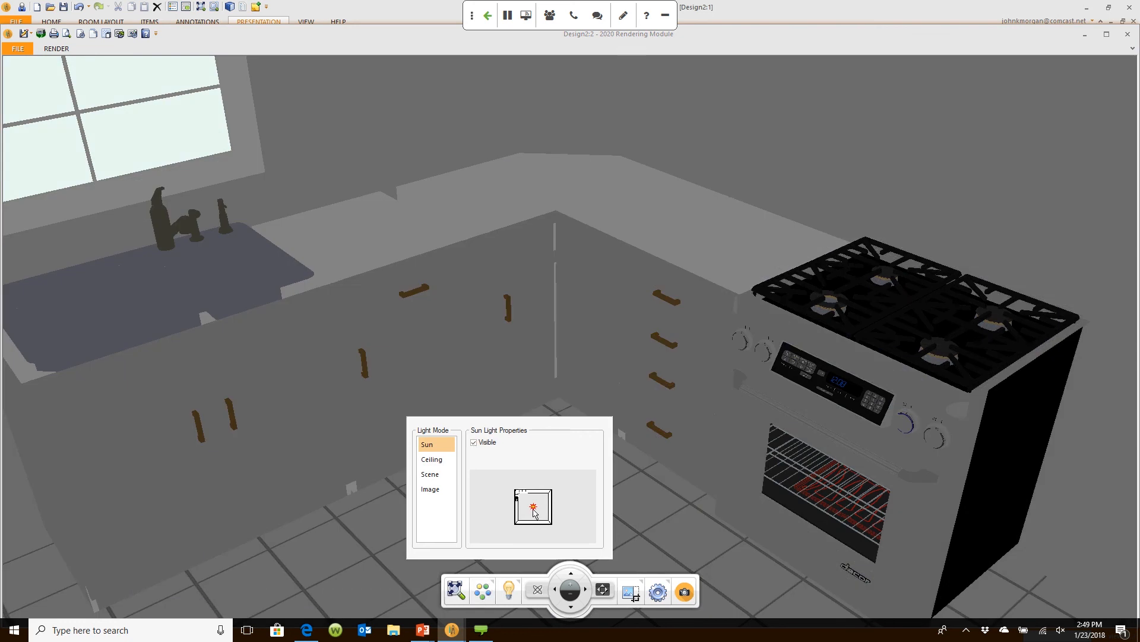
{"action": "mouse_move", "coordinate": [532, 509]}
{"action": "left_mouse_down"}
{"action": "mouse_move", "coordinate": [515, 512]}
{"action": "mouse_move", "coordinate": [510, 536]}
{"action": "mouse_move", "coordinate": [516, 526]}
{"action": "left_mouse_up"}
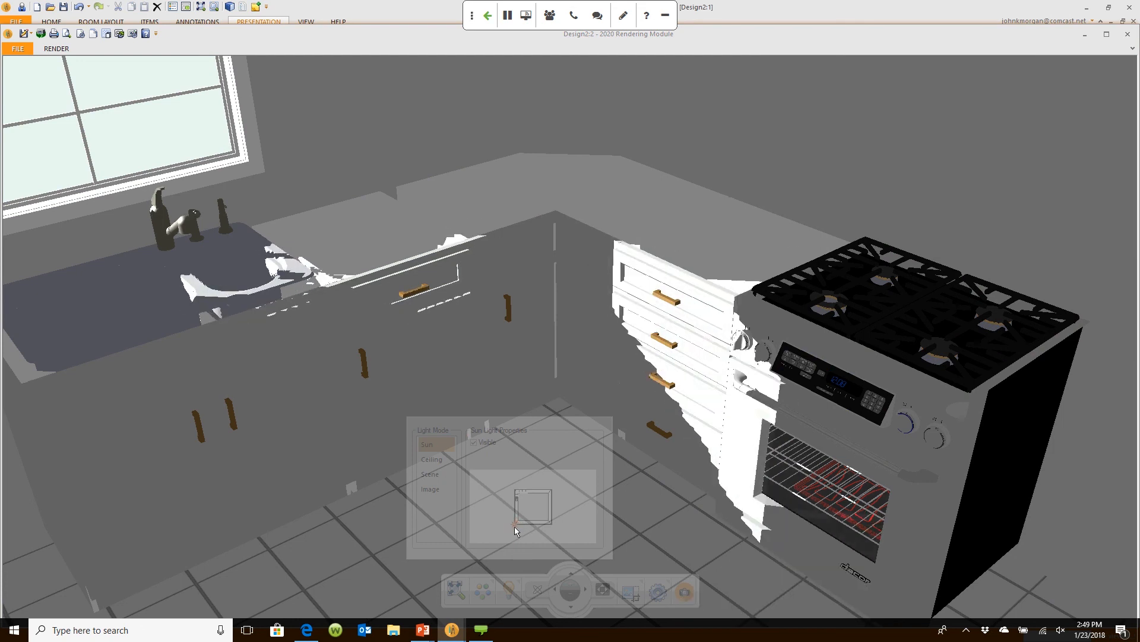
{"action": "left_click", "coordinate": [664, 437]}
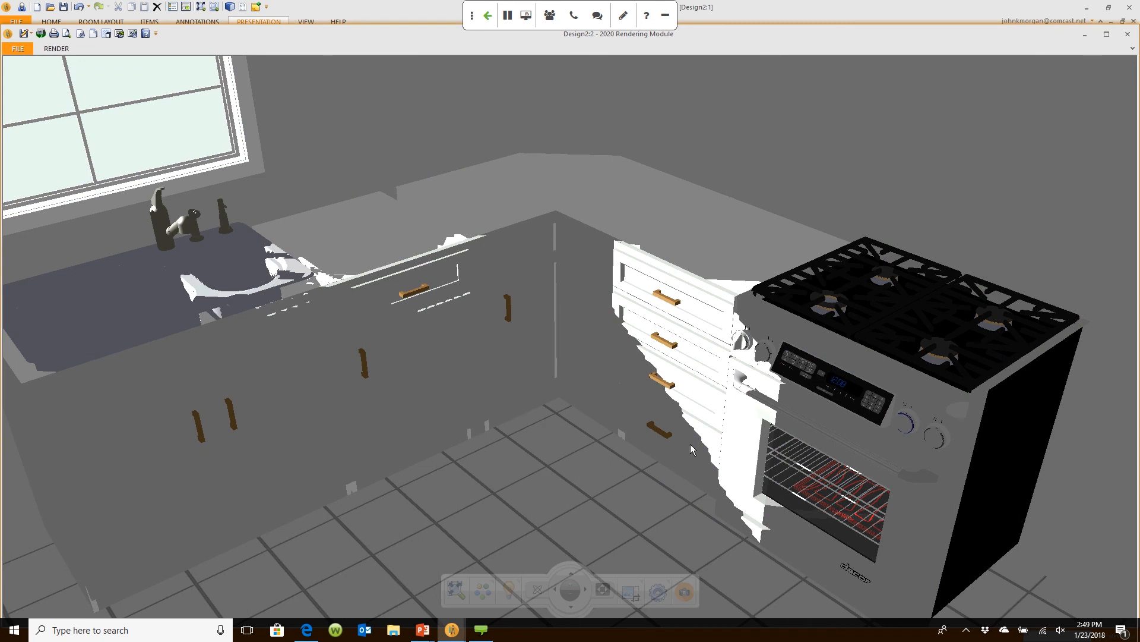
{"action": "left_click_drag", "start_coordinate": [691, 444], "coordinate": [690, 451]}
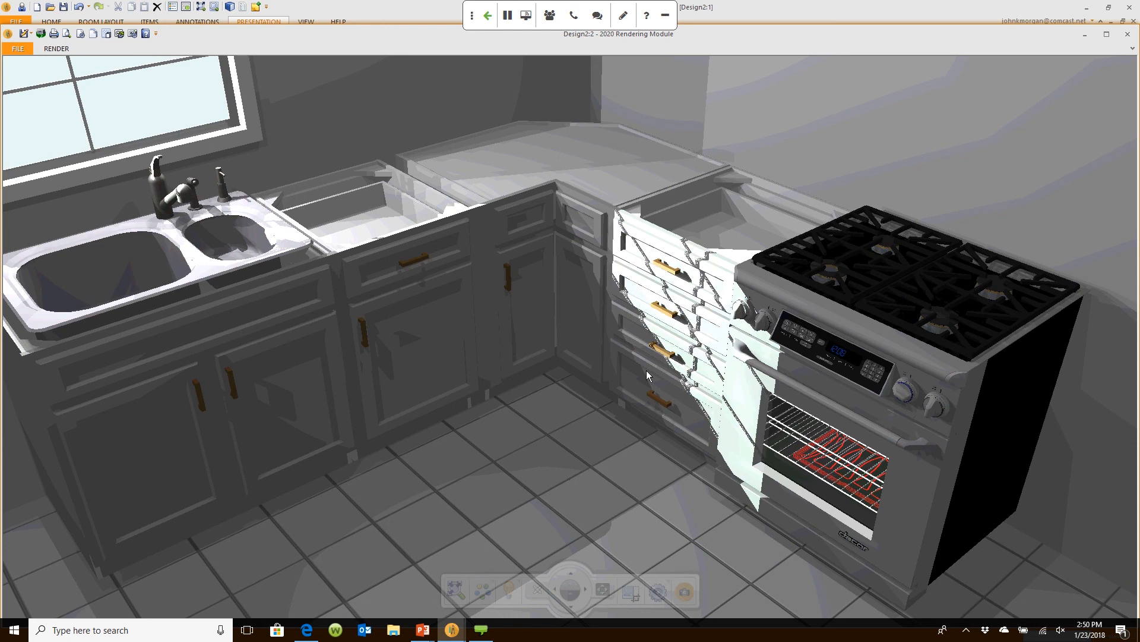
{"action": "left_click", "coordinate": [506, 591]}
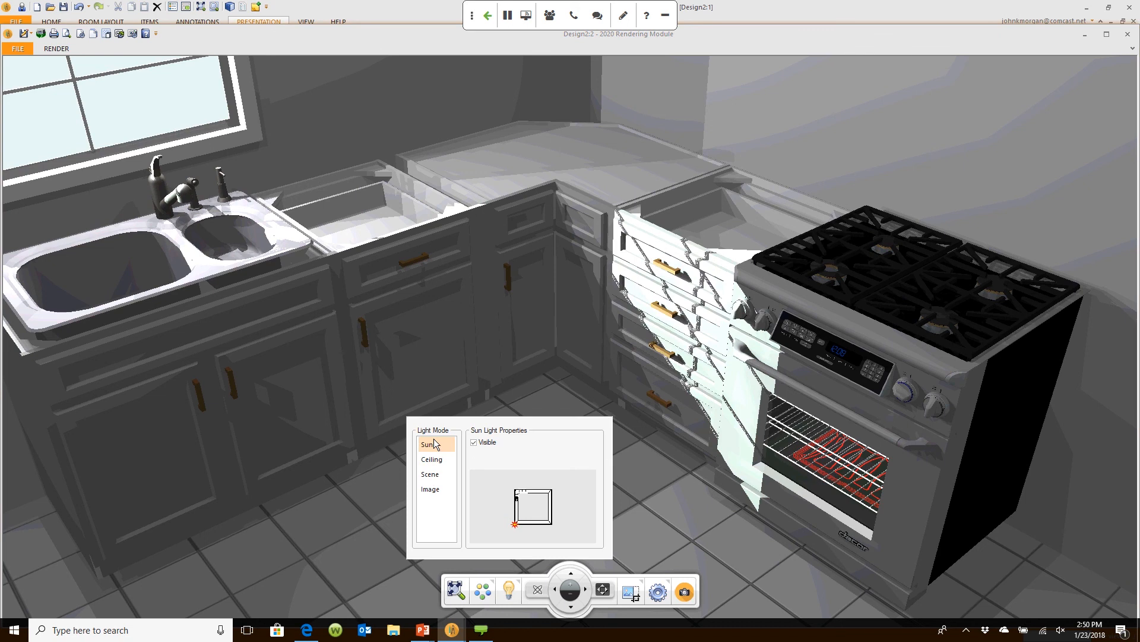
Step: Switch Light Mode to Scene and raise the Ambient light intensity to brighten the kitchen
{"action": "left_click", "coordinate": [433, 475]}
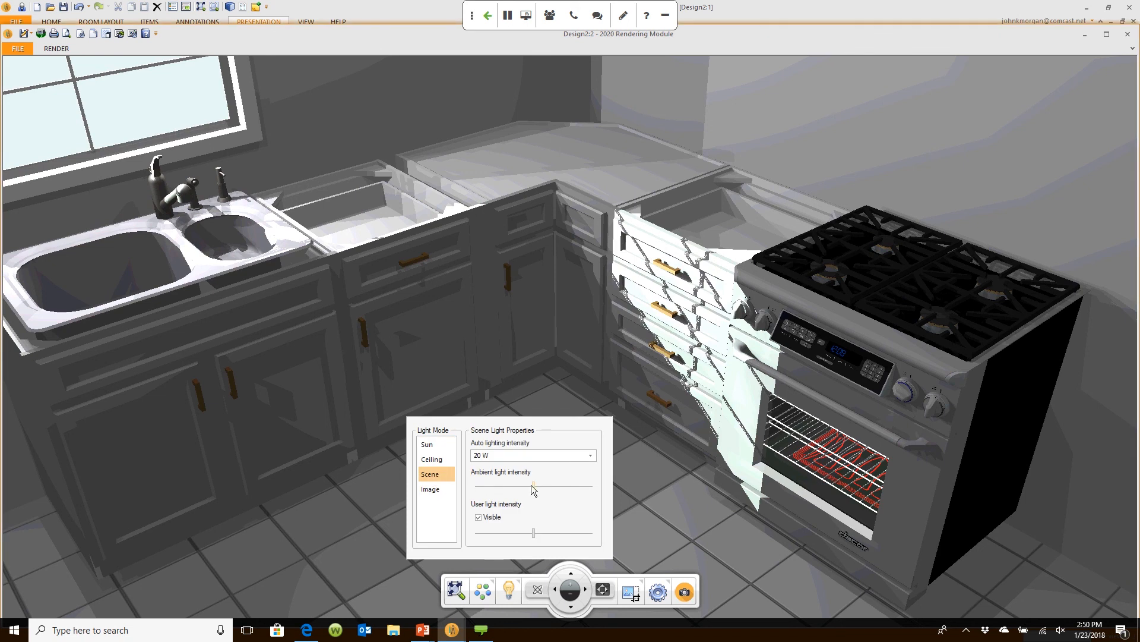
{"action": "left_click_drag", "start_coordinate": [531, 484], "coordinate": [584, 487]}
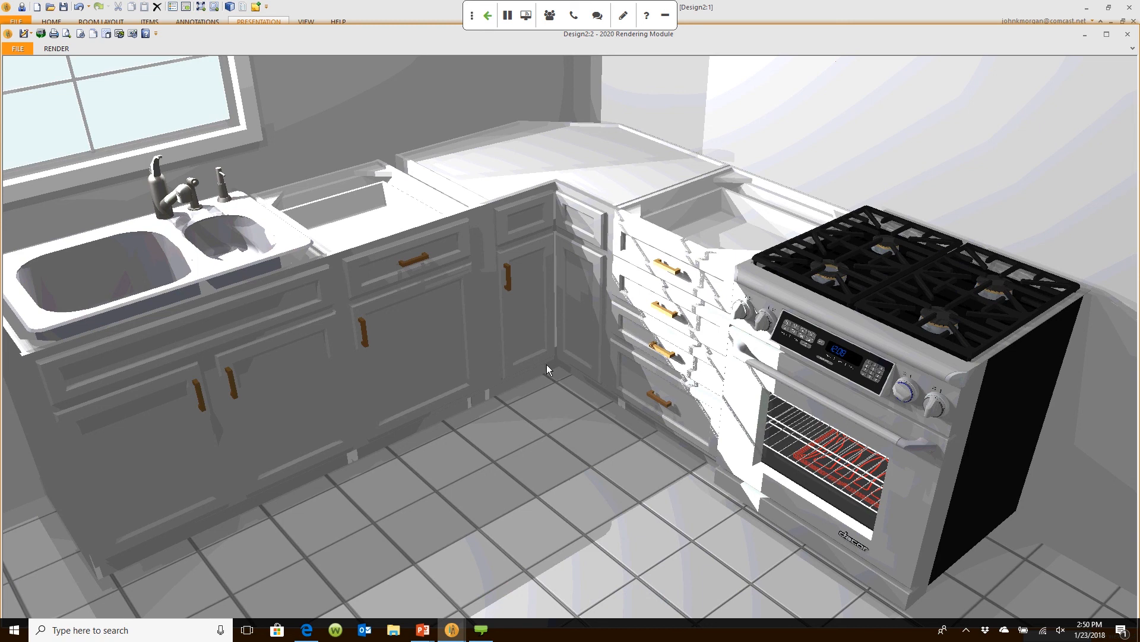
Step: Close the lighting panel and go back to the Design2:1 floor plan view
{"action": "left_click", "coordinate": [509, 591]}
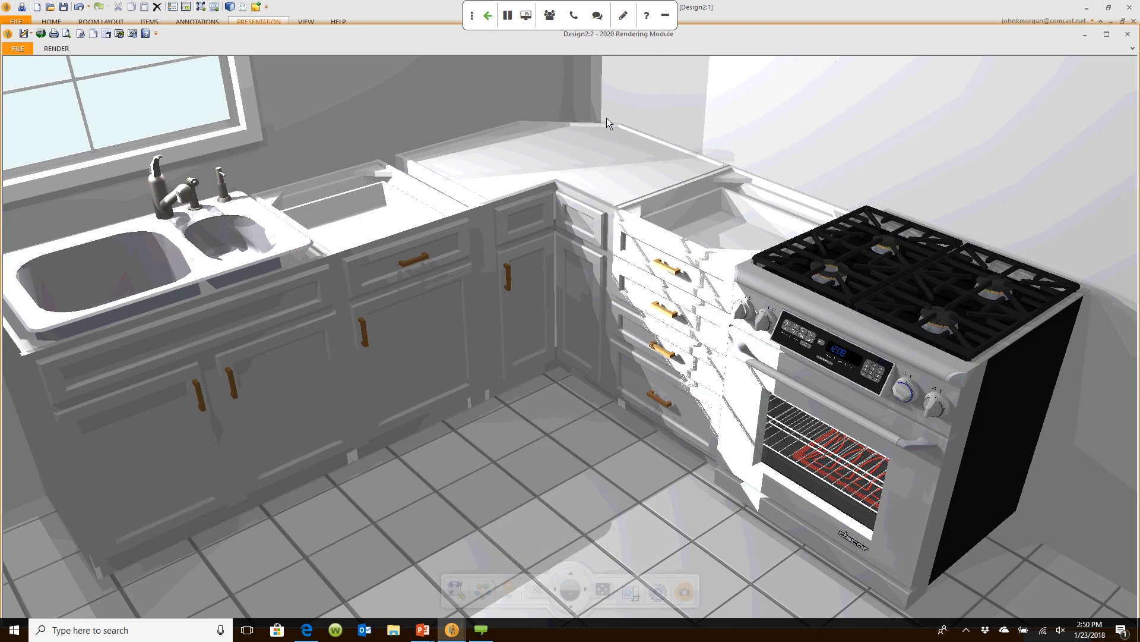
{"action": "left_click", "coordinate": [741, 12]}
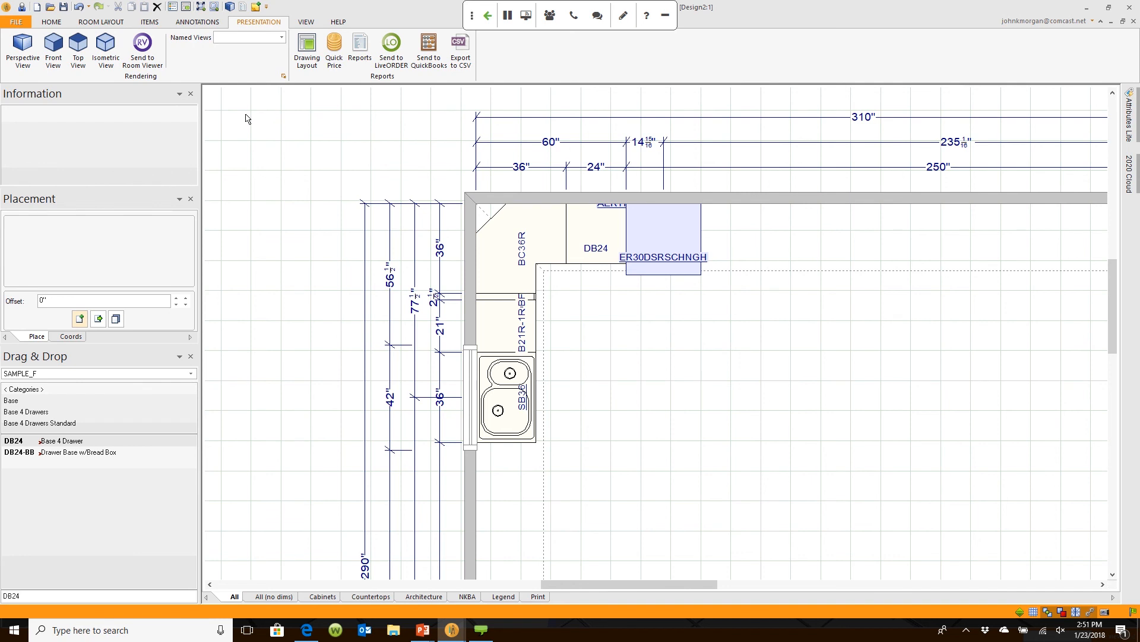
Step: Launch the Countertop Wizard from ITEMS with Stone material by Cambria
{"action": "left_click", "coordinate": [149, 22]}
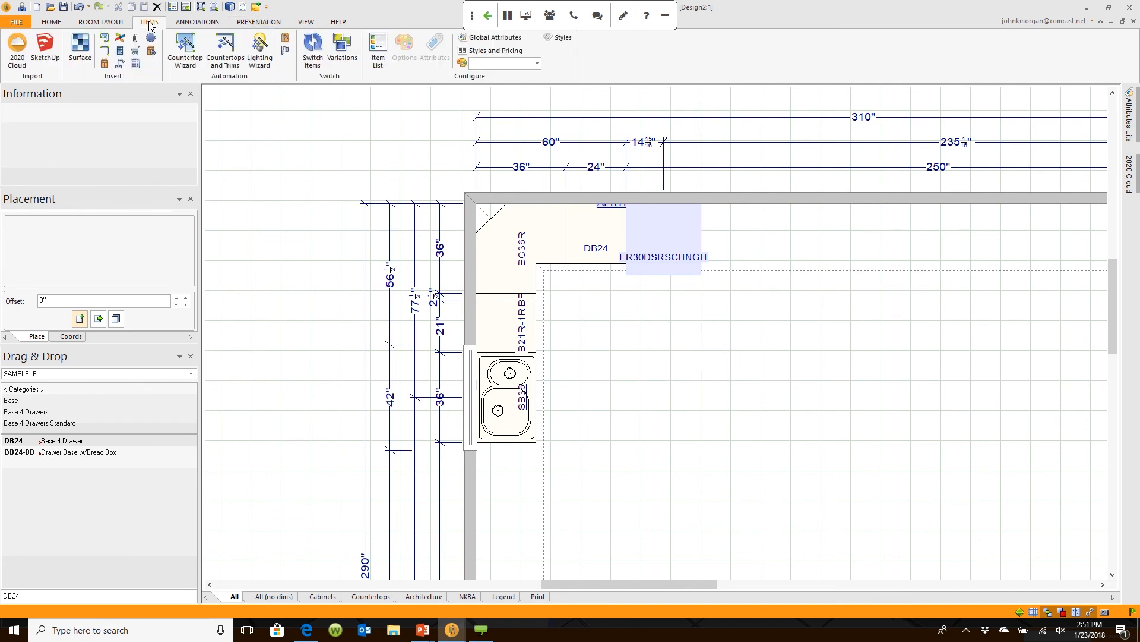
{"action": "left_click", "coordinate": [188, 61]}
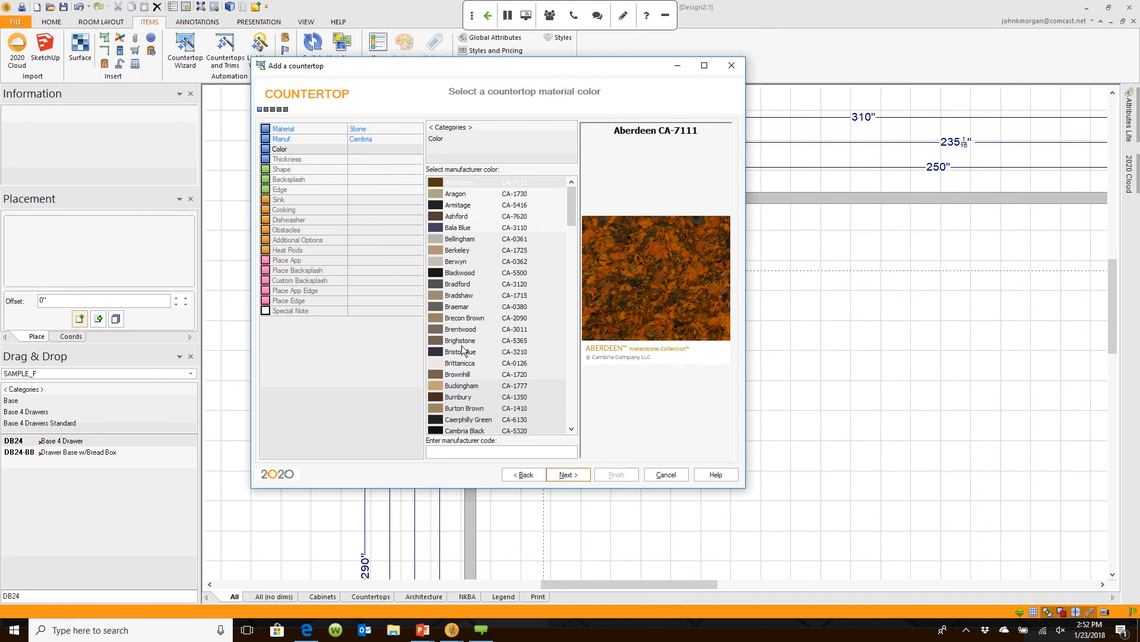
Step: Choose Berwyn CA-0362 colour and 3CM thickness, and accept the Auto-Design shape
{"action": "left_click", "coordinate": [457, 262]}
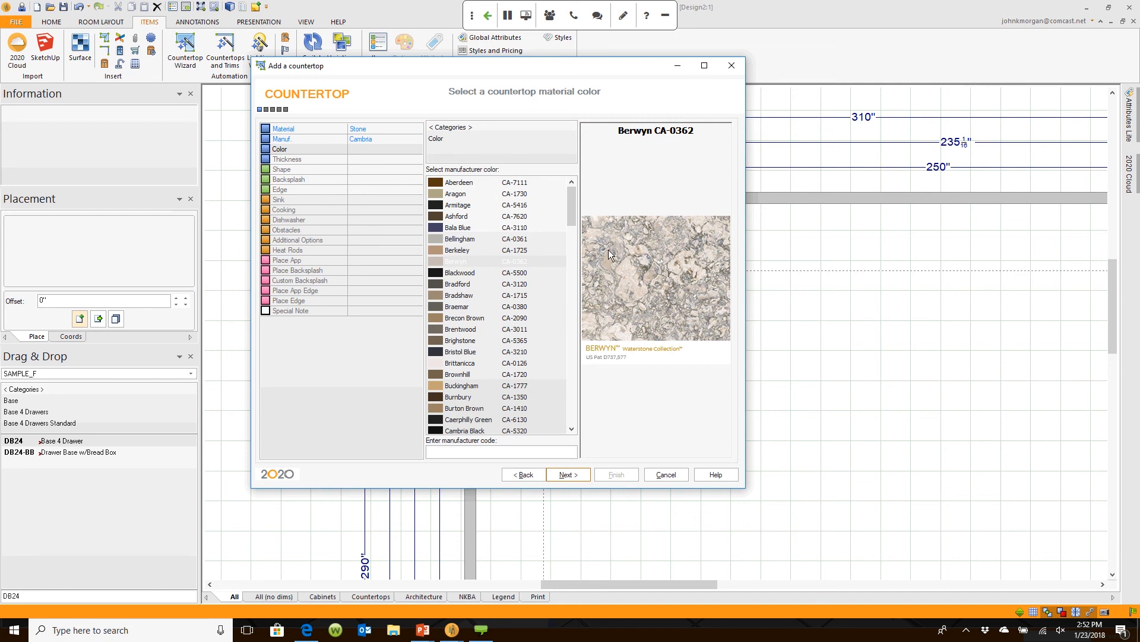
{"action": "left_click", "coordinate": [460, 363]}
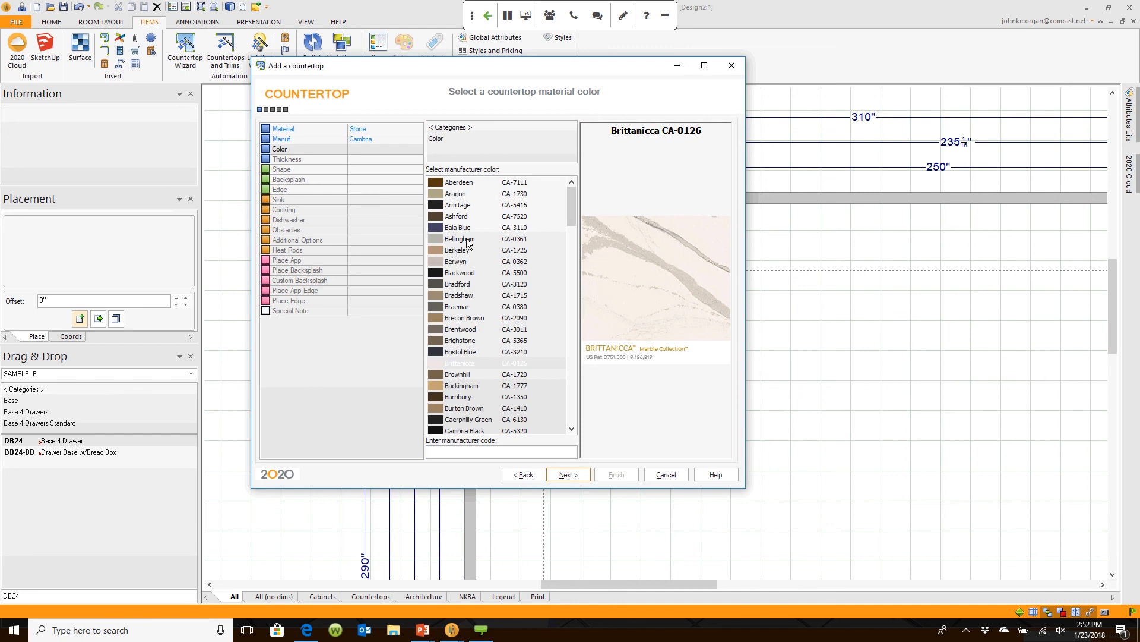
{"action": "left_click", "coordinate": [455, 262]}
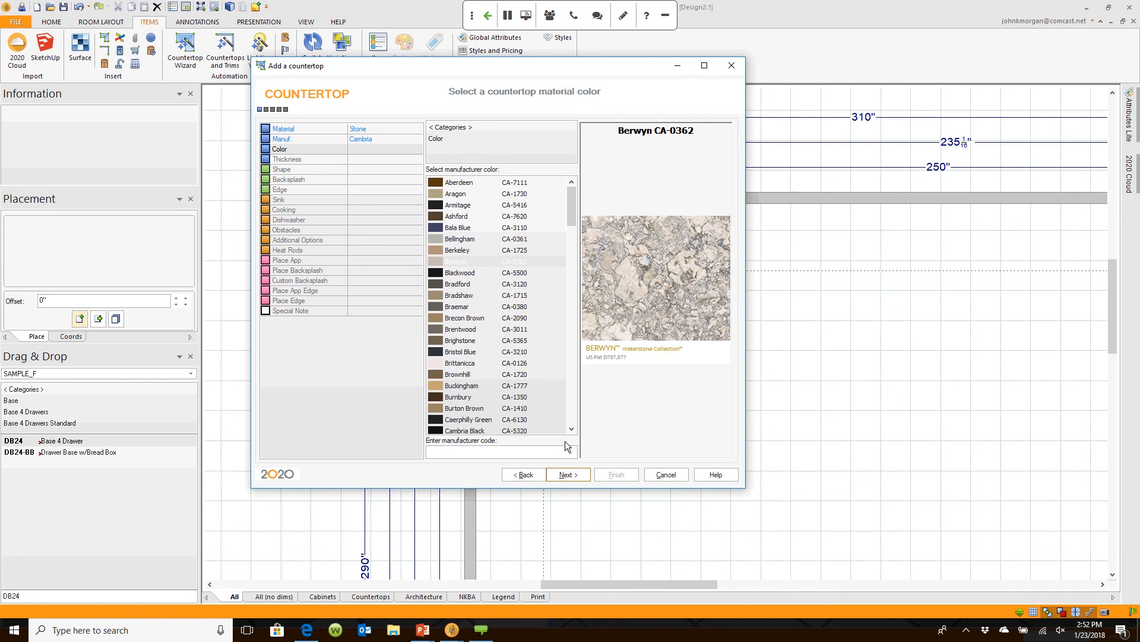
{"action": "left_click", "coordinate": [568, 475]}
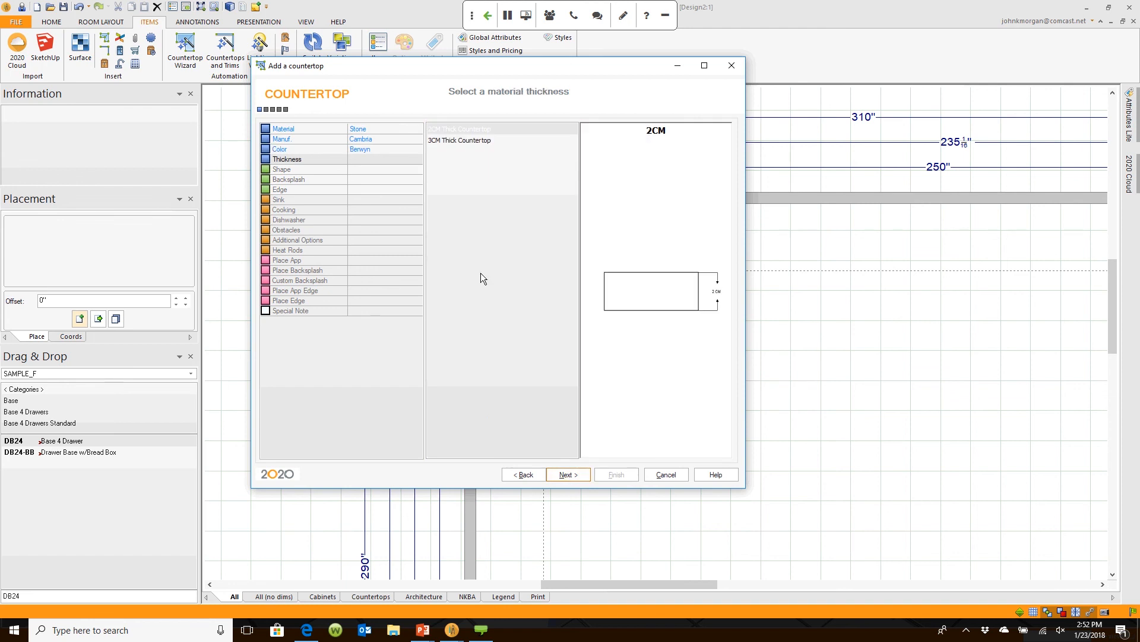
{"action": "left_click", "coordinate": [470, 142]}
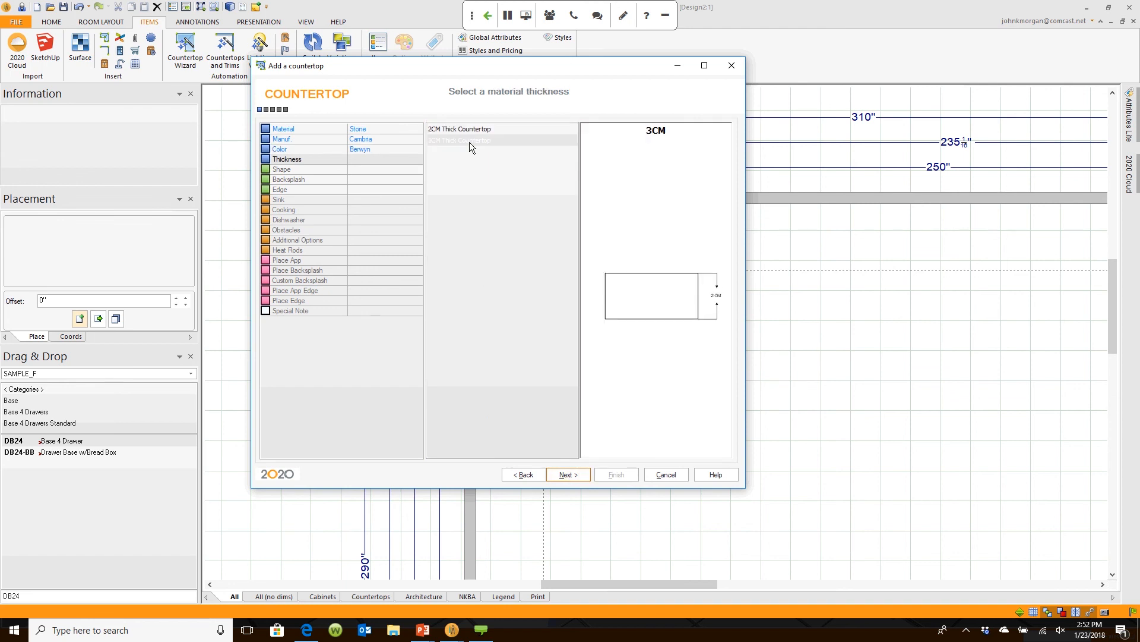
{"action": "left_click", "coordinate": [576, 474]}
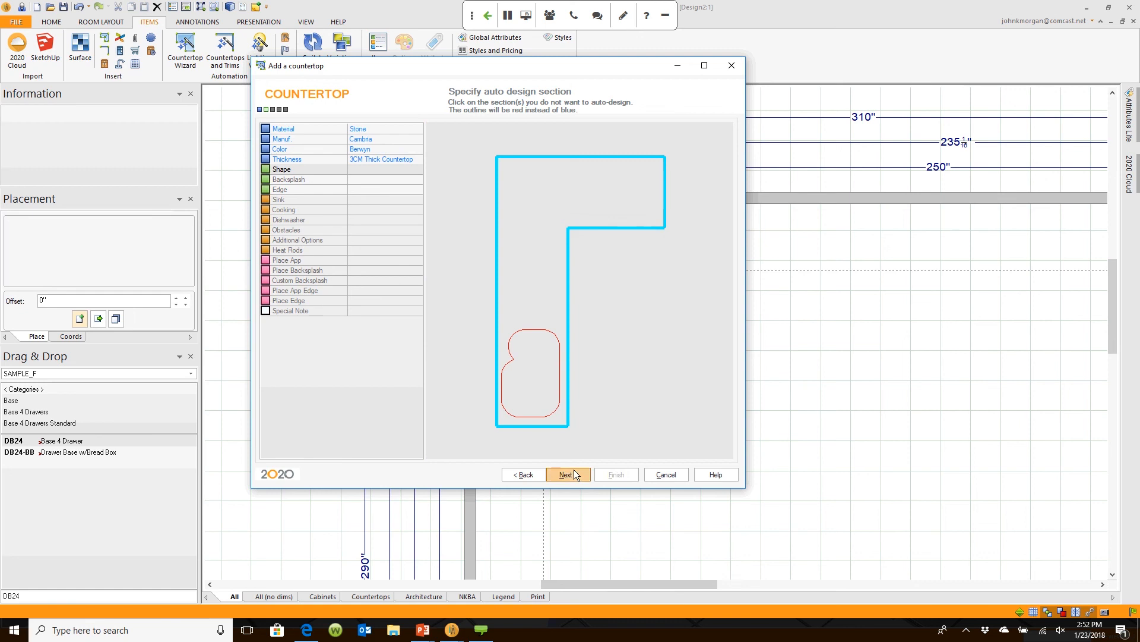
{"action": "left_click", "coordinate": [574, 474]}
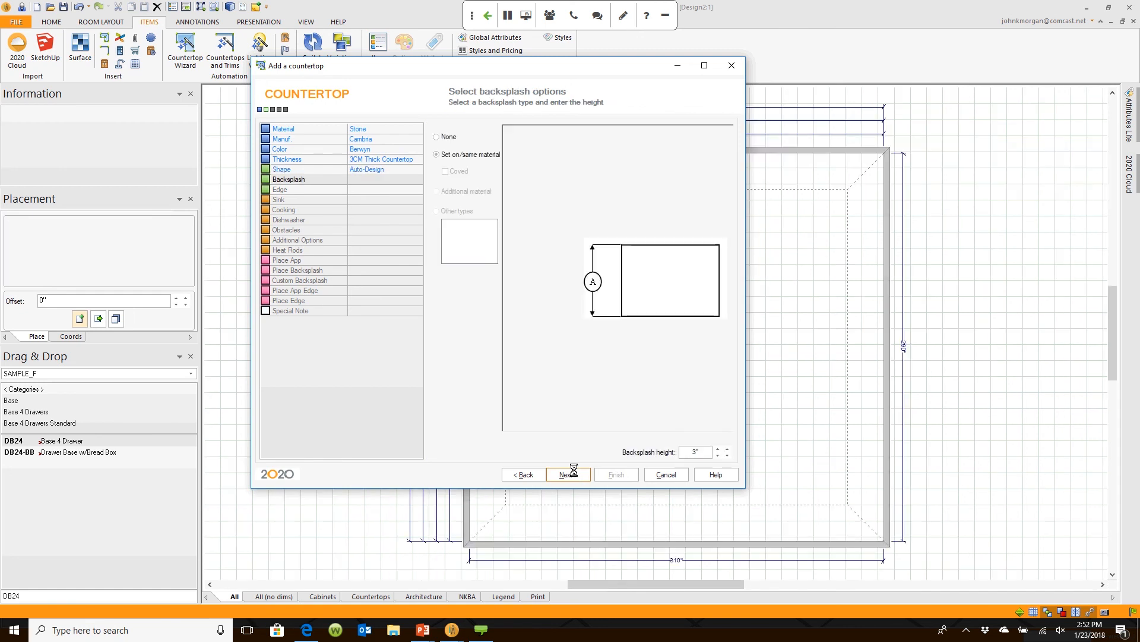
Step: Set no backsplash and the Idris 3cm edge profile for the countertop
{"action": "left_click", "coordinate": [440, 137]}
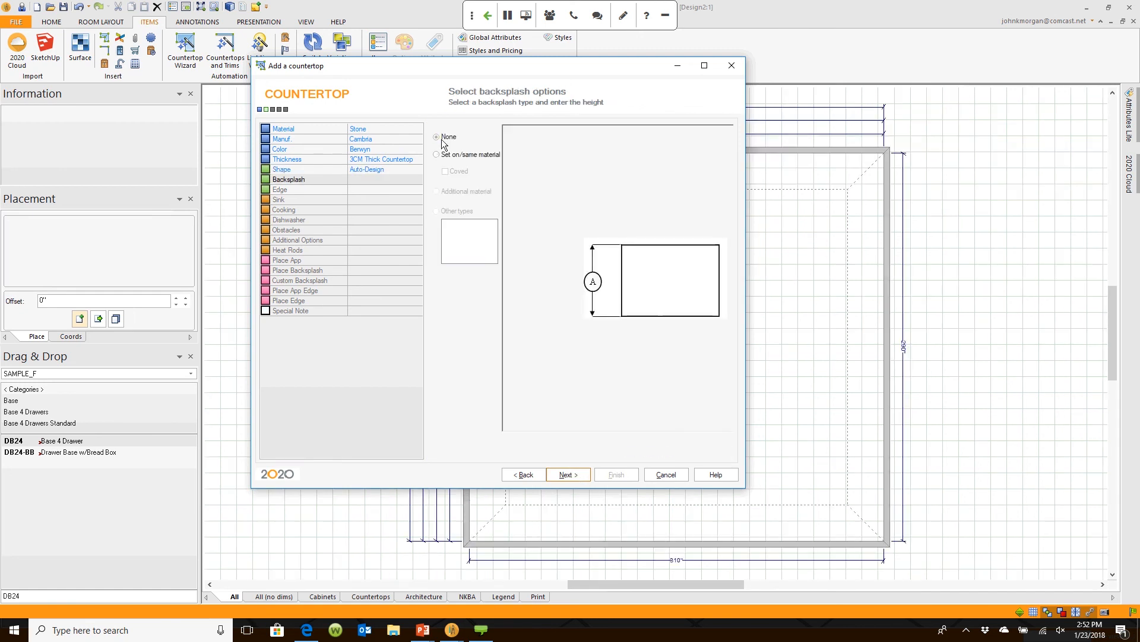
{"action": "left_click", "coordinate": [566, 473]}
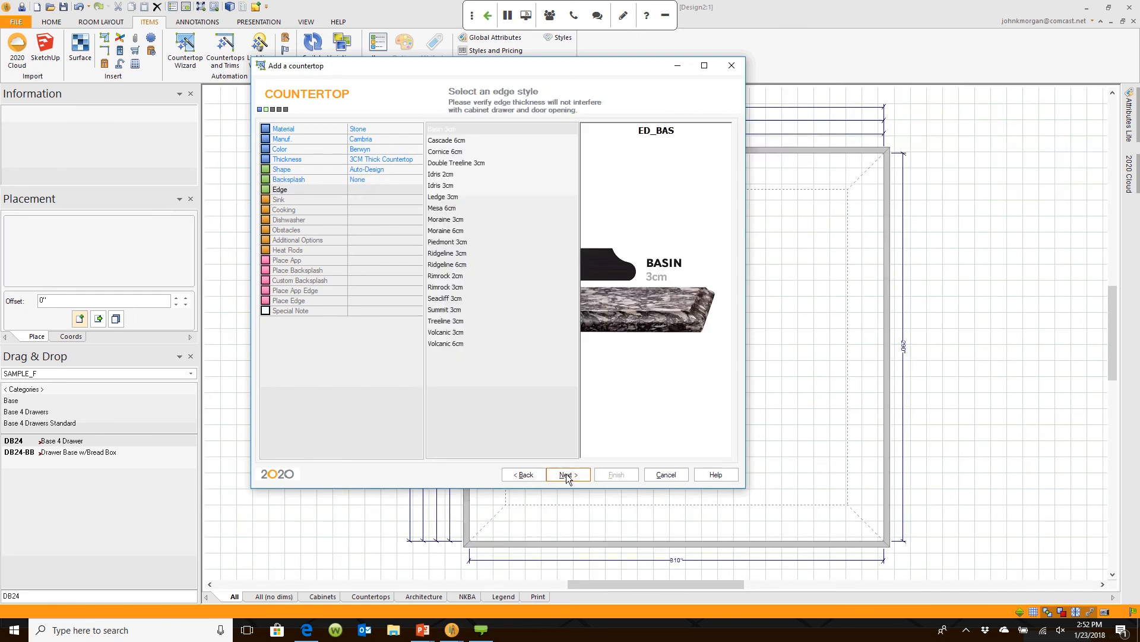
{"action": "left_click", "coordinate": [498, 186]}
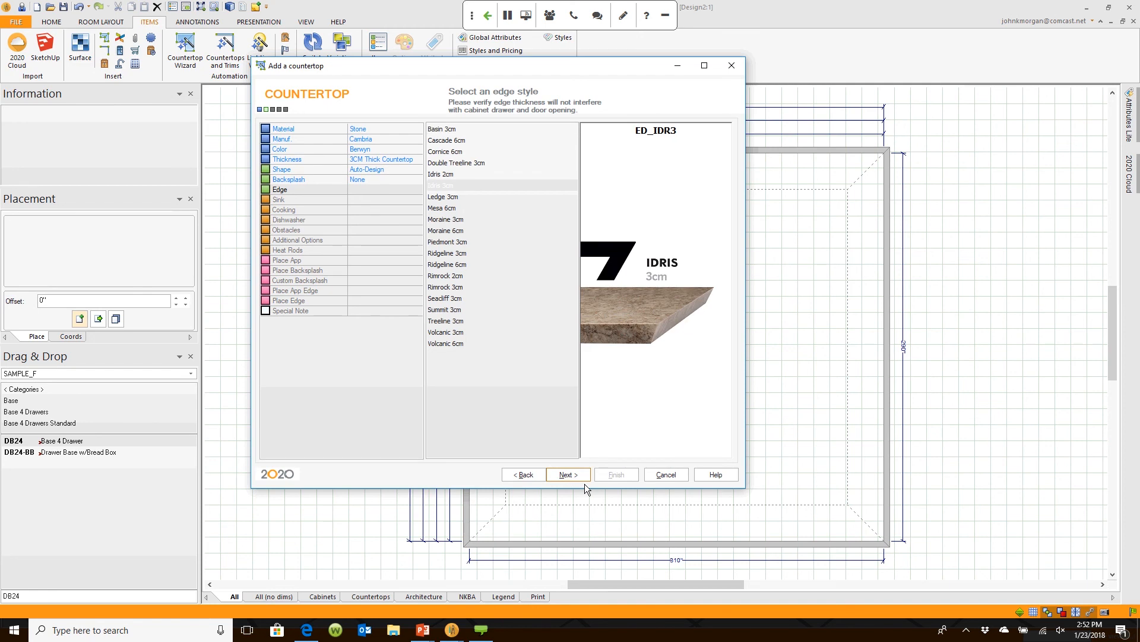
{"action": "left_click", "coordinate": [581, 471]}
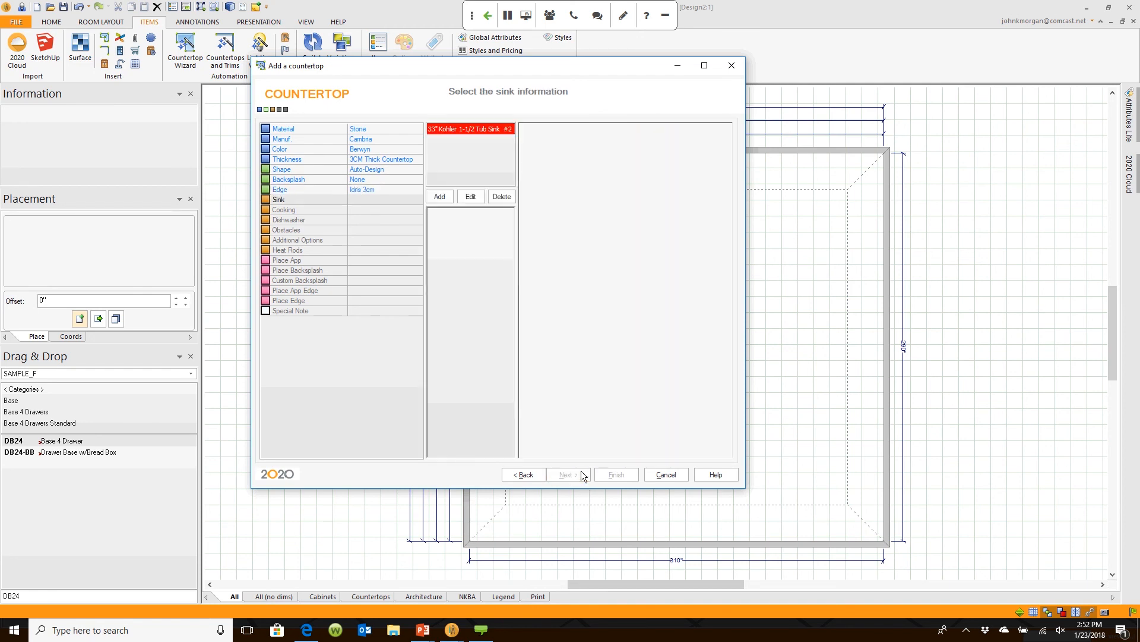
Step: Edit the sink to an Undermount type with Non-Cast Iron material
{"action": "left_click", "coordinate": [471, 196]}
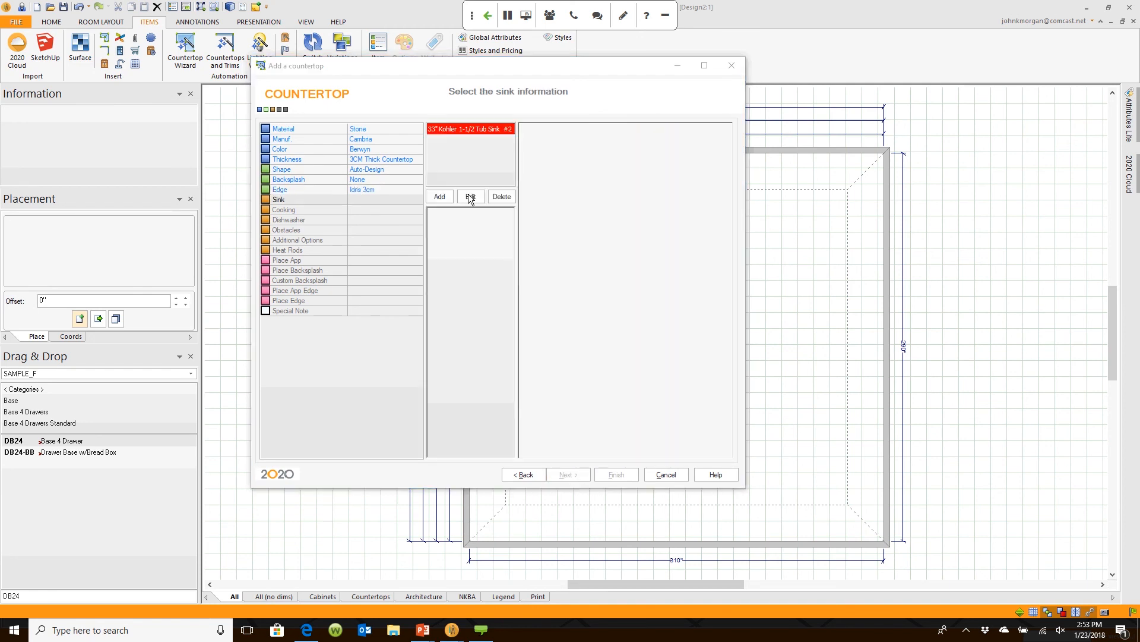
{"action": "left_click", "coordinate": [623, 215]}
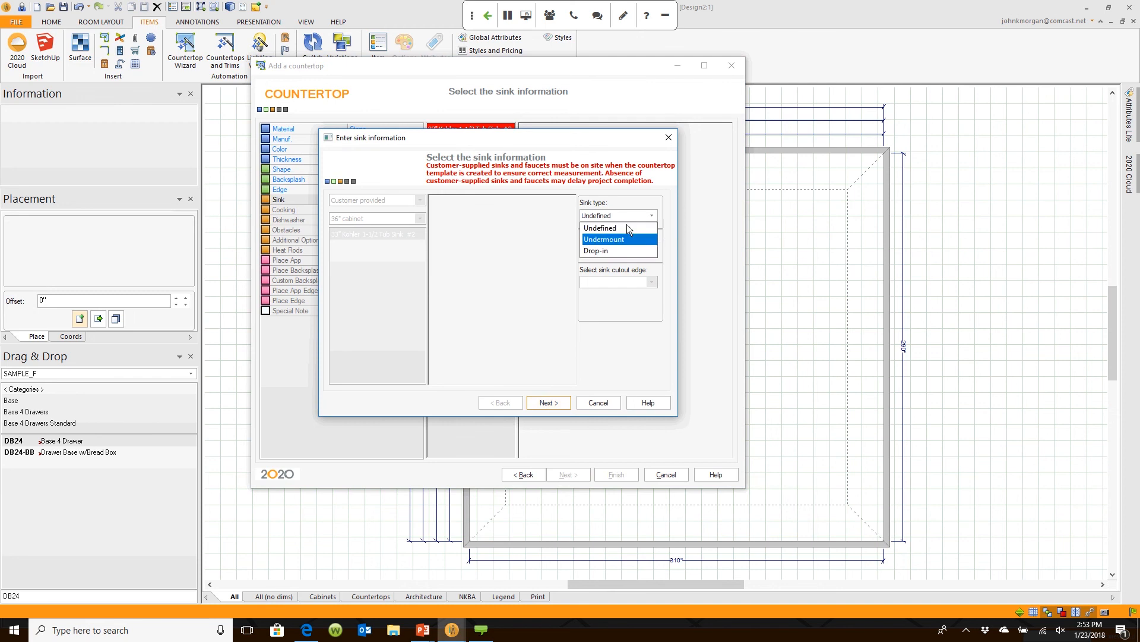
{"action": "left_click", "coordinate": [626, 224]}
{"action": "left_click", "coordinate": [623, 242]}
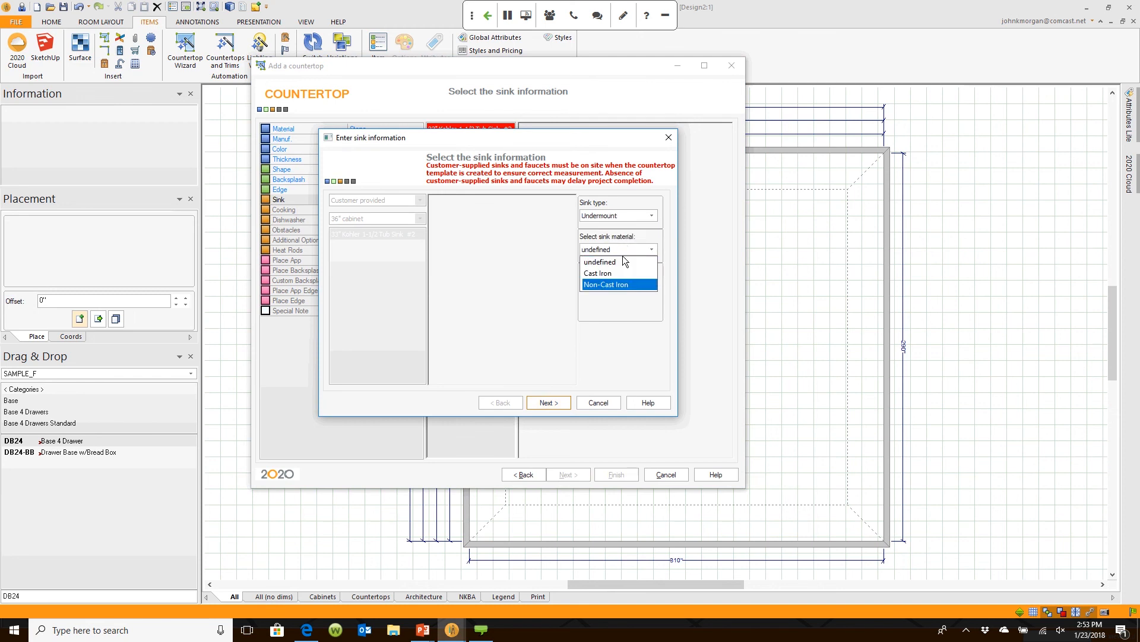
{"action": "left_click", "coordinate": [619, 283]}
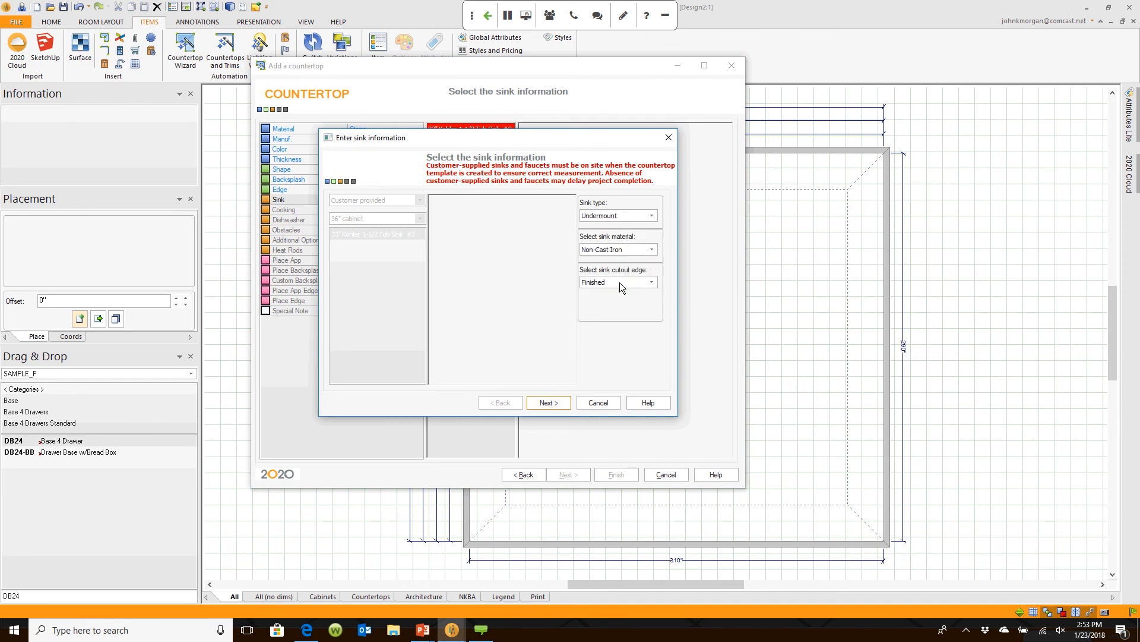
{"action": "left_click", "coordinate": [564, 403]}
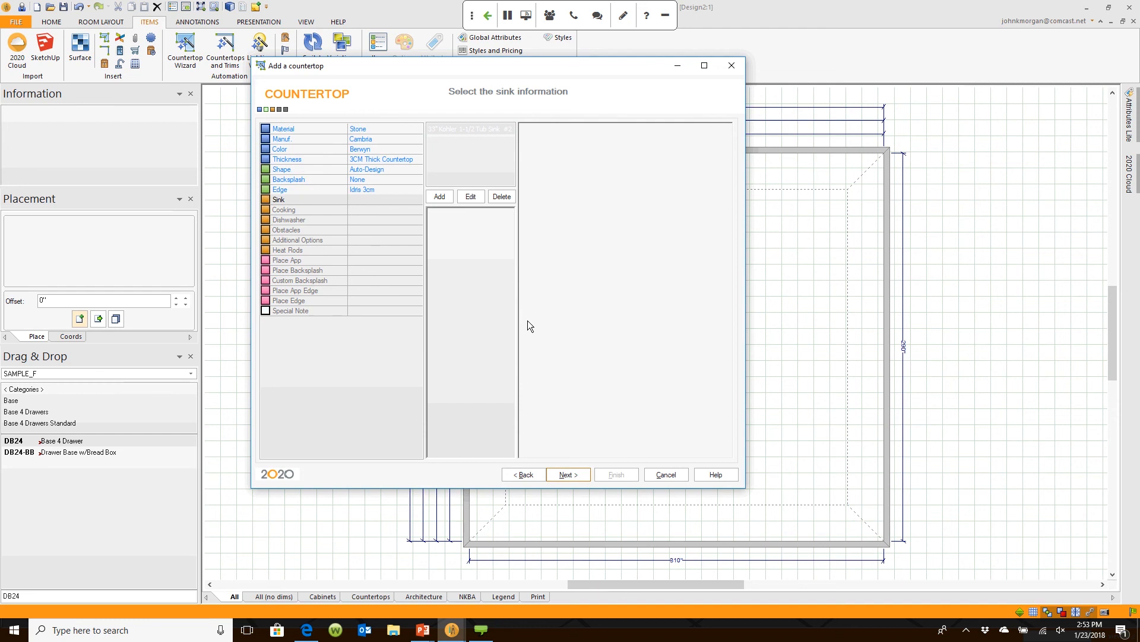
Step: Choose no dishwasher, mark the profiled edges, and place the finished countertop
{"action": "left_click", "coordinate": [564, 473]}
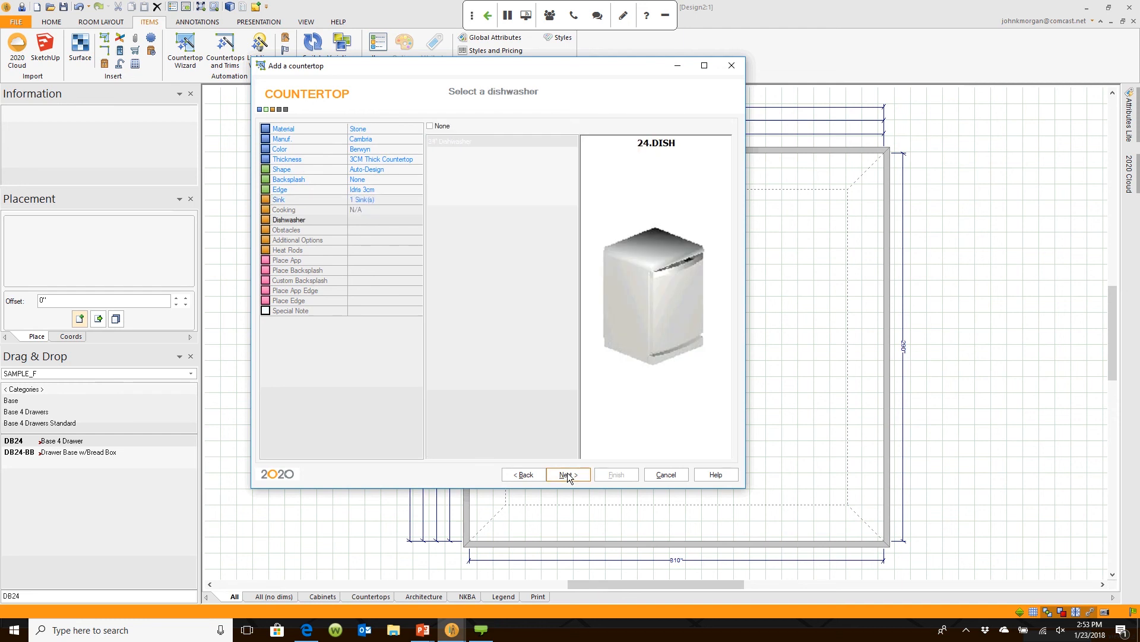
{"action": "left_click", "coordinate": [515, 128]}
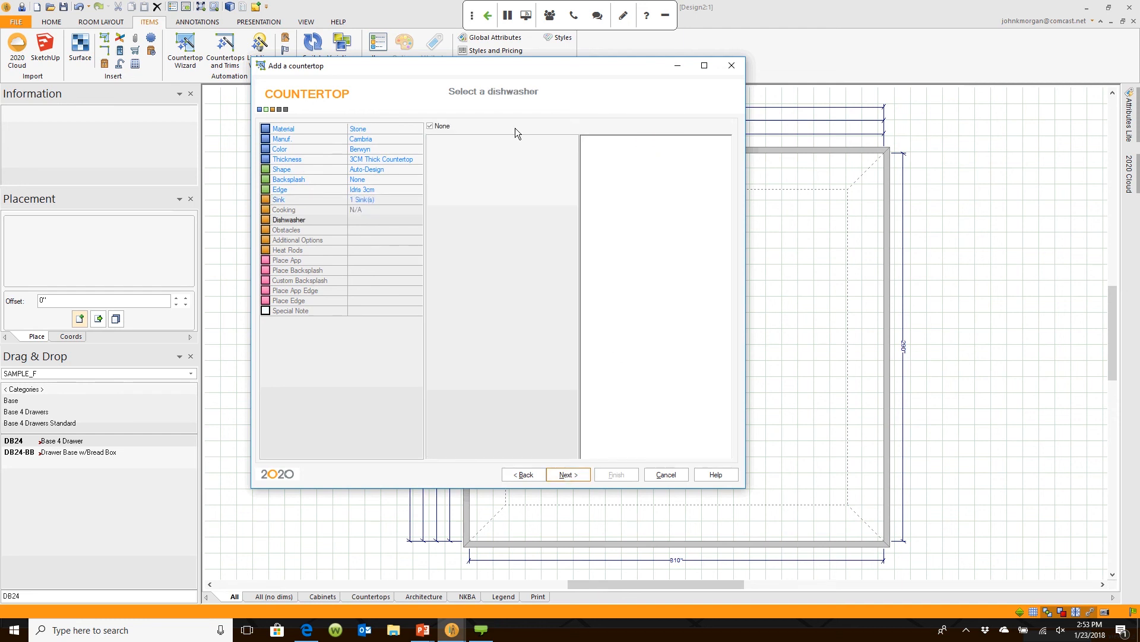
{"action": "left_click", "coordinate": [569, 469]}
{"action": "left_click", "coordinate": [572, 472]}
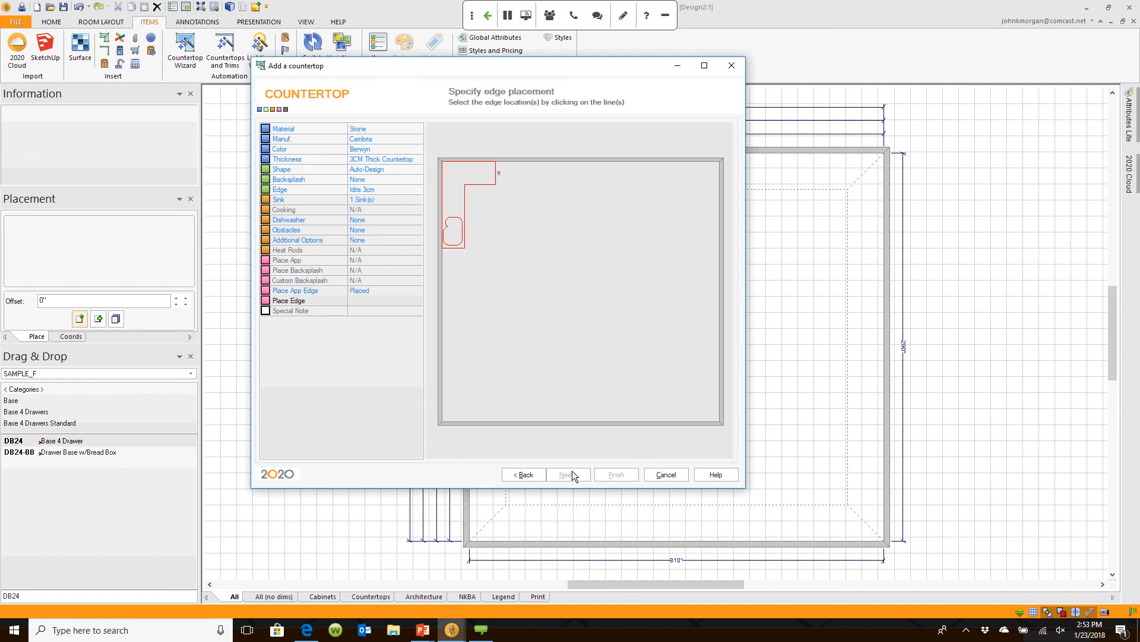
{"action": "left_click", "coordinate": [465, 211]}
{"action": "left_click", "coordinate": [482, 185]}
{"action": "left_click", "coordinate": [574, 476]}
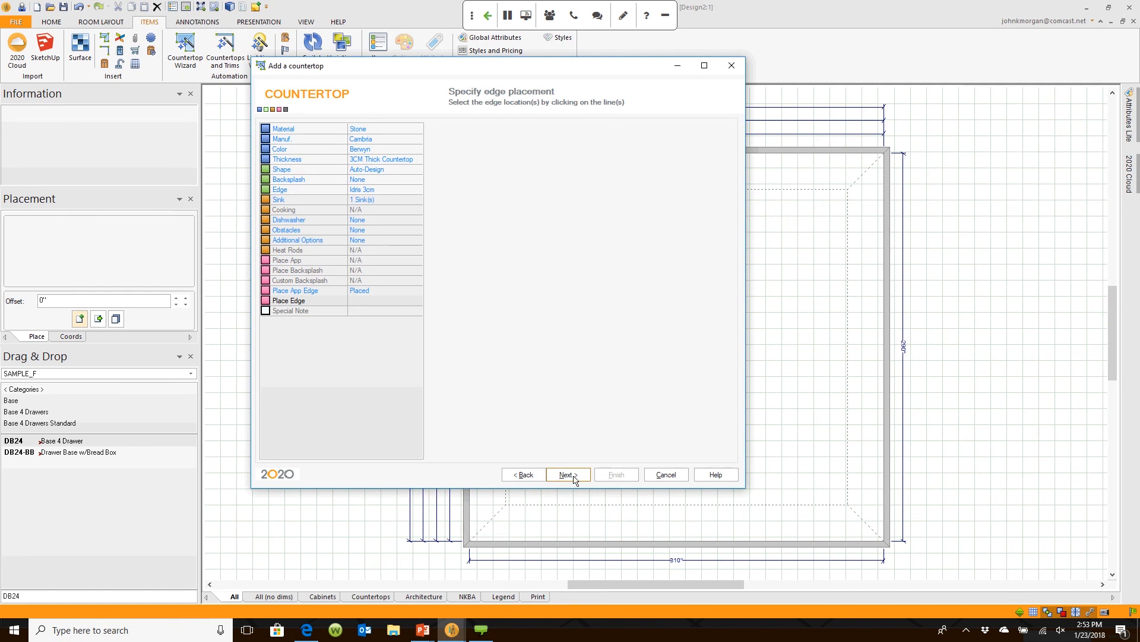
{"action": "left_click", "coordinate": [616, 479]}
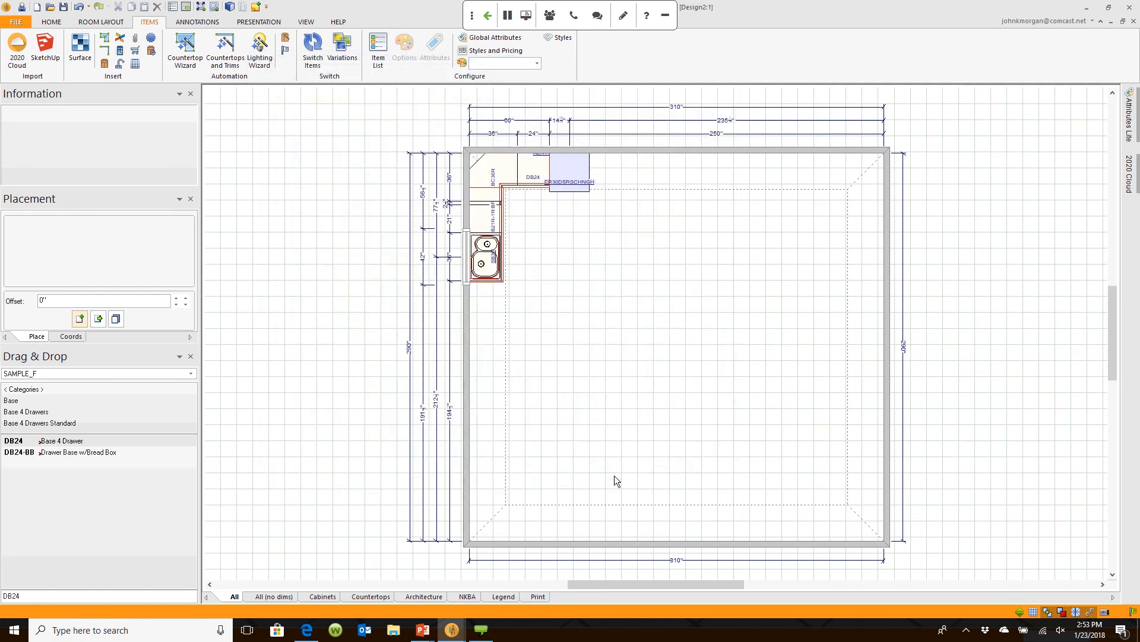
Step: Inspect the new countertop in the Design2:2 3D rendering, then list all open design windows
{"action": "scroll", "coordinate": [563, 250], "scroll_direction": "up", "scroll_amount": 2}
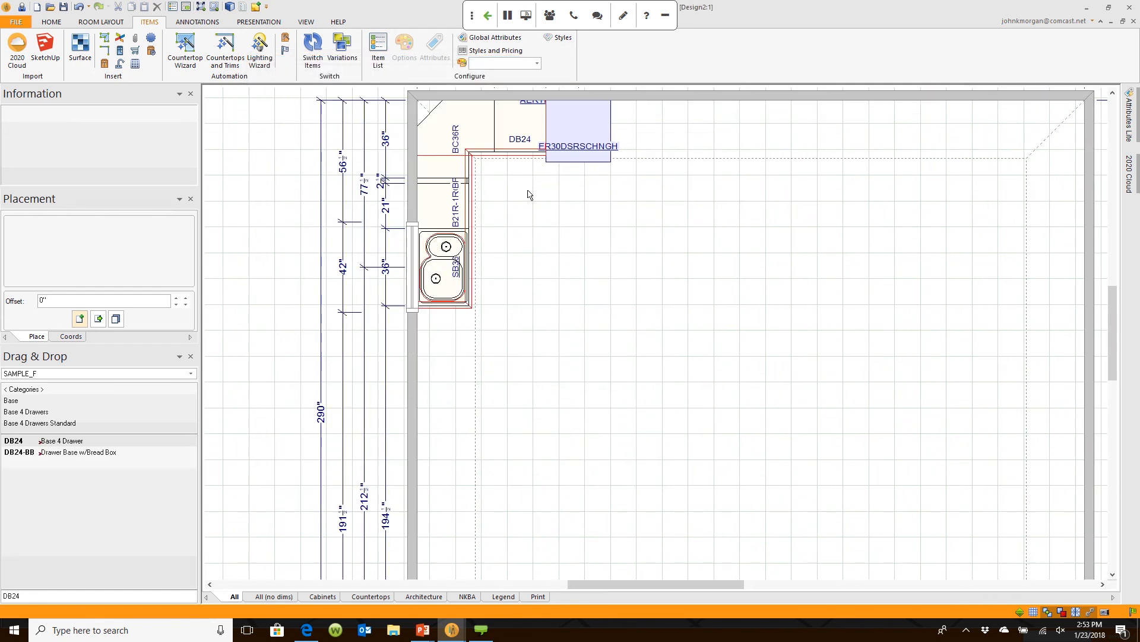
{"action": "scroll", "coordinate": [528, 195], "scroll_direction": "down", "scroll_amount": 2}
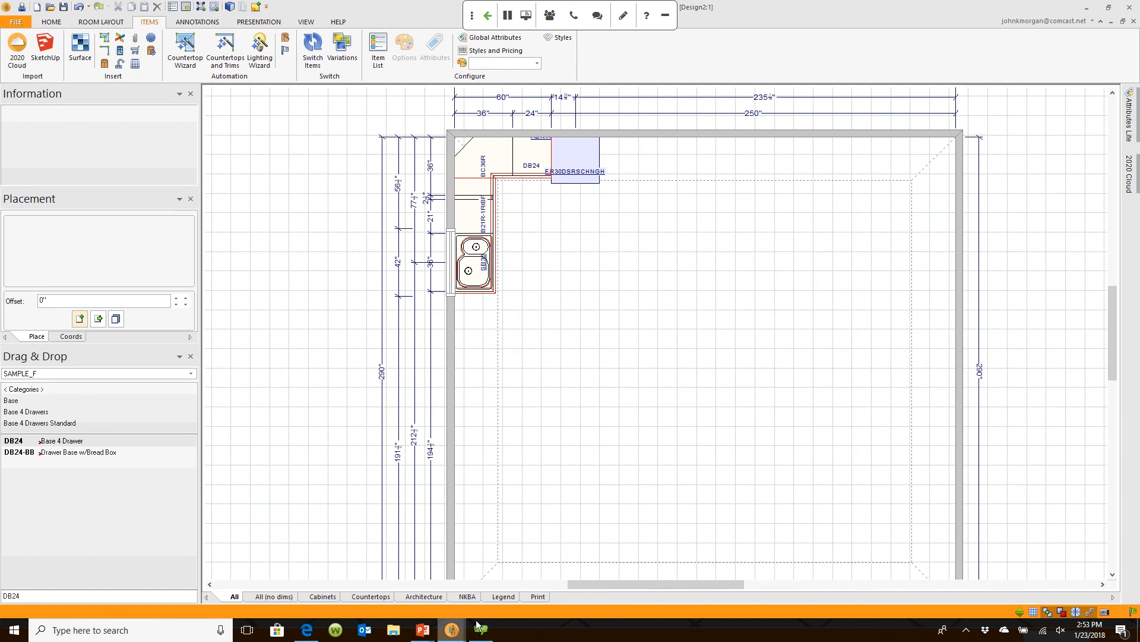
{"action": "mouse_move", "coordinate": [452, 629]}
{"action": "left_click", "coordinate": [553, 591]}
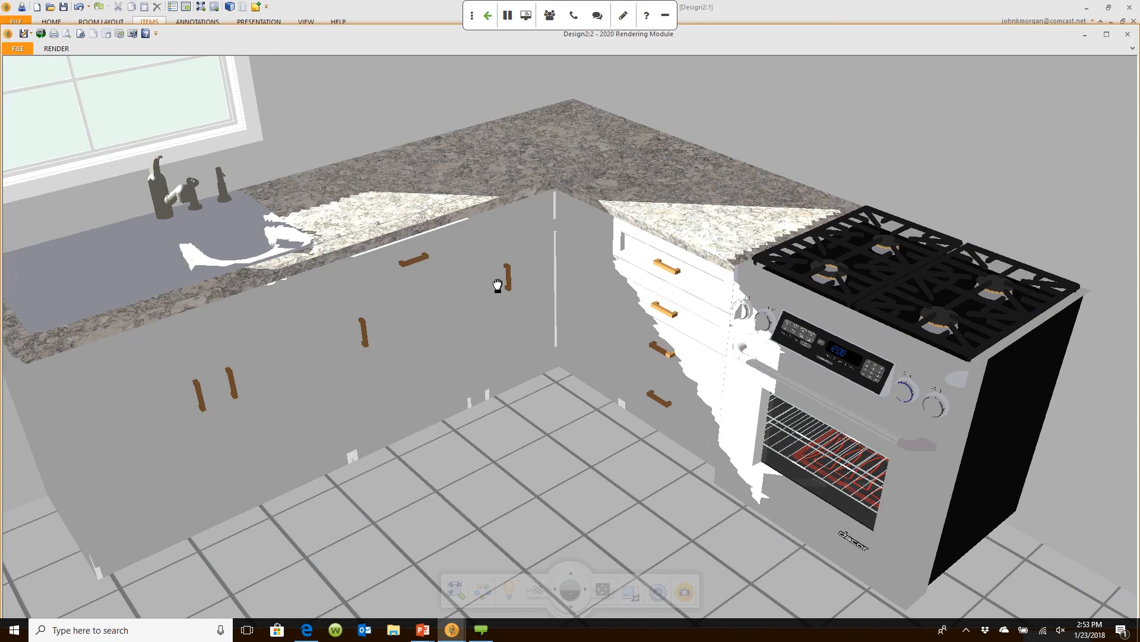
{"action": "middle_click_drag", "start_coordinate": [498, 285], "coordinate": [450, 333]}
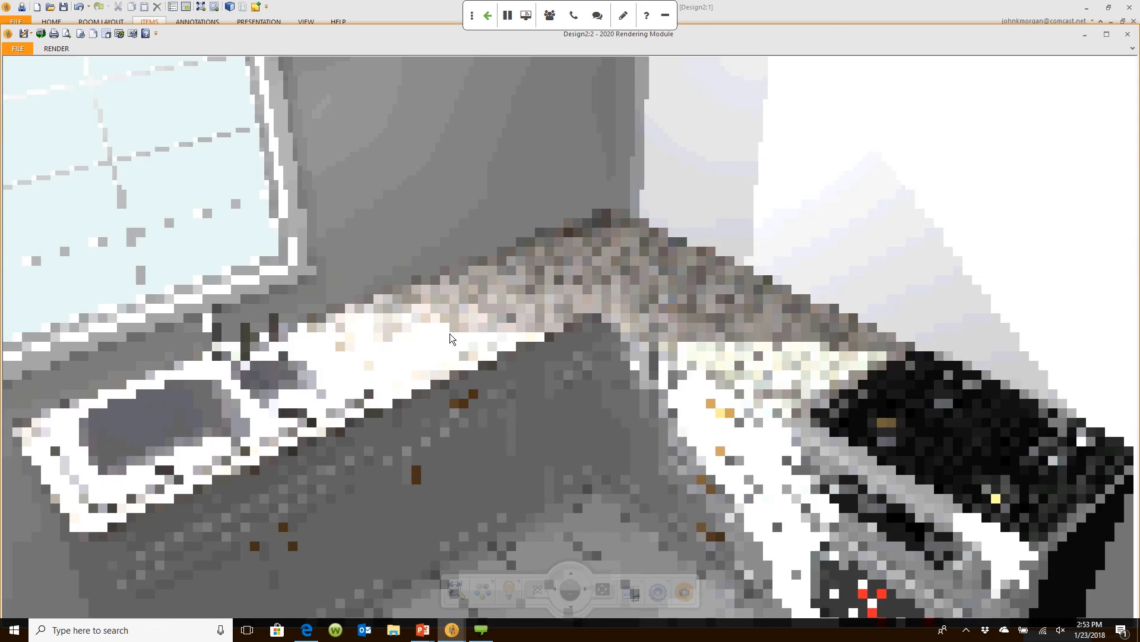
{"action": "scroll", "coordinate": [450, 334], "scroll_direction": "up", "scroll_amount": 4}
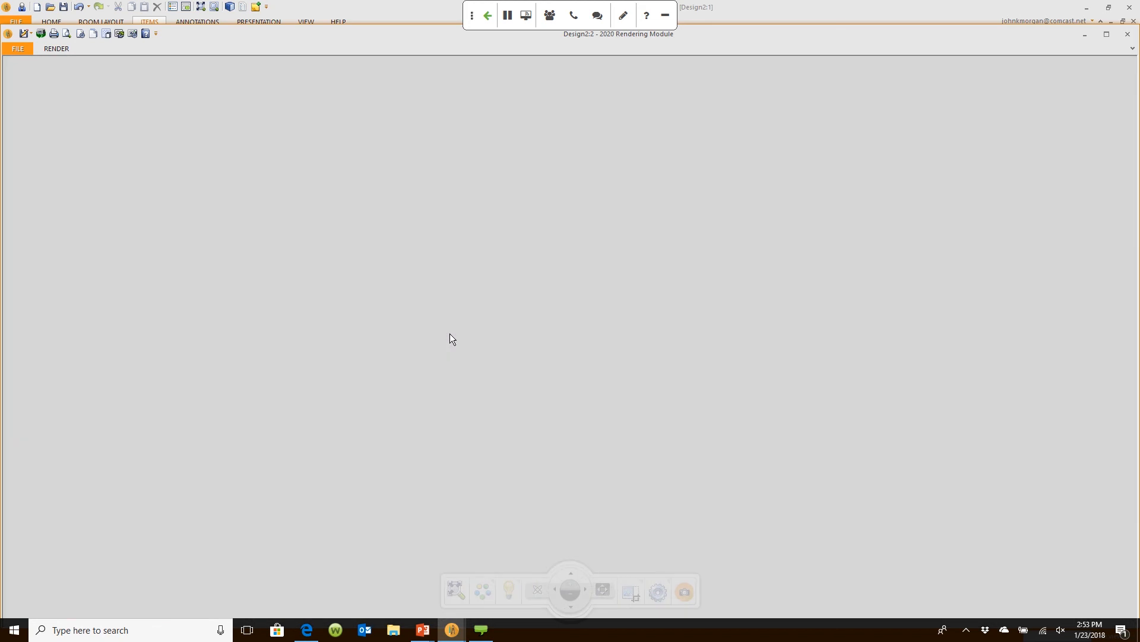
{"action": "scroll", "coordinate": [428, 329], "scroll_direction": "down", "scroll_amount": 2}
{"action": "scroll", "coordinate": [355, 337], "scroll_direction": "down", "scroll_amount": 2}
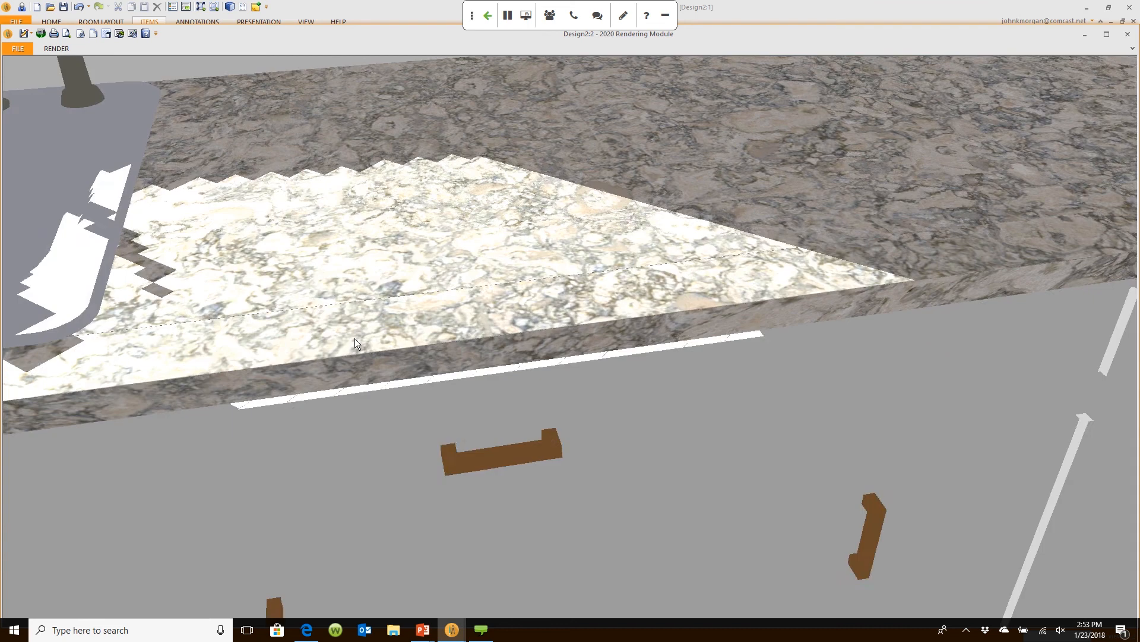
{"action": "left_click_drag", "start_coordinate": [355, 337], "coordinate": [480, 305]}
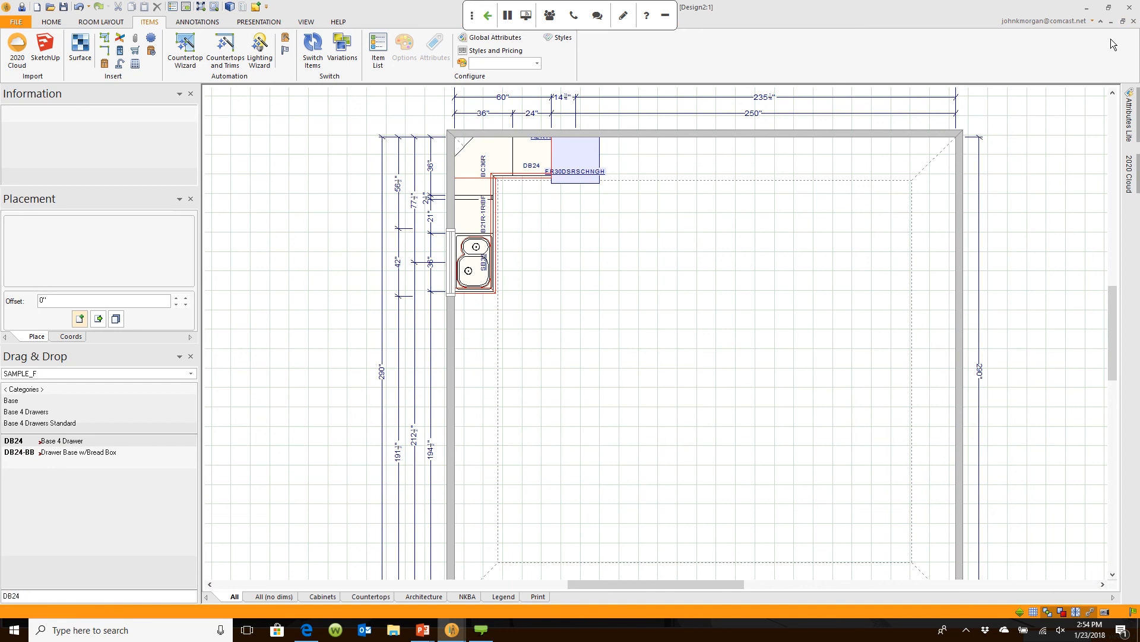
{"action": "left_click", "coordinate": [306, 22]}
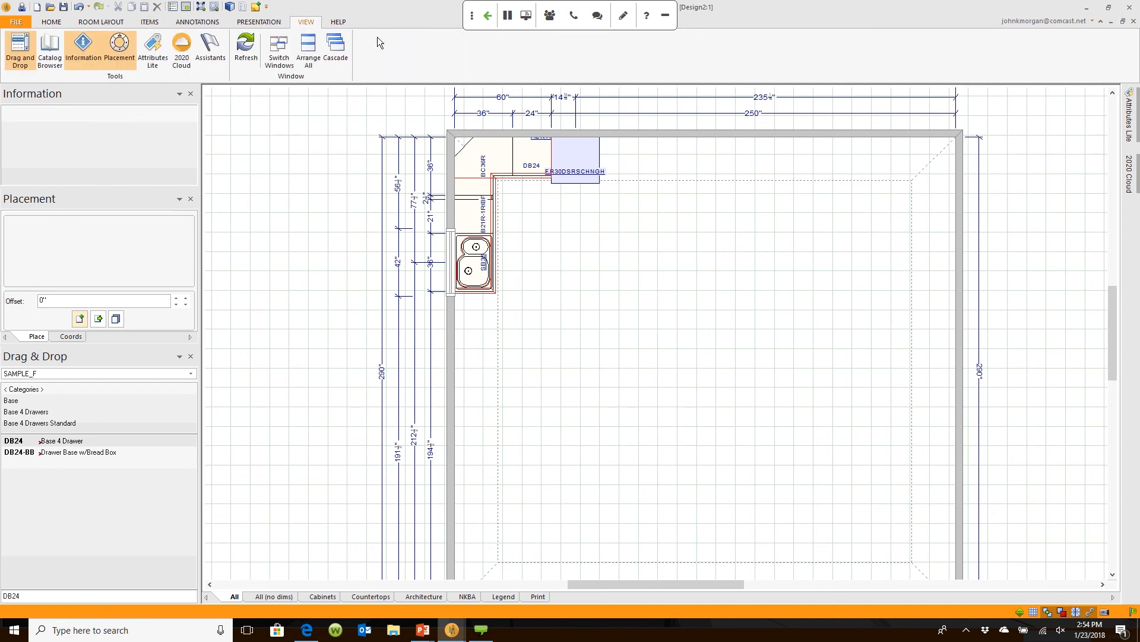
{"action": "left_click", "coordinate": [278, 51]}
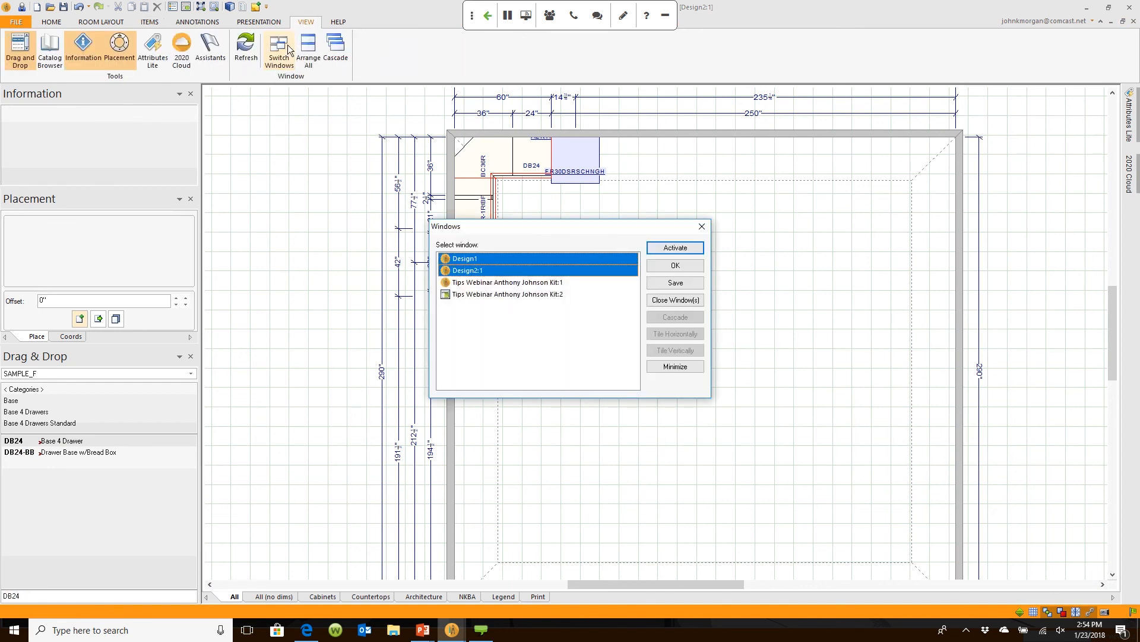
Step: Activate the Tips Webinar Kit:1 design and view its Kit:3 rendering tilted toward the pendants
{"action": "left_click", "coordinate": [505, 281]}
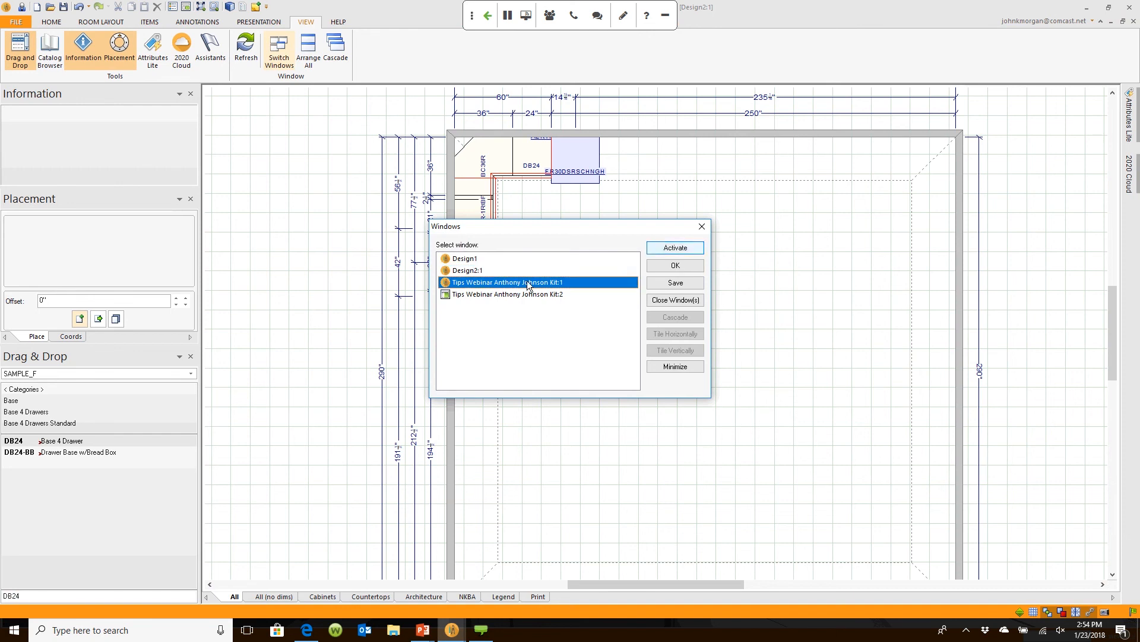
{"action": "left_click", "coordinate": [669, 249]}
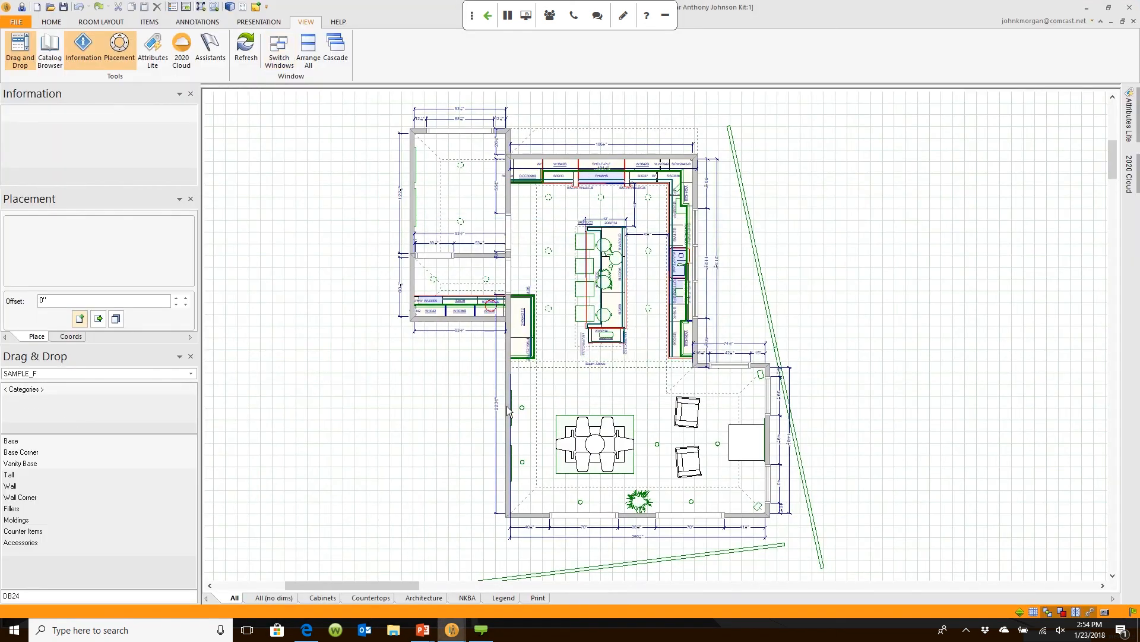
{"action": "scroll", "coordinate": [606, 344], "scroll_direction": "up", "scroll_amount": 3}
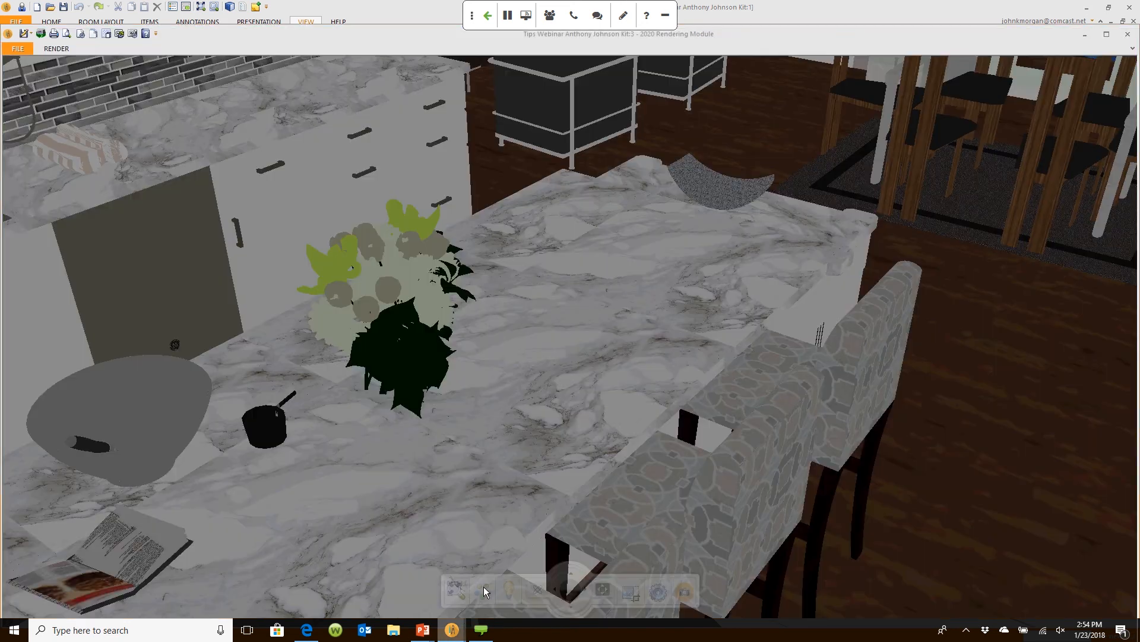
{"action": "left_click", "coordinate": [483, 586]}
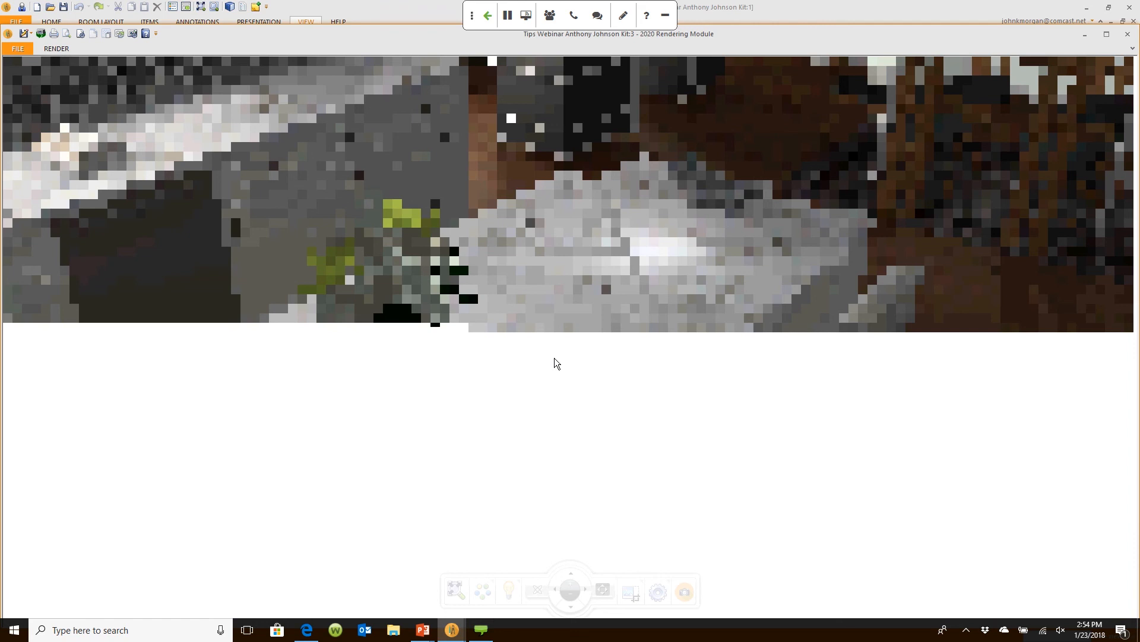
{"action": "left_click_drag", "start_coordinate": [554, 358], "coordinate": [315, 340]}
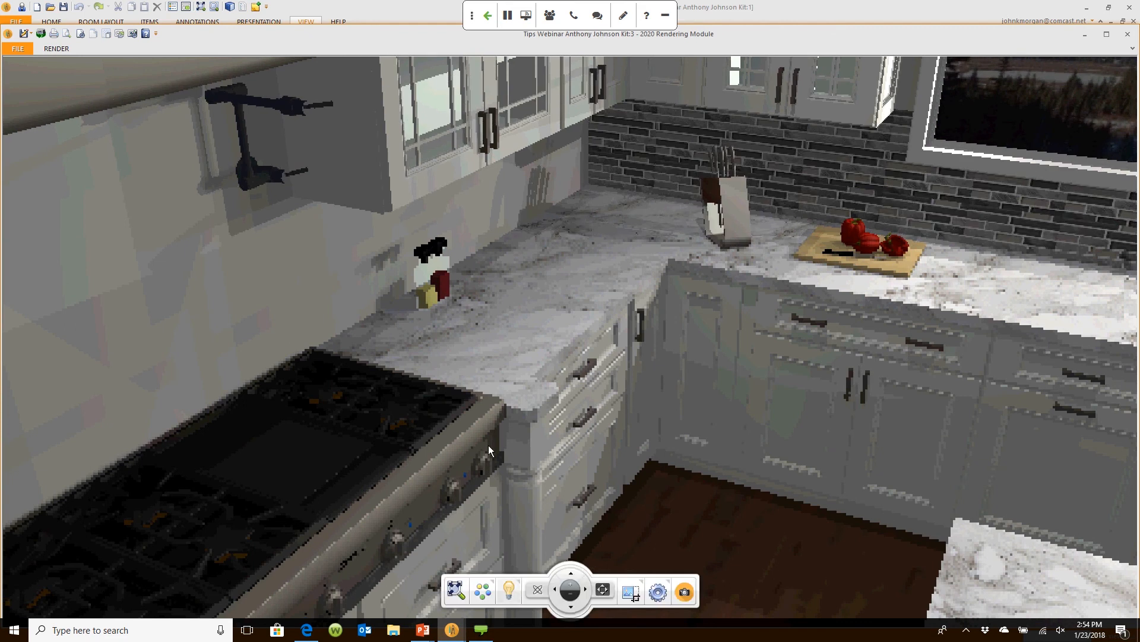
Step: Set the Kit:3 rendering's Light Mode to Scene, then go back to the kitchen floor plan
{"action": "left_click", "coordinate": [509, 590]}
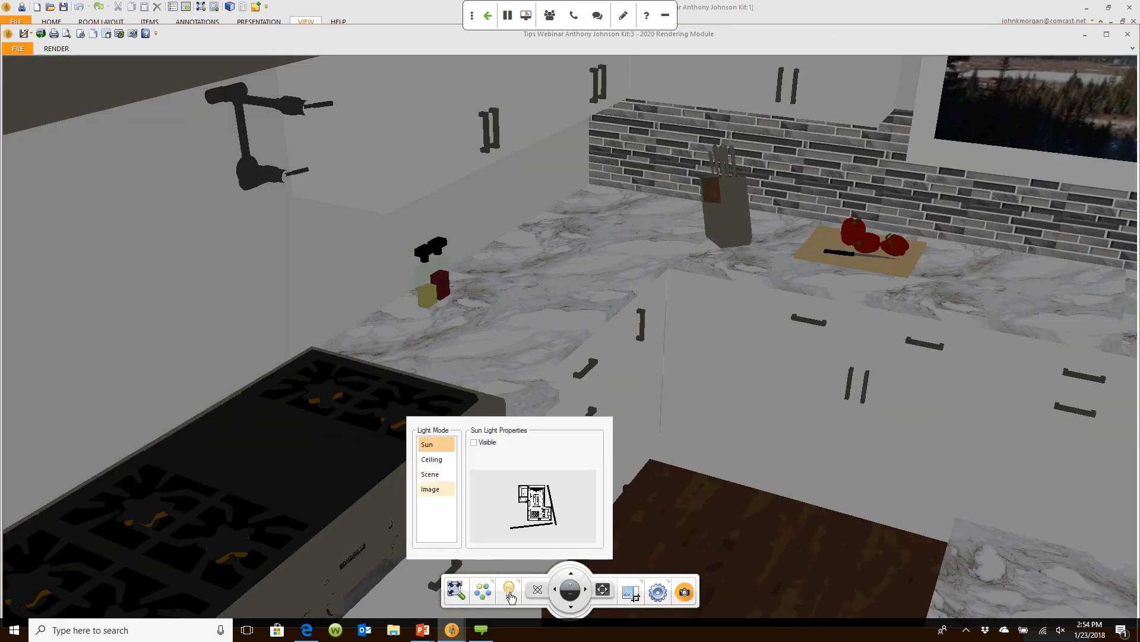
{"action": "left_click", "coordinate": [438, 477]}
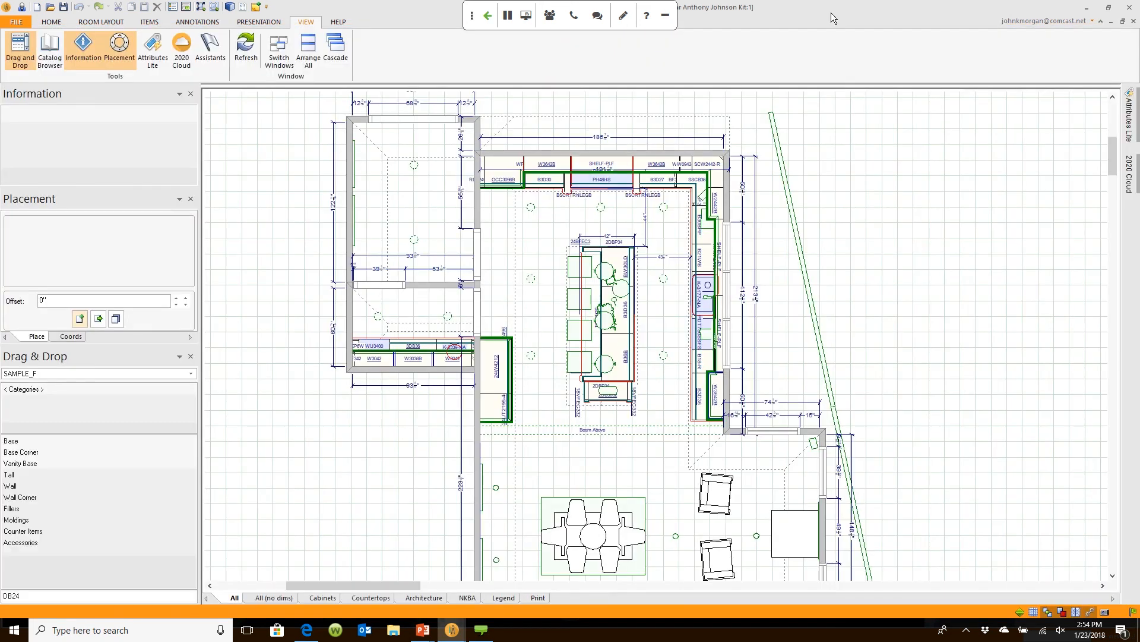
{"action": "left_click", "coordinate": [149, 22]}
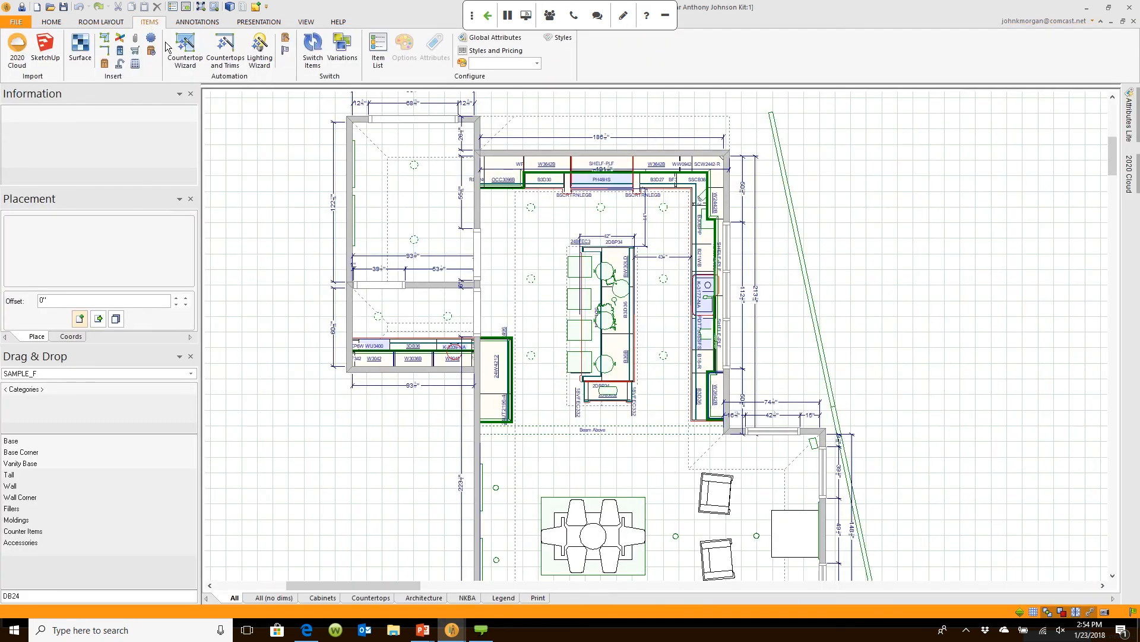
Step: Choose the Premium preset and fit under-wall cabinets with LED 12V 0.8W 12D Rigid Strip WW, standard dimming, then apply
{"action": "left_click", "coordinate": [259, 56]}
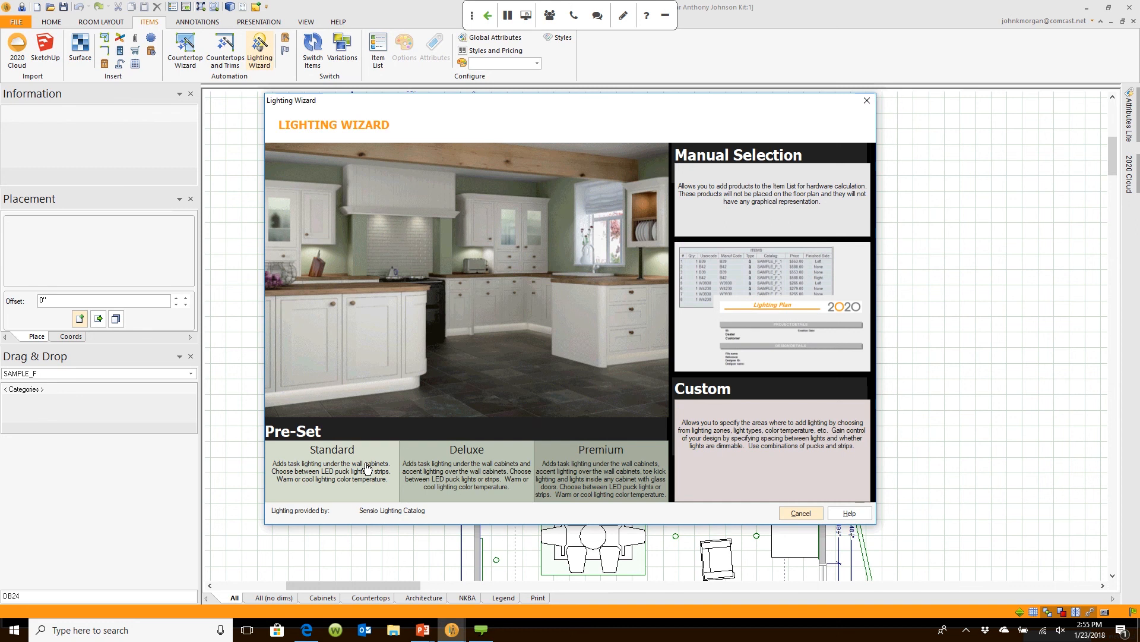
{"action": "left_click", "coordinate": [546, 493]}
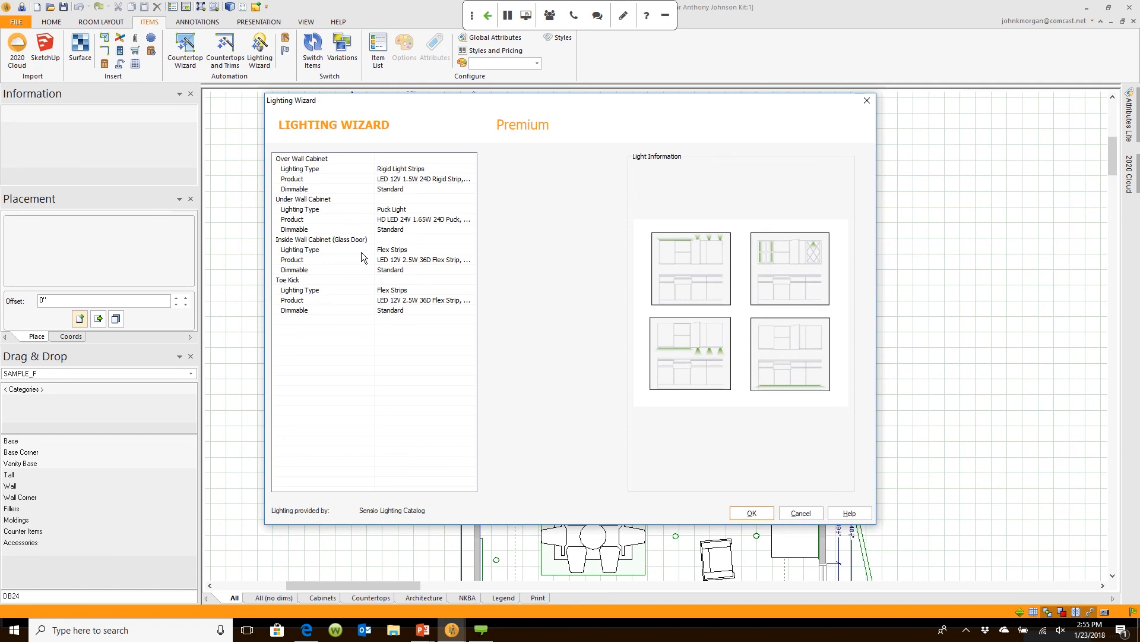
{"action": "left_click", "coordinate": [387, 210]}
{"action": "left_click", "coordinate": [514, 179]}
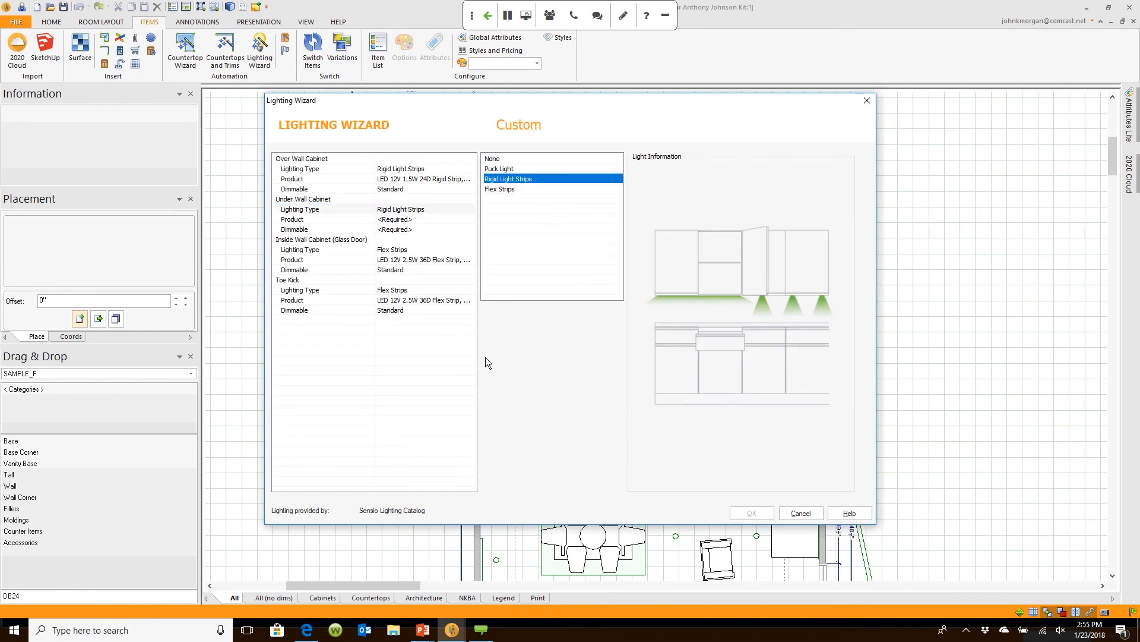
{"action": "left_click", "coordinate": [389, 220]}
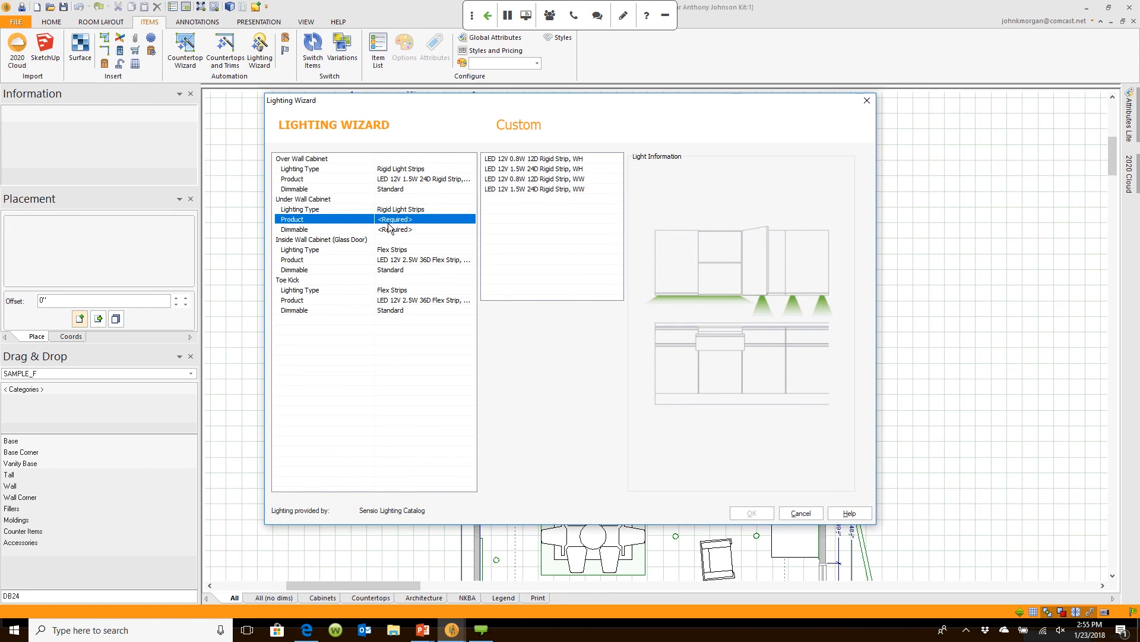
{"action": "left_click", "coordinate": [515, 180]}
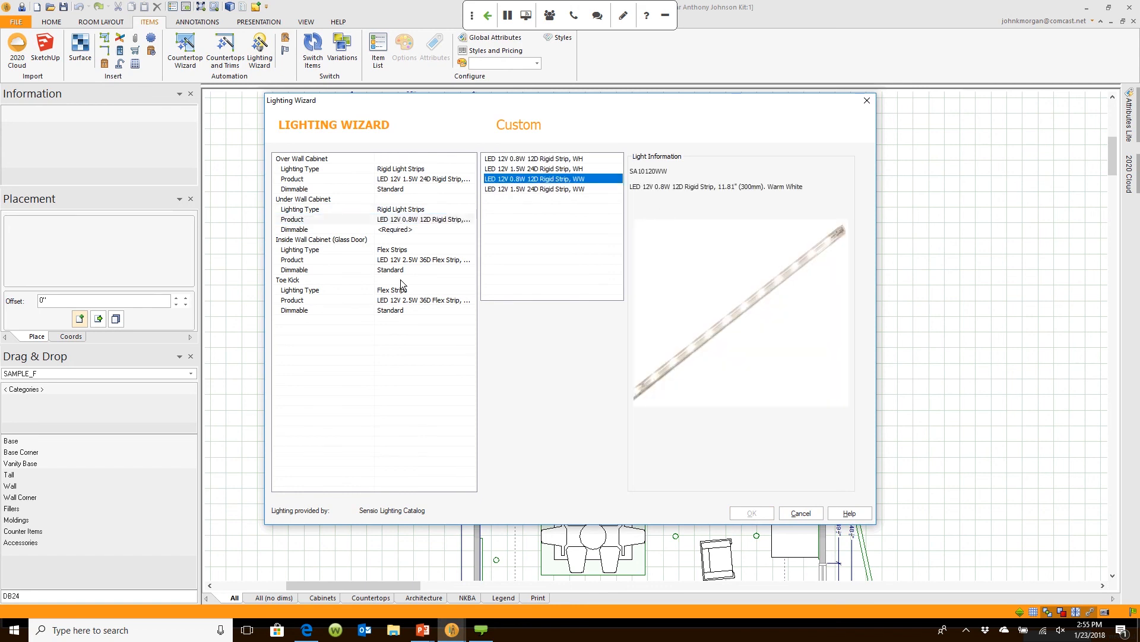
{"action": "left_click", "coordinate": [323, 230]}
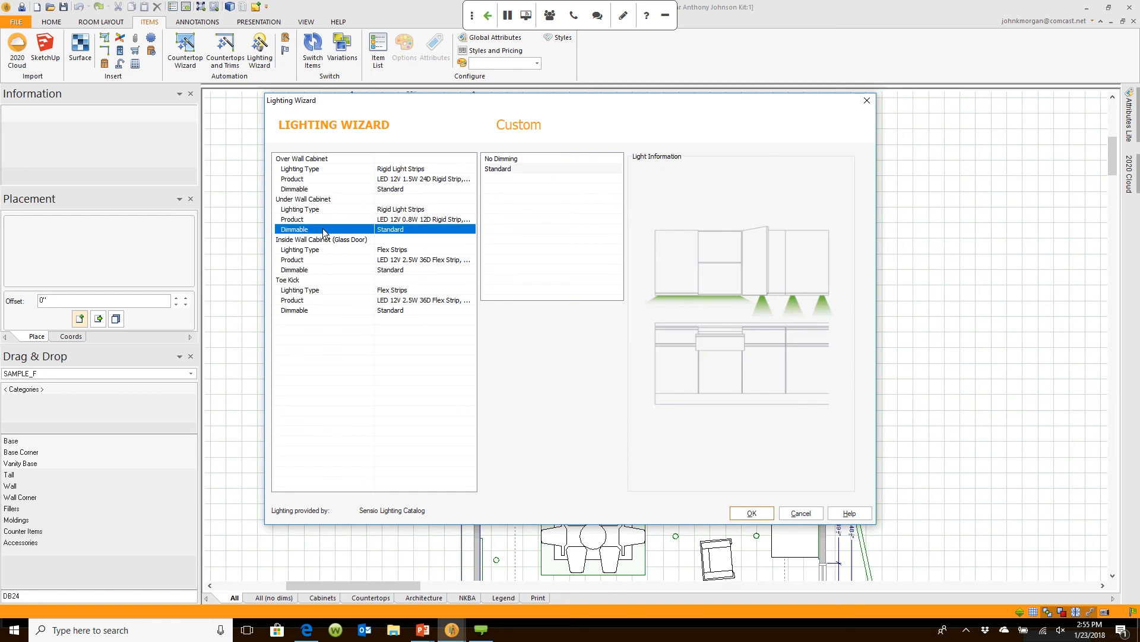
{"action": "left_click", "coordinate": [525, 170]}
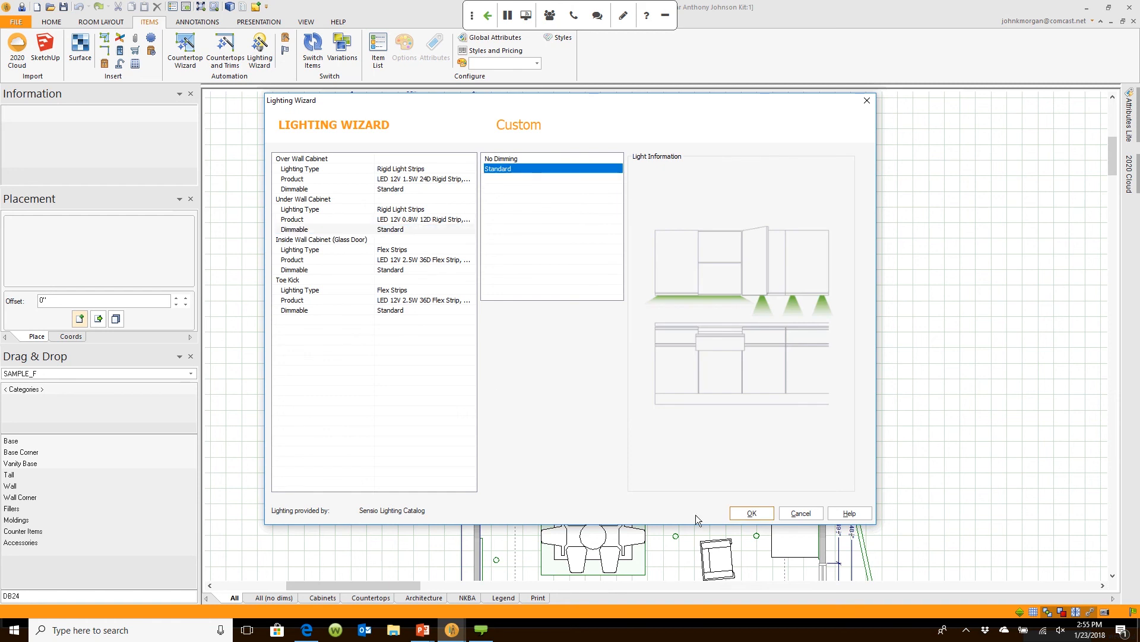
{"action": "left_click", "coordinate": [744, 513]}
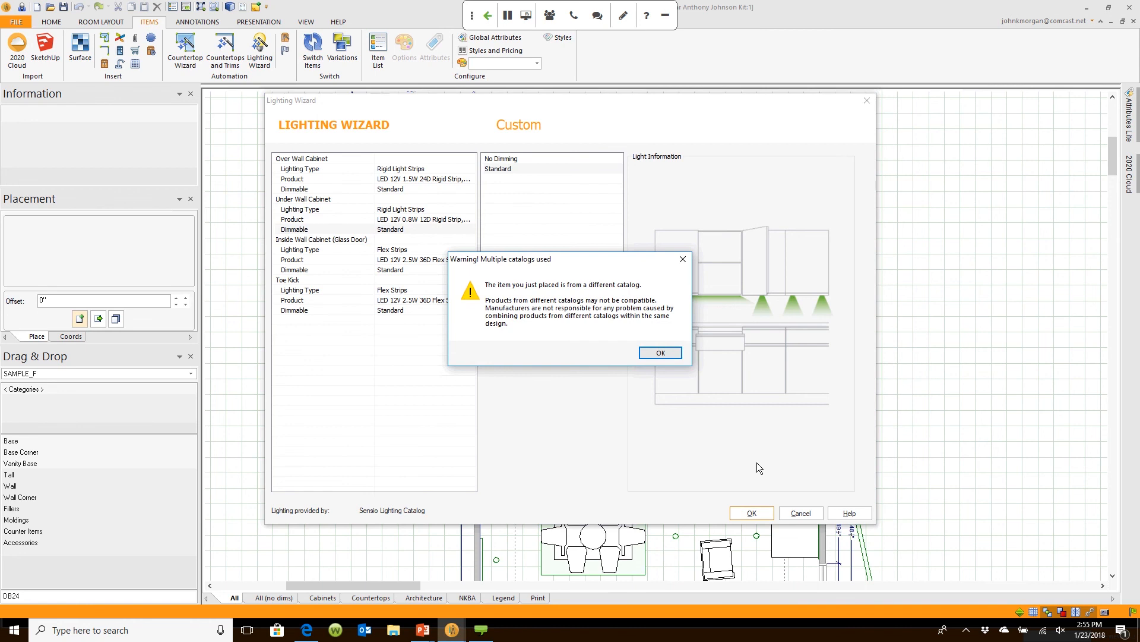
{"action": "left_click", "coordinate": [669, 352]}
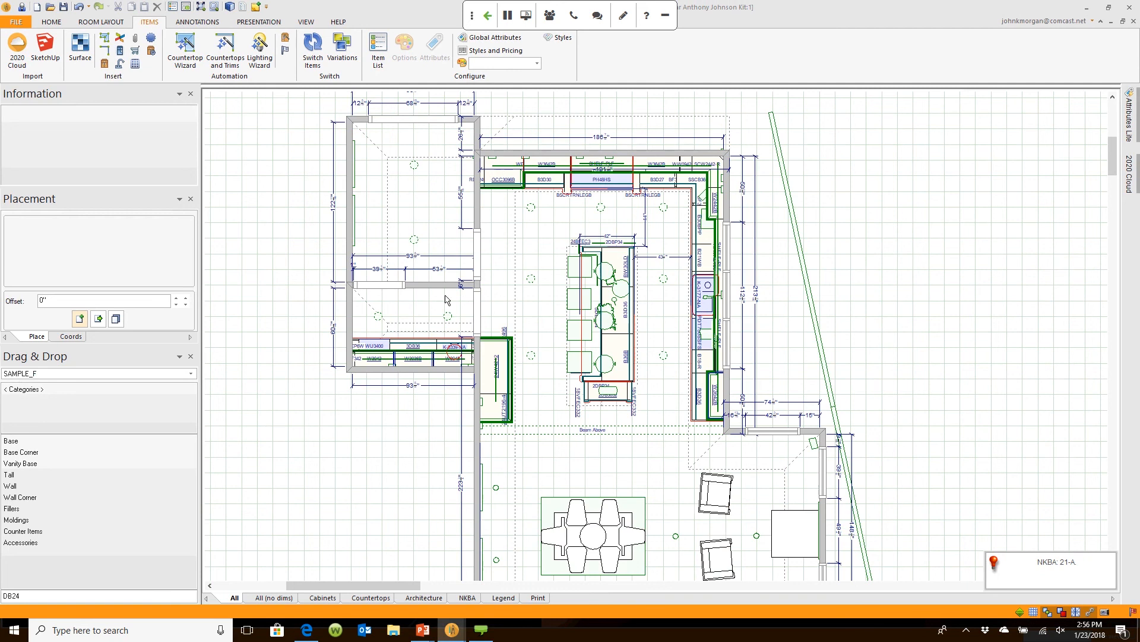
{"action": "mouse_move", "coordinate": [618, 378]}
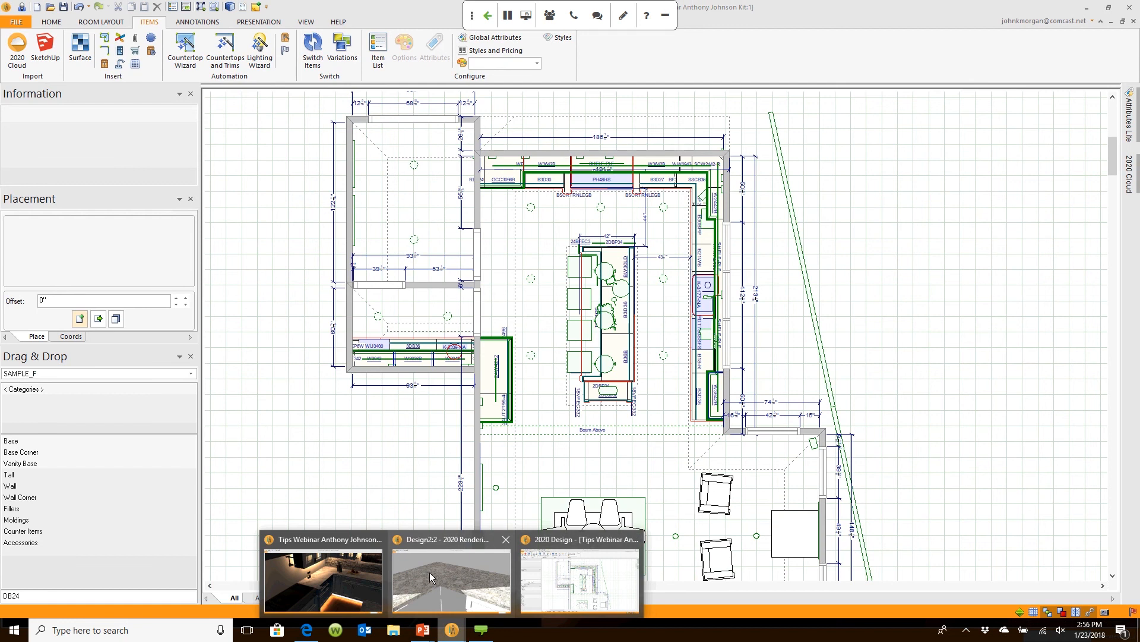
Step: Open the kitchen in the Rendering Module and adjust the placed lights' intensity
{"action": "left_click", "coordinate": [351, 574]}
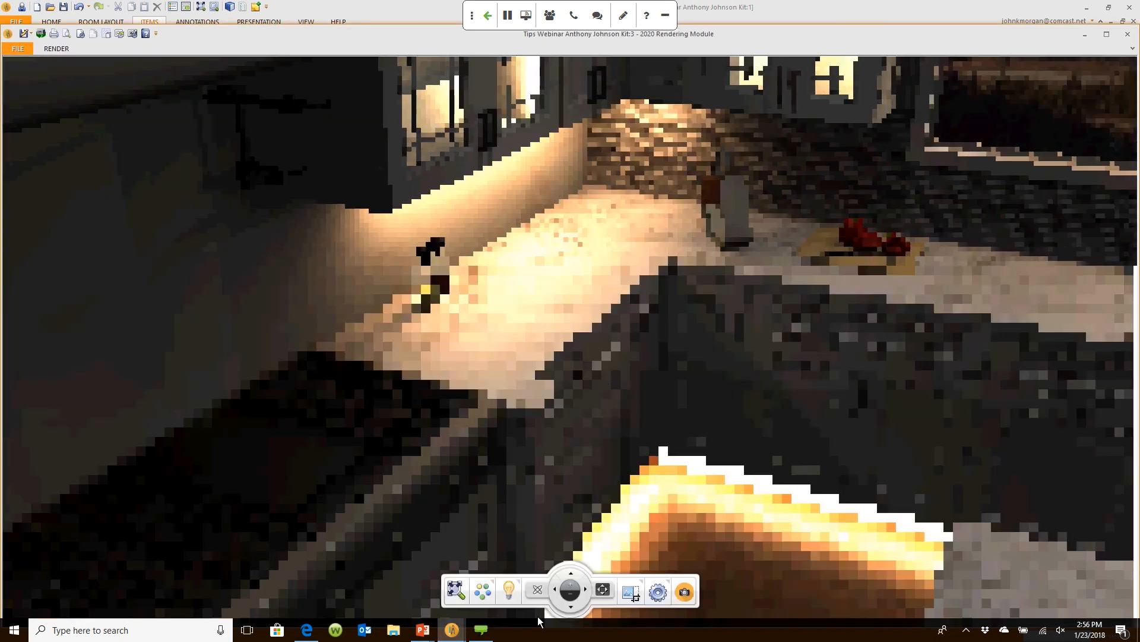
{"action": "left_click", "coordinate": [508, 590]}
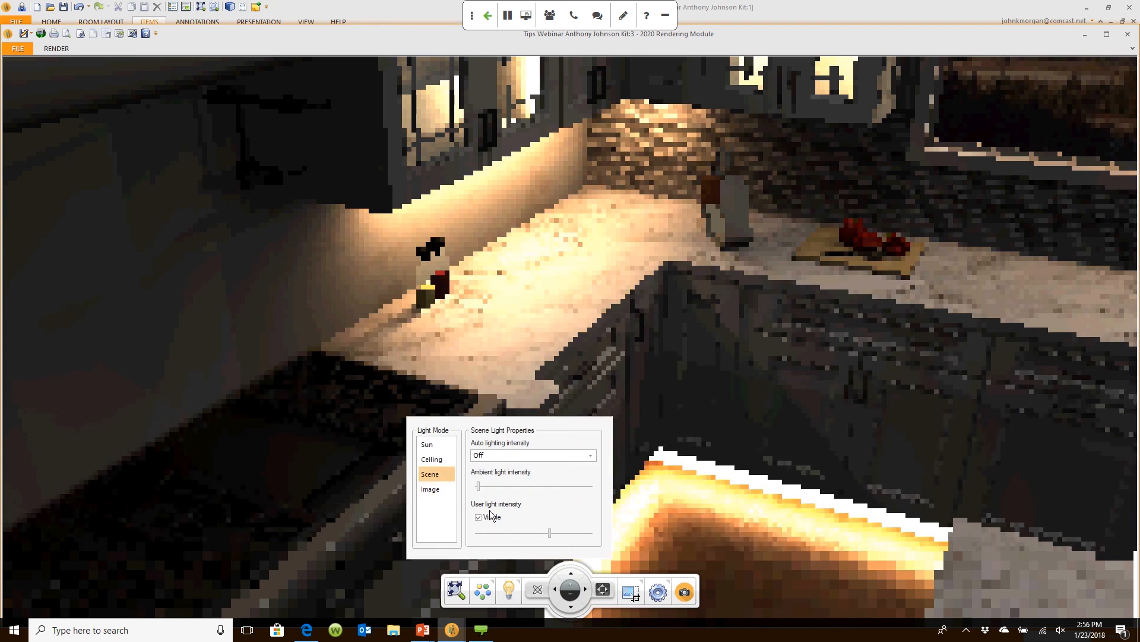
{"action": "left_click", "coordinate": [545, 531]}
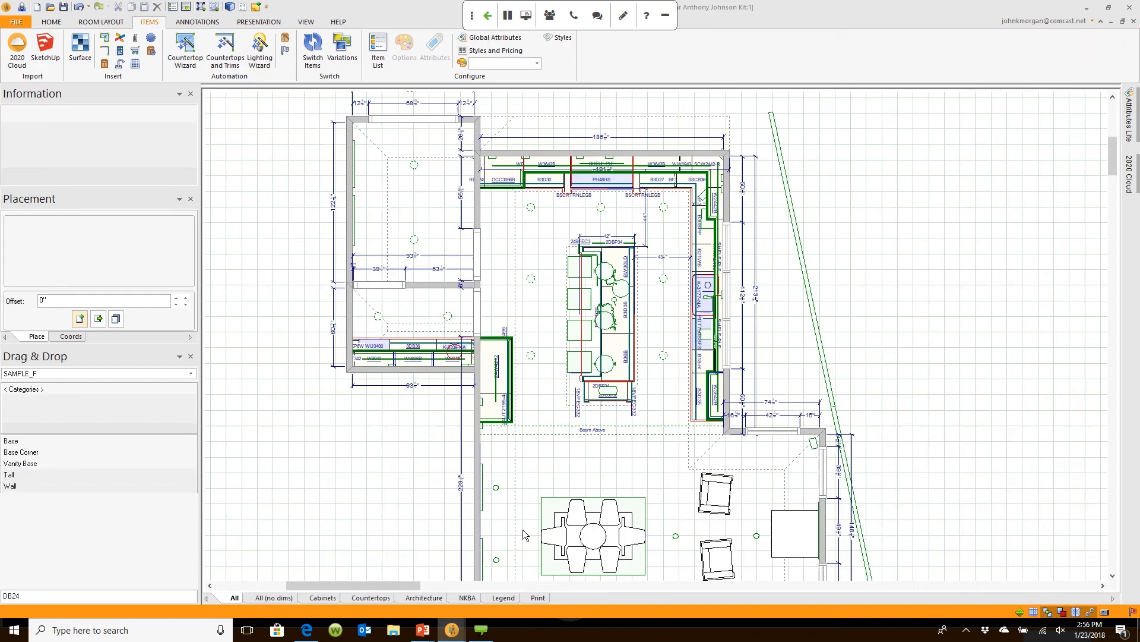
{"action": "left_click", "coordinate": [864, 416]}
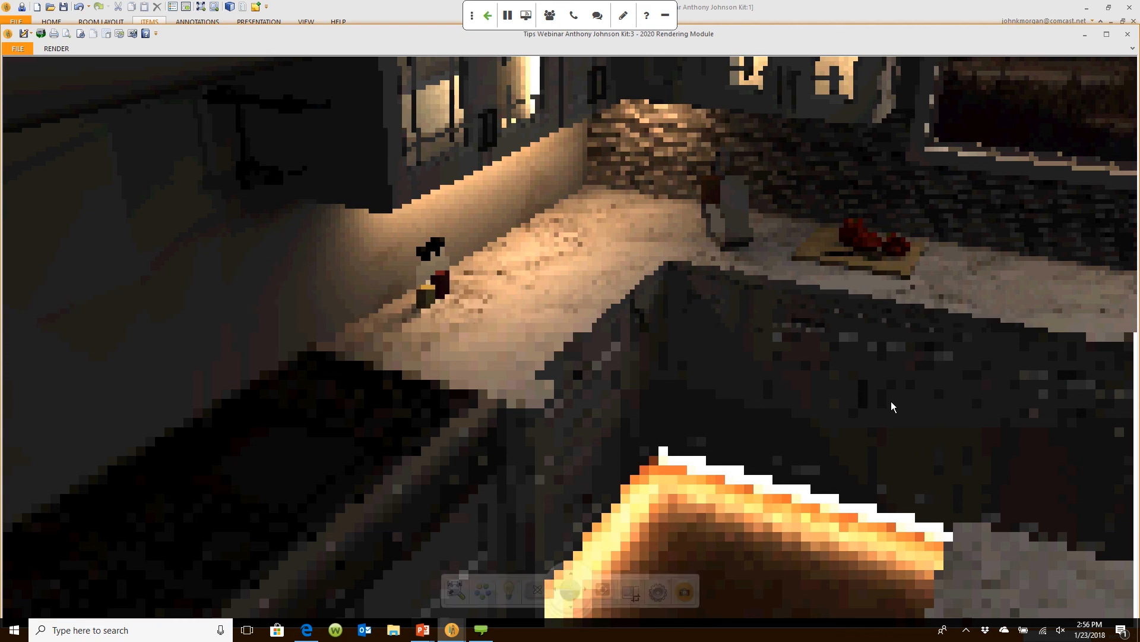
Step: Brighten the ambient light, switch on a visible sun and reposition it to relight the kitchen
{"action": "left_click", "coordinate": [509, 589]}
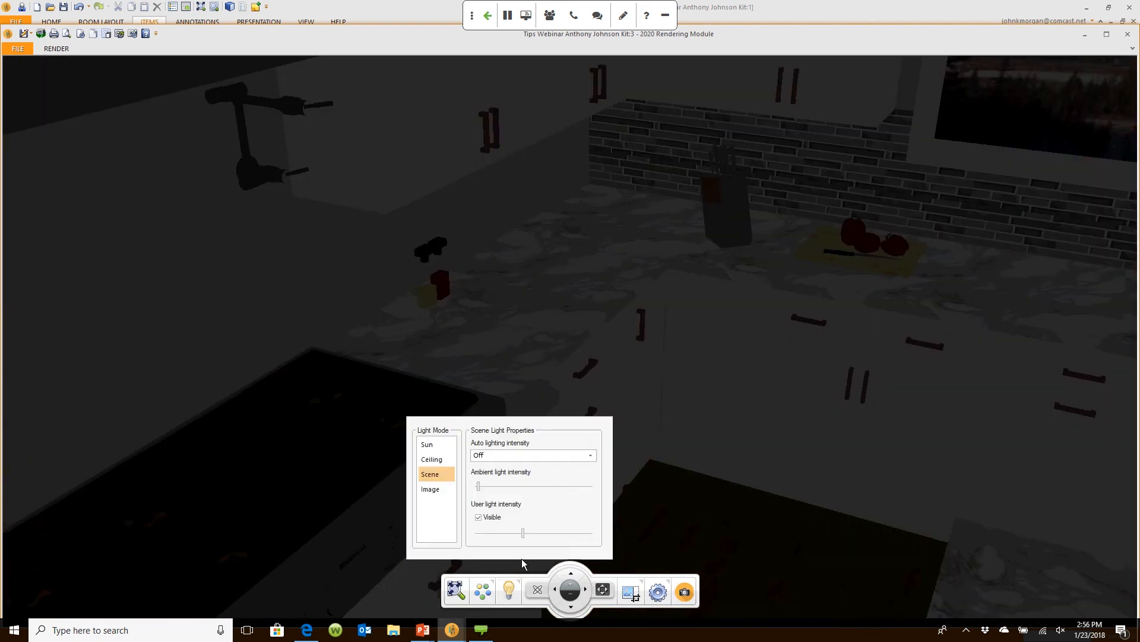
{"action": "left_click", "coordinate": [479, 485]}
{"action": "left_click_drag", "start_coordinate": [481, 487], "coordinate": [507, 486]}
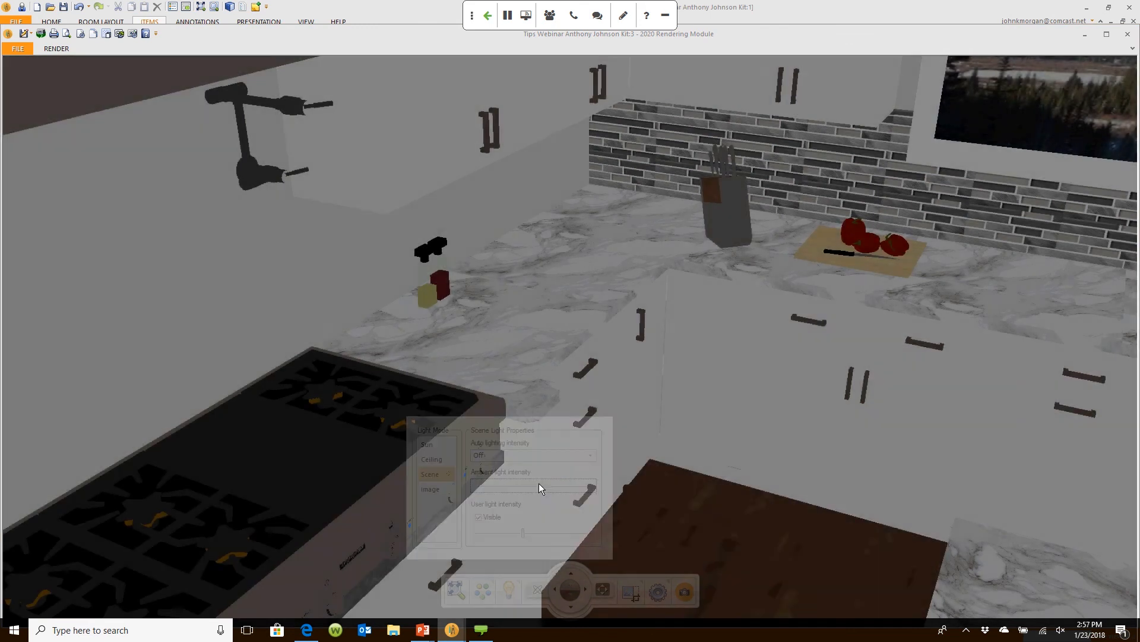
{"action": "left_click", "coordinate": [439, 446]}
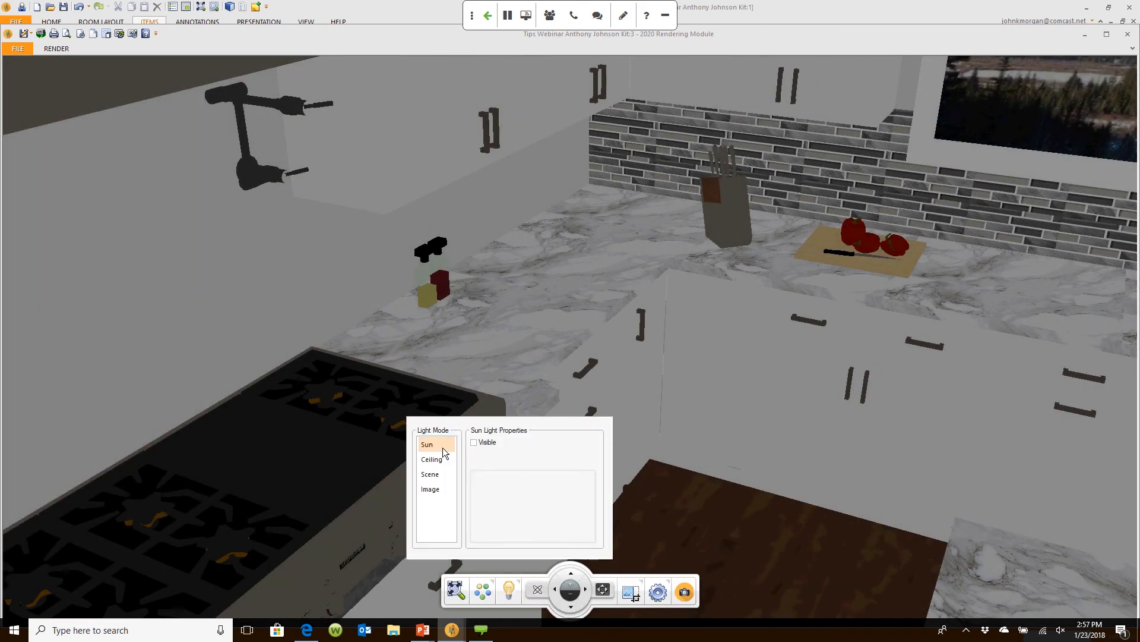
{"action": "left_click", "coordinate": [473, 442]}
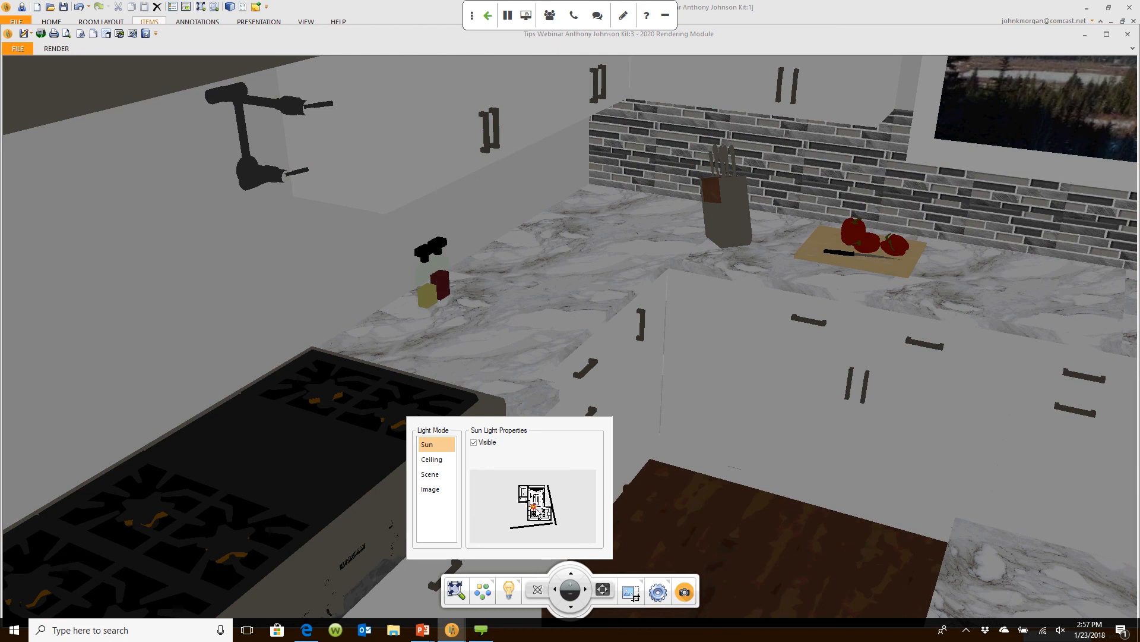
{"action": "mouse_move", "coordinate": [533, 506]}
{"action": "left_mouse_down"}
{"action": "mouse_move", "coordinate": [527, 522]}
{"action": "mouse_move", "coordinate": [548, 520]}
{"action": "left_mouse_up"}
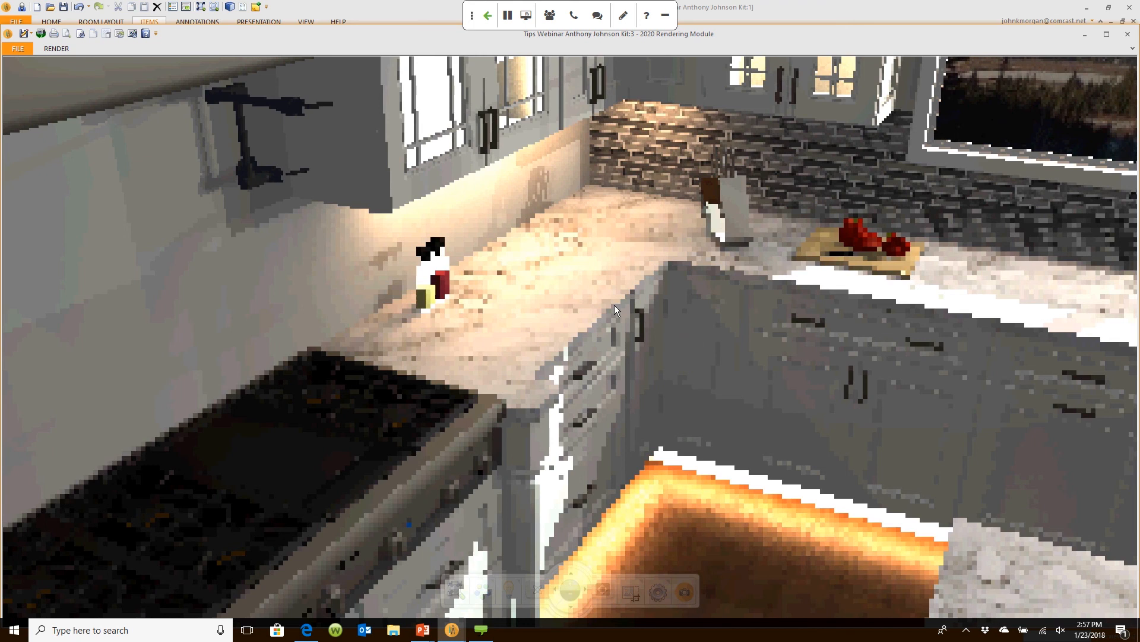
{"action": "left_click_drag", "start_coordinate": [614, 305], "coordinate": [885, 274]}
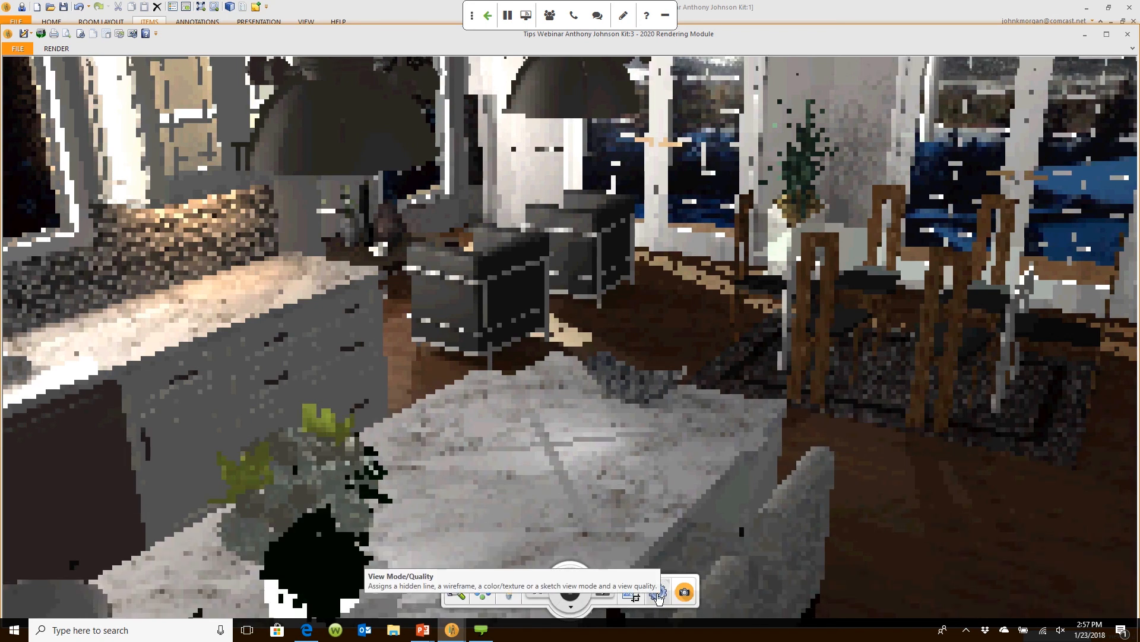
Step: Change the kitchen rendering's view mode from Wireframe to Hidden Line, facing the sink
{"action": "left_click", "coordinate": [658, 593]}
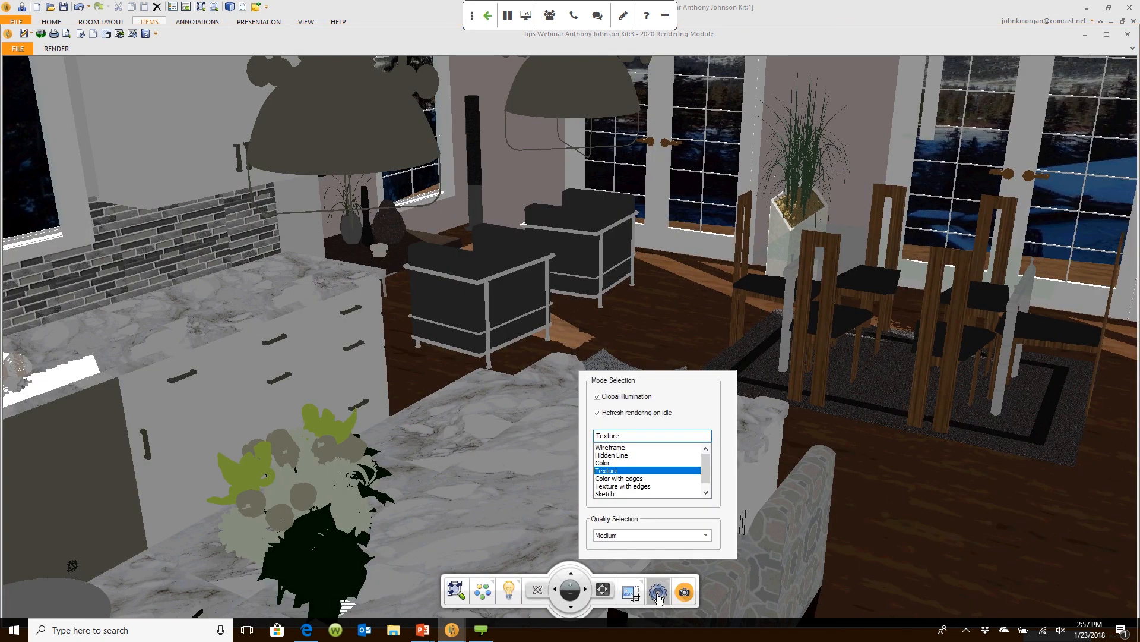
{"action": "left_click", "coordinate": [621, 448]}
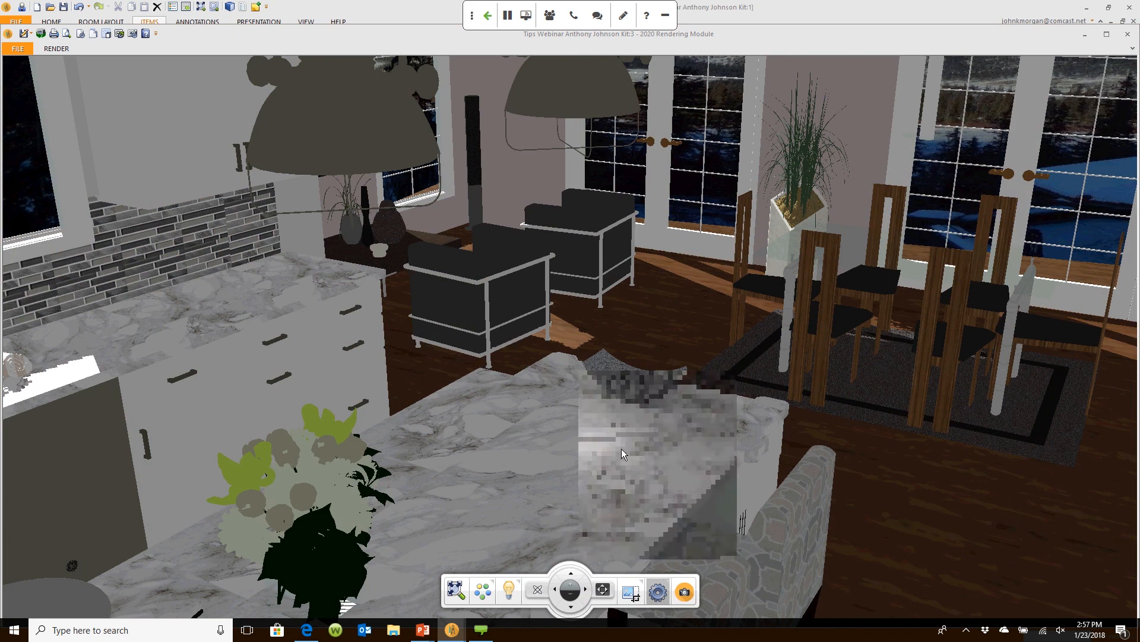
{"action": "left_click", "coordinate": [657, 592]}
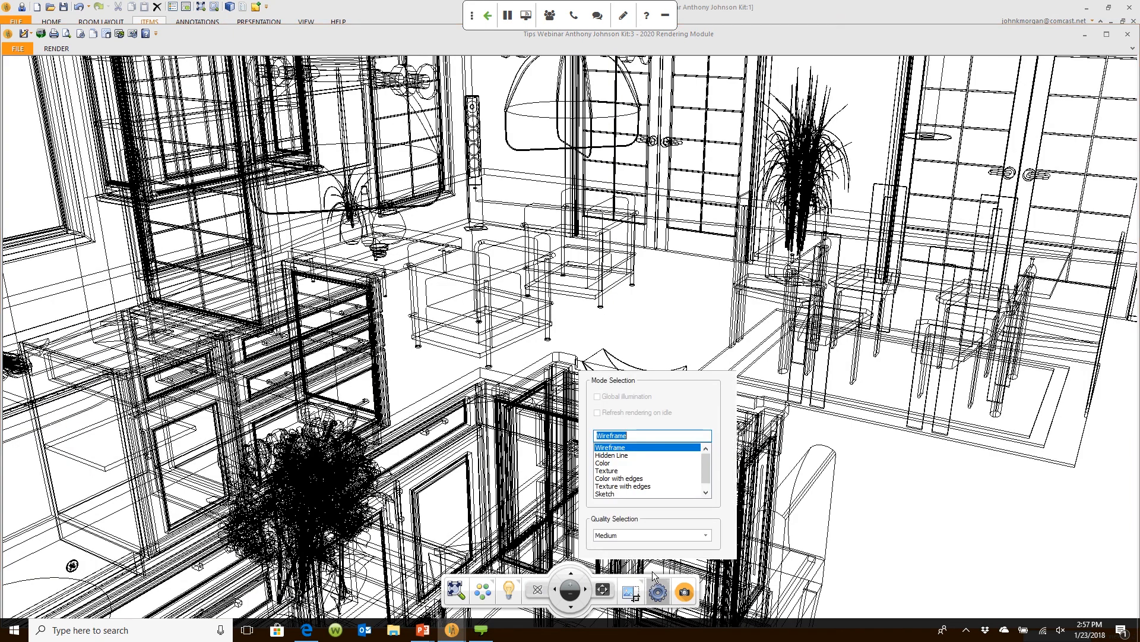
{"action": "left_click", "coordinate": [612, 455]}
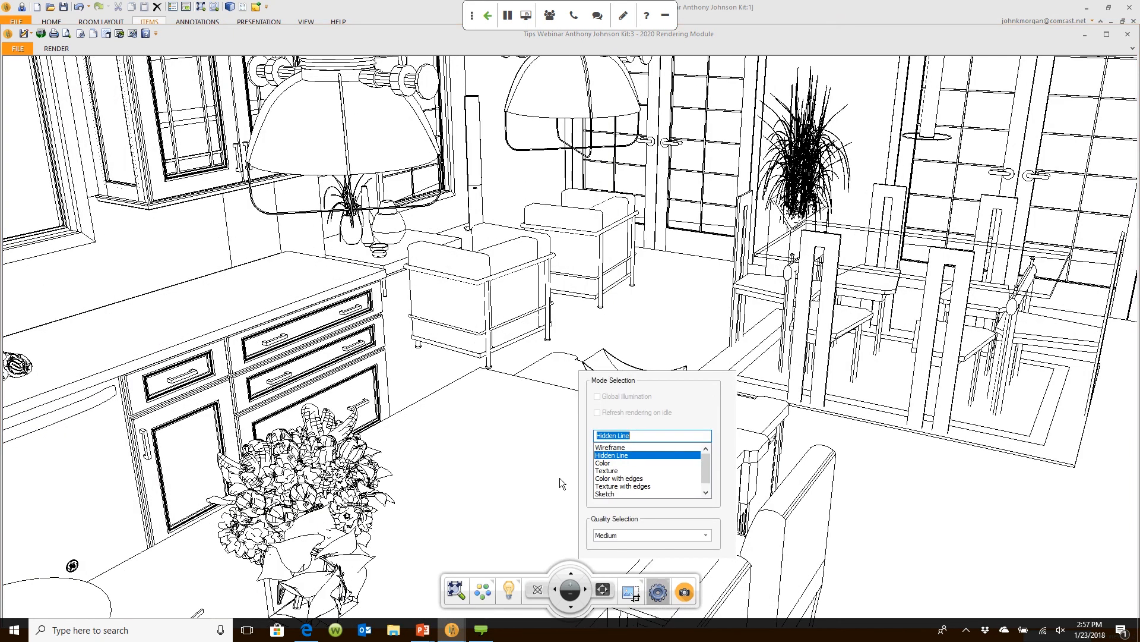
{"action": "left_click_drag", "start_coordinate": [559, 478], "coordinate": [443, 454]}
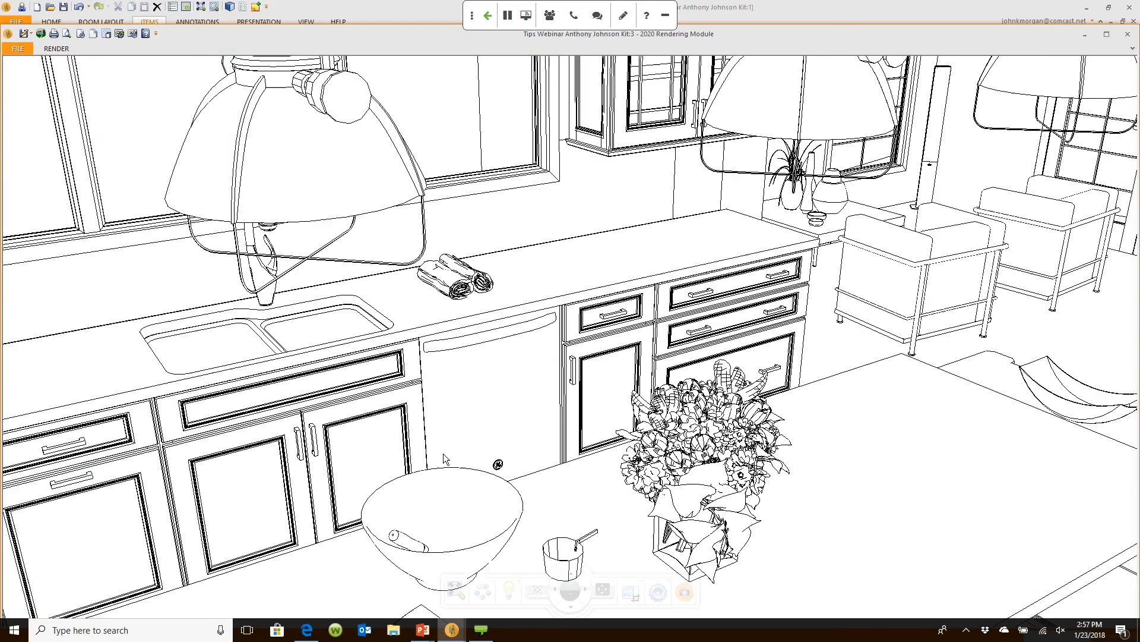
{"action": "left_click", "coordinate": [657, 591]}
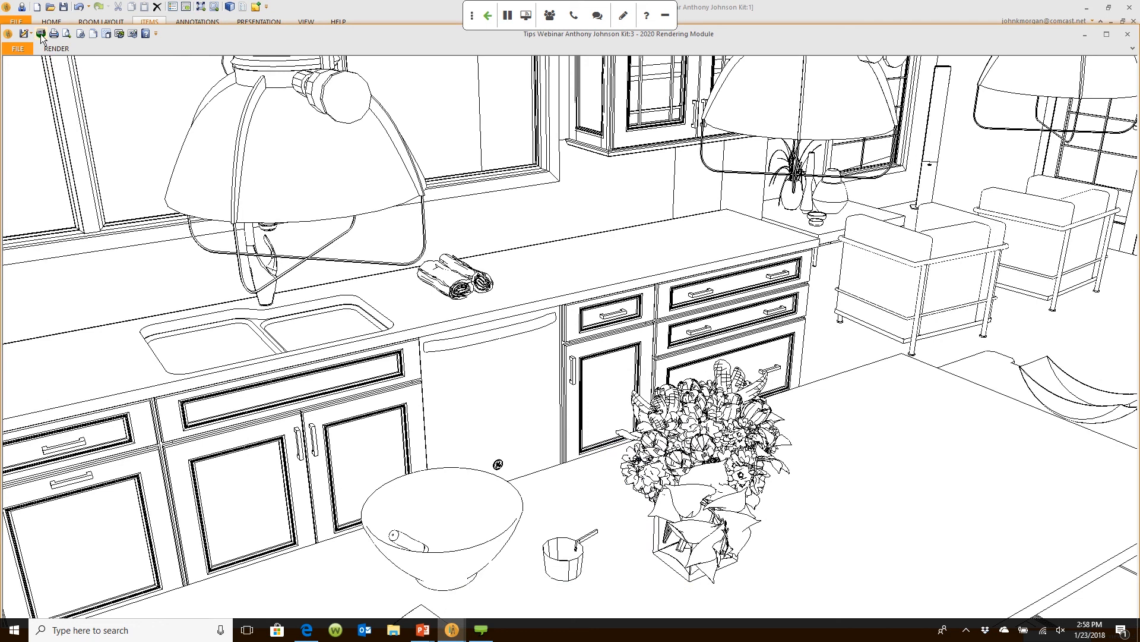
{"action": "left_click", "coordinate": [308, 631]}
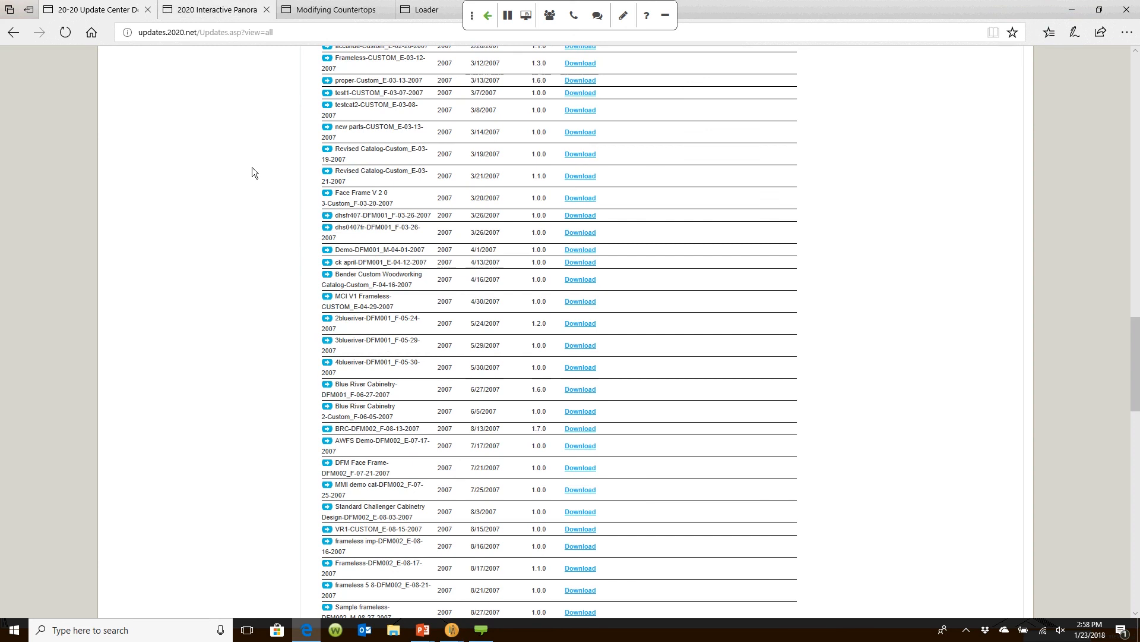
Step: Look around a kitchen in the 2020 Design Panorama Gallery, then return to the Quick-Start agenda slide
{"action": "left_click", "coordinate": [231, 19]}
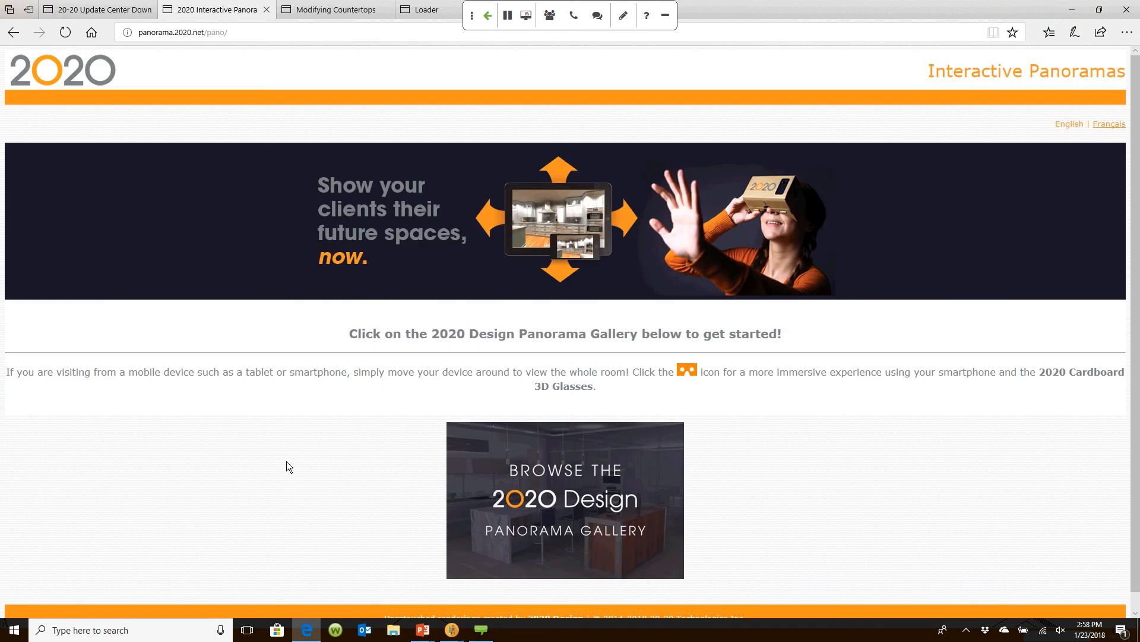
{"action": "left_click", "coordinate": [575, 435]}
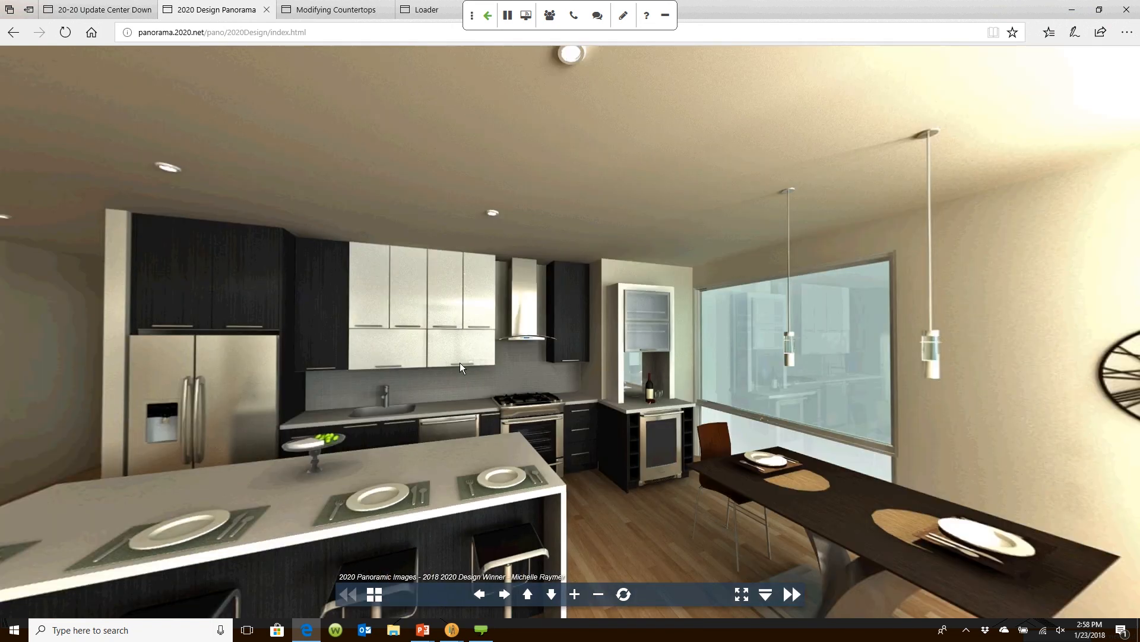
{"action": "left_click_drag", "start_coordinate": [460, 363], "coordinate": [456, 372]}
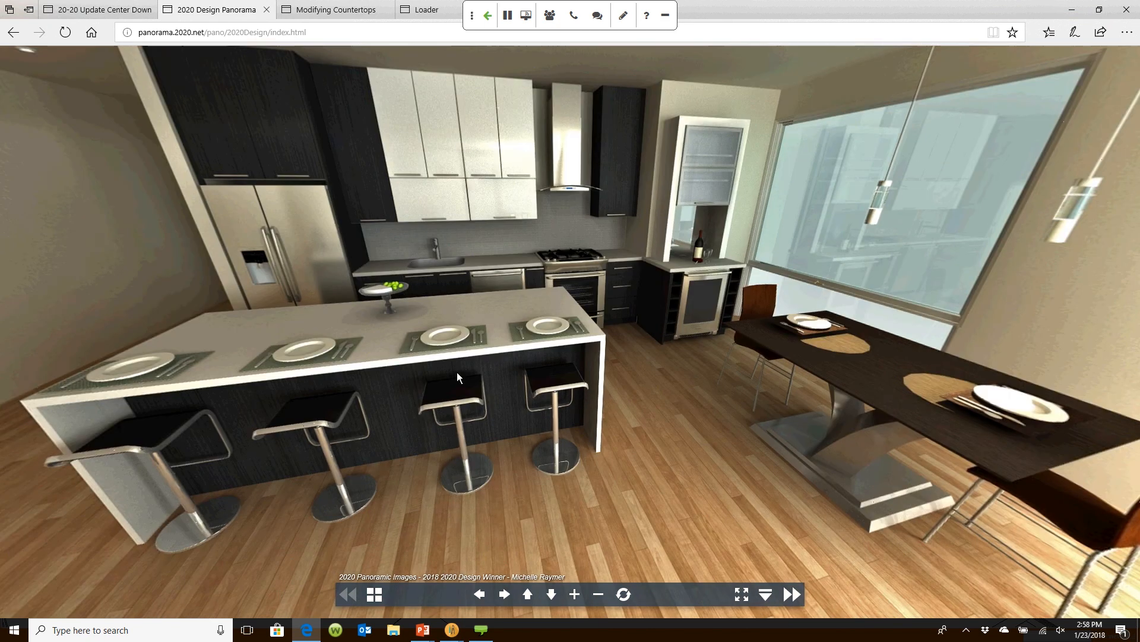
{"action": "left_click_drag", "start_coordinate": [457, 371], "coordinate": [458, 362]}
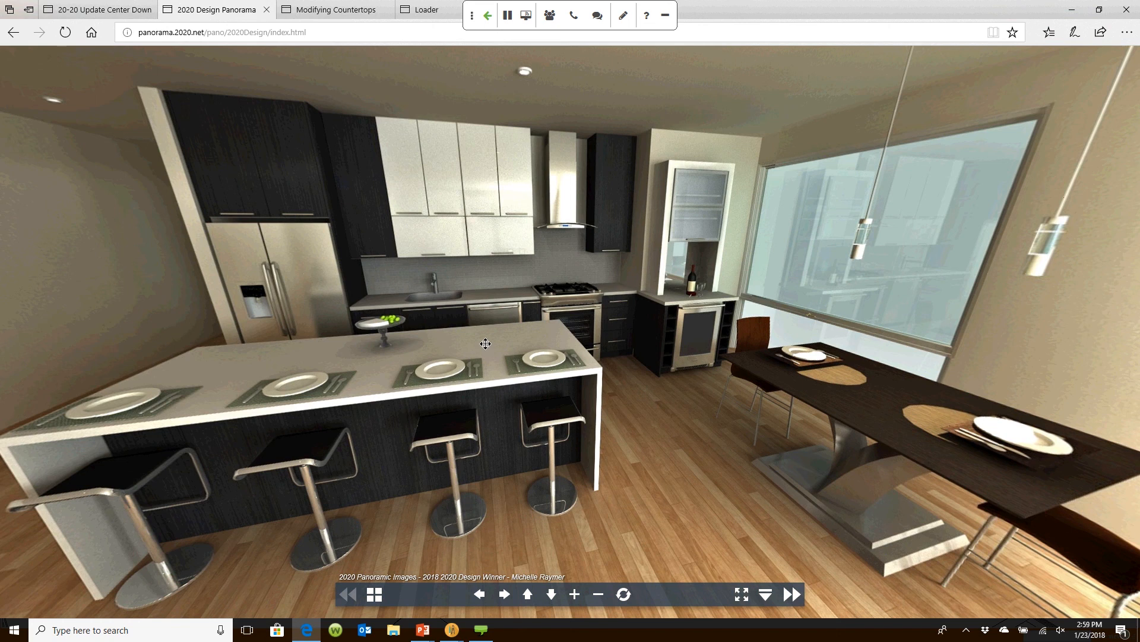
{"action": "left_click_drag", "start_coordinate": [485, 343], "coordinate": [505, 442]}
{"action": "left_click", "coordinate": [424, 631]}
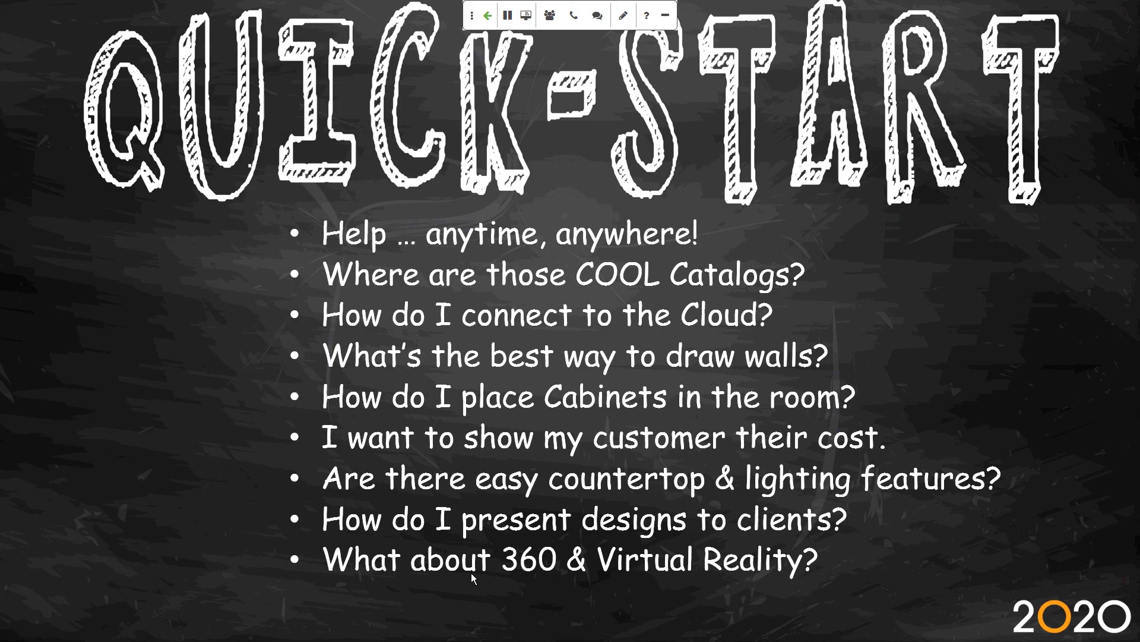
{"action": "left_click", "coordinate": [472, 573]}
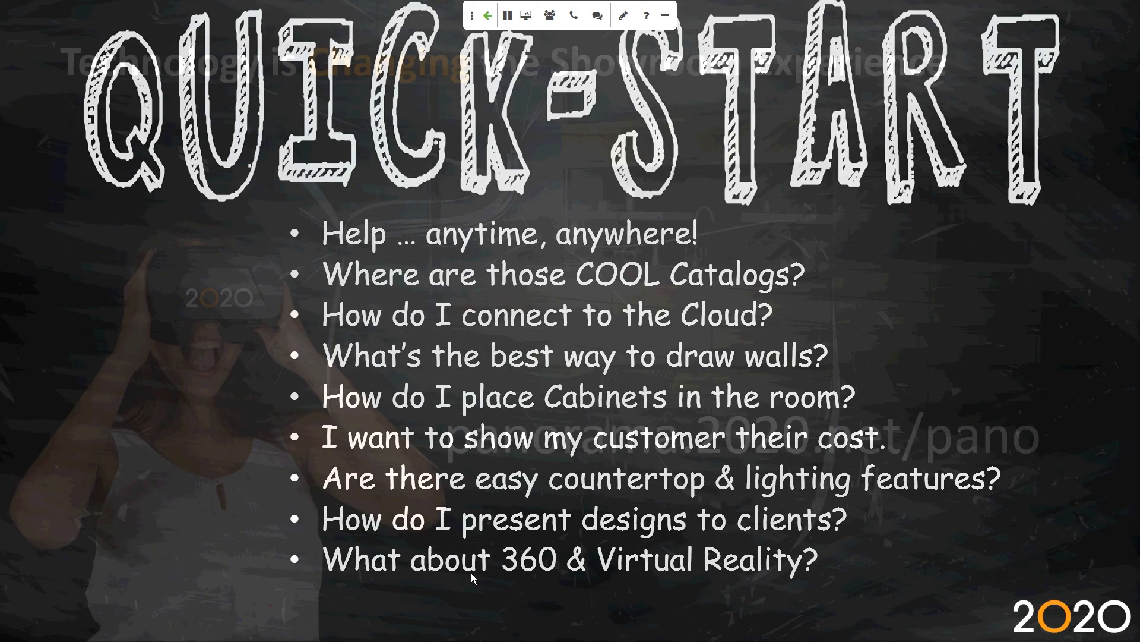